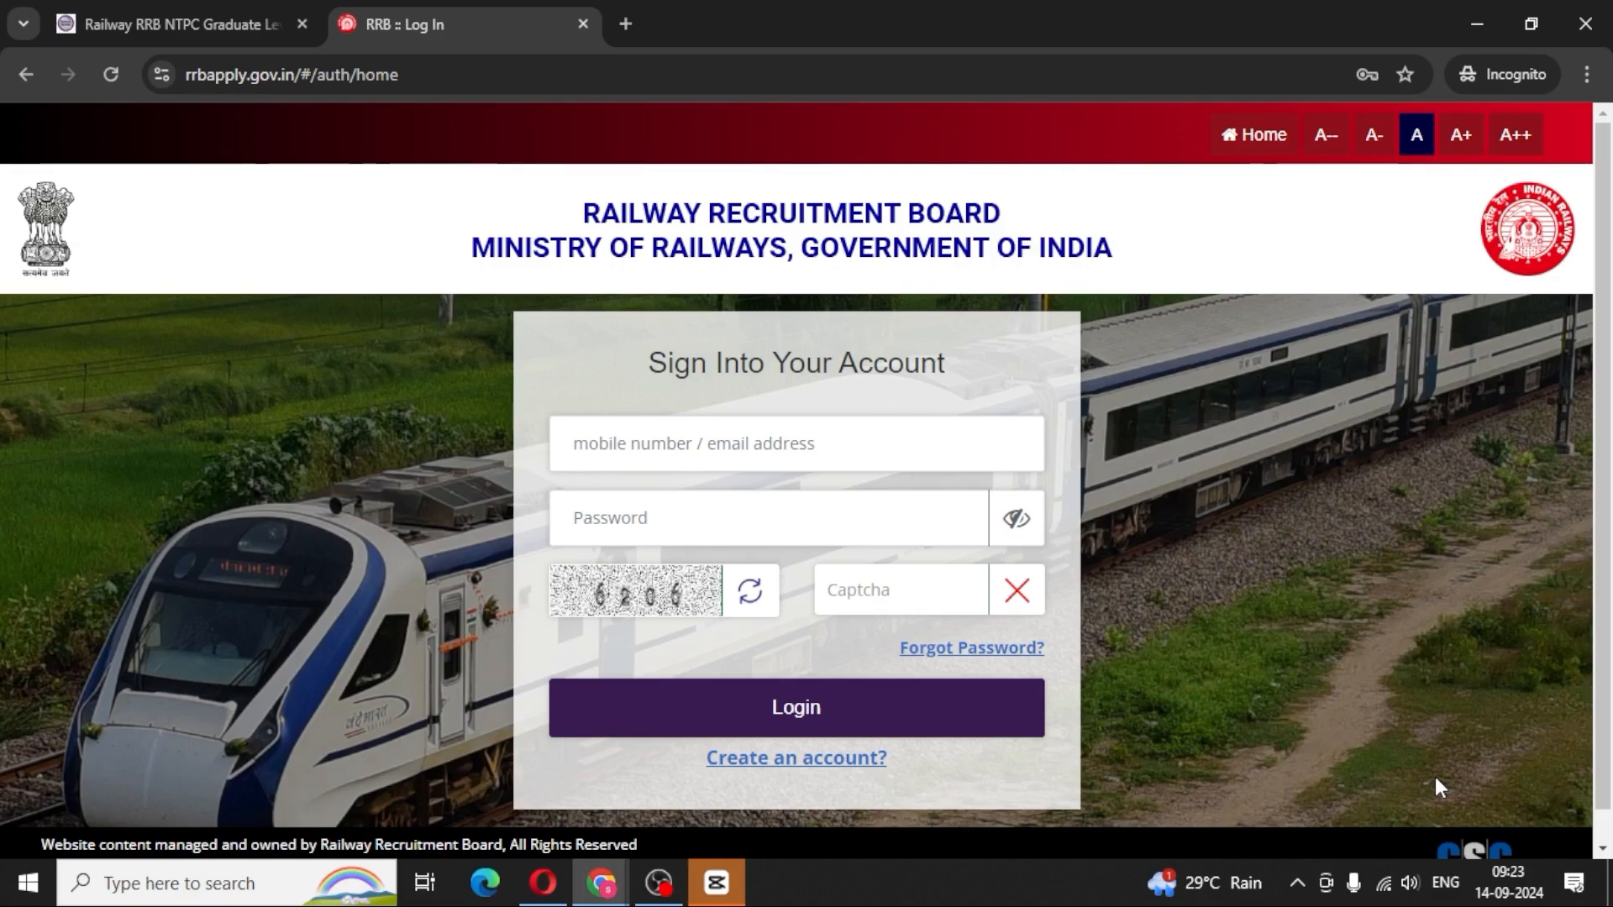
- Open the account creation form, dismiss the notice for existing candidates, and set the country of nationality to India
click(787, 760)
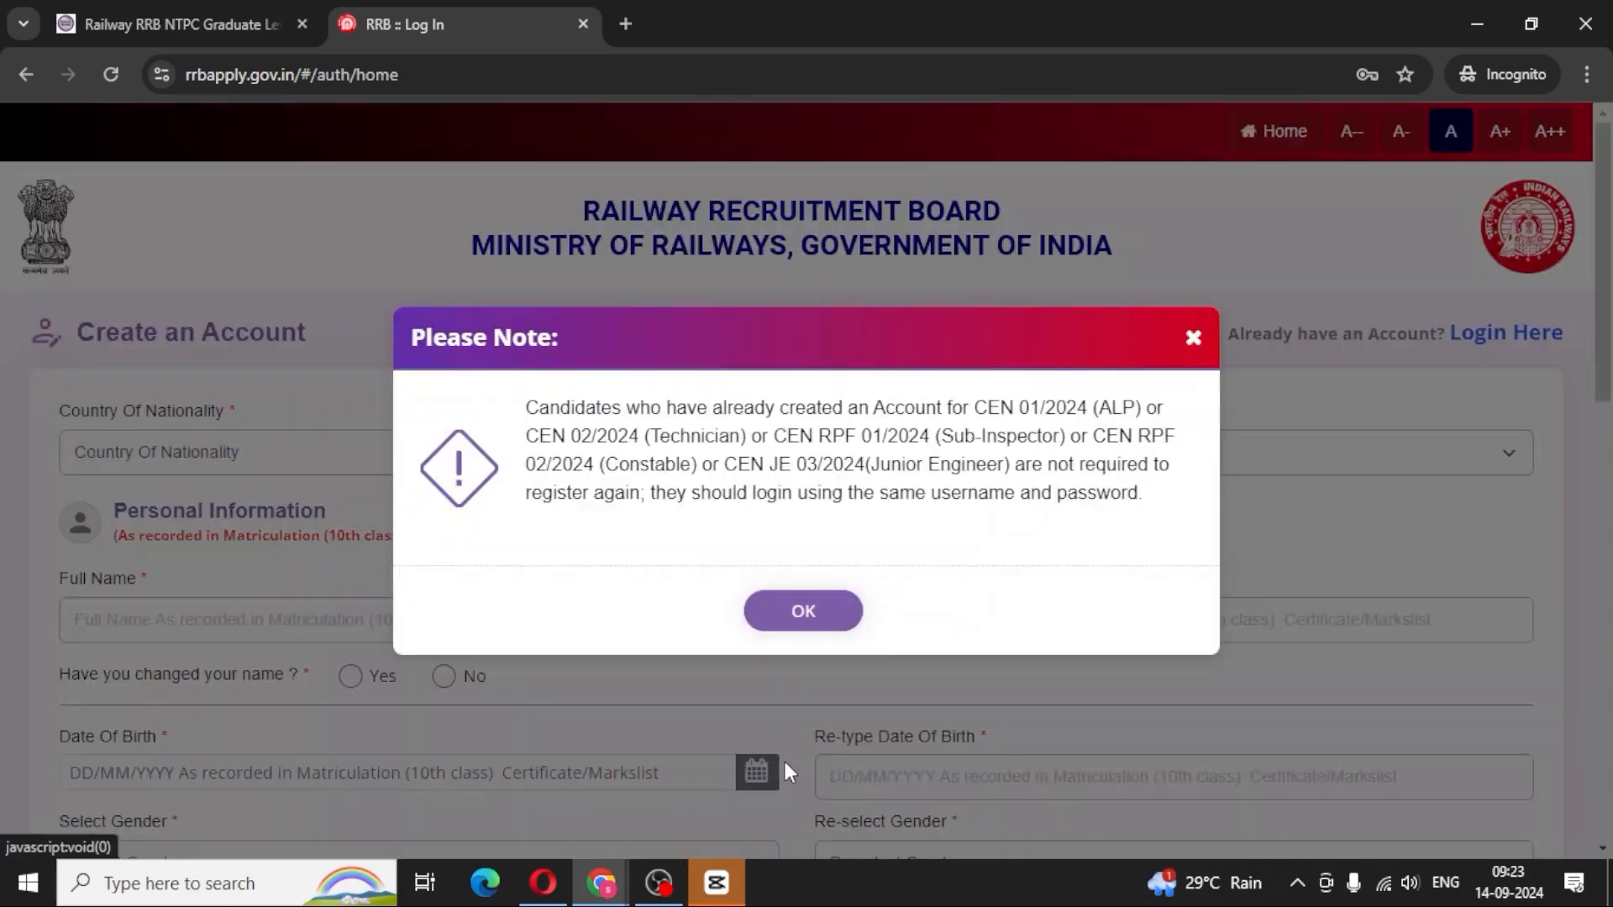
click(832, 611)
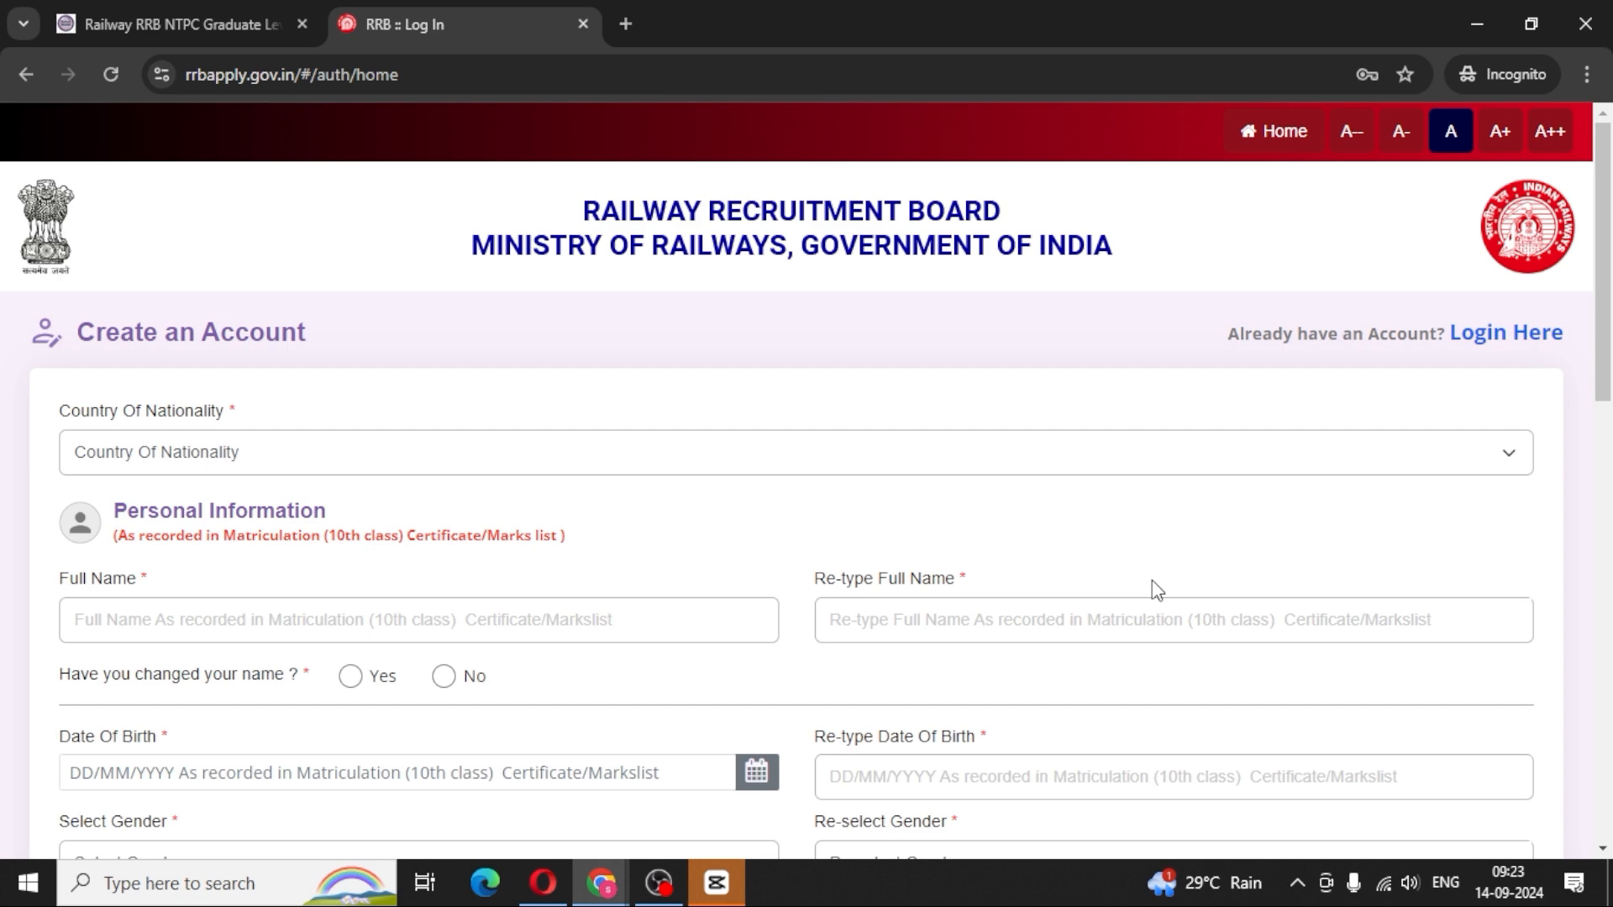
scroll(785, 406, down, 1)
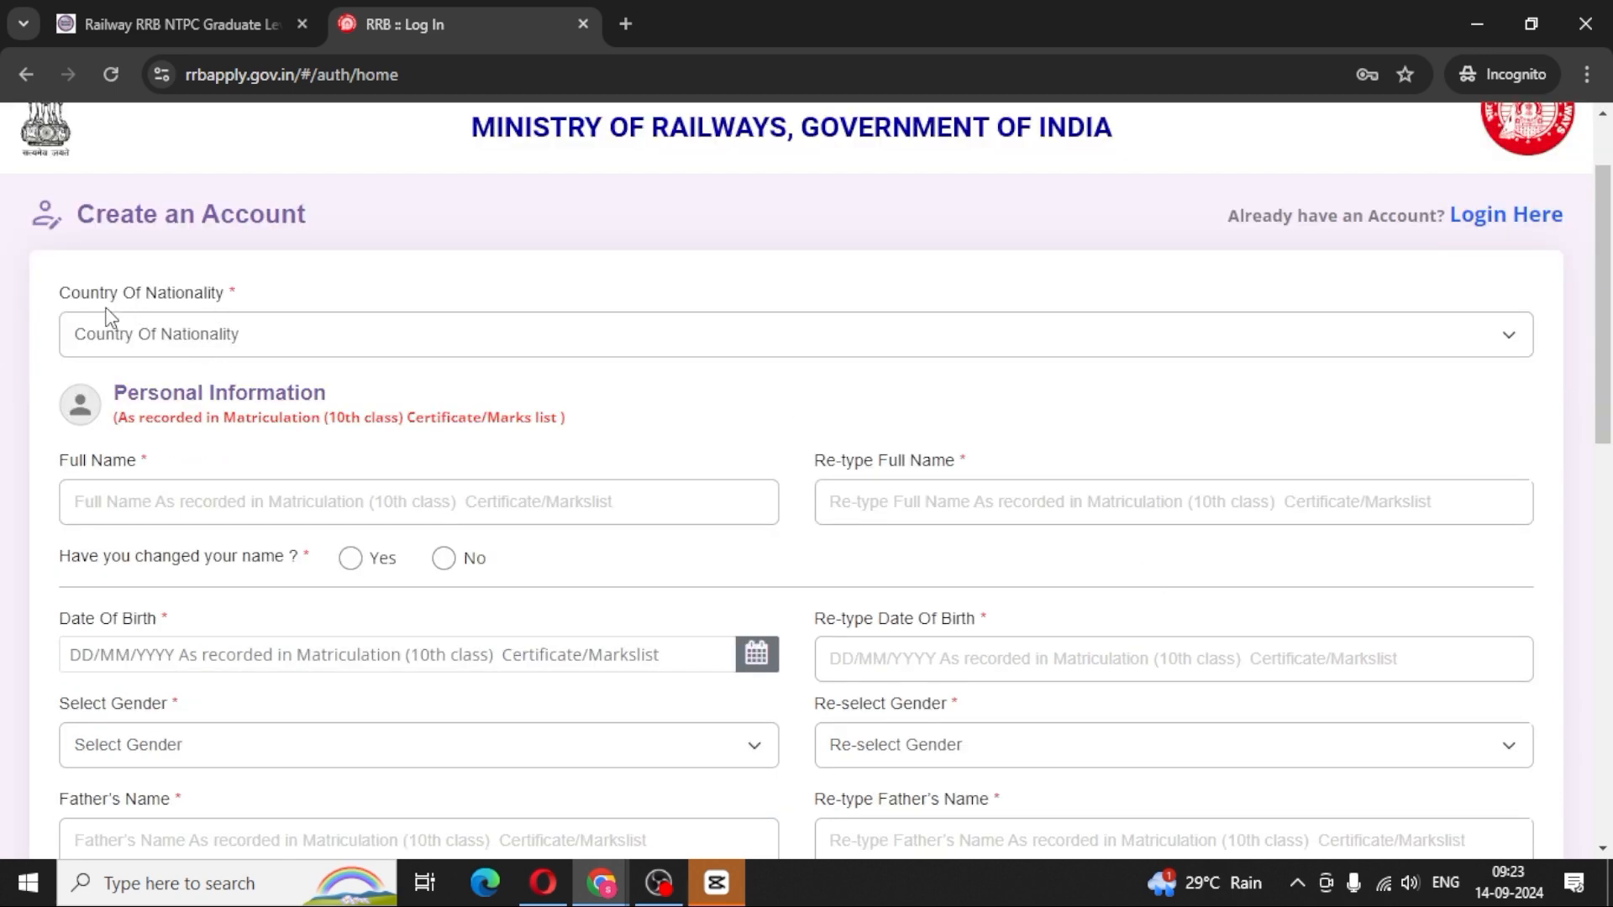
click(319, 341)
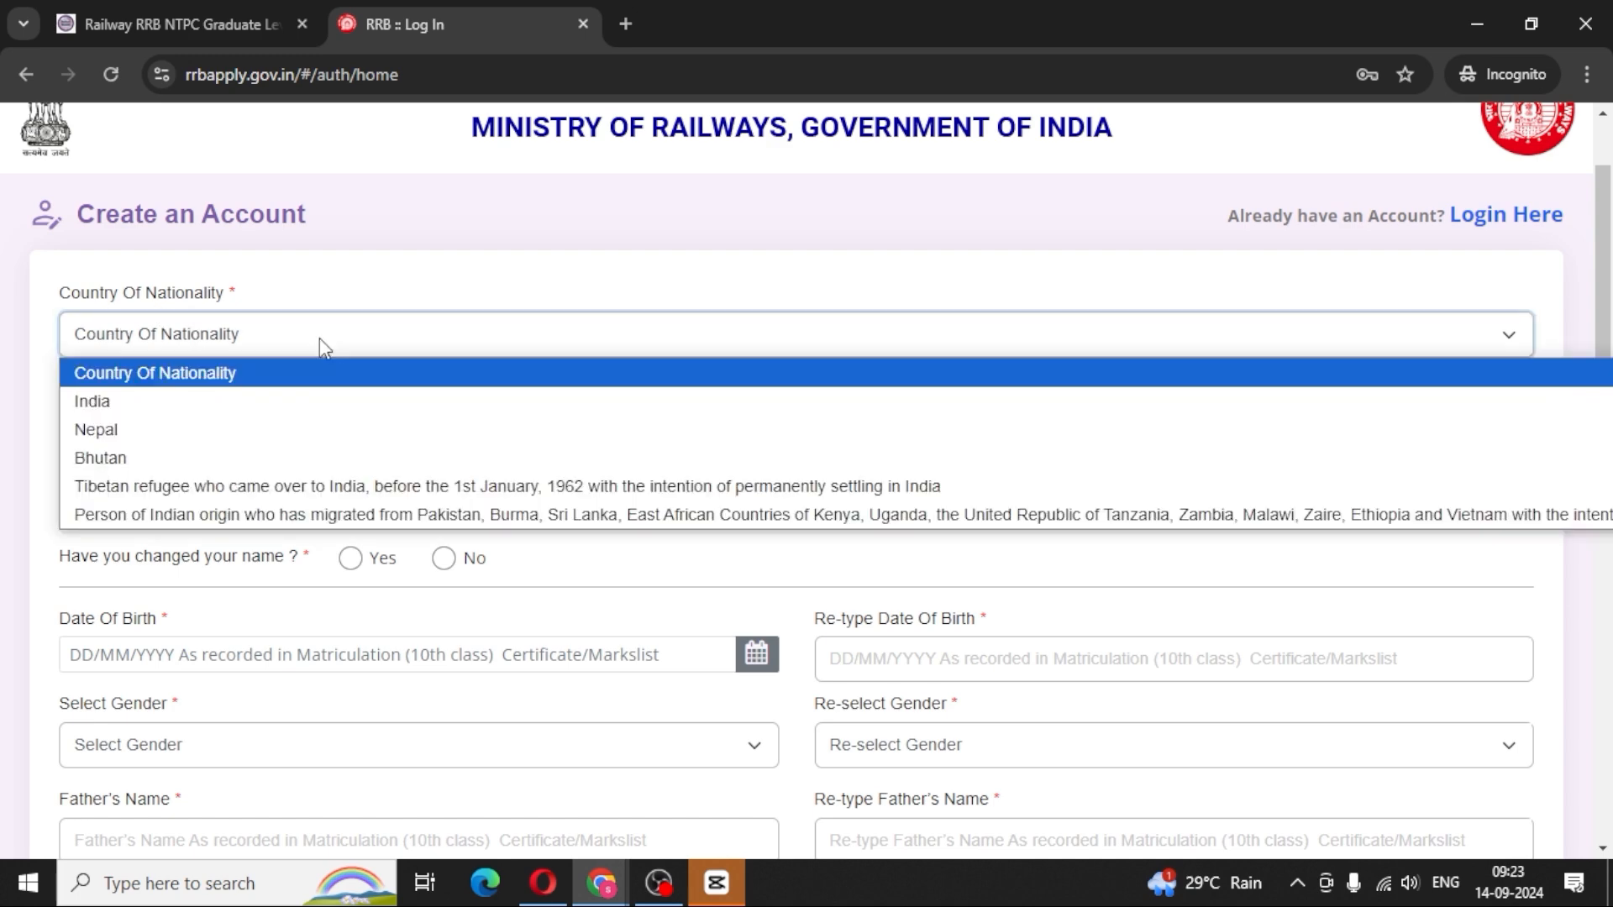
click(137, 414)
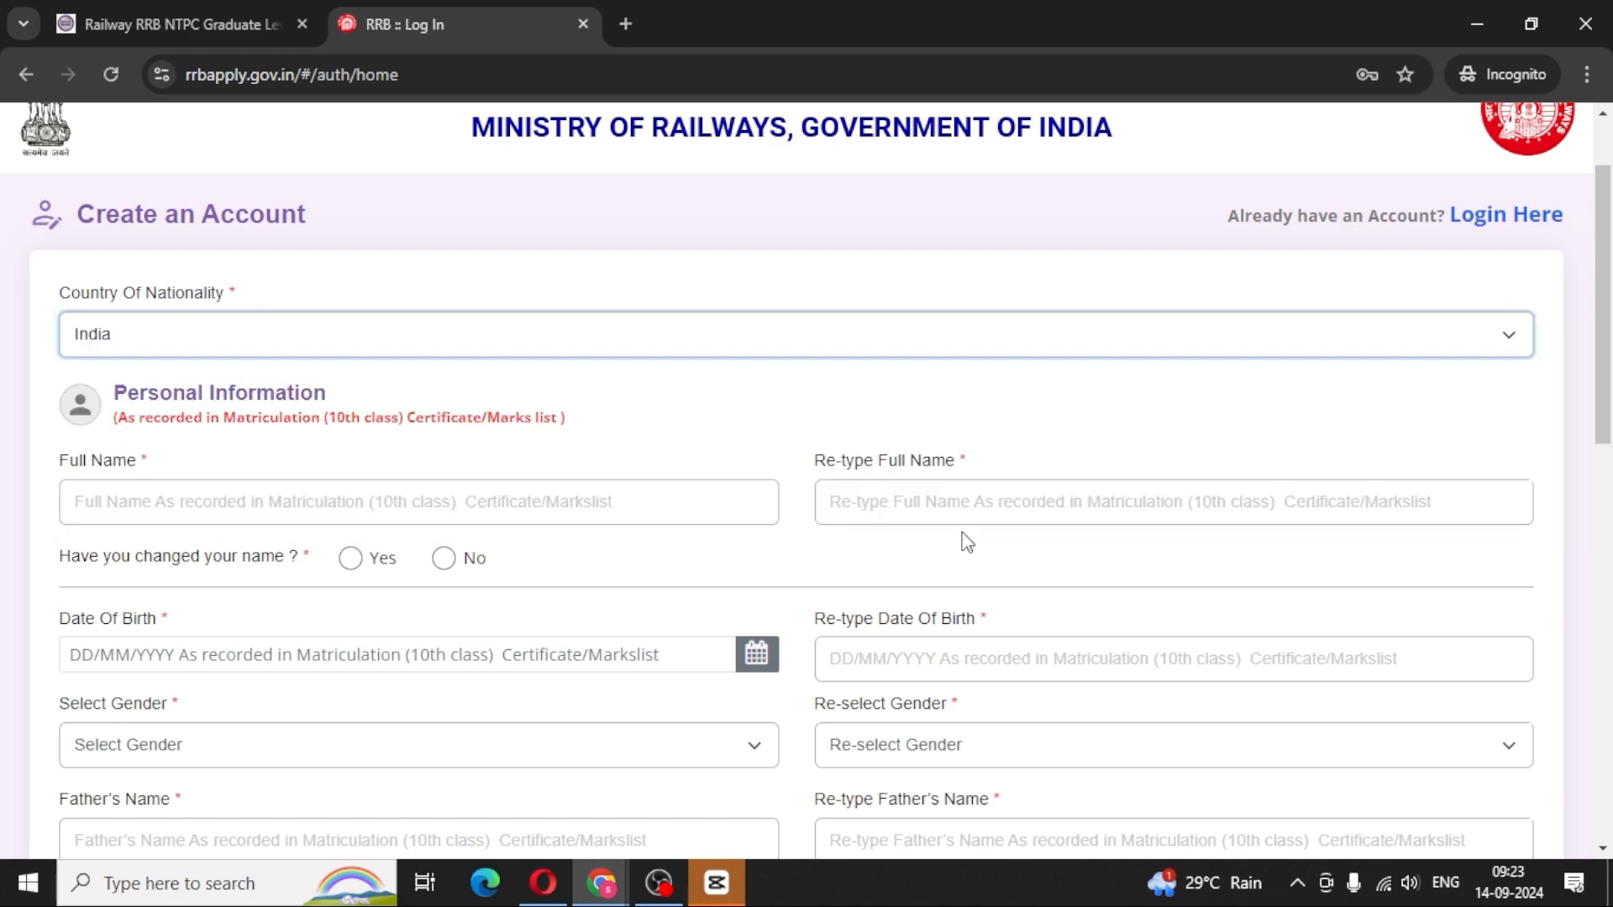
- Answer No to the changed-name question and choose Male in both the gender and re-select gender fields
scroll(431, 415, down, 1)
scroll(431, 415, down, 3)
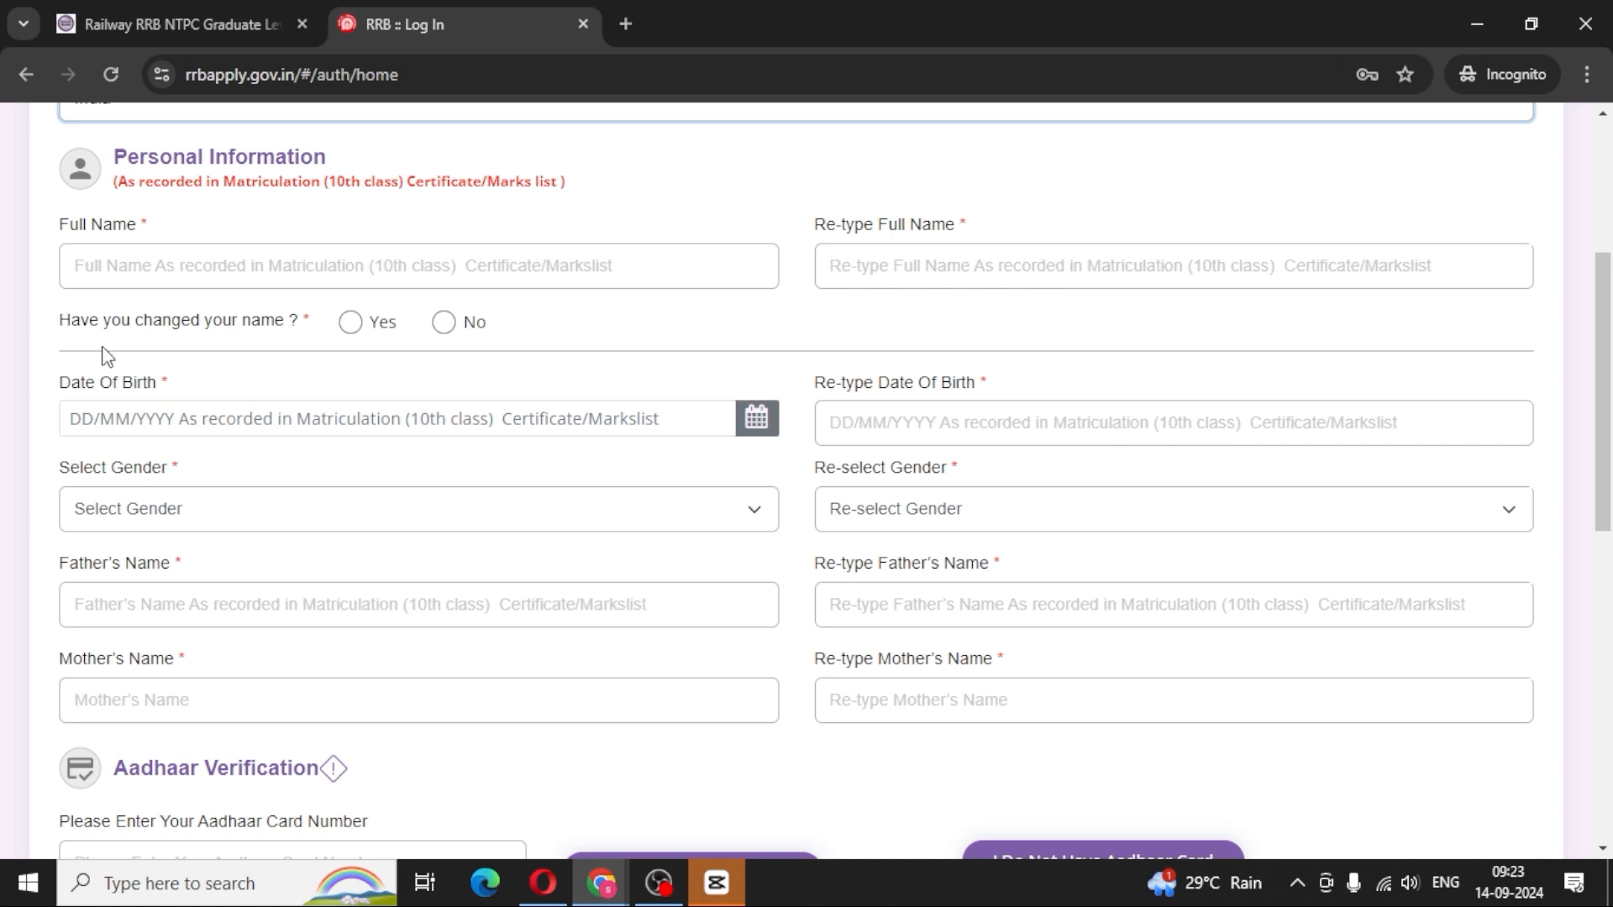
click(450, 327)
scroll(445, 339, down, 1)
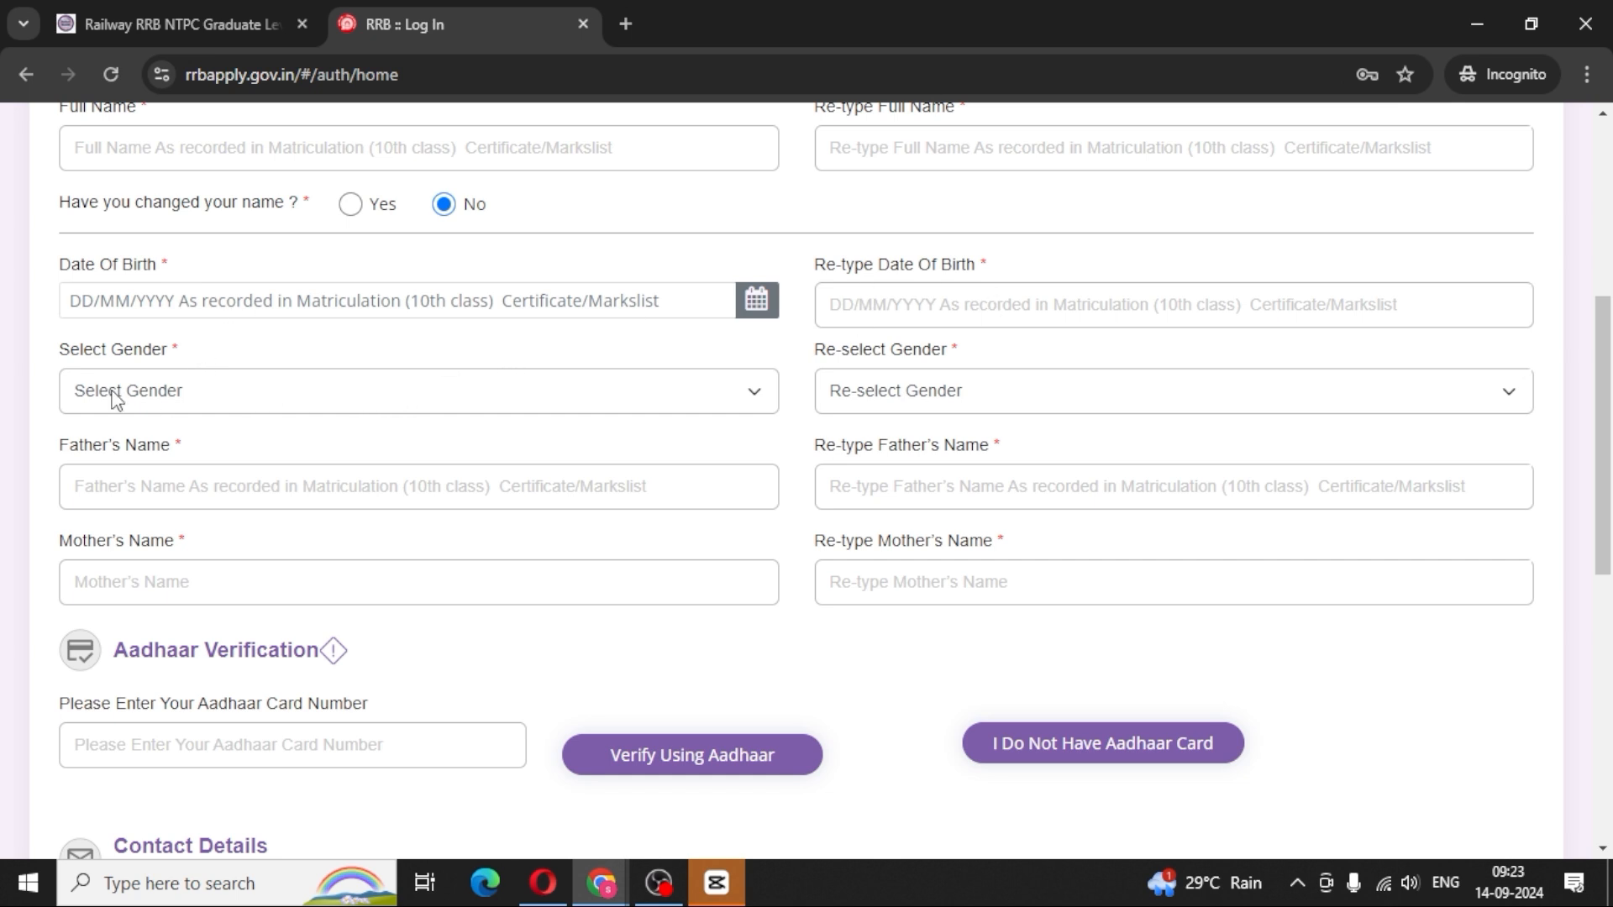
click(172, 394)
click(151, 457)
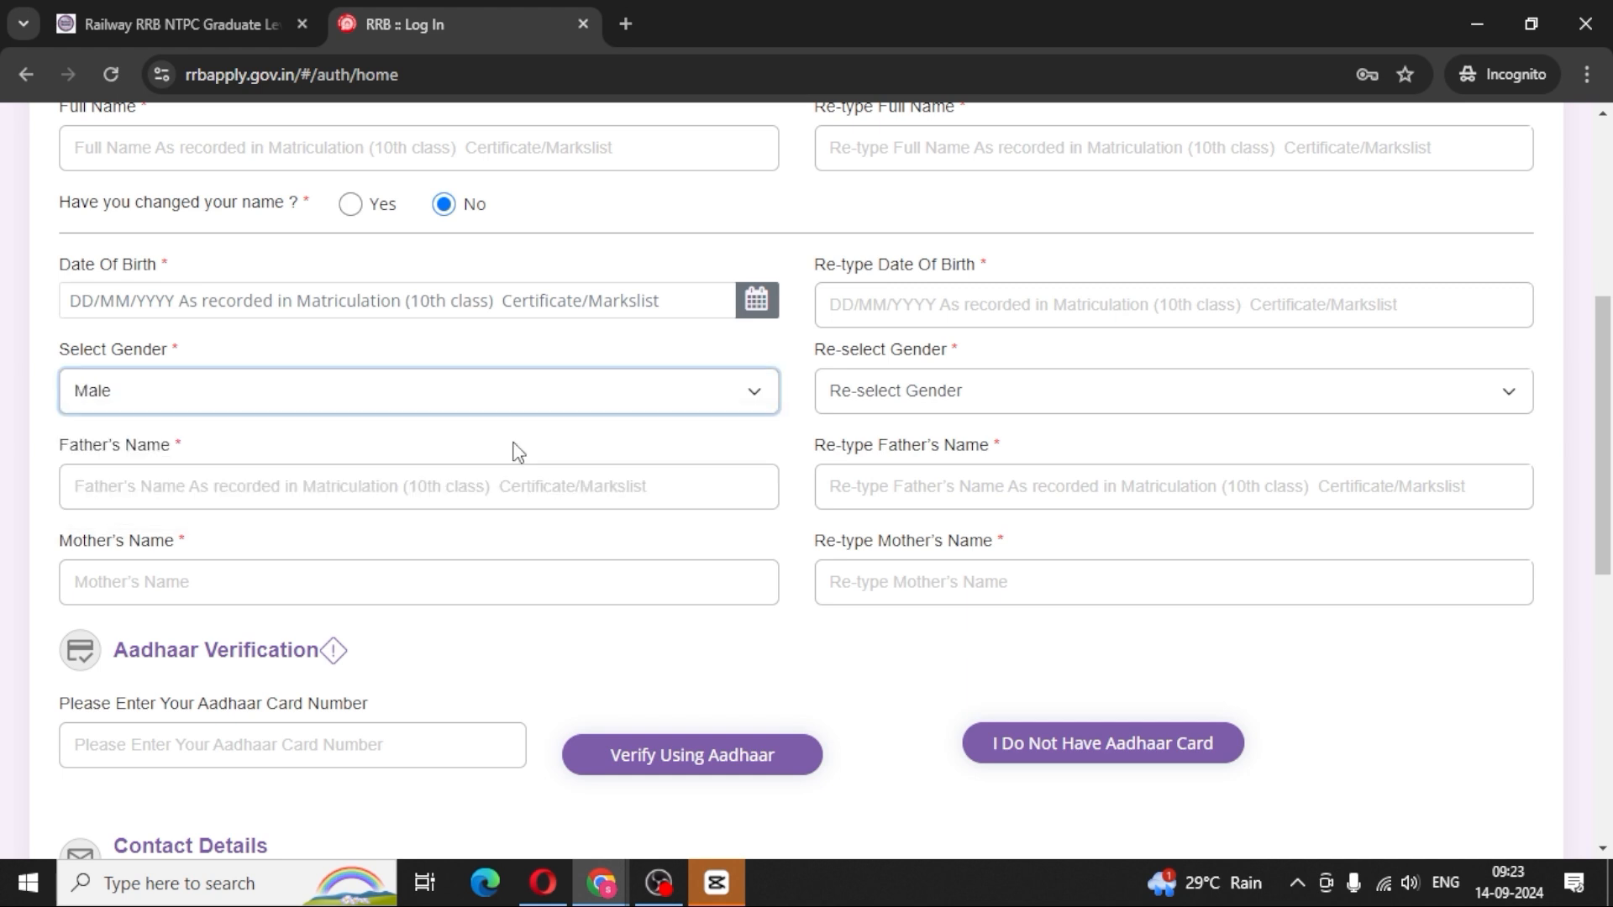
click(975, 393)
click(865, 460)
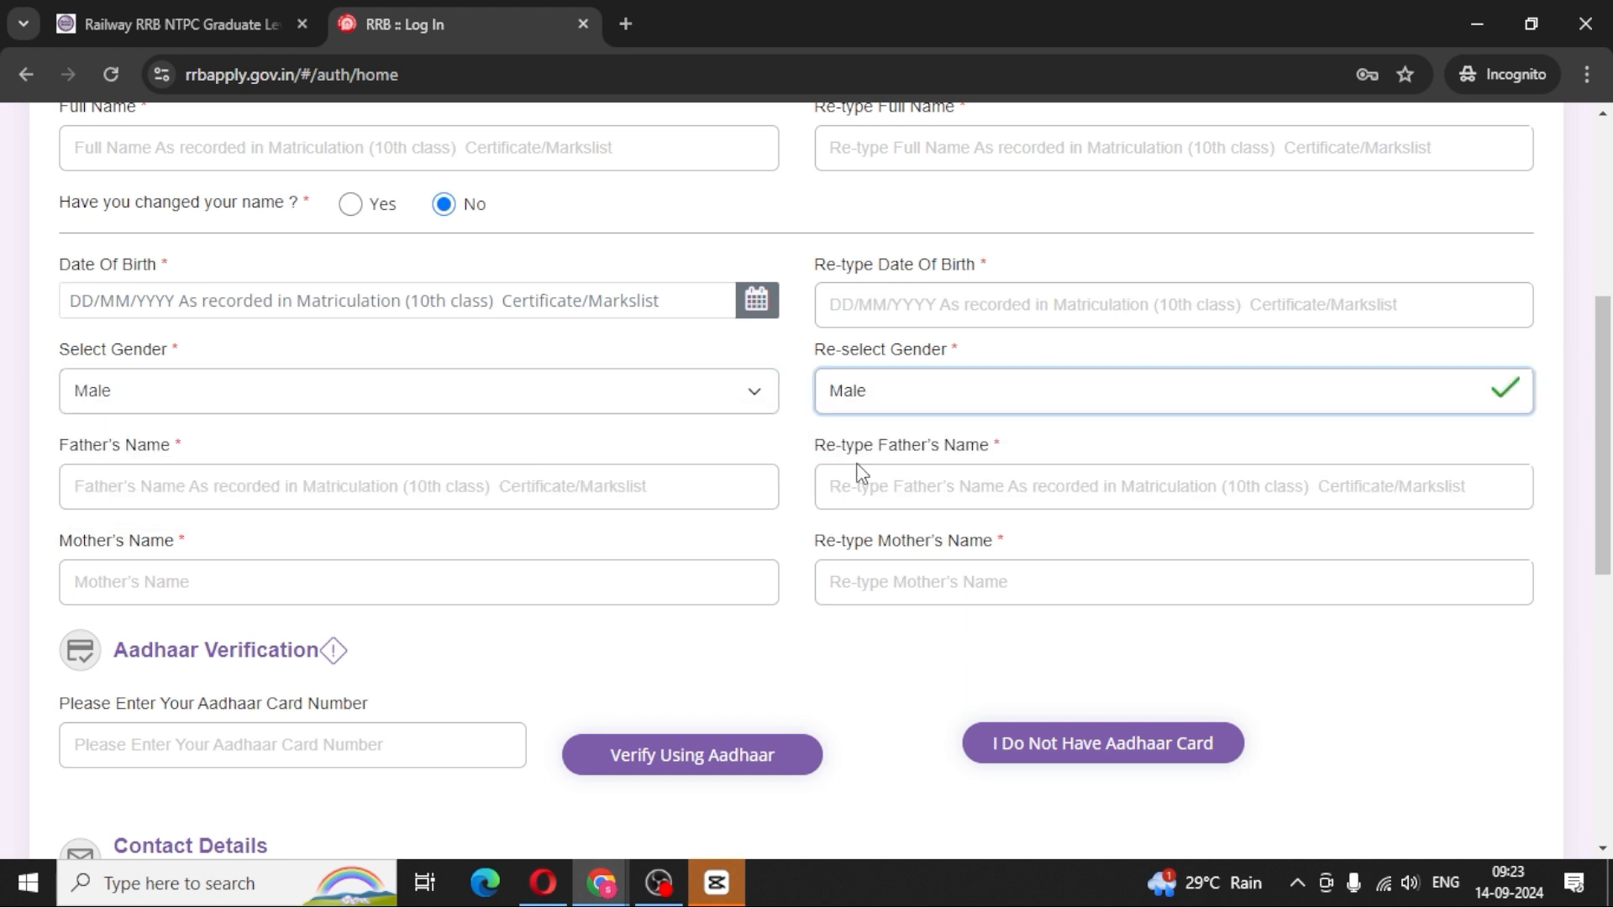
- Examine the remaining registration sections: parents' names, Aadhaar verification, contact details with OTPs, password, captcha and the final preview option
scroll(860, 473, down, 1)
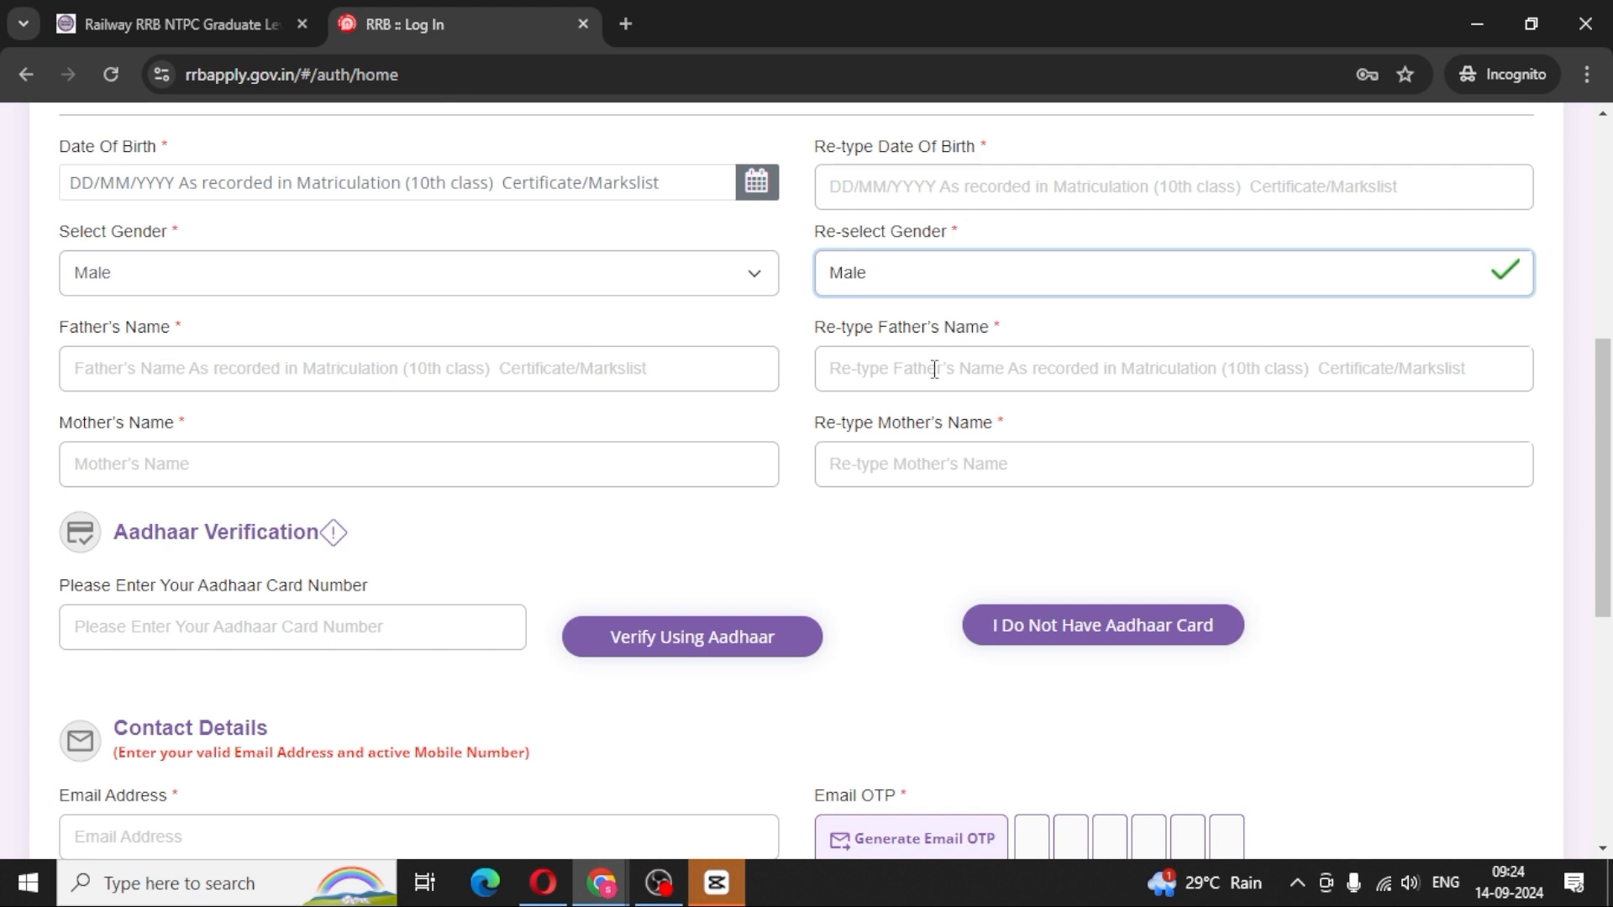
click(532, 368)
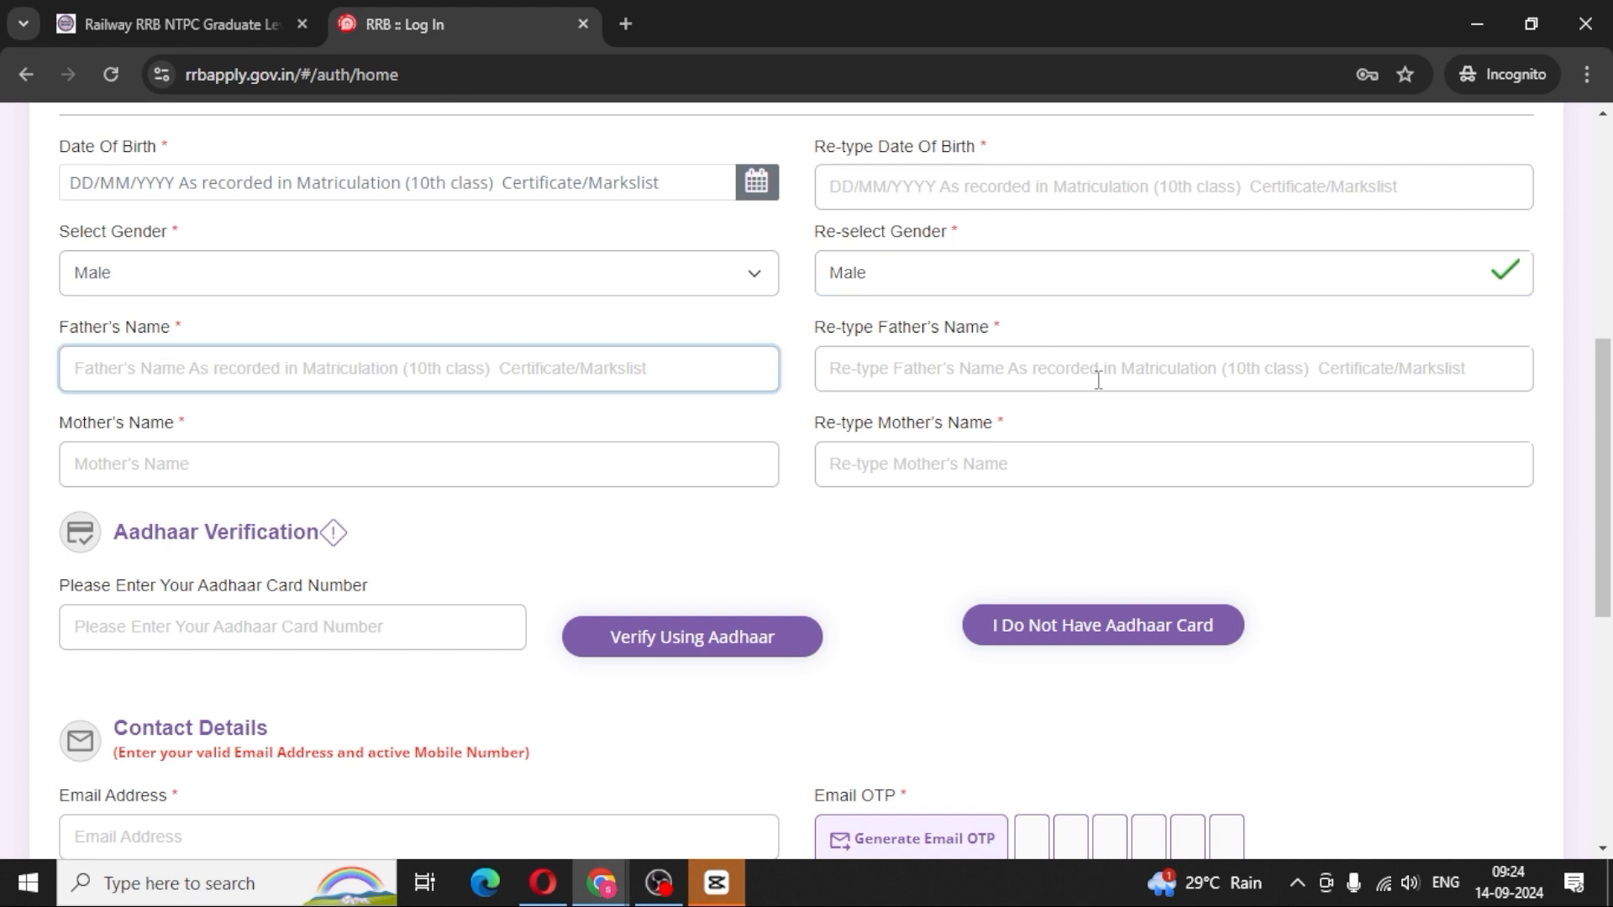
scroll(1100, 379, down, 1)
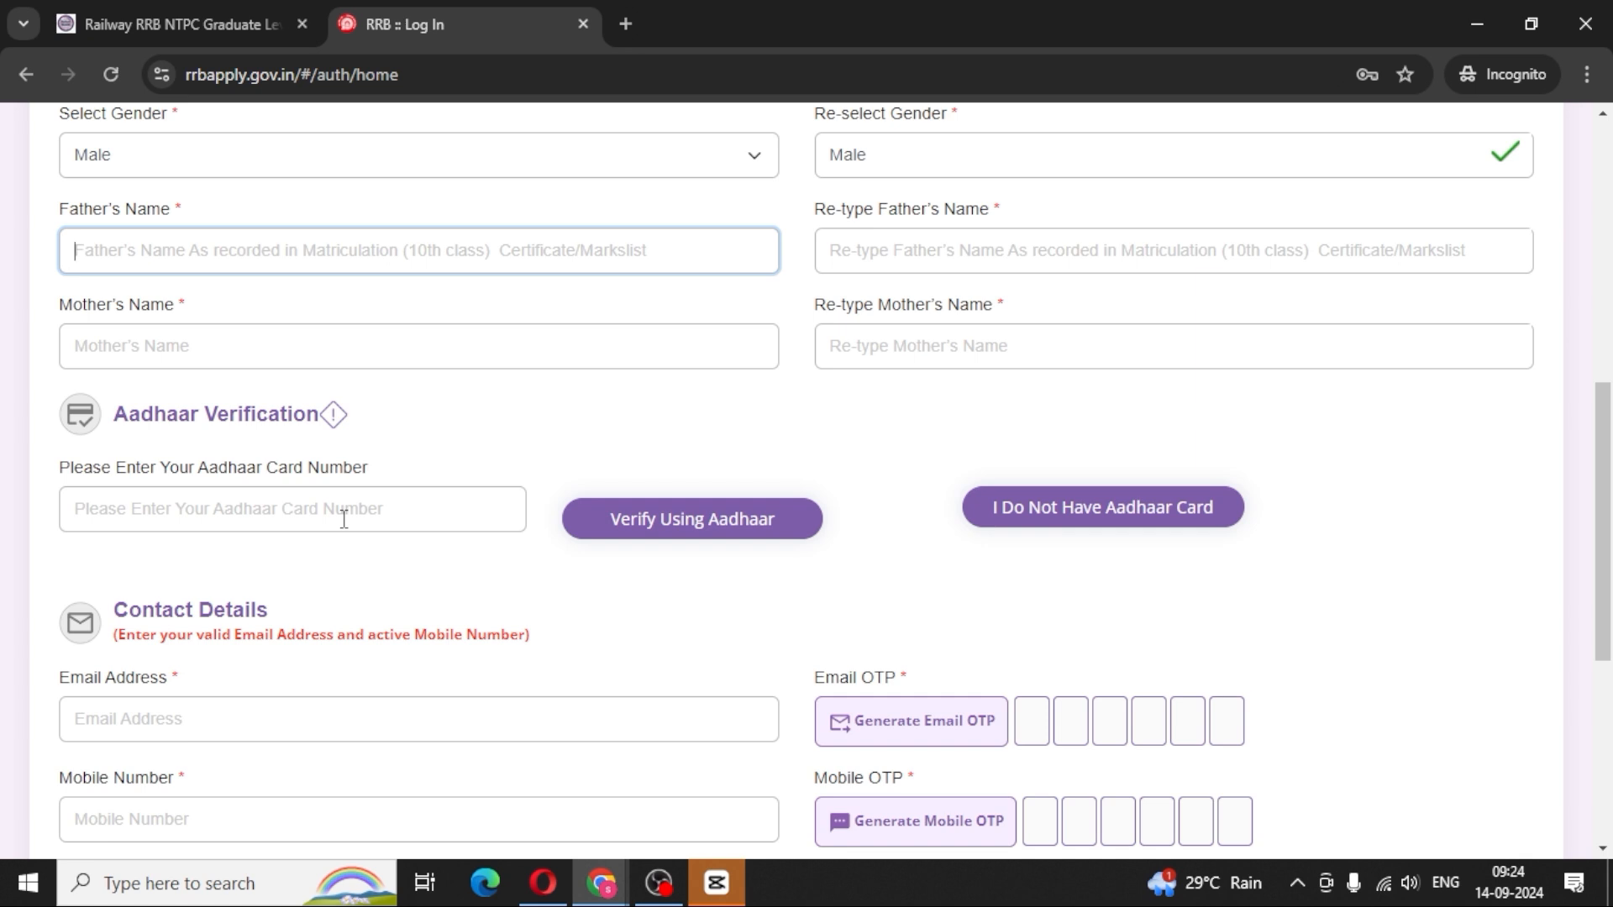
scroll(763, 657, down, 1)
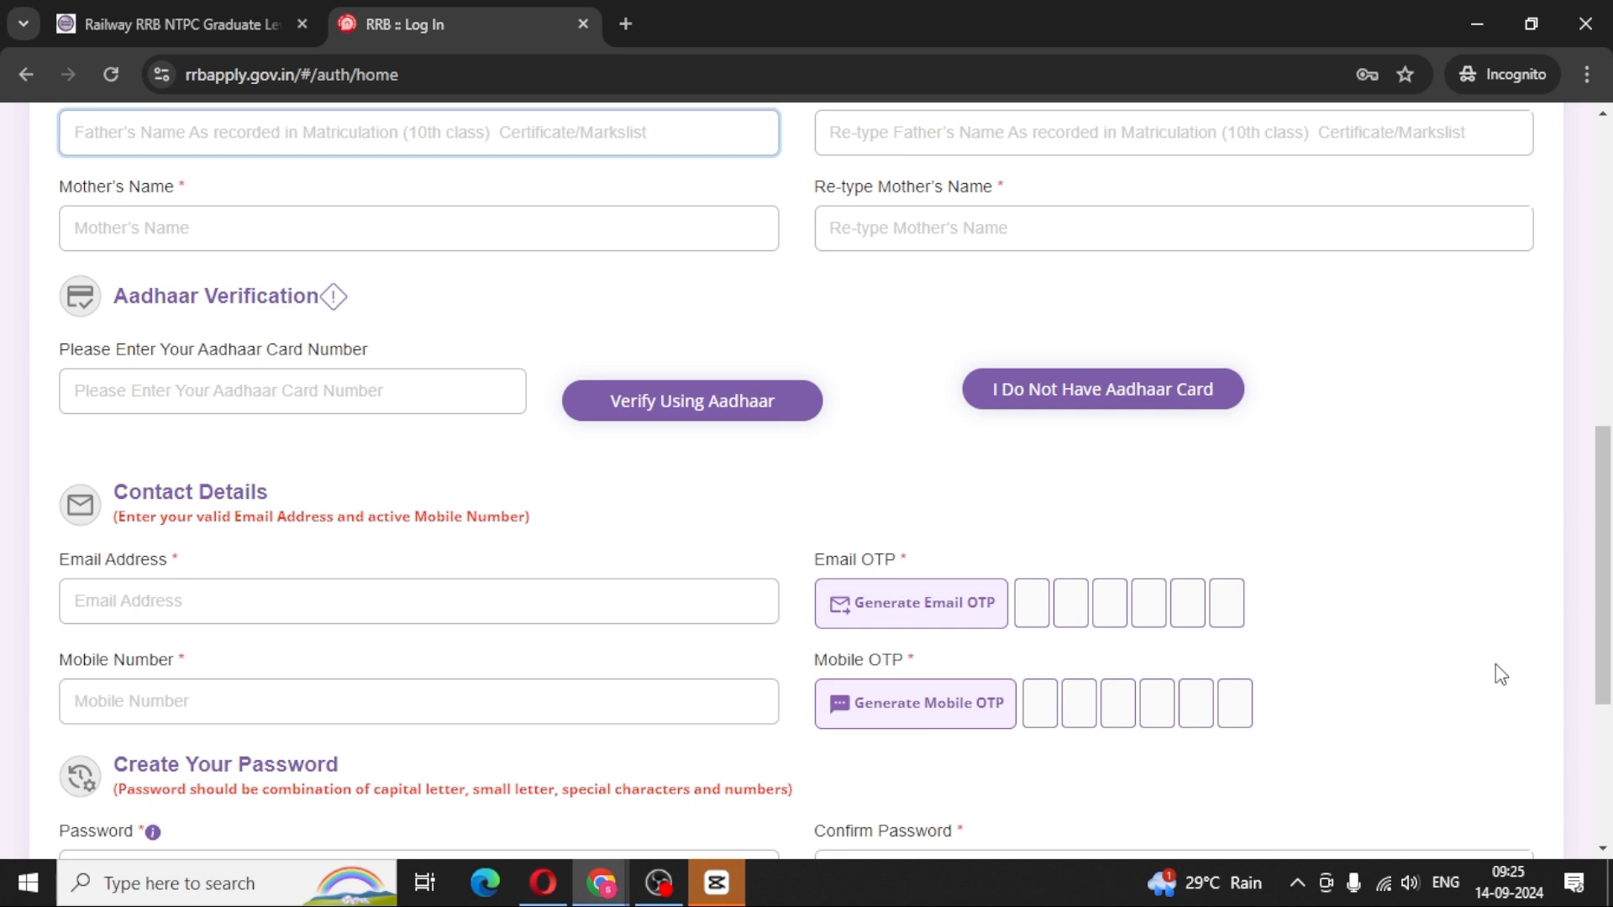
scroll(1493, 666, down, 3)
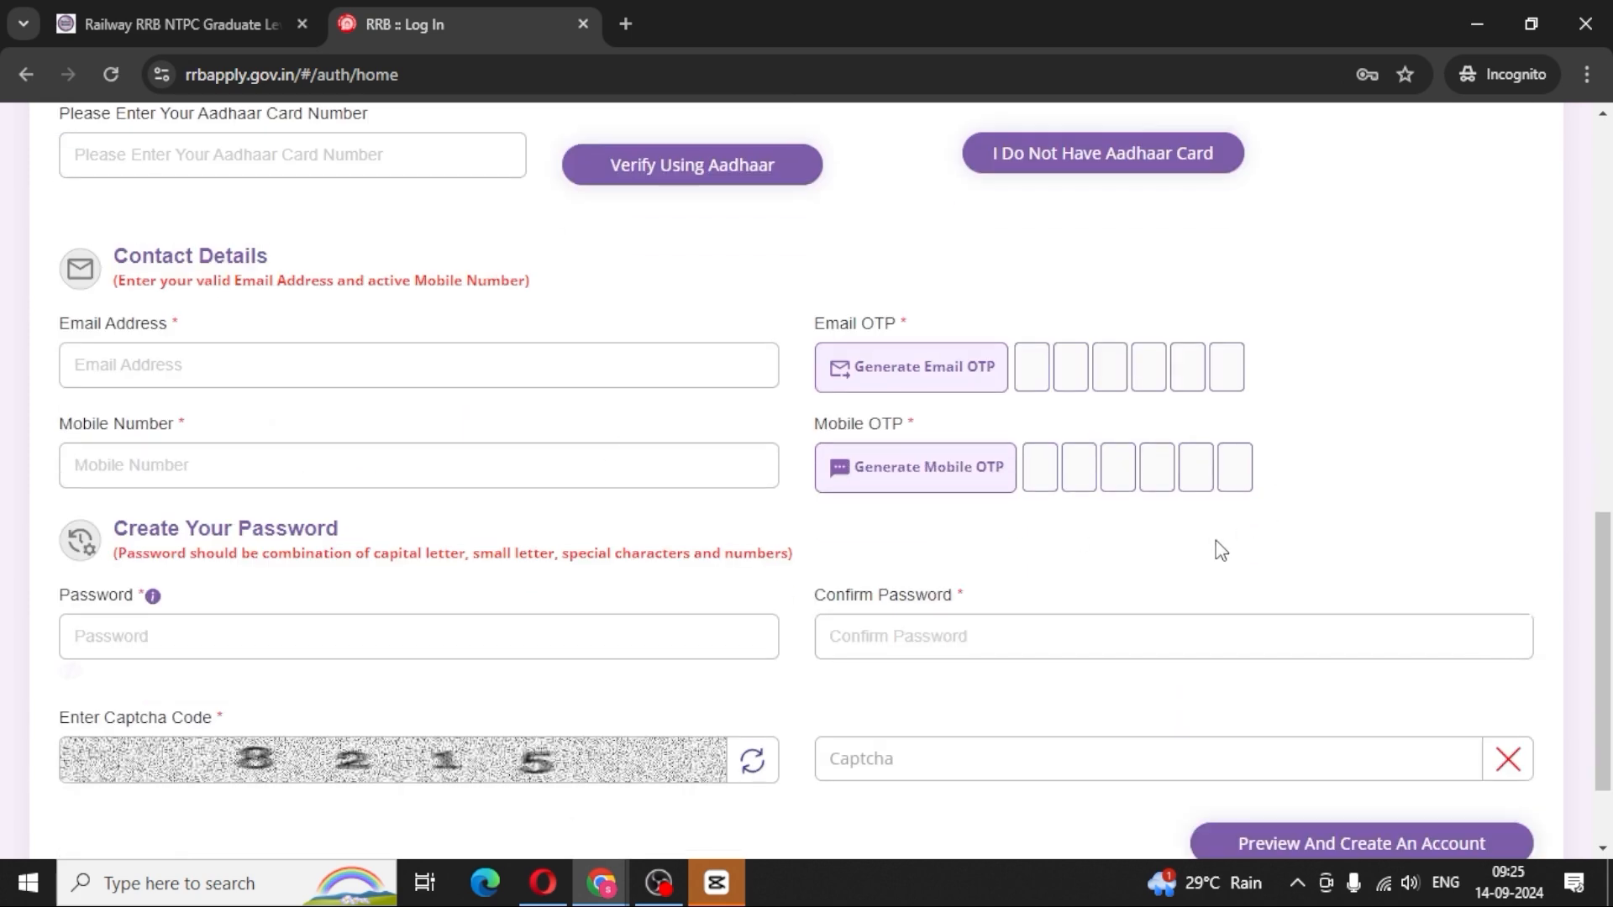
scroll(589, 567, down, 2)
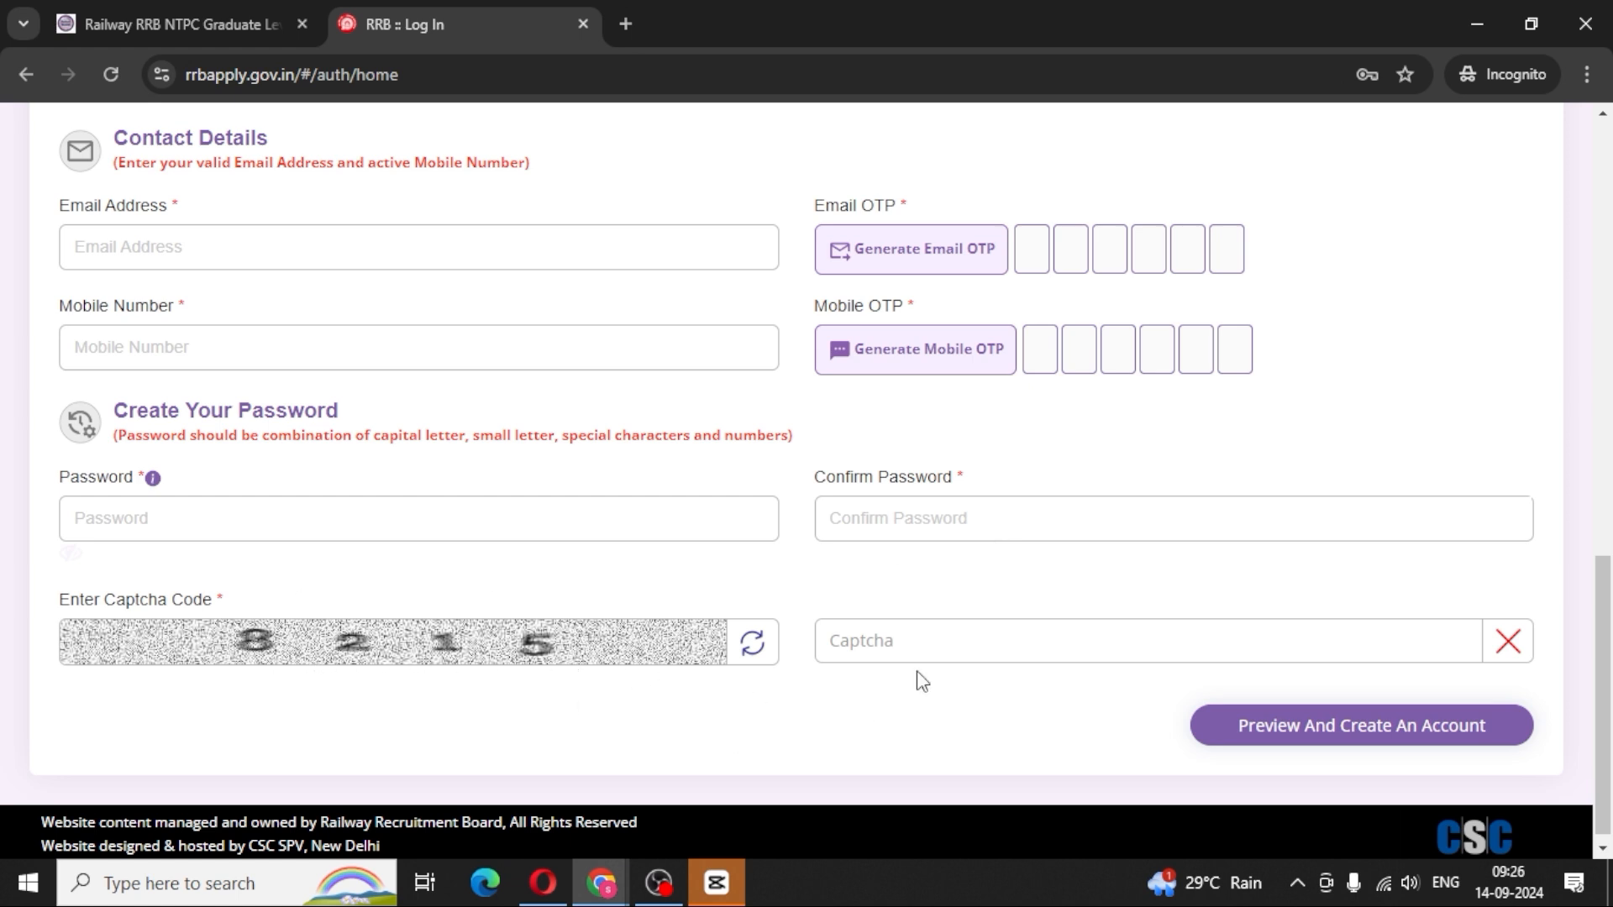
click(1445, 725)
click(1450, 738)
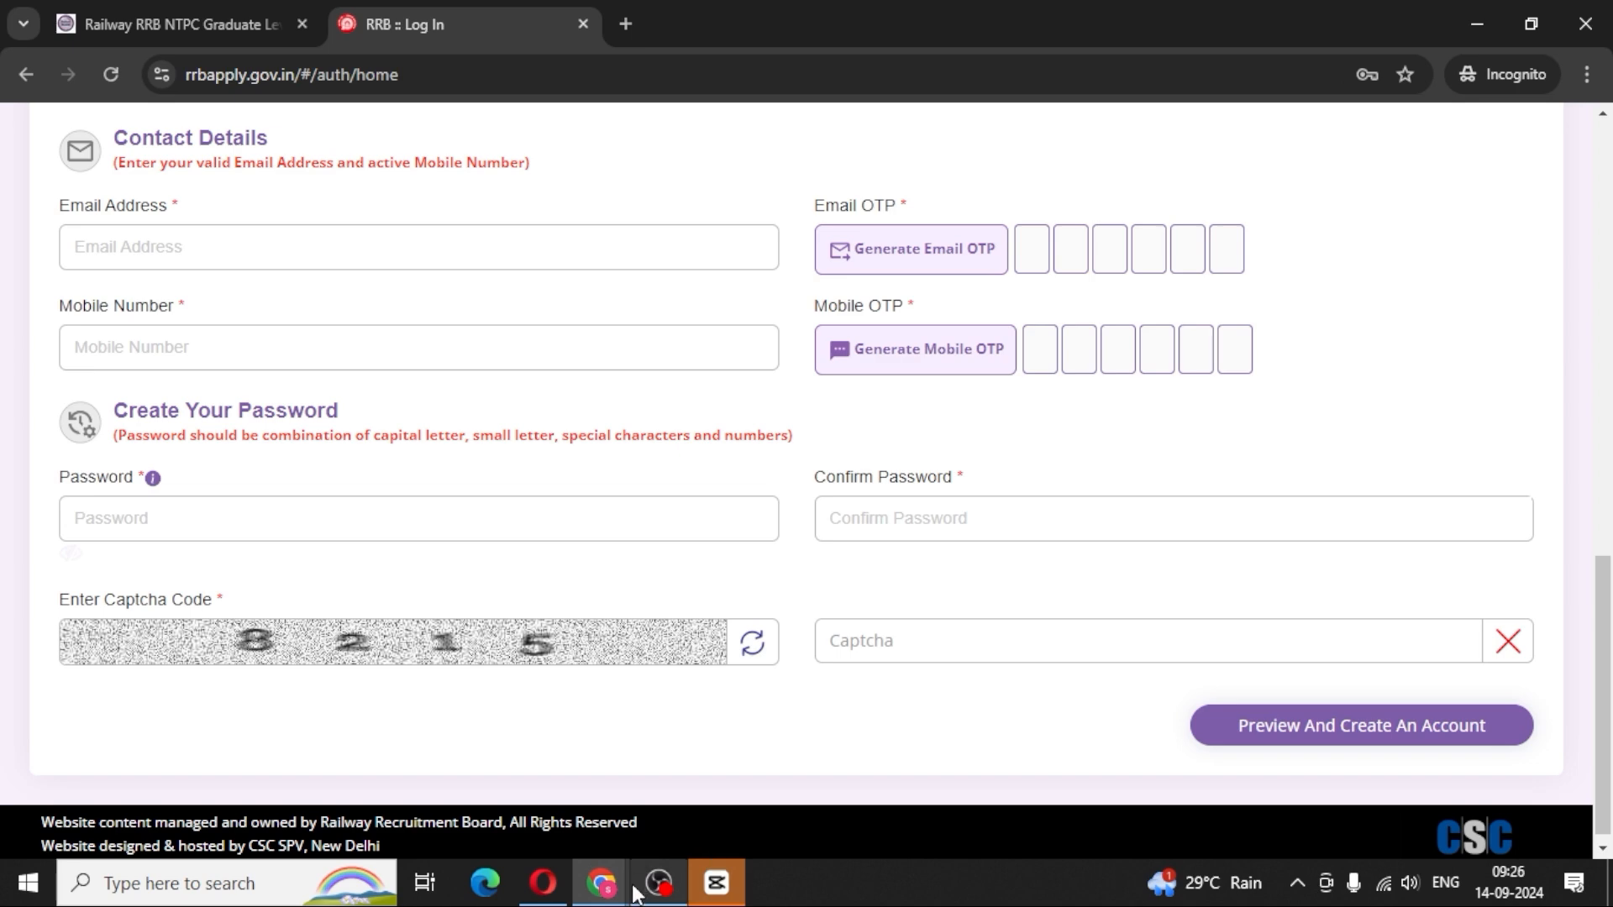
- Switch to the browser window with the signed-in candidate dashboard and read through its general instructions
mouse_move(615, 901)
click(470, 782)
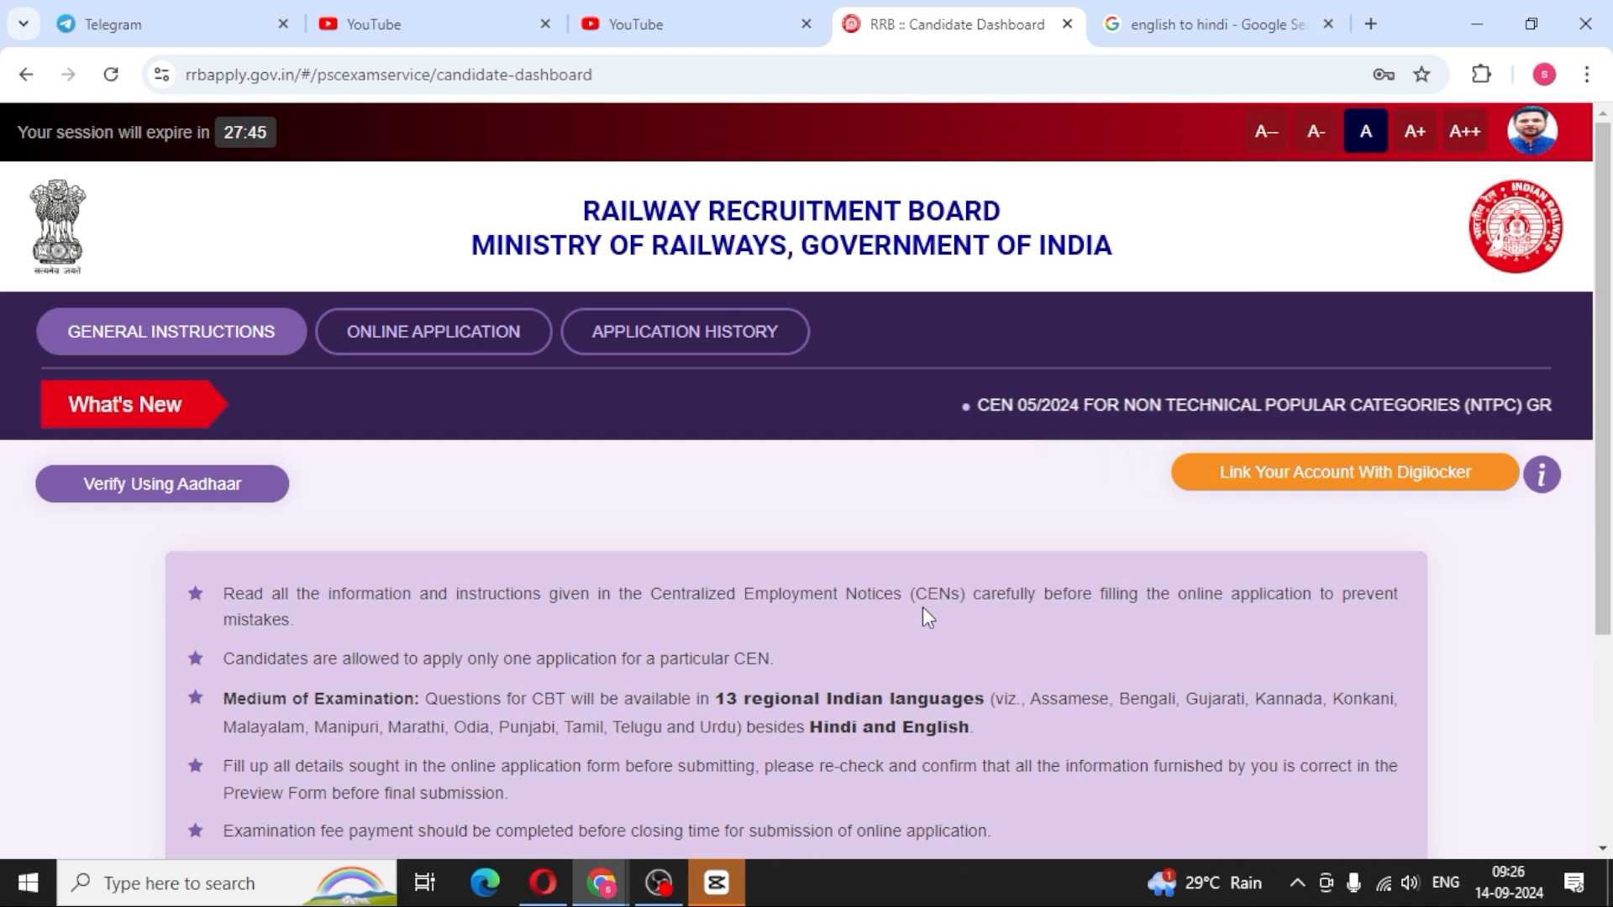
scroll(923, 608, down, 1)
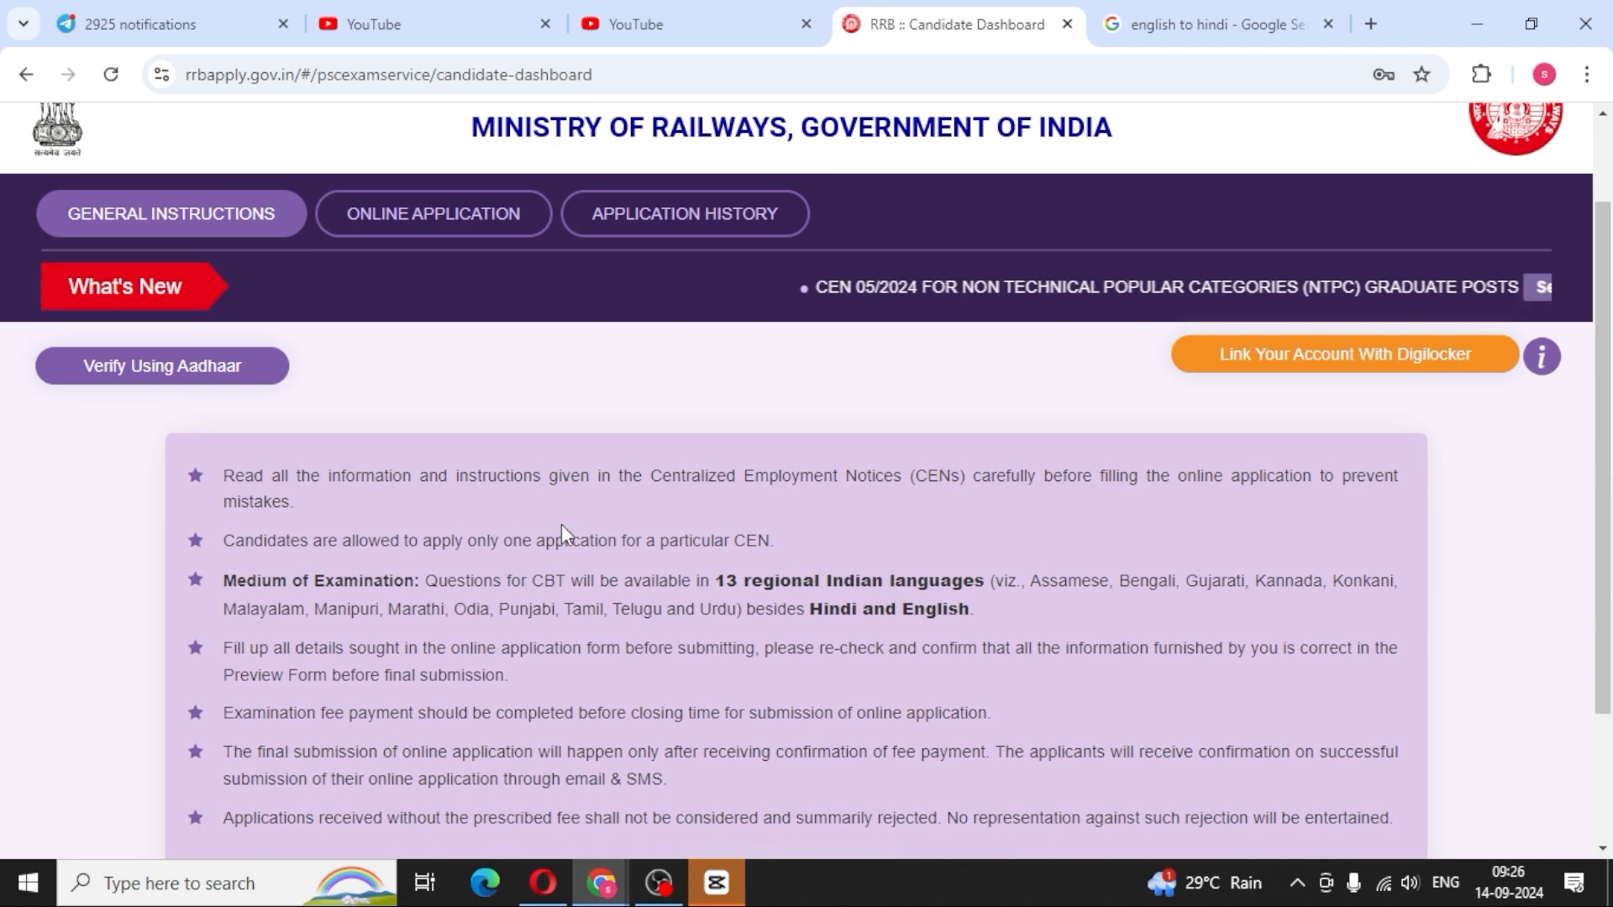
scroll(561, 524, down, 3)
scroll(761, 592, up, 4)
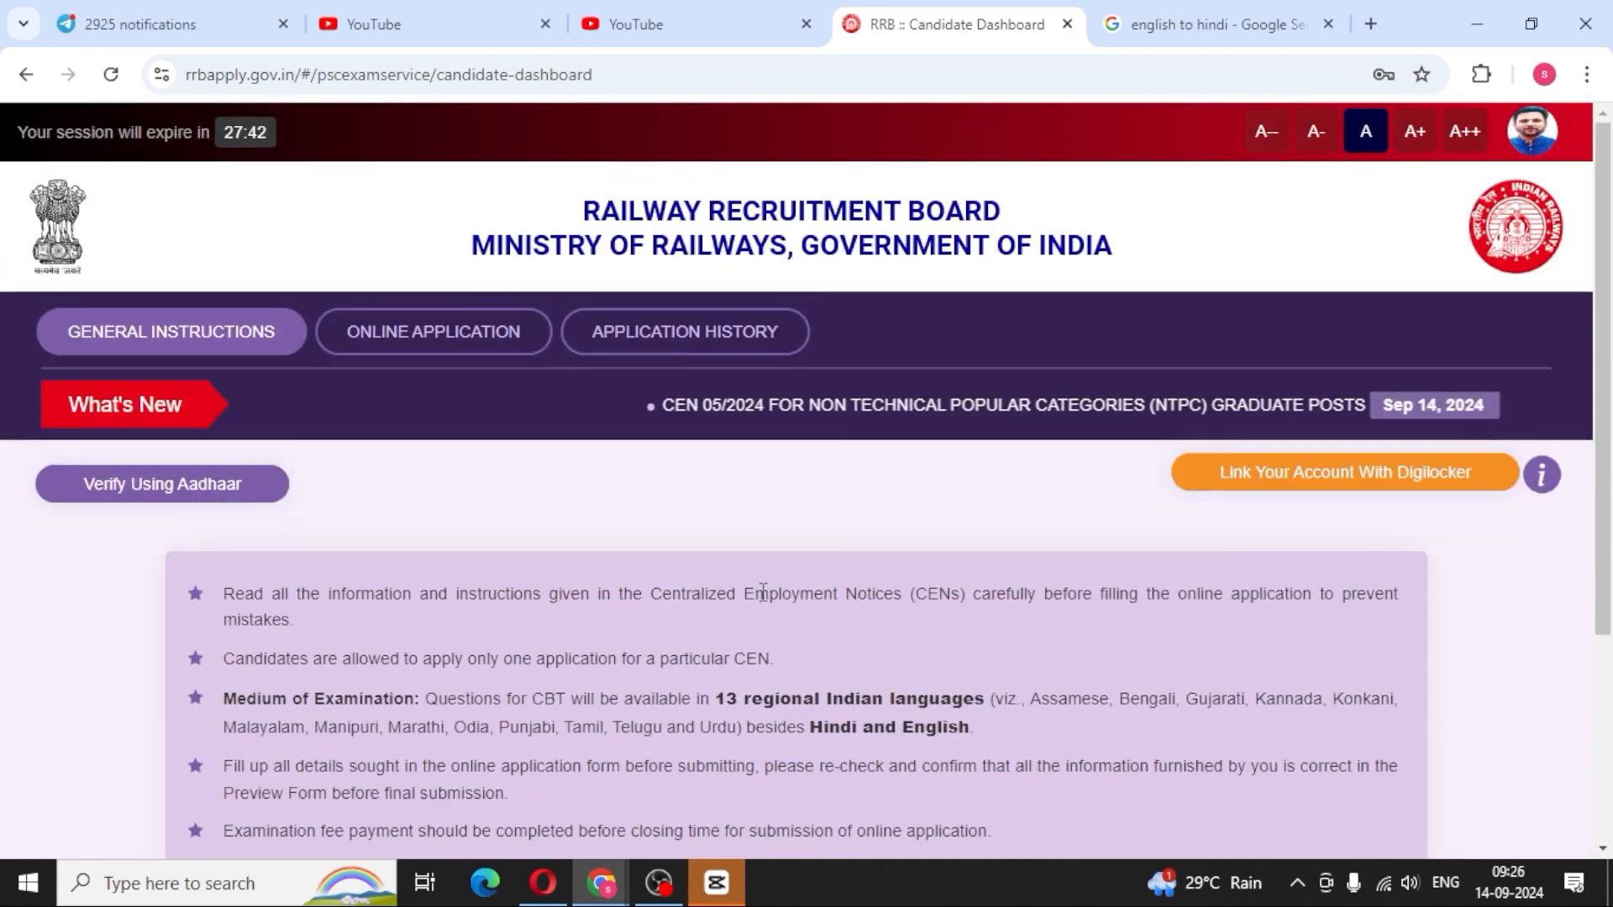
scroll(761, 591, down, 4)
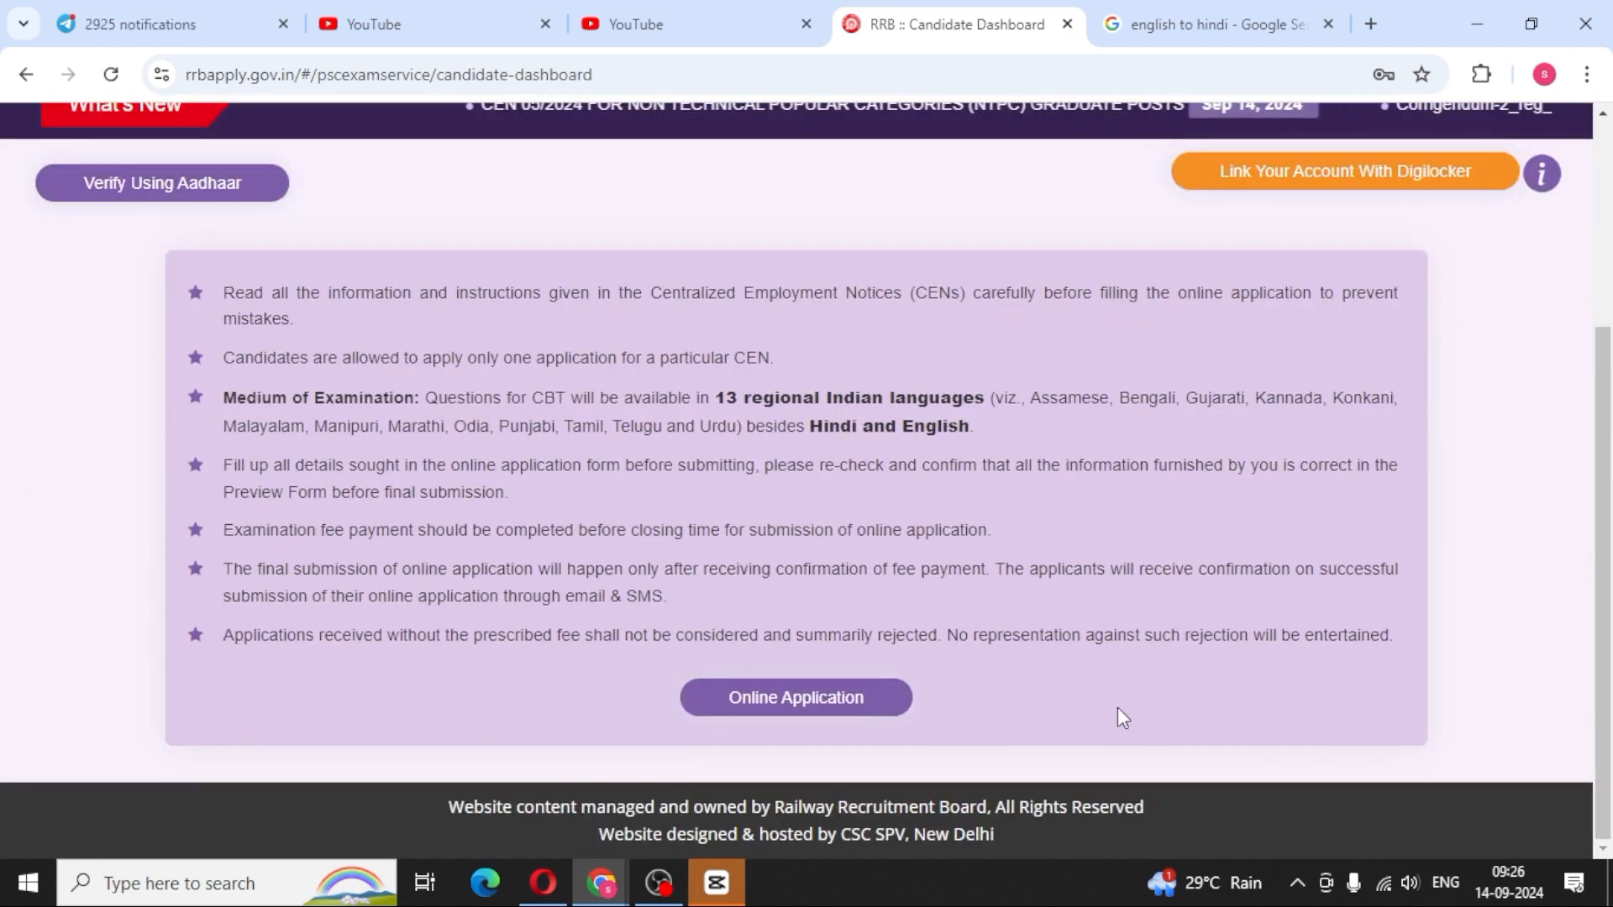
scroll(1119, 710, up, 4)
scroll(402, 647, down, 3)
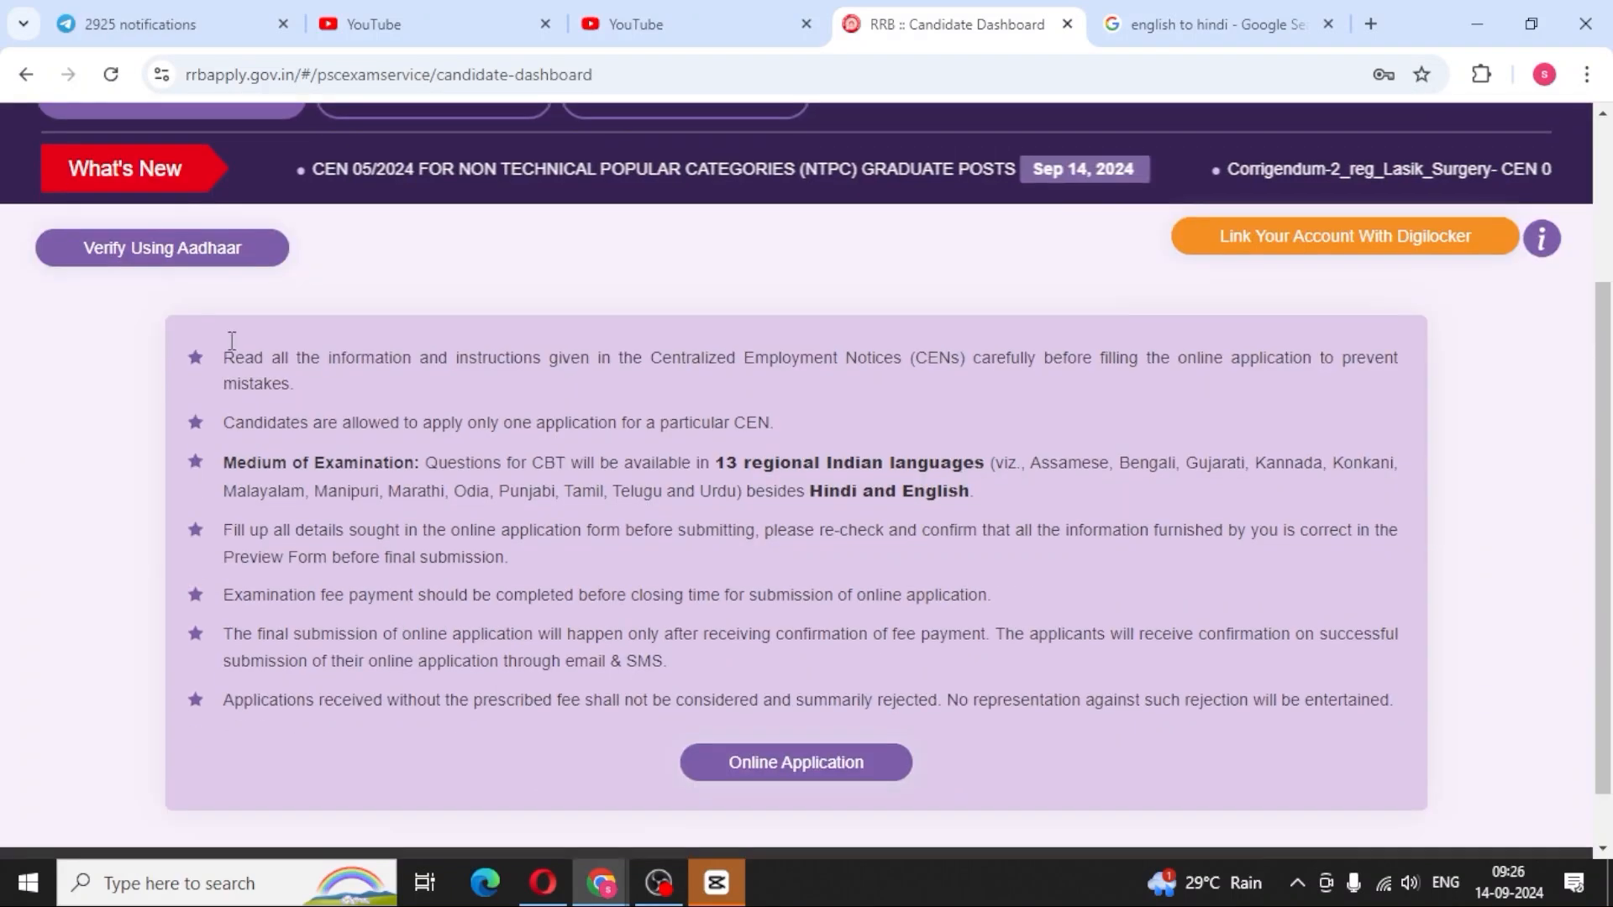
scroll(521, 546, up, 3)
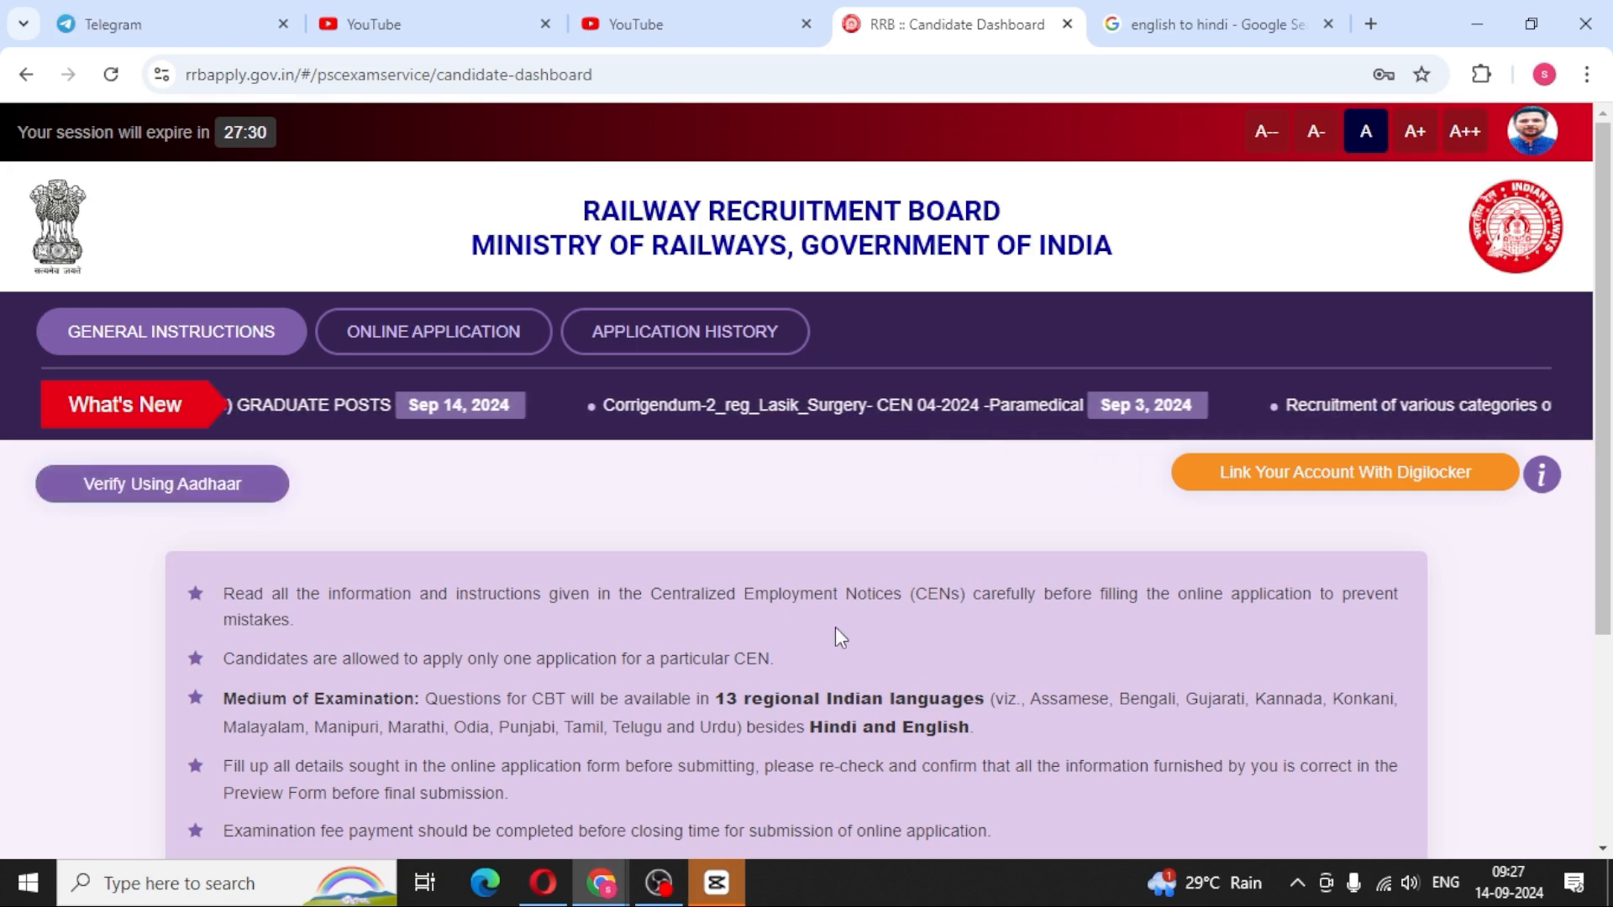
- Proceed from the end of the general instructions to the online application section
scroll(669, 597, down, 1)
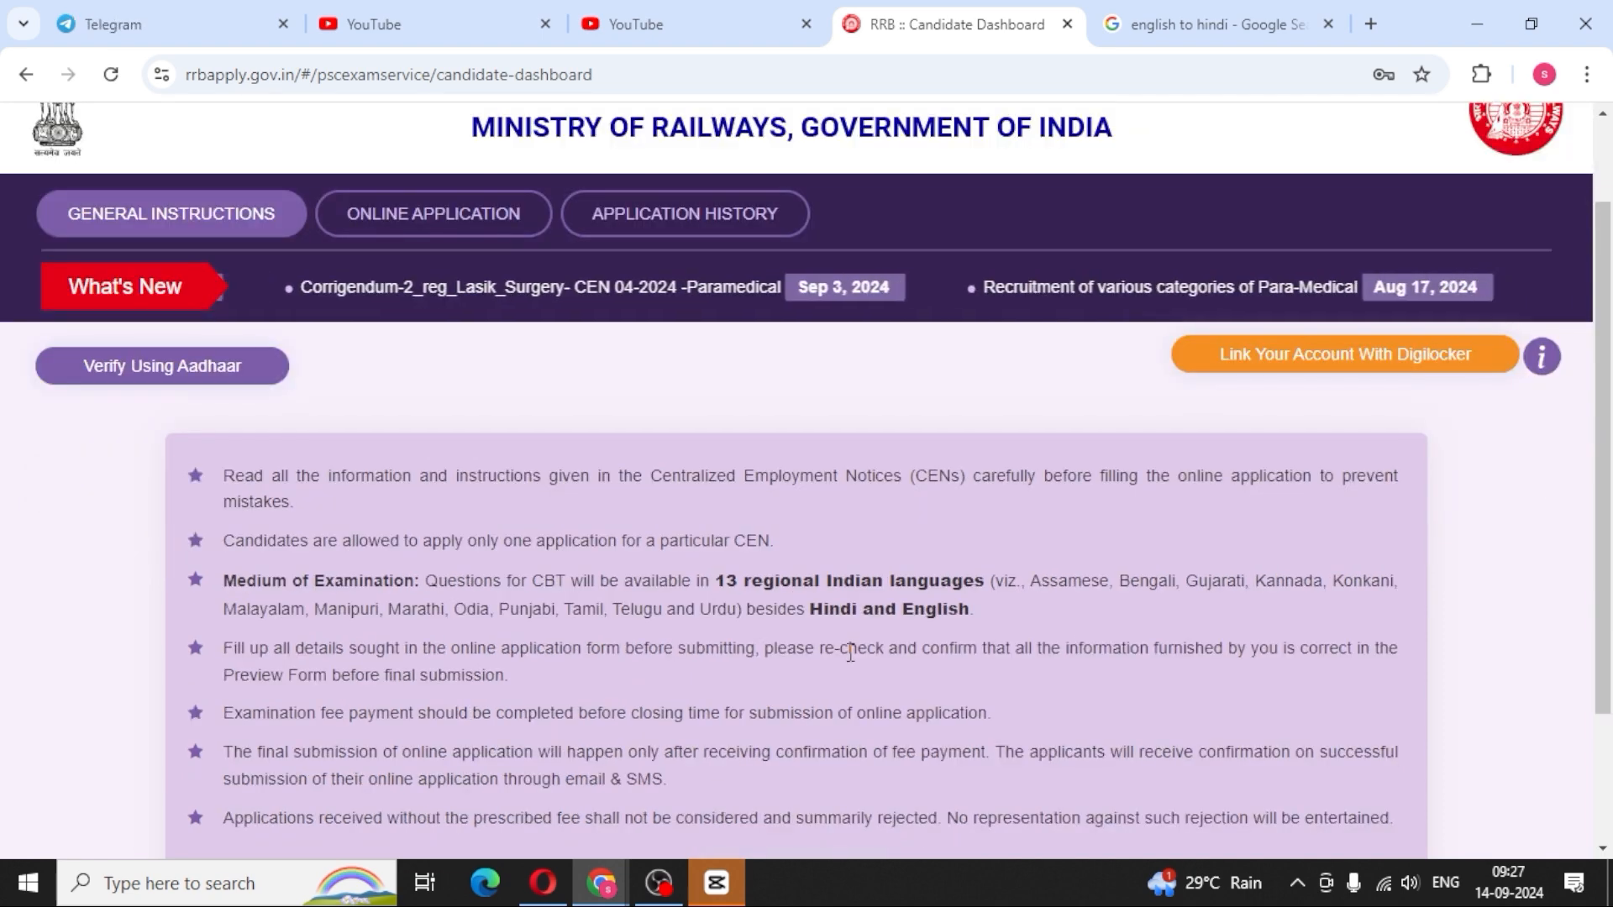
scroll(850, 654, down, 2)
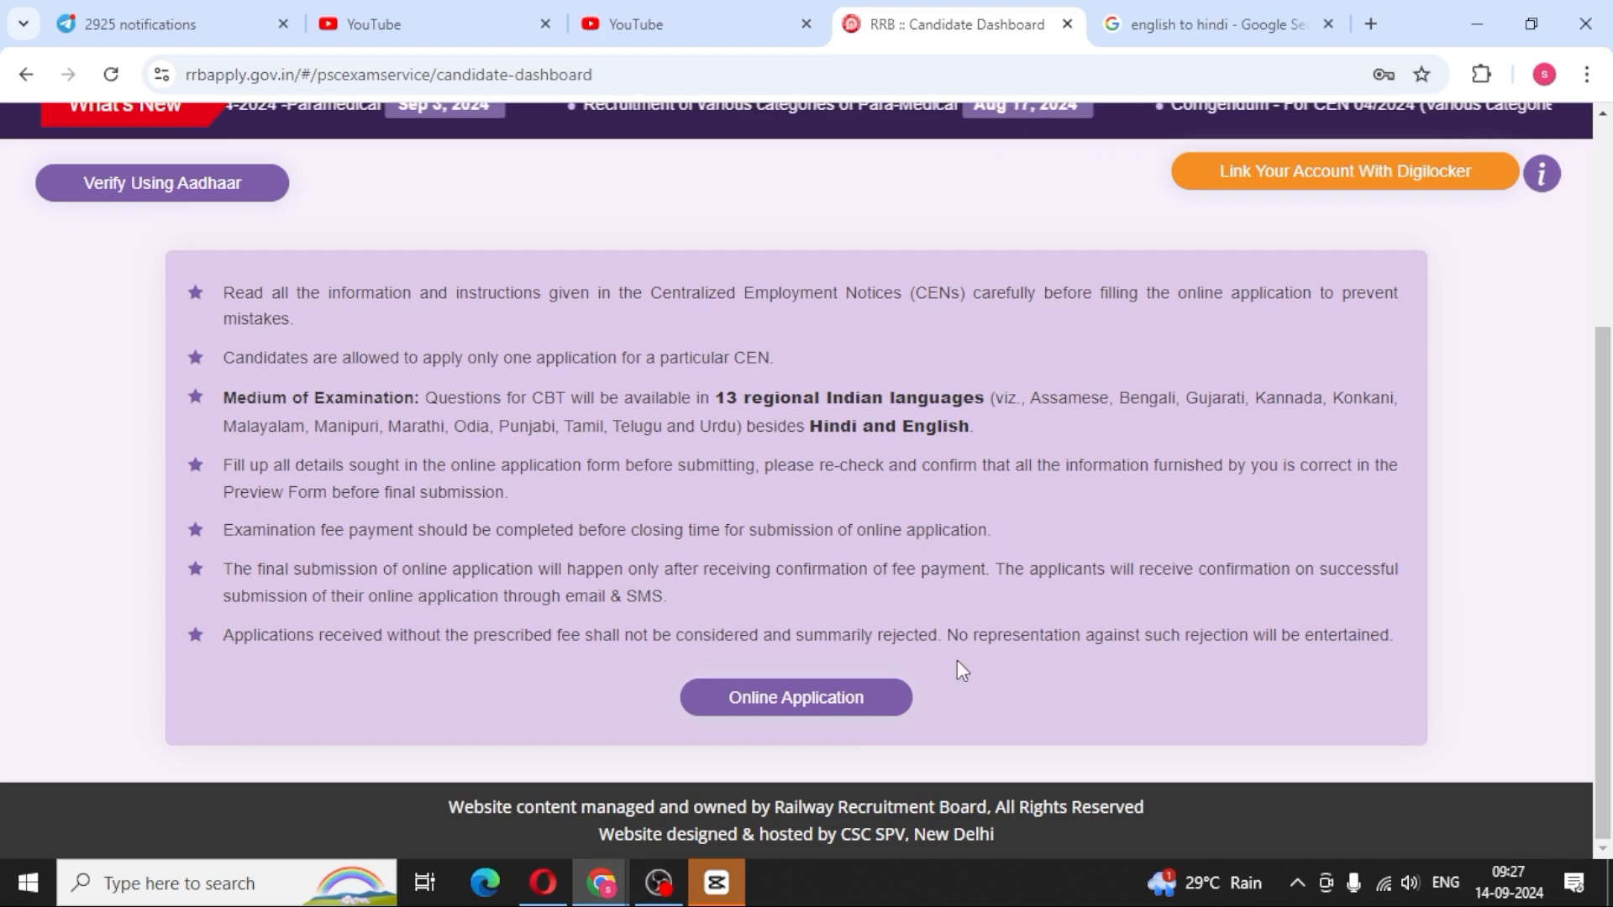
click(828, 697)
- For CEN 05/2024 NTPC Graduate Posts, declare not being debarred, select Kolkata as the RRB, and proceed to the application
scroll(1282, 587, down, 4)
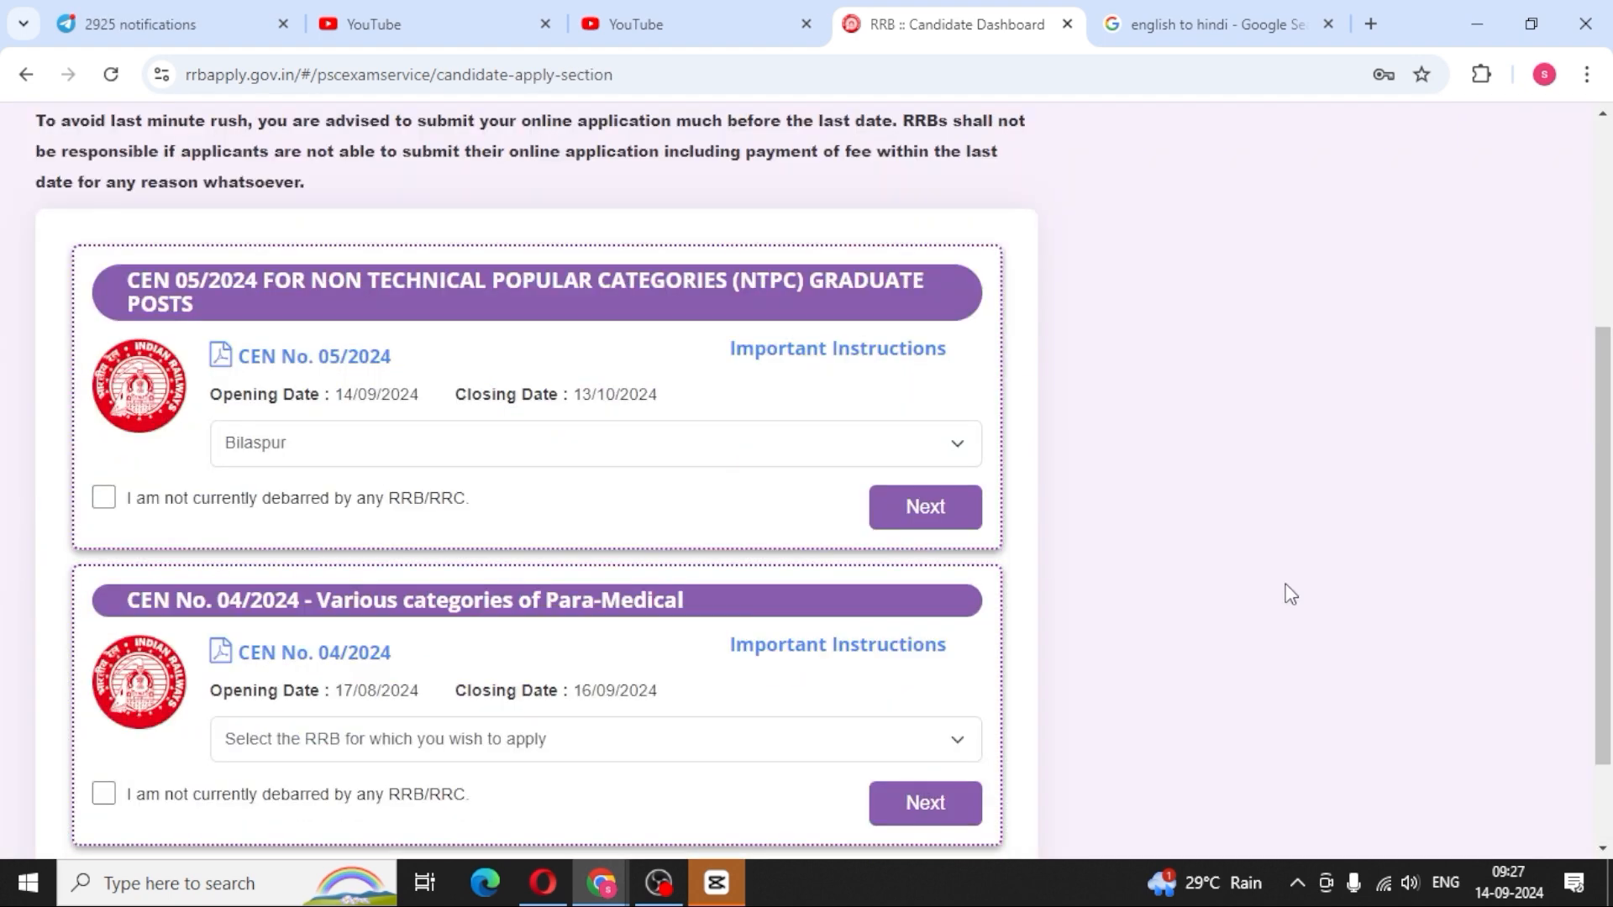
scroll(1291, 594, down, 2)
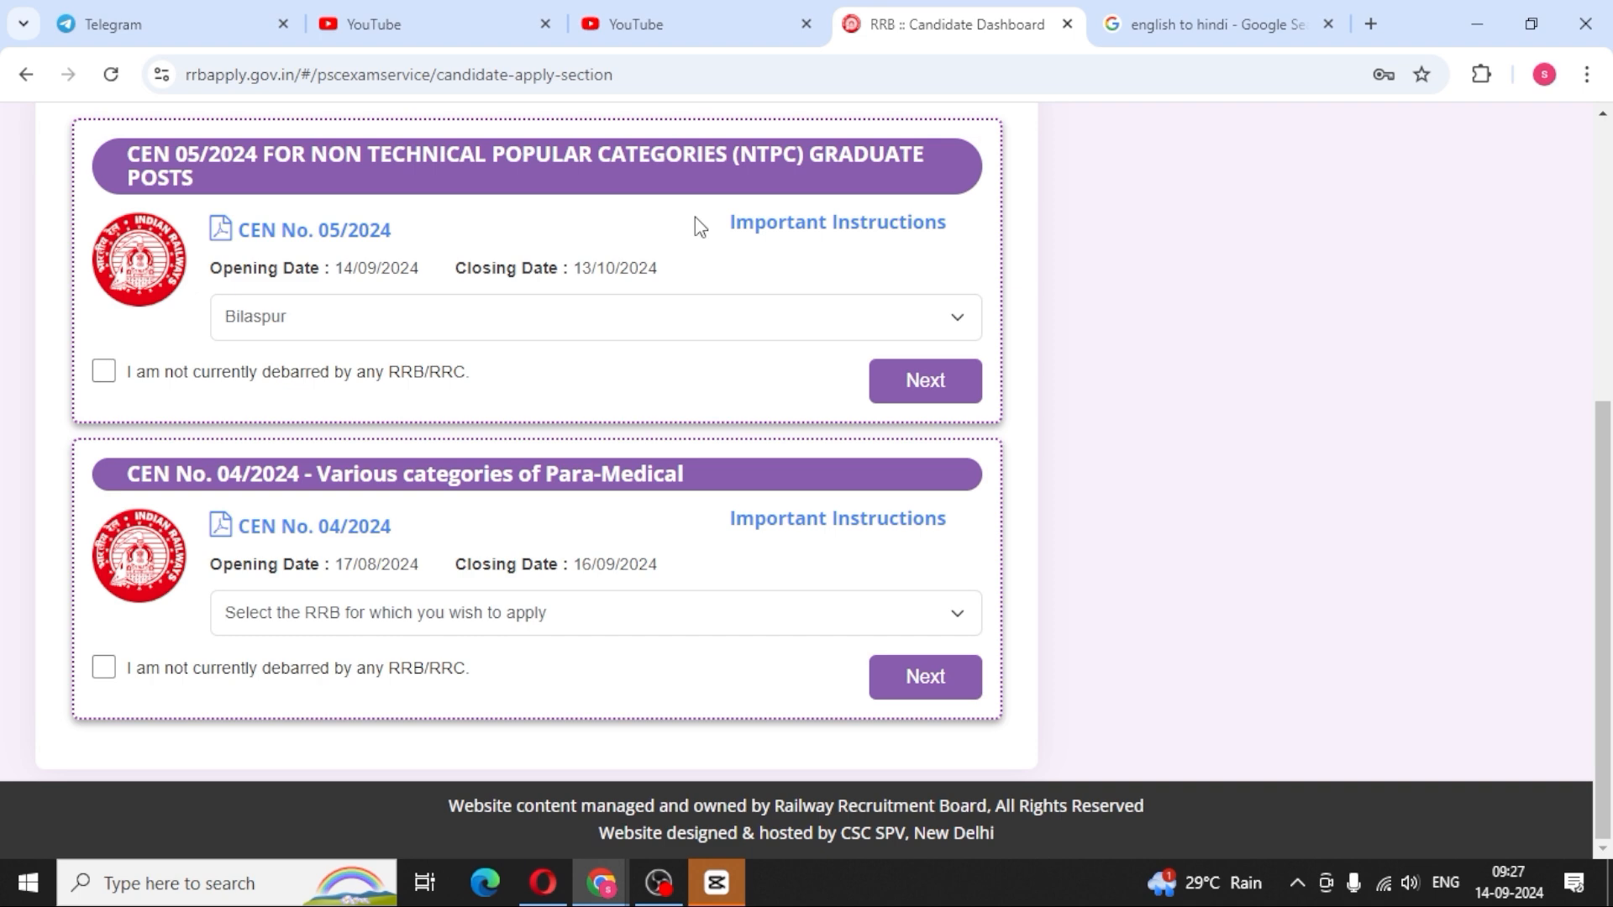
click(113, 384)
click(397, 309)
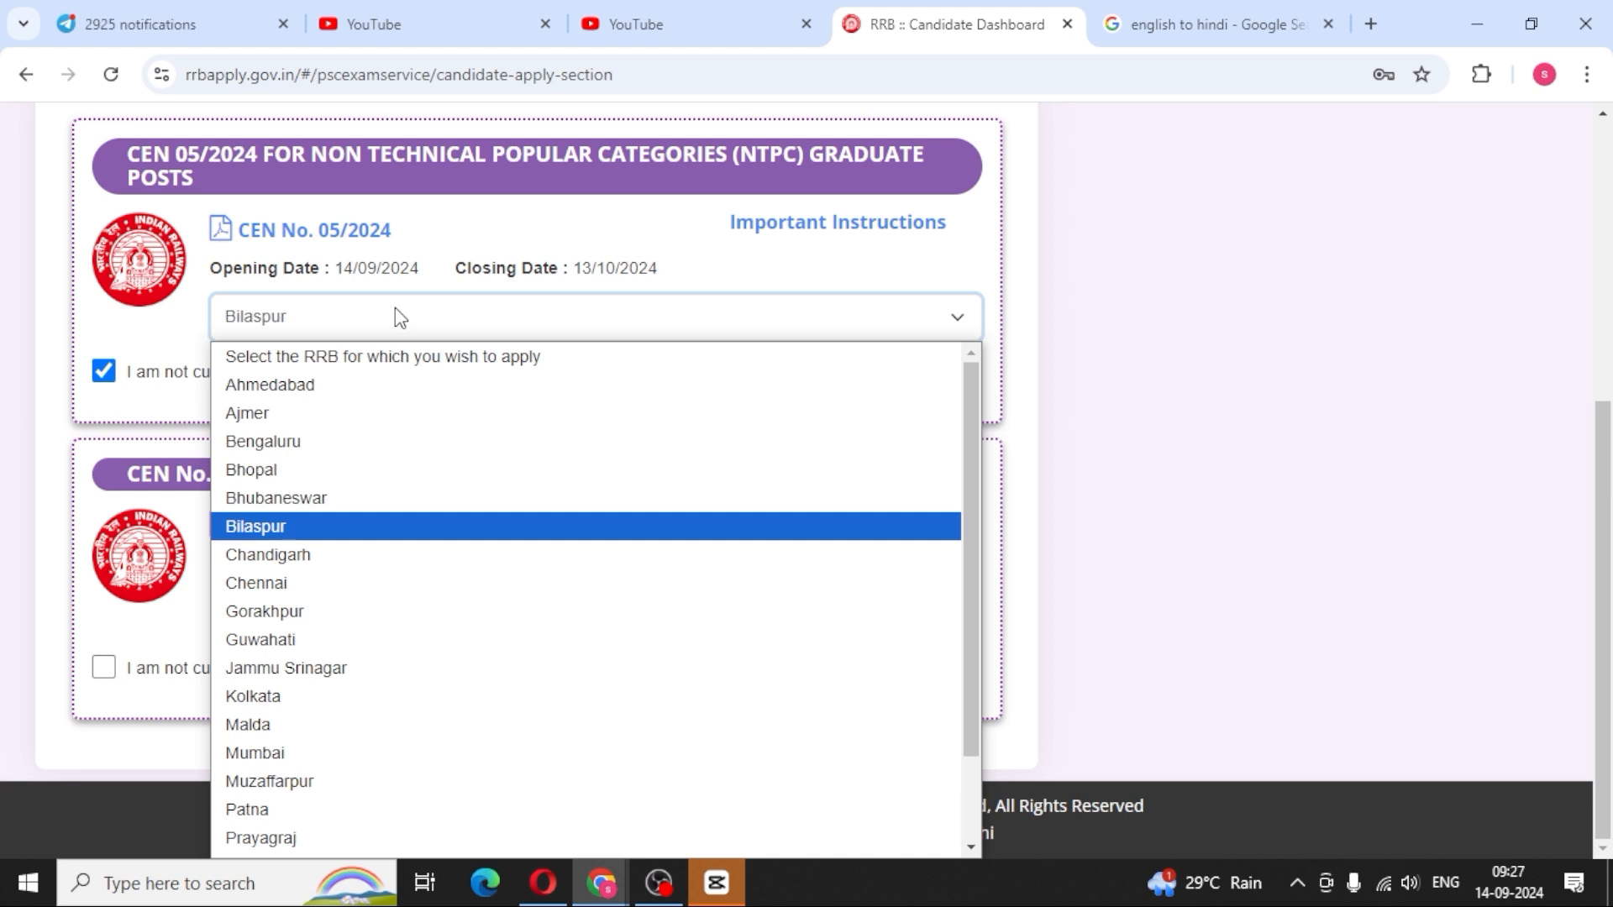
scroll(415, 601, down, 2)
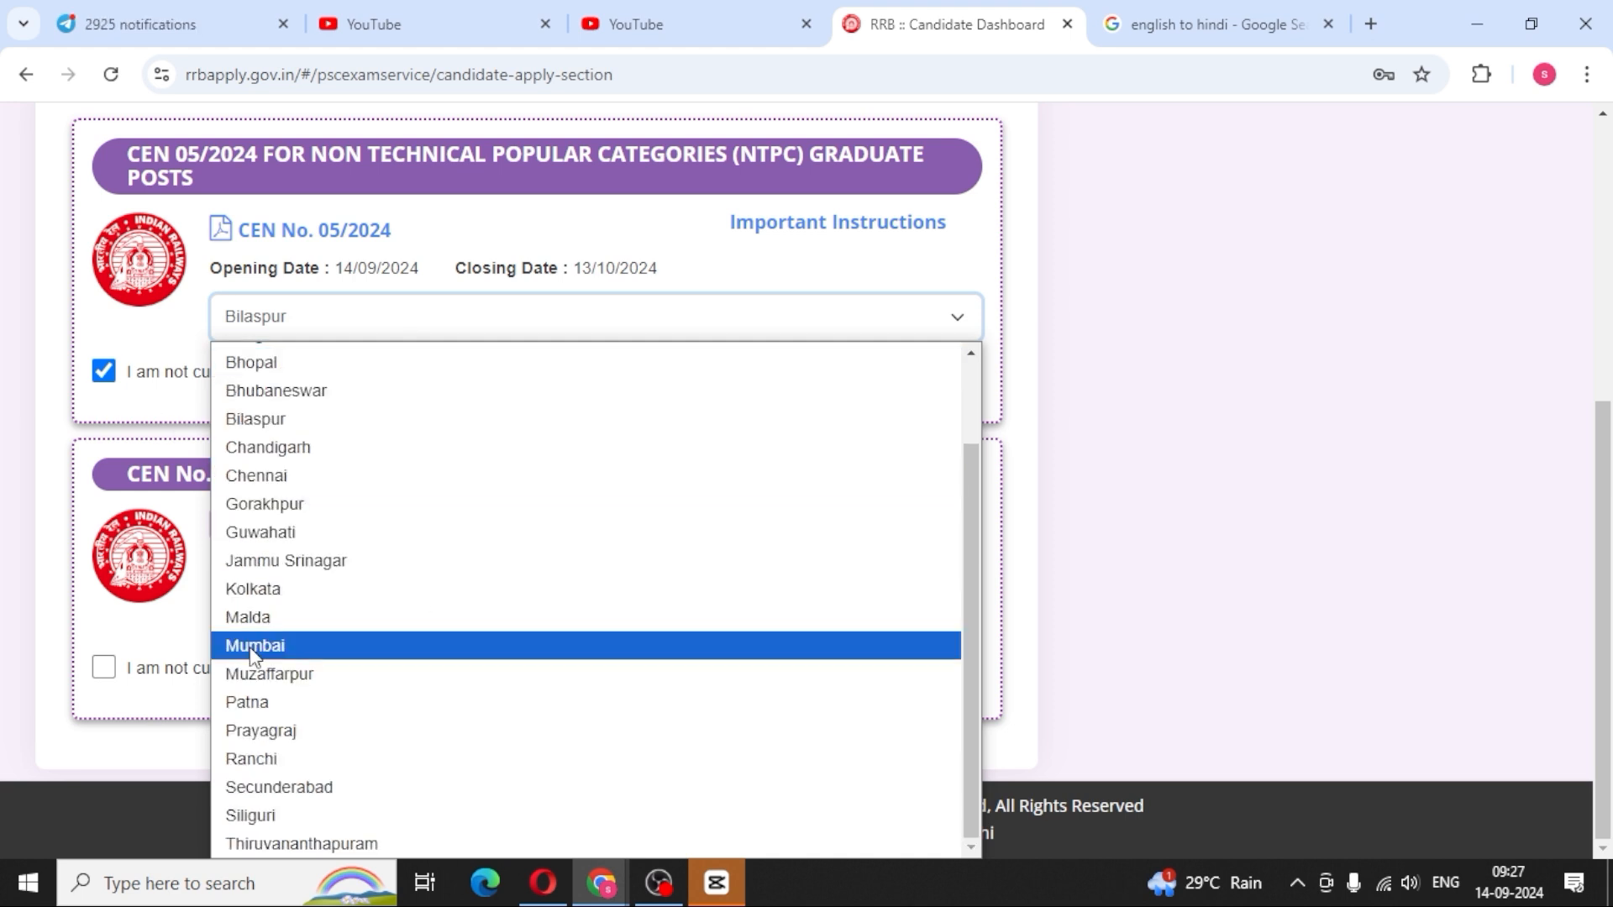
click(272, 590)
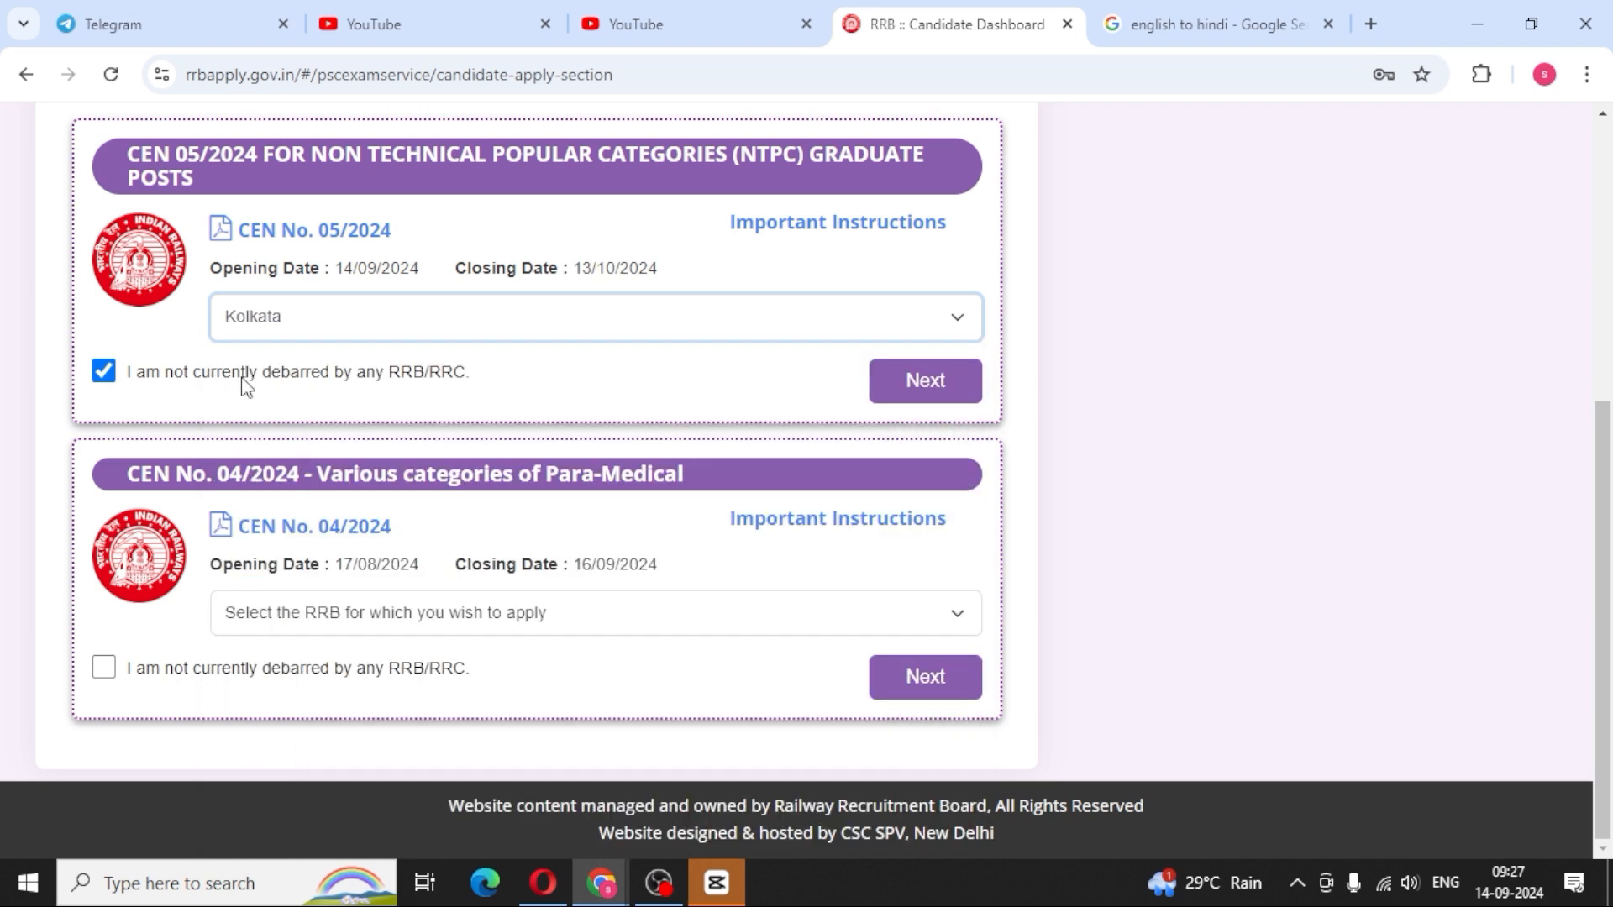
click(938, 388)
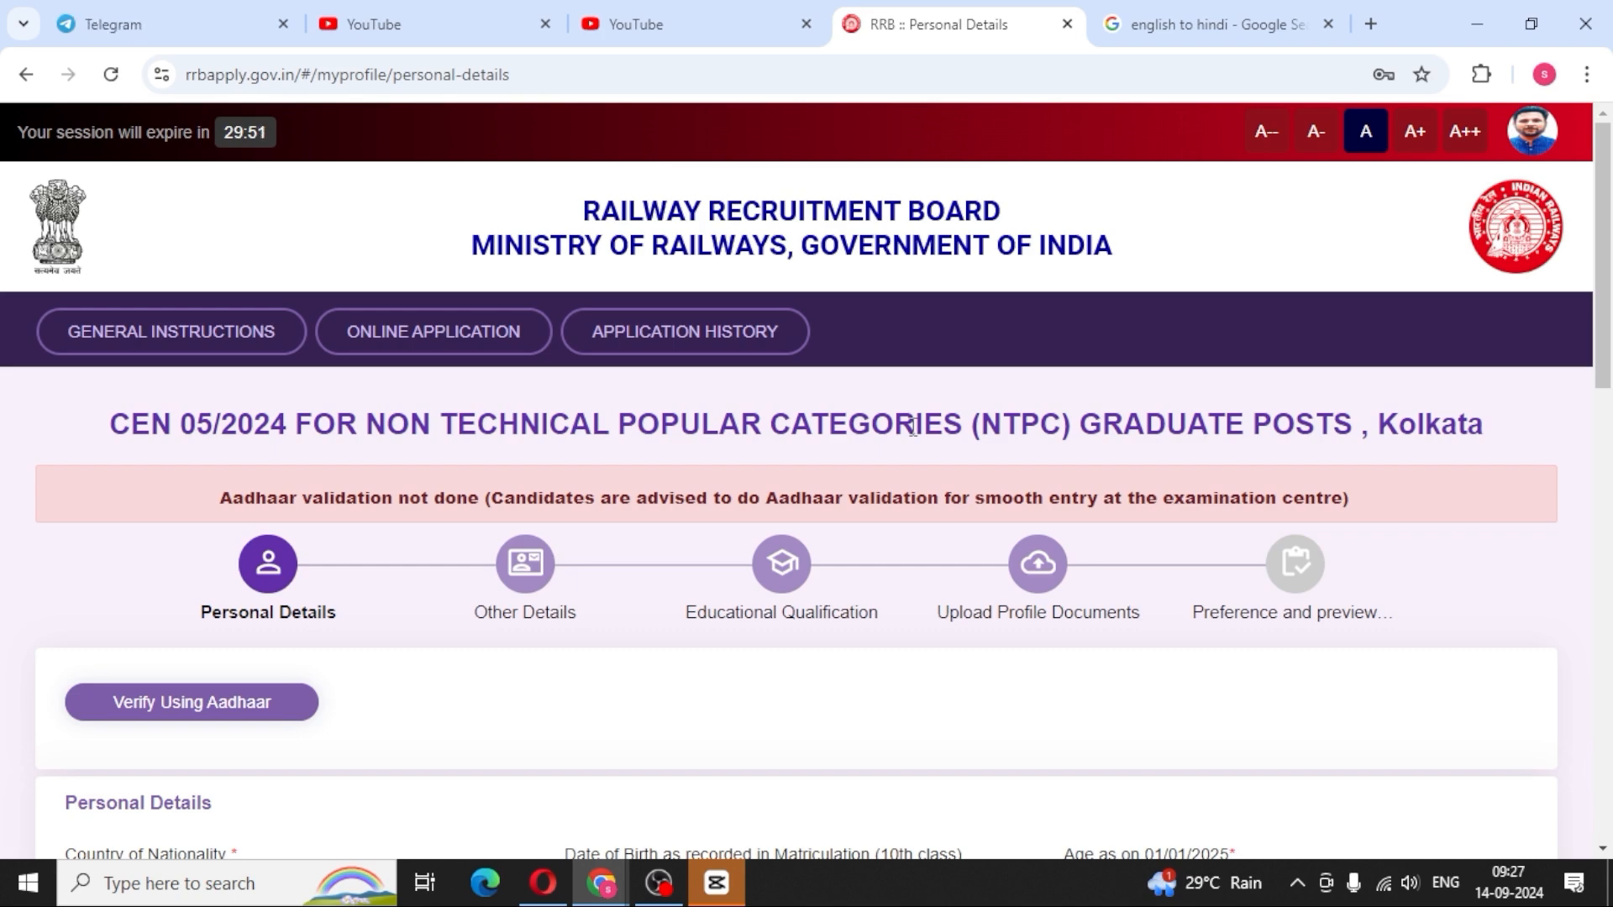
- Review the prefilled personal details of the application and check the available marital status options
scroll(1271, 548, down, 1)
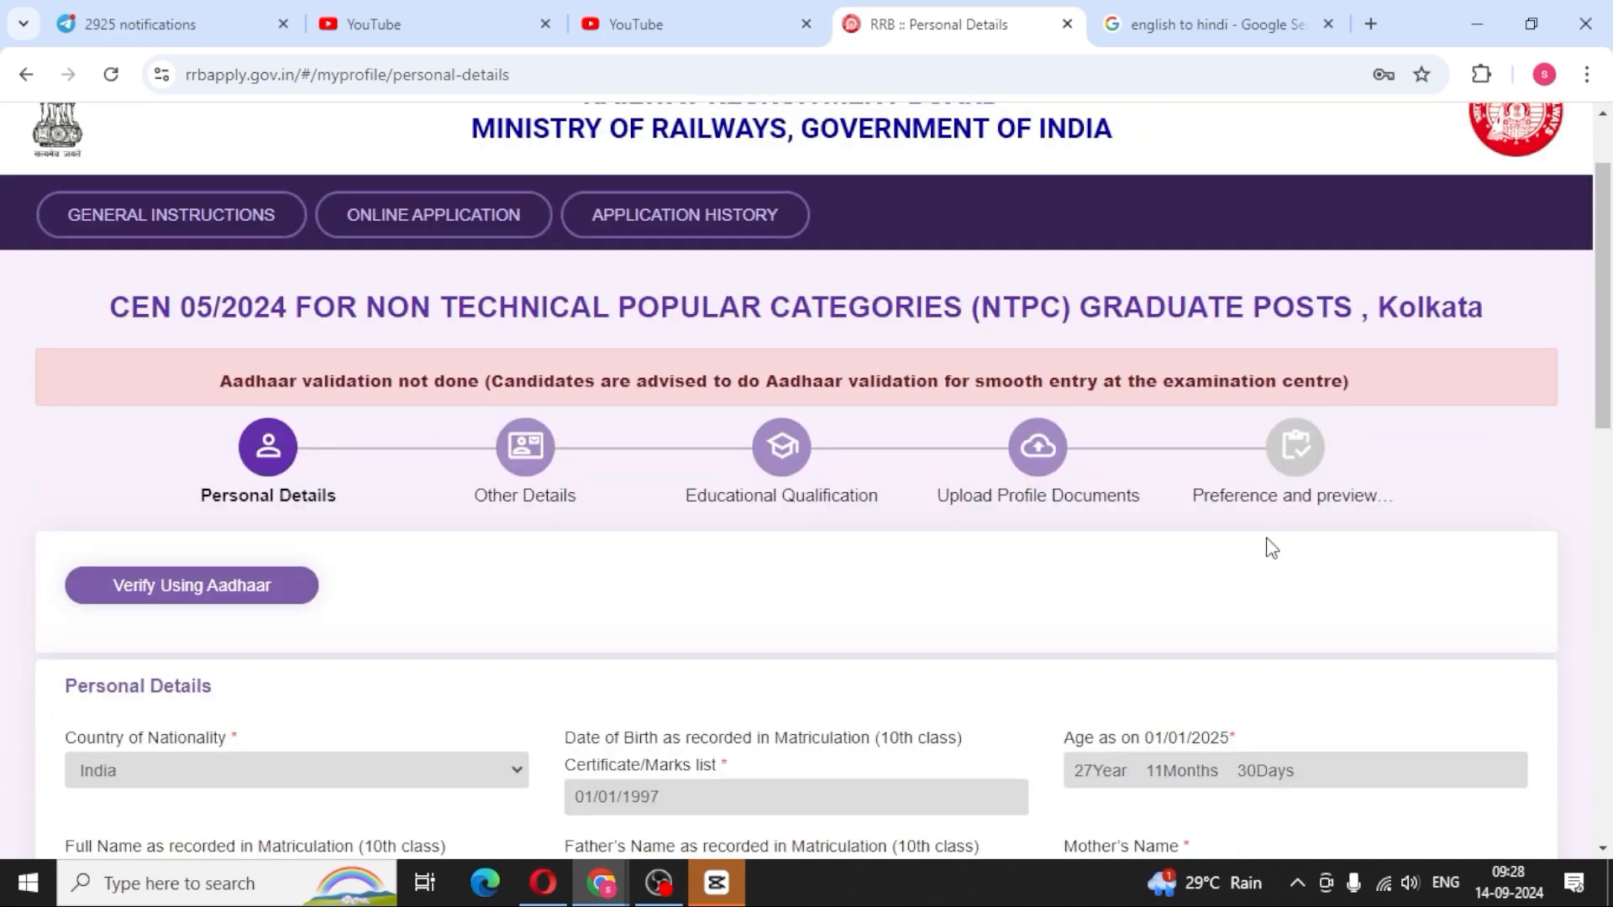
scroll(1271, 547, down, 4)
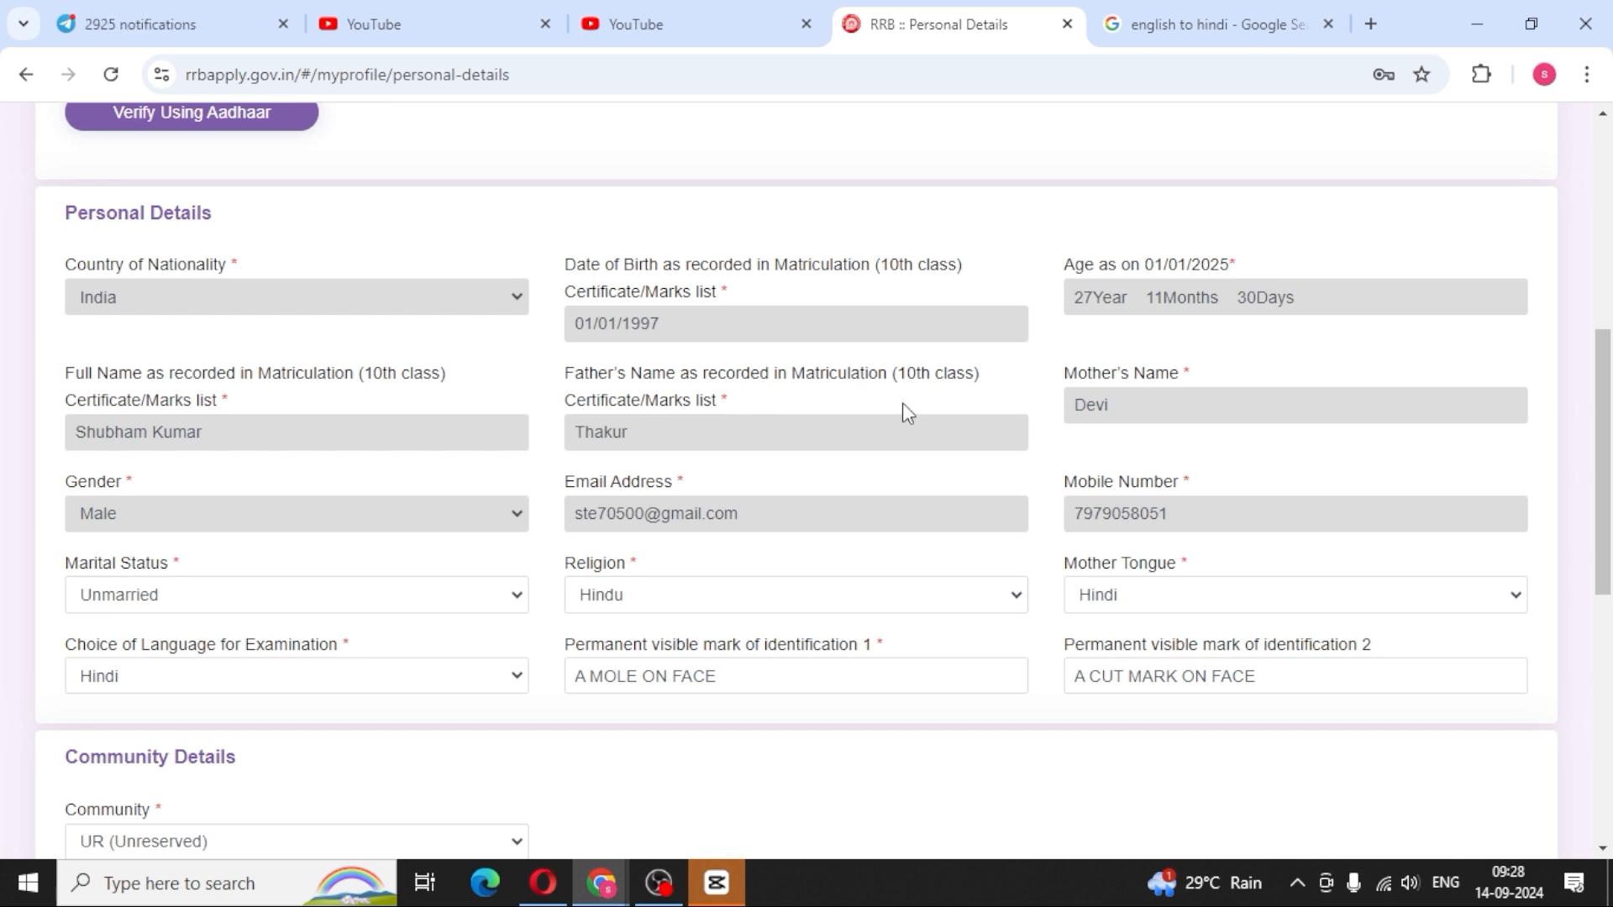
scroll(907, 412, down, 1)
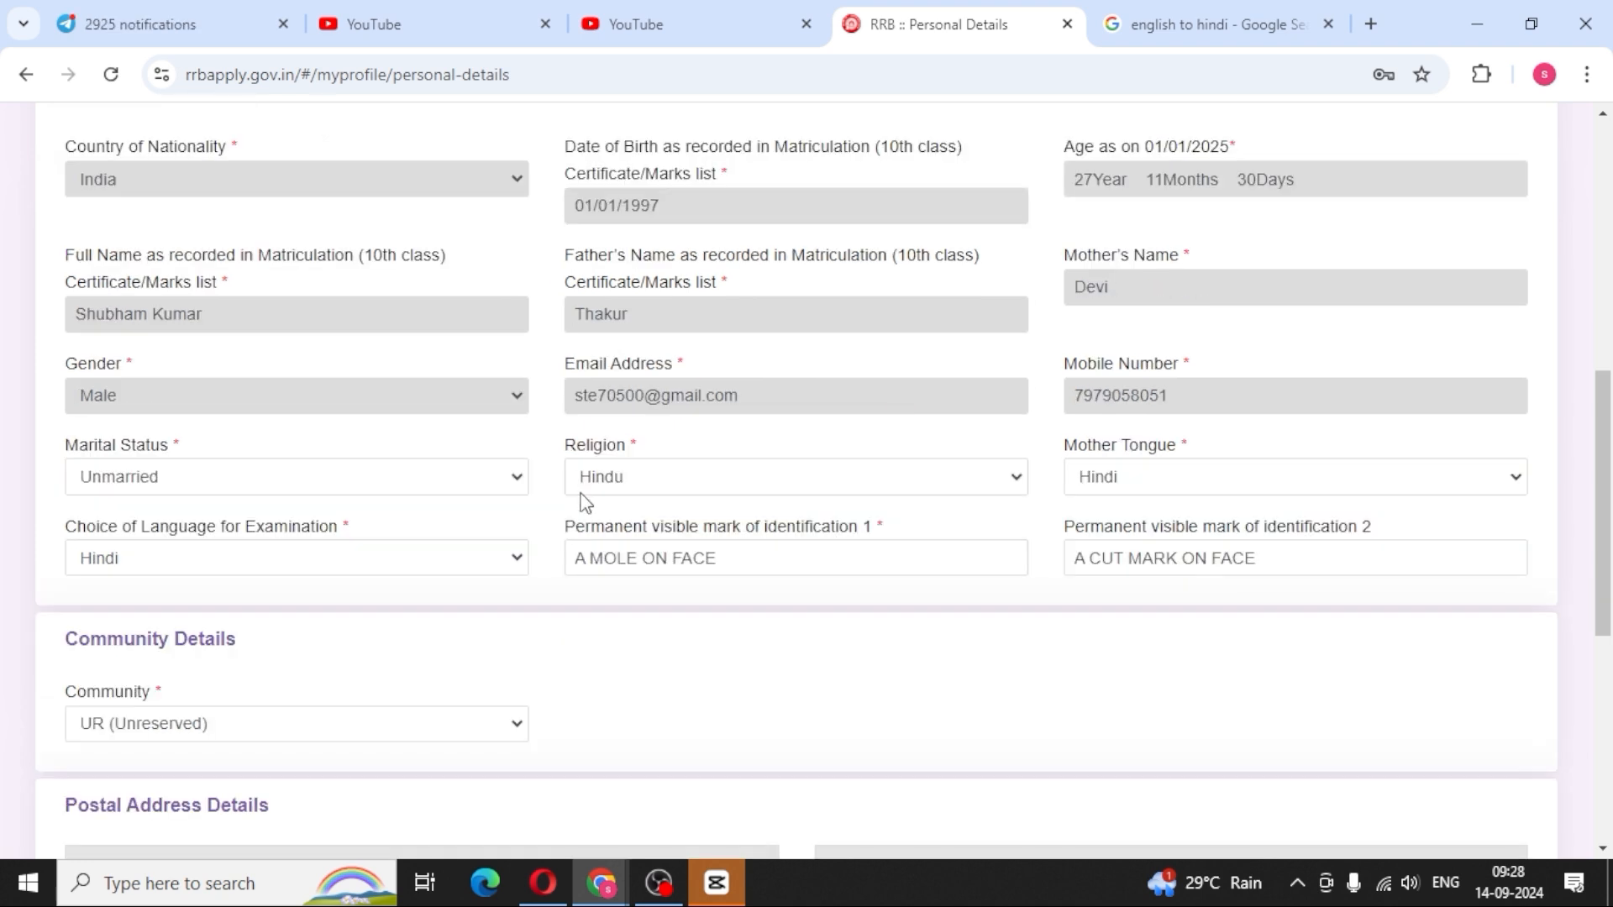
click(229, 480)
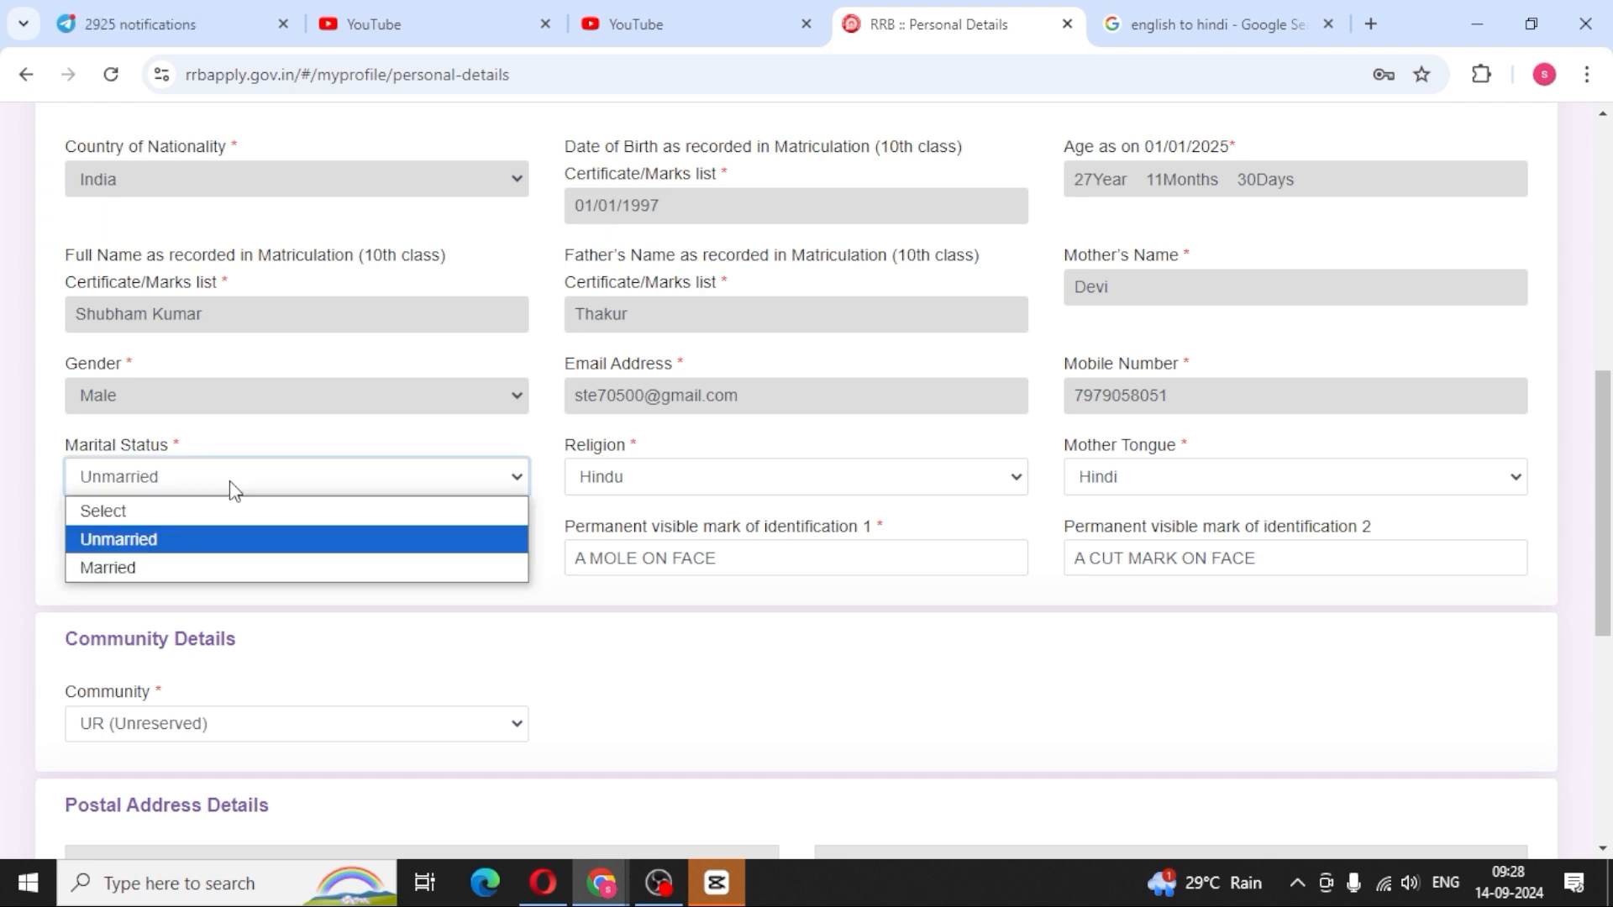
click(229, 481)
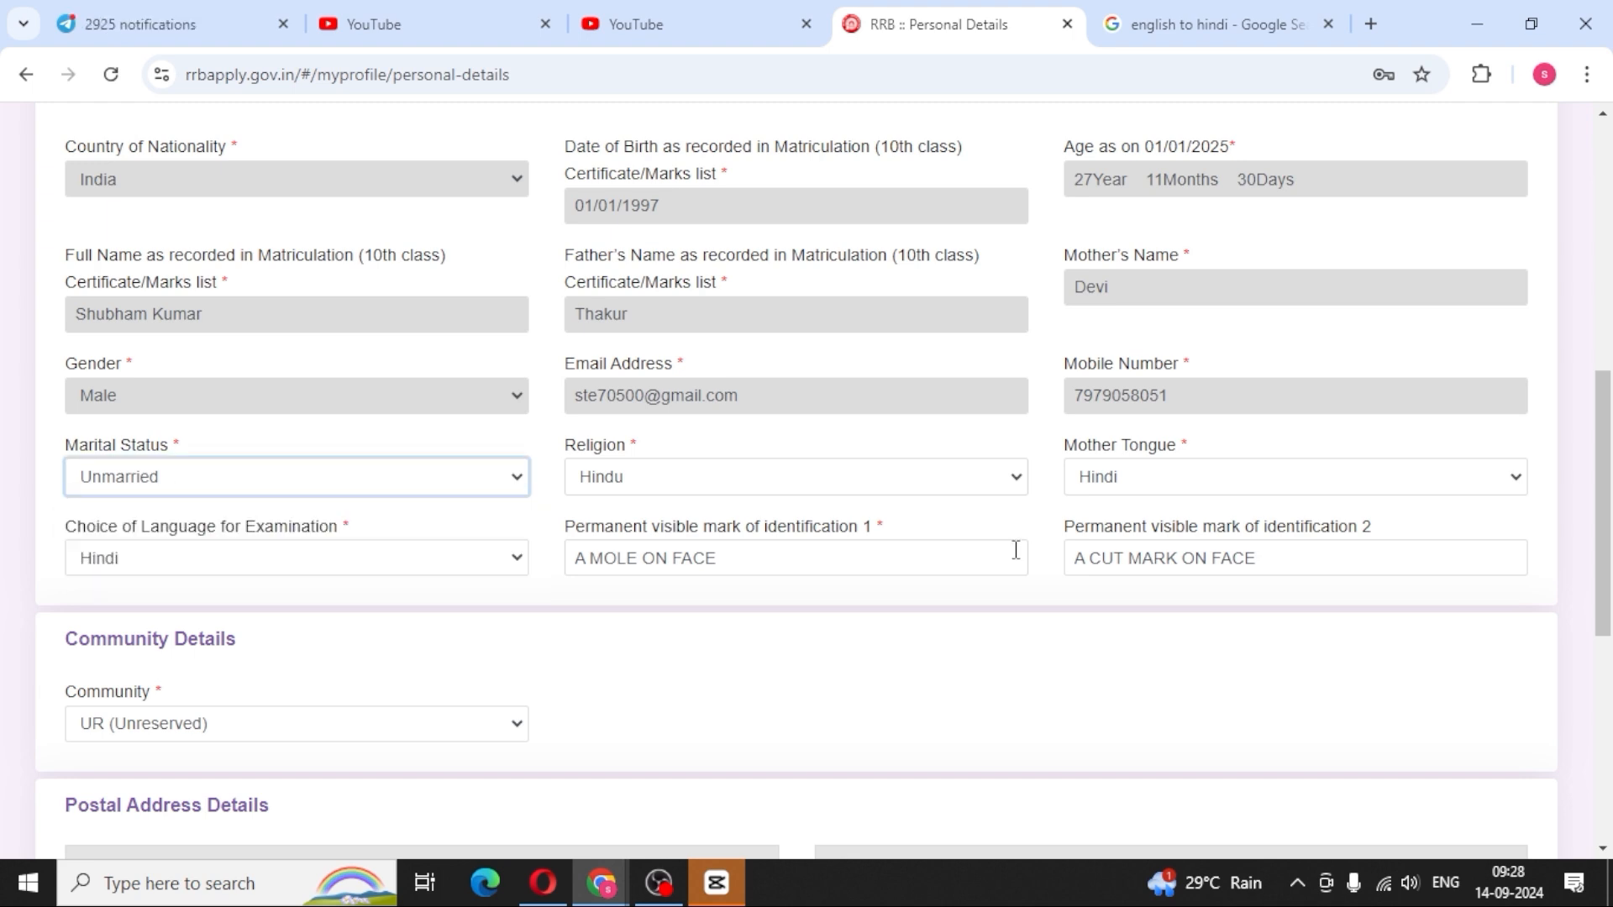
- Check the available religion and mother tongue options in the personal details
click(731, 484)
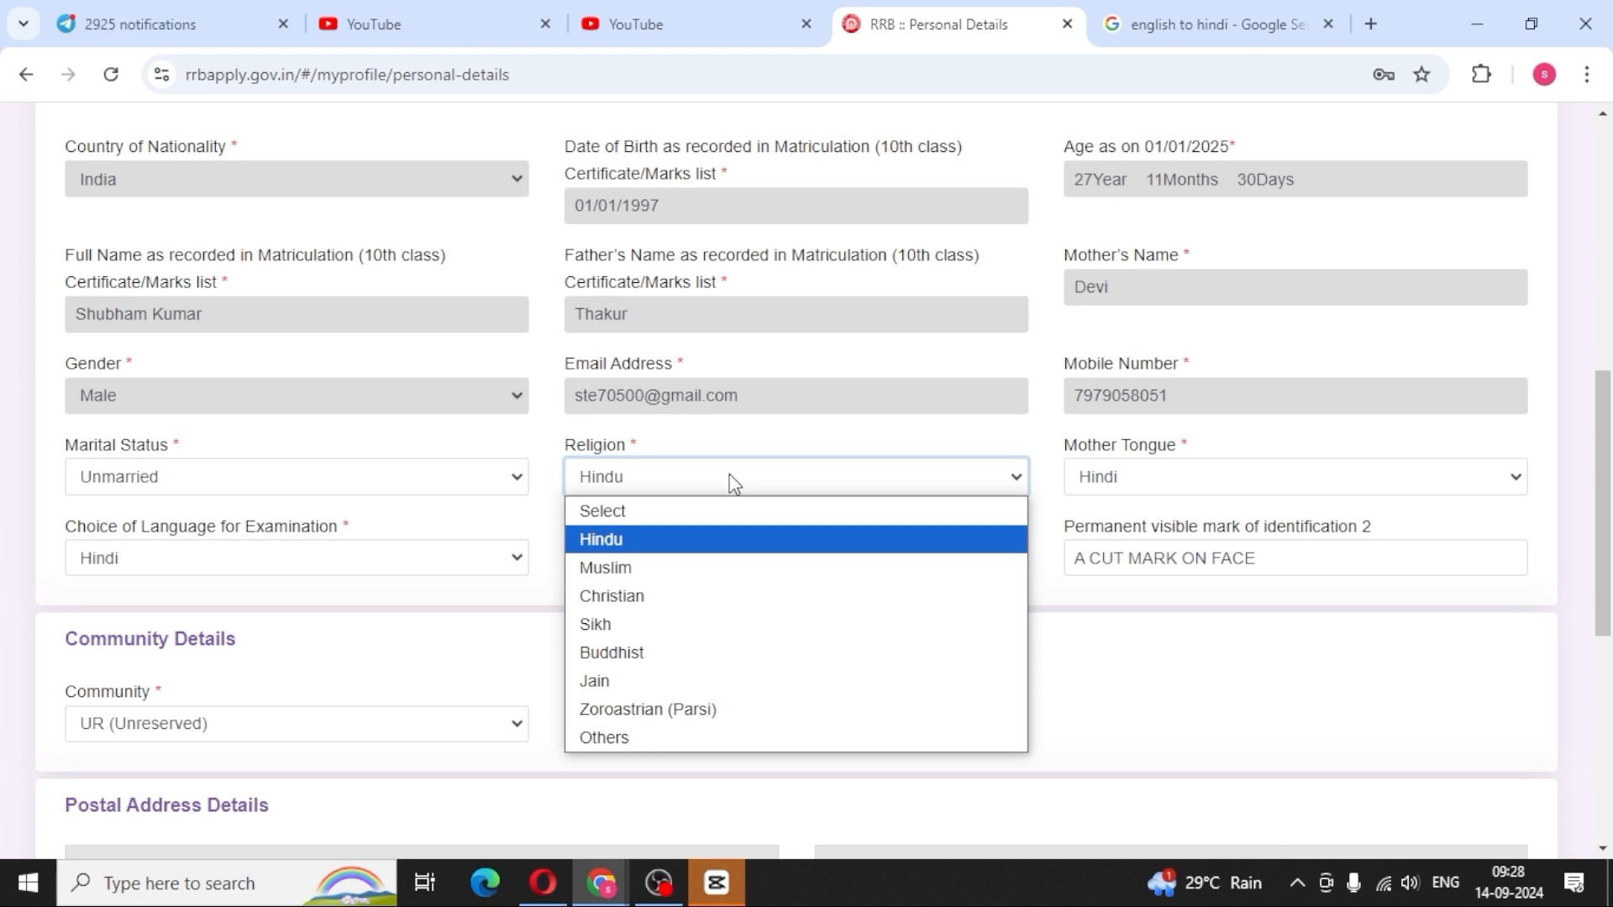
click(730, 476)
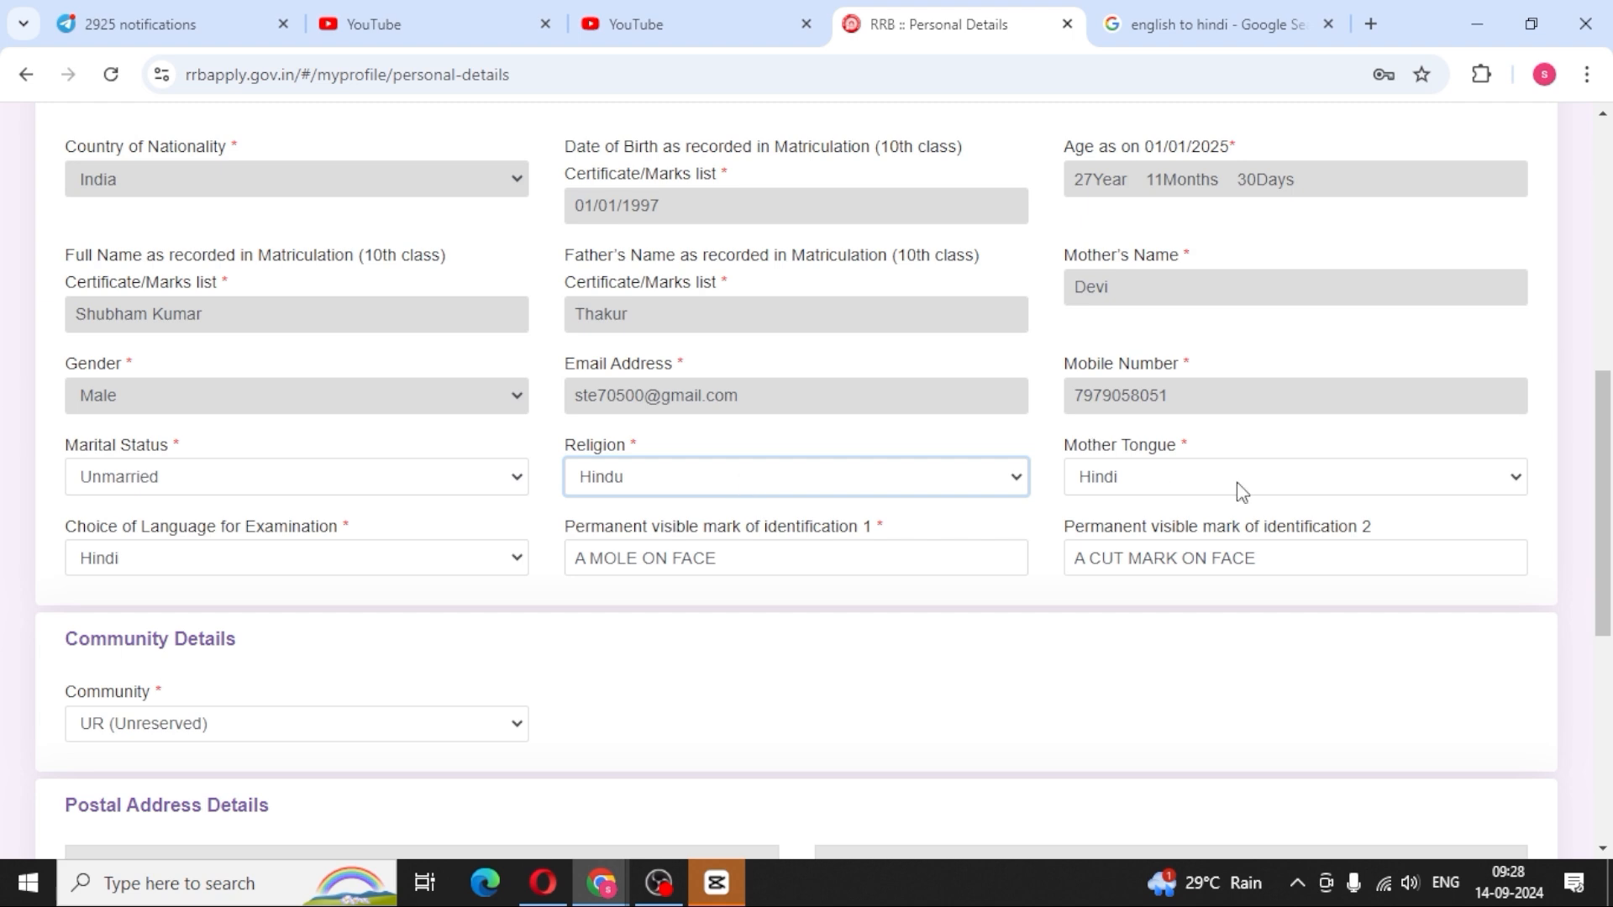
click(1168, 480)
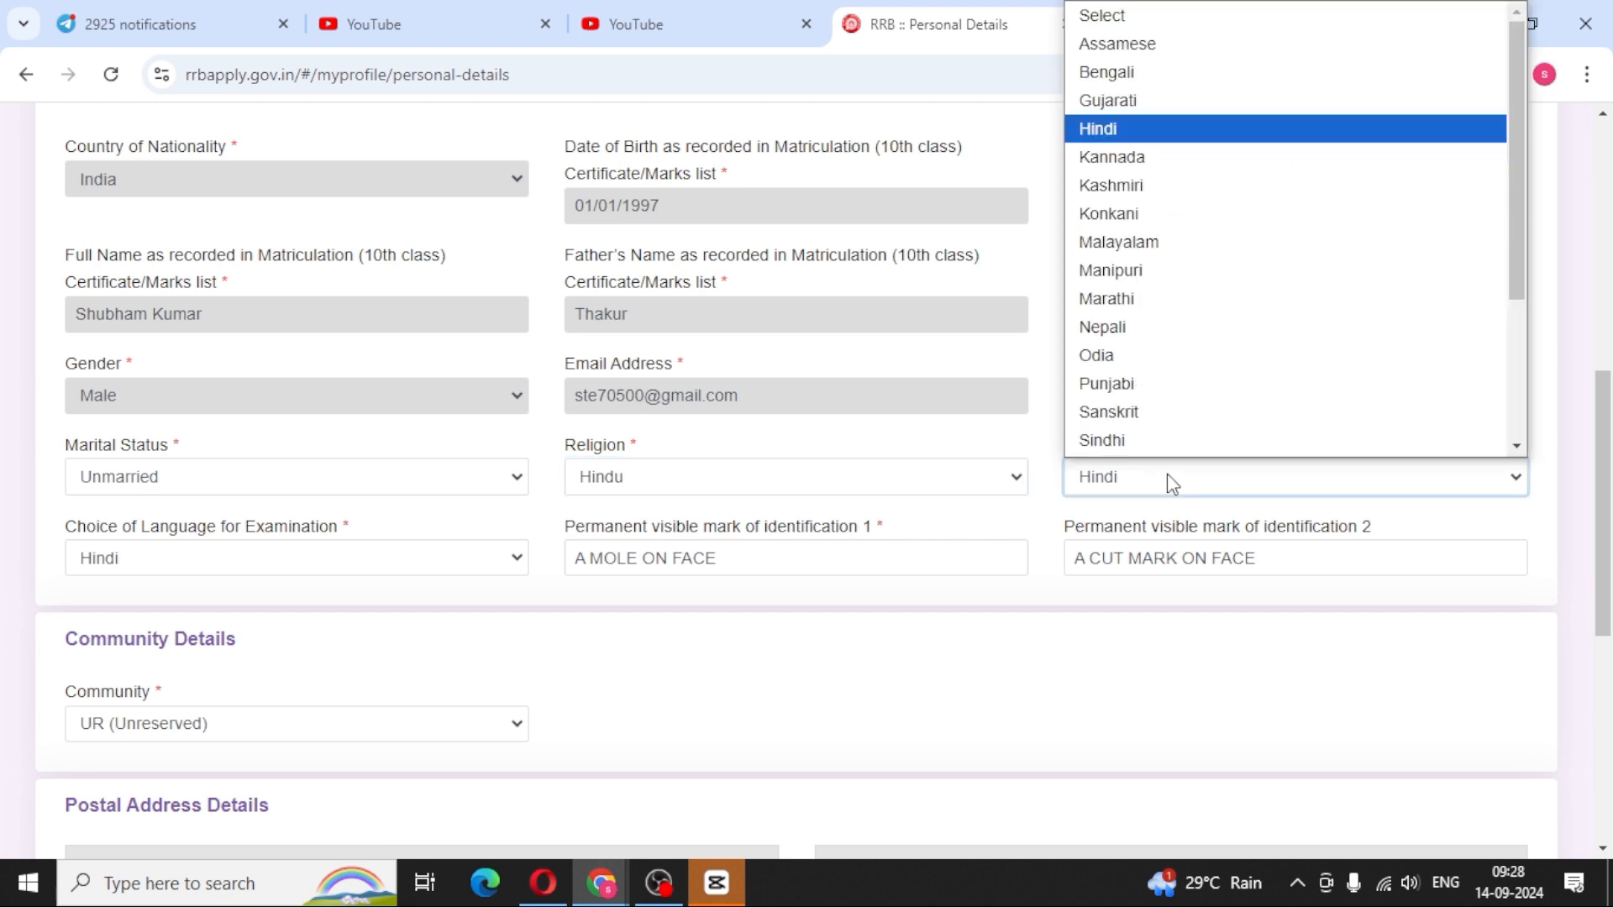
click(1172, 481)
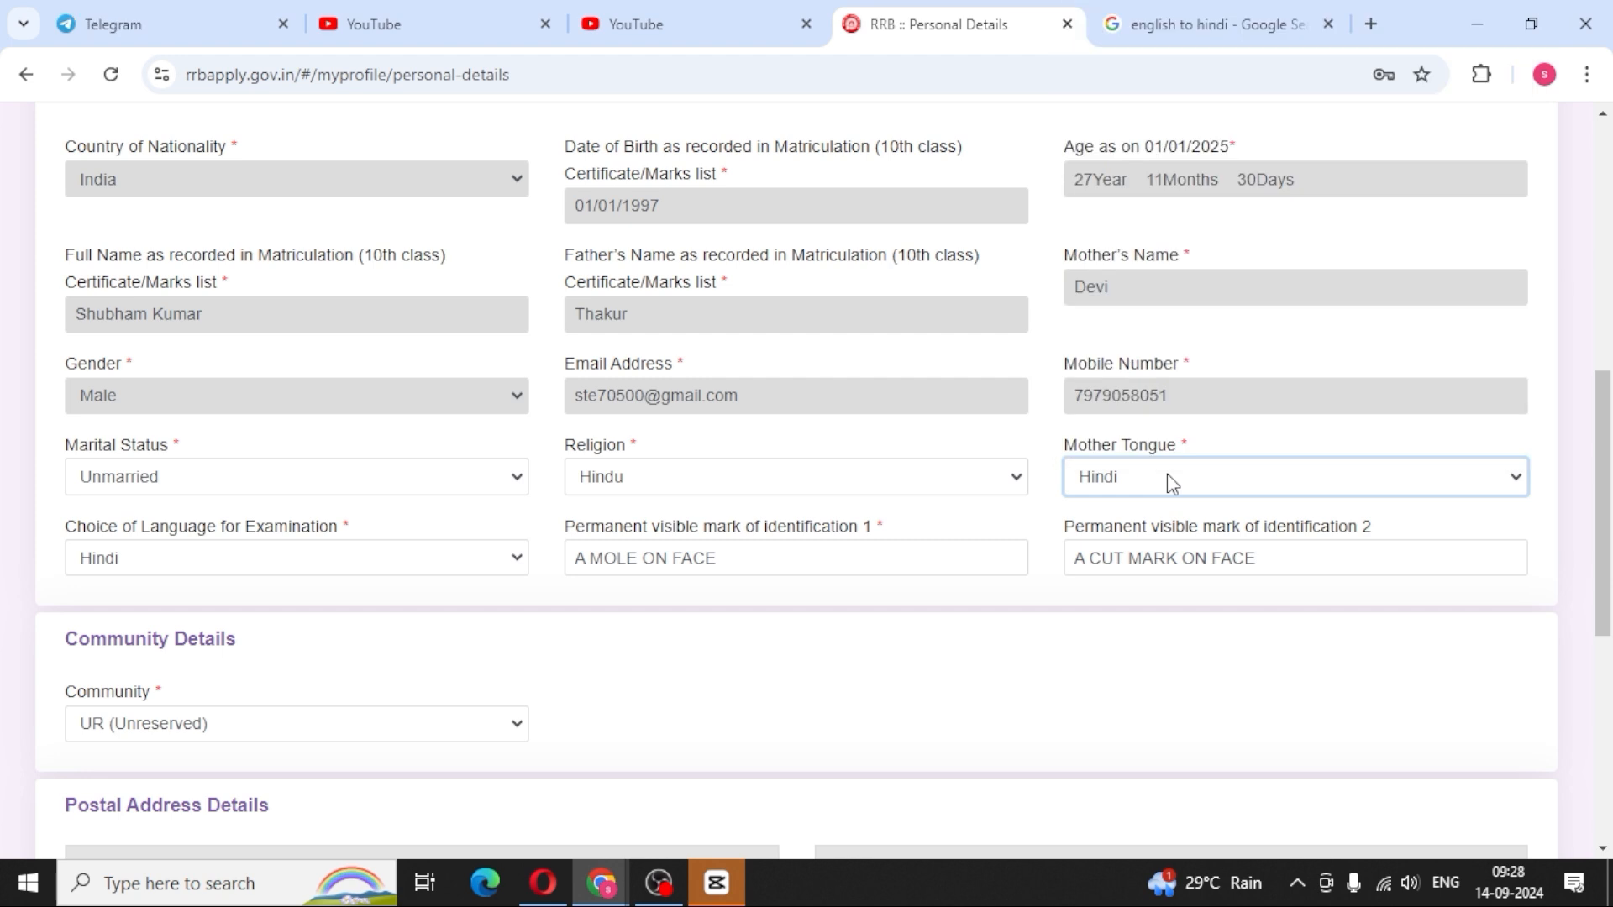
- Choose Hindi as the examination language and check both permanent visible identification mark fields
scroll(317, 432, down, 1)
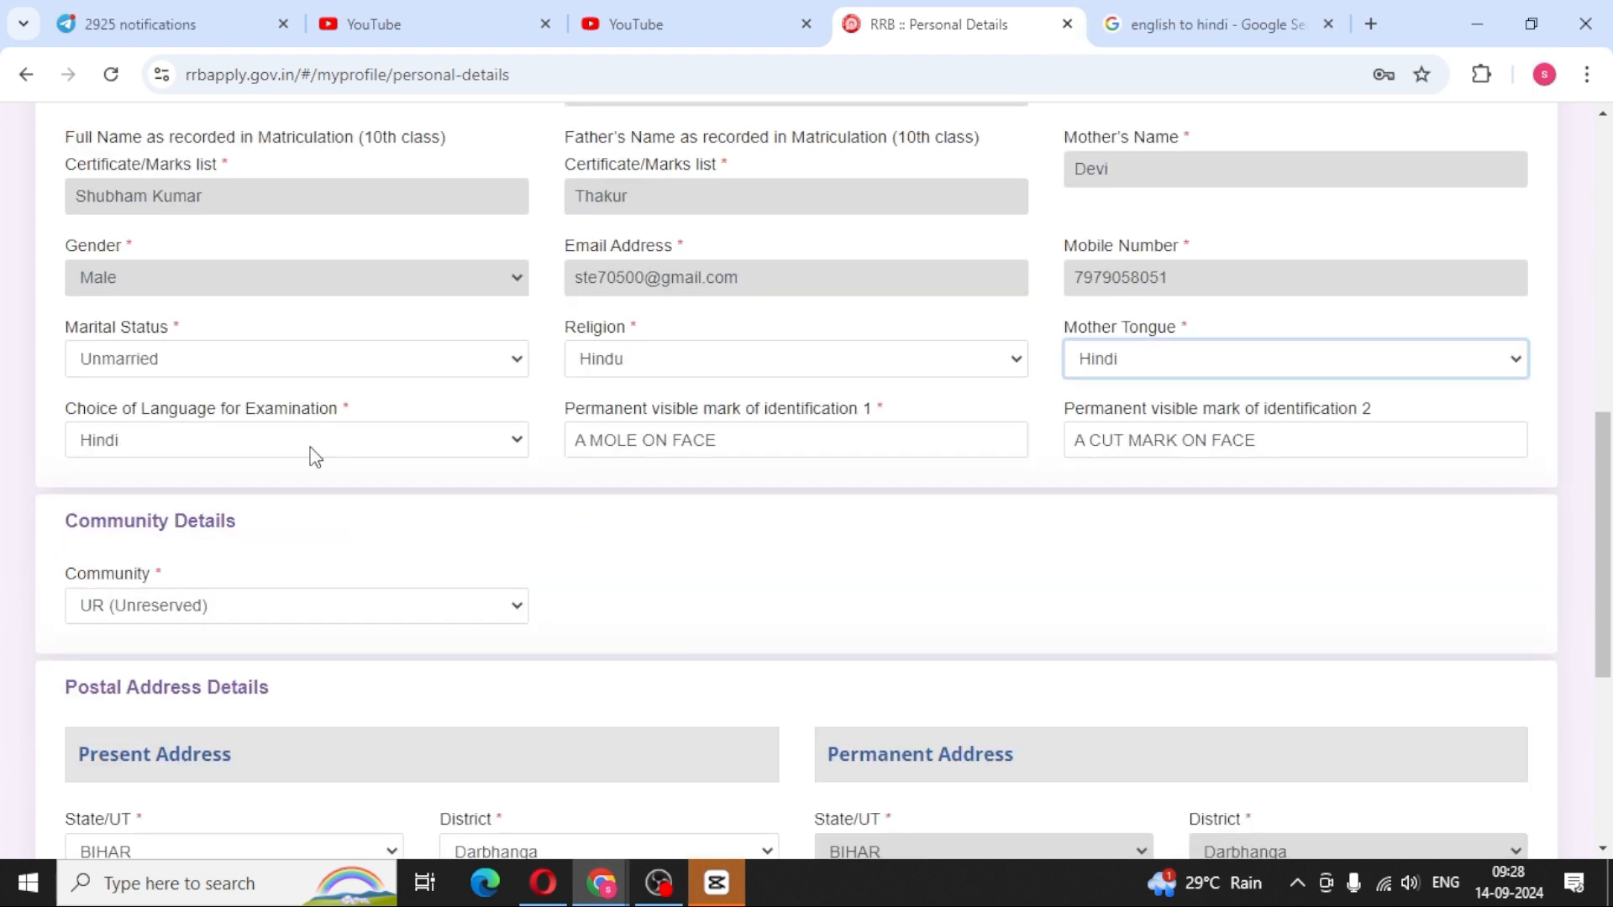
click(315, 459)
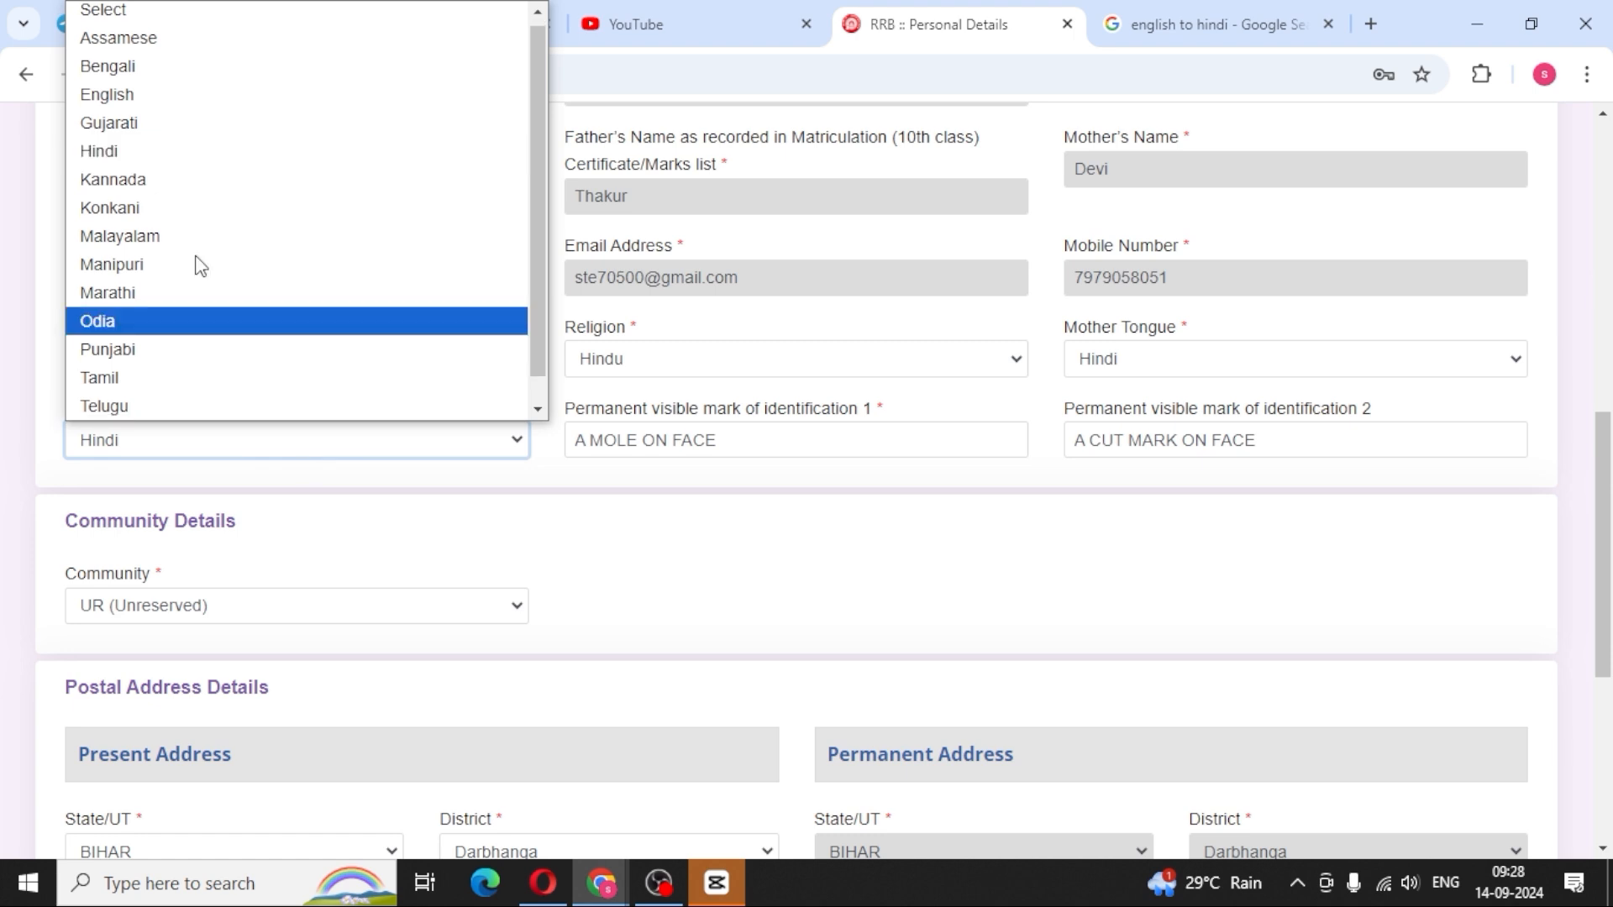
click(185, 151)
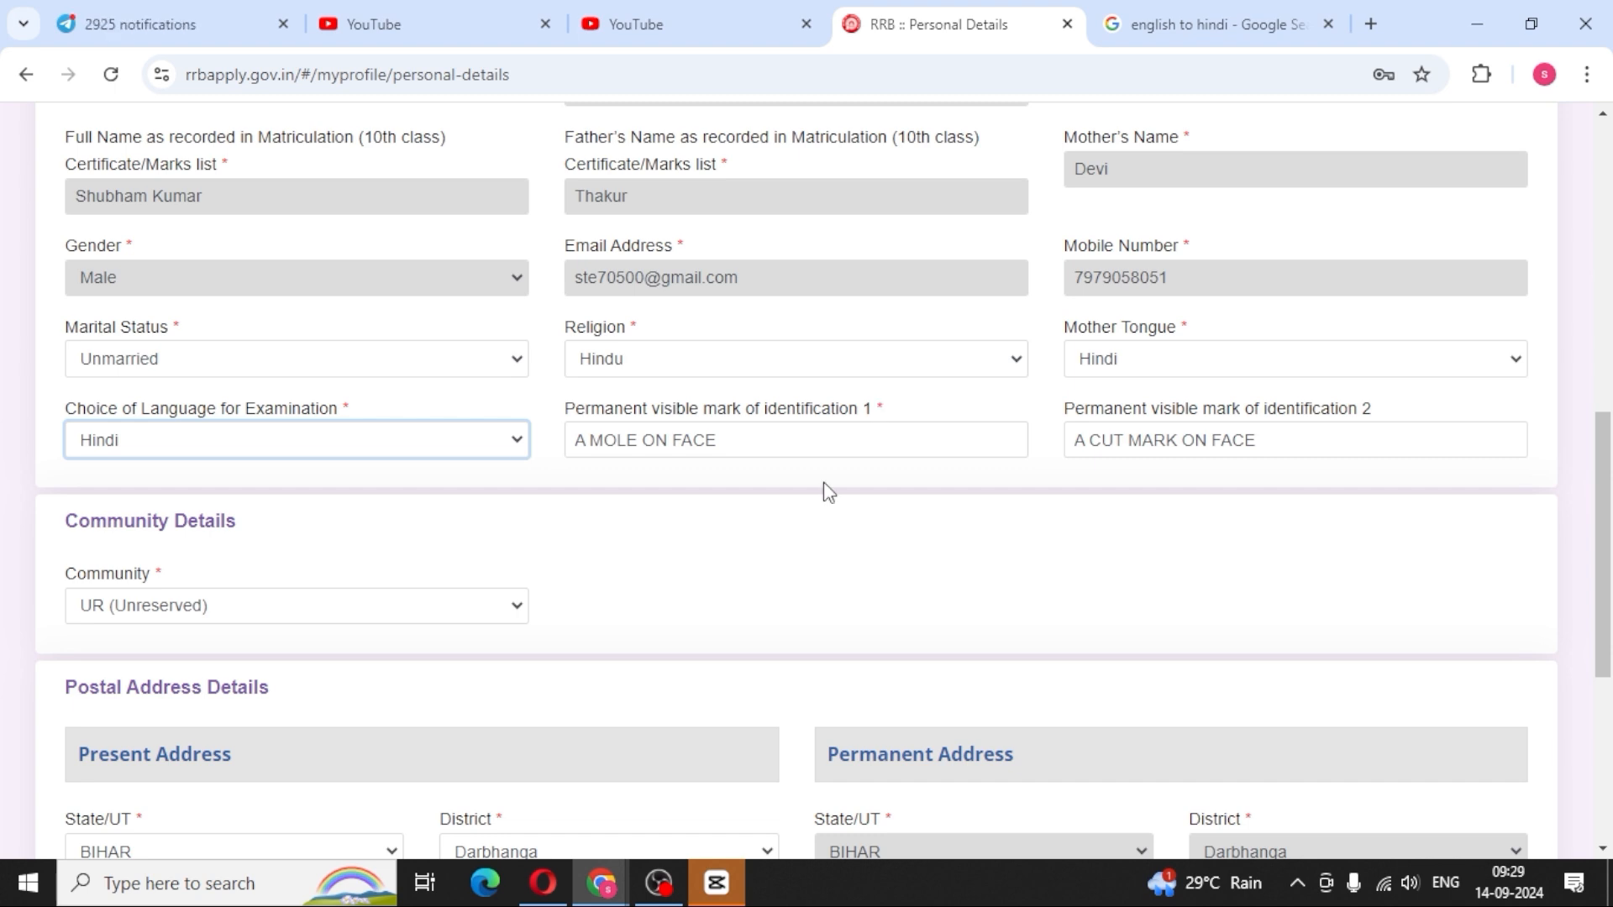
click(765, 428)
click(1348, 447)
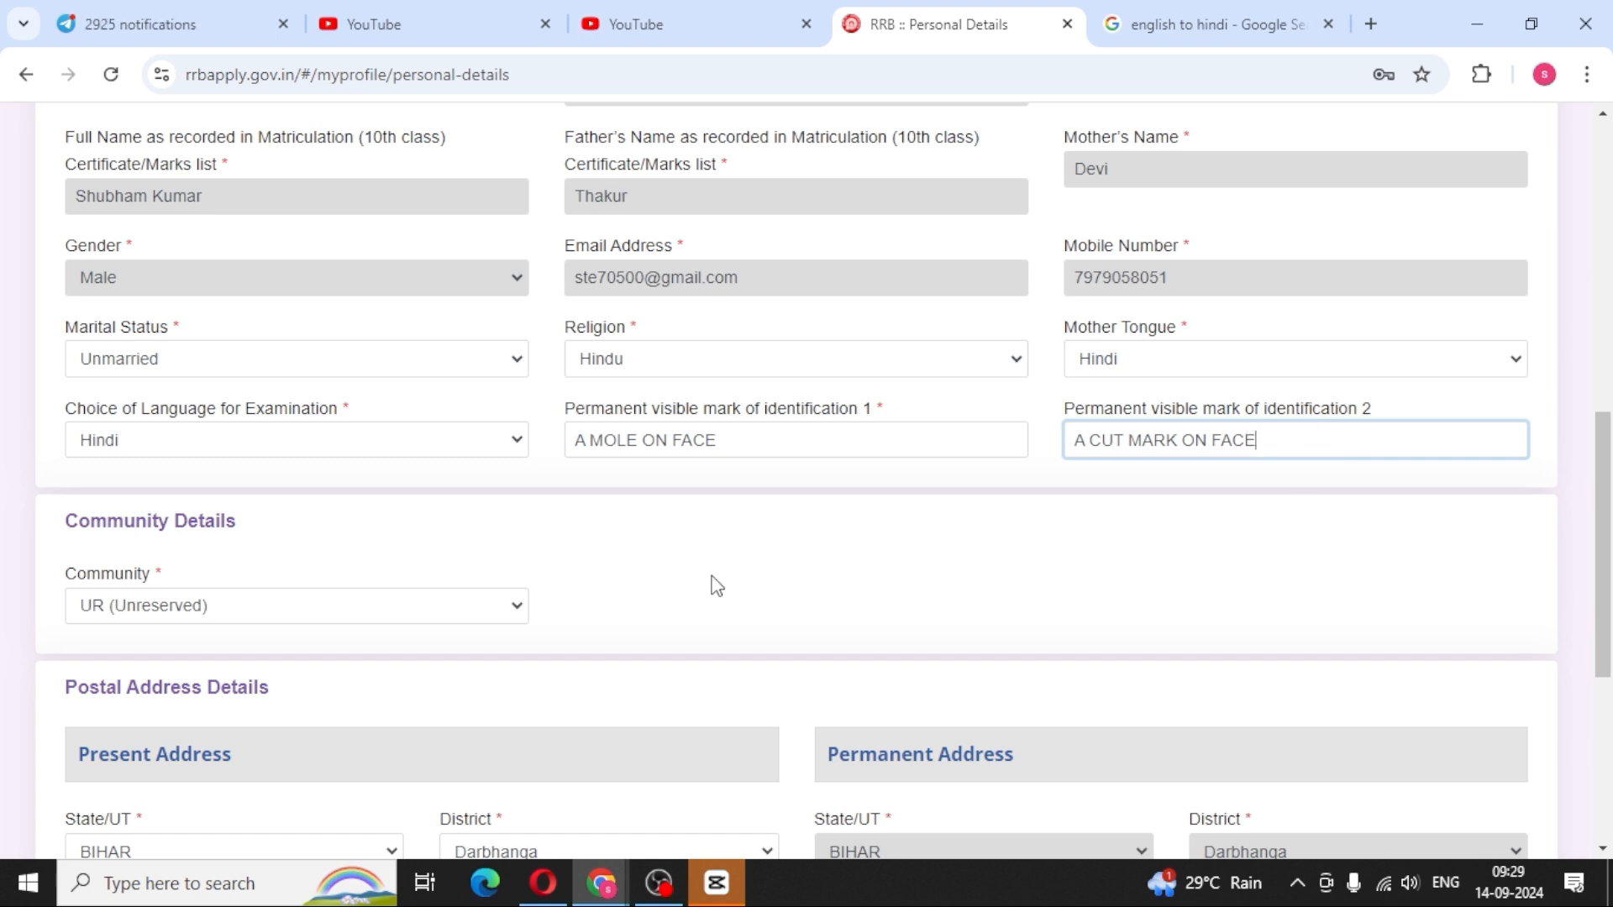
- Look through the community options and keep UR (Unreserved) selected
scroll(715, 586, down, 3)
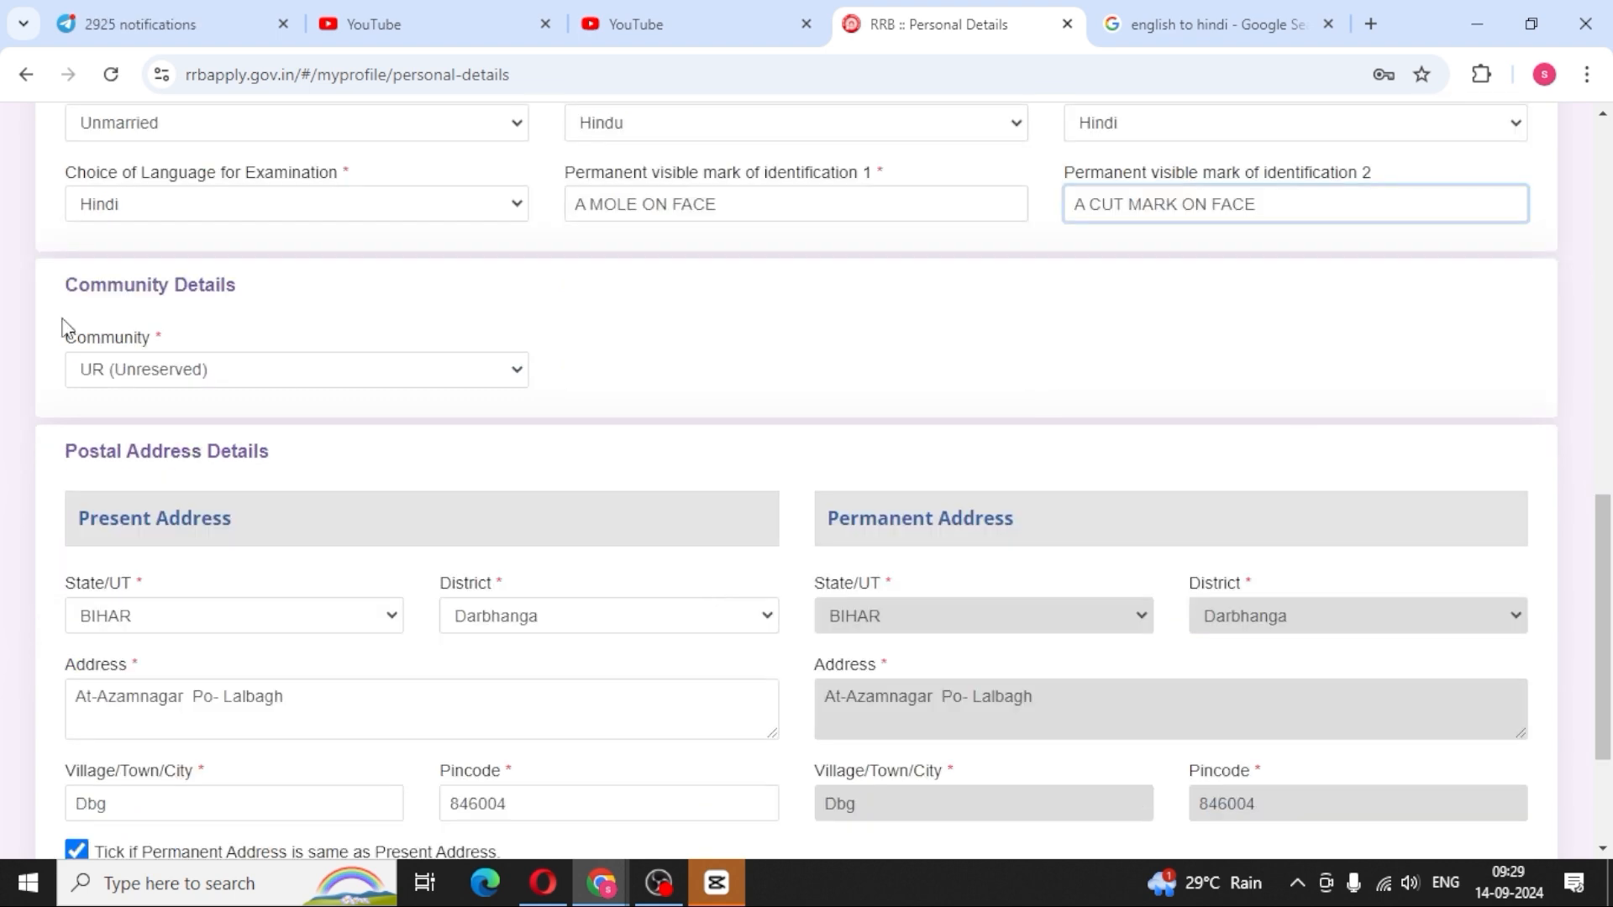
click(283, 376)
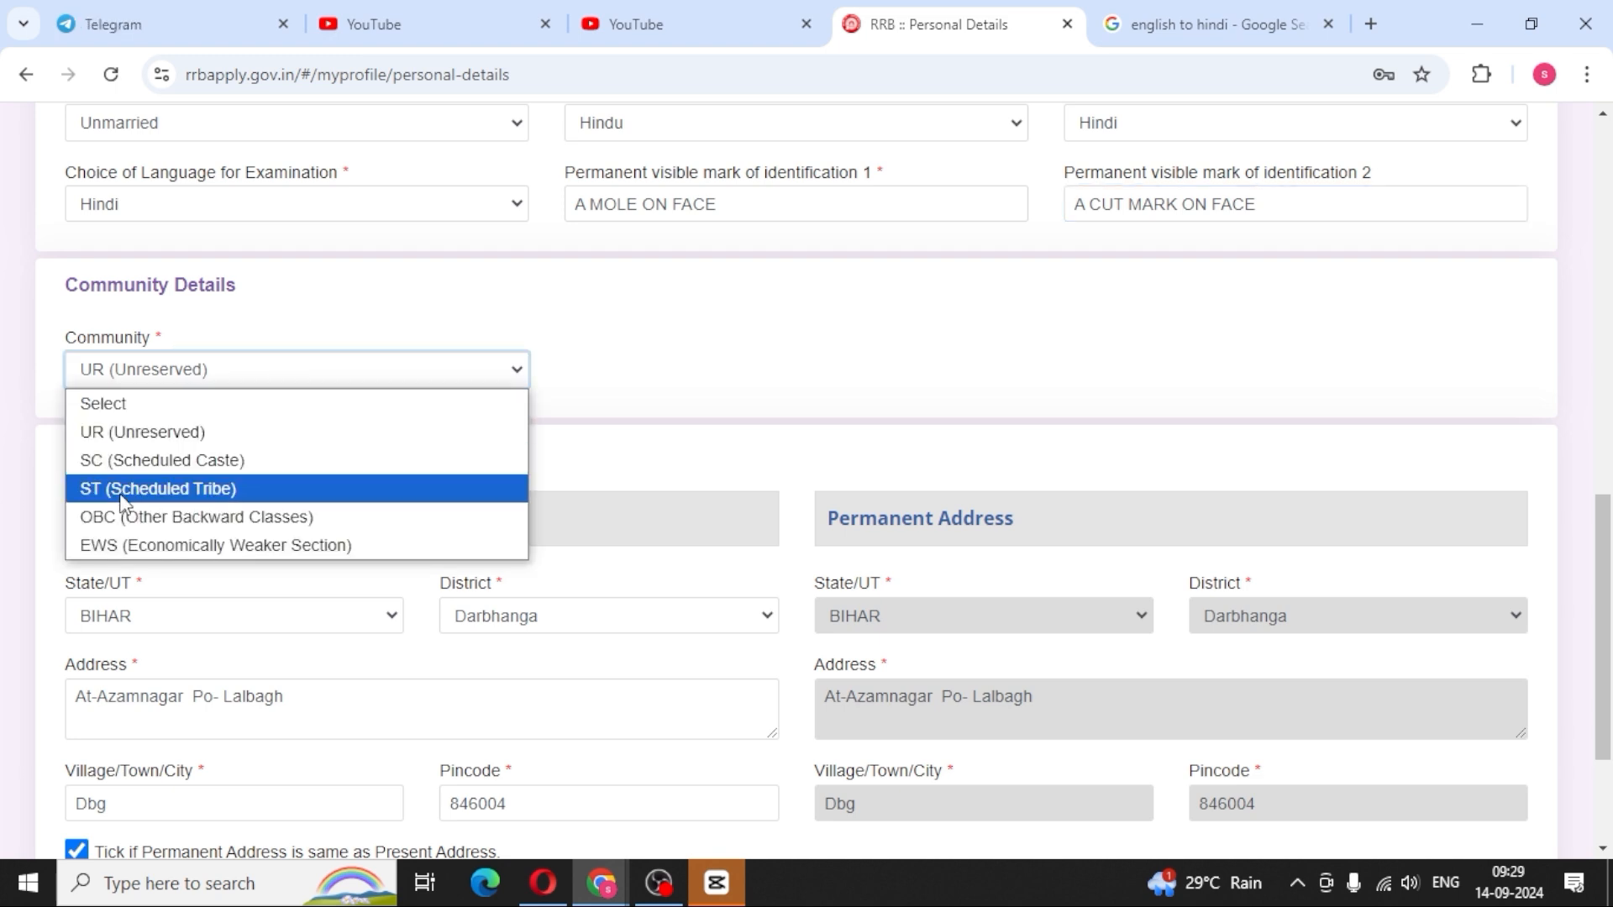
click(137, 436)
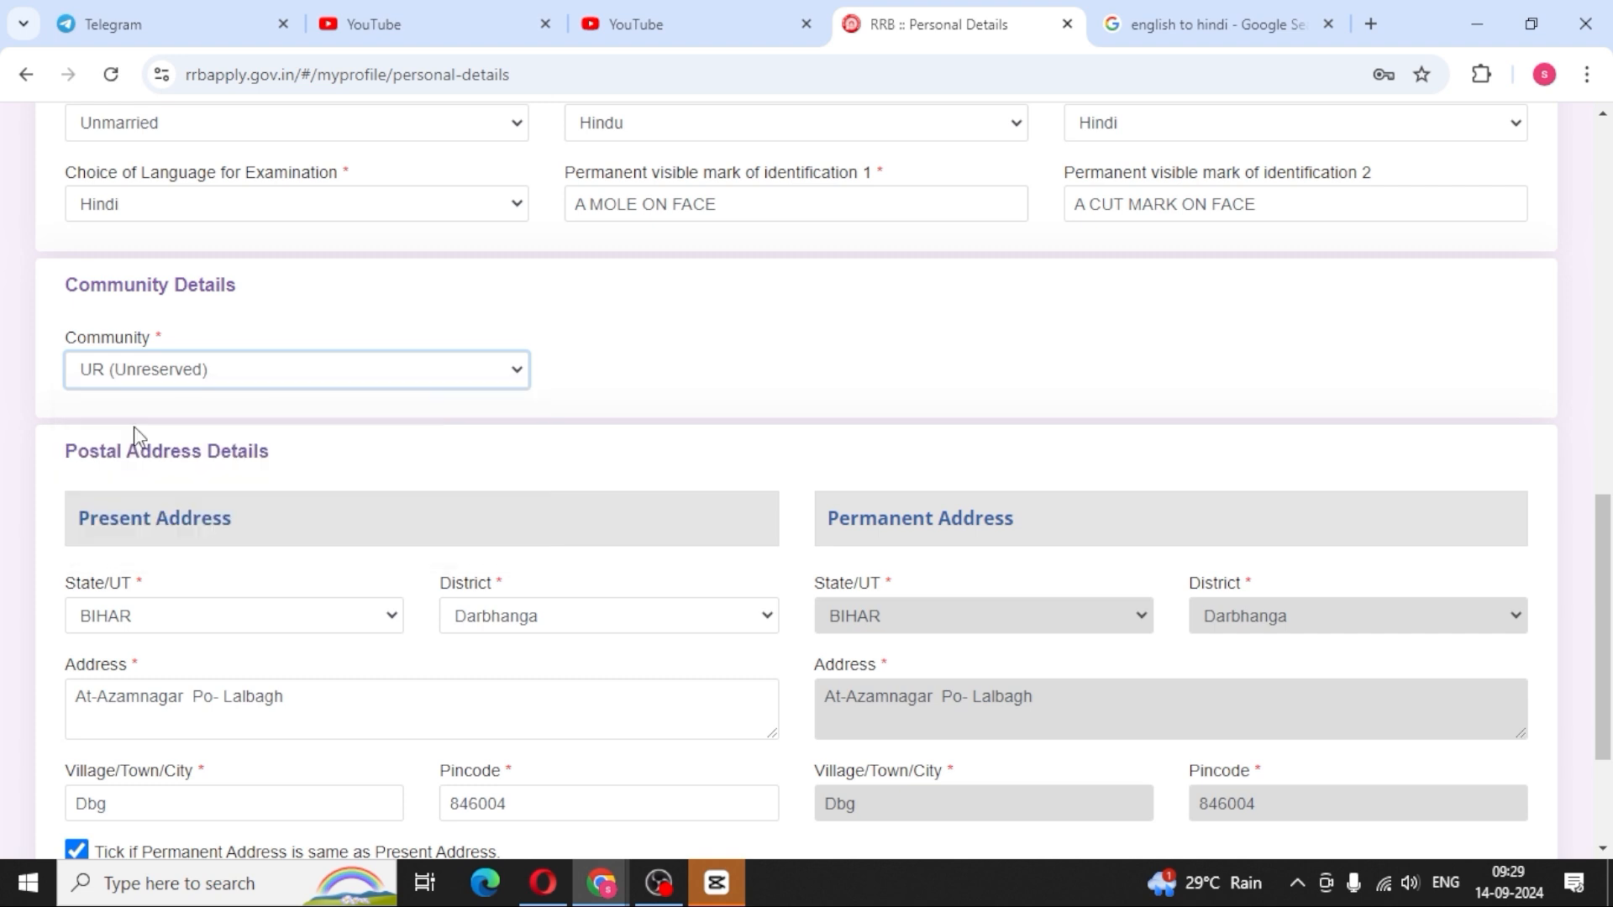
- Try OBC (Other Backward Classes) as the community, dismiss the reservation notice, and reselect UR (Unreserved)
click(355, 369)
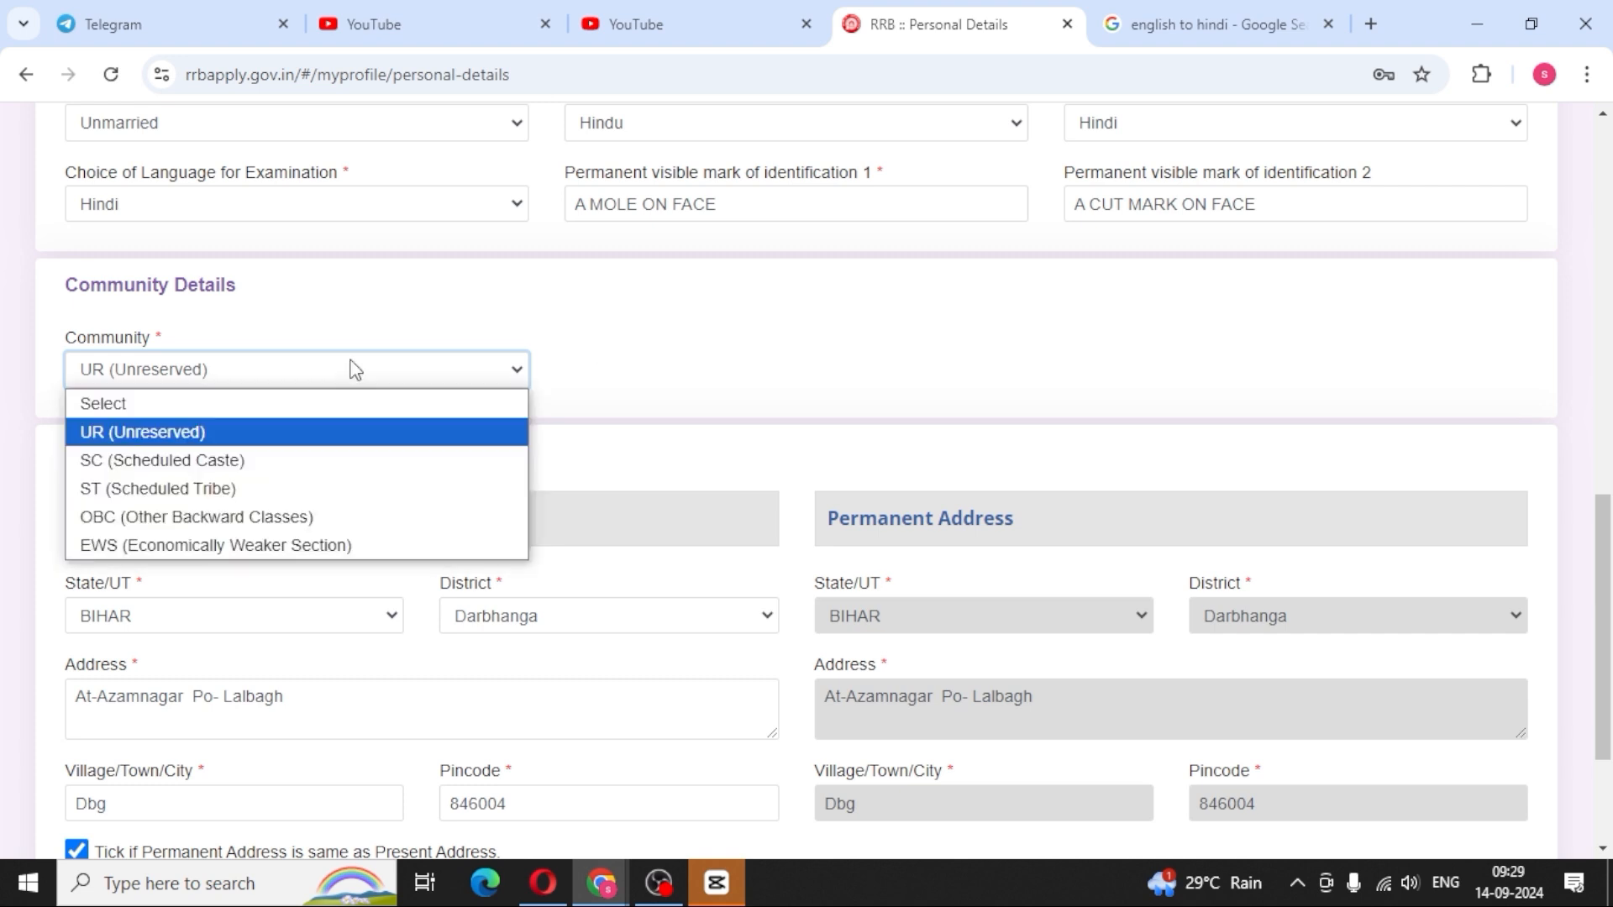
click(127, 517)
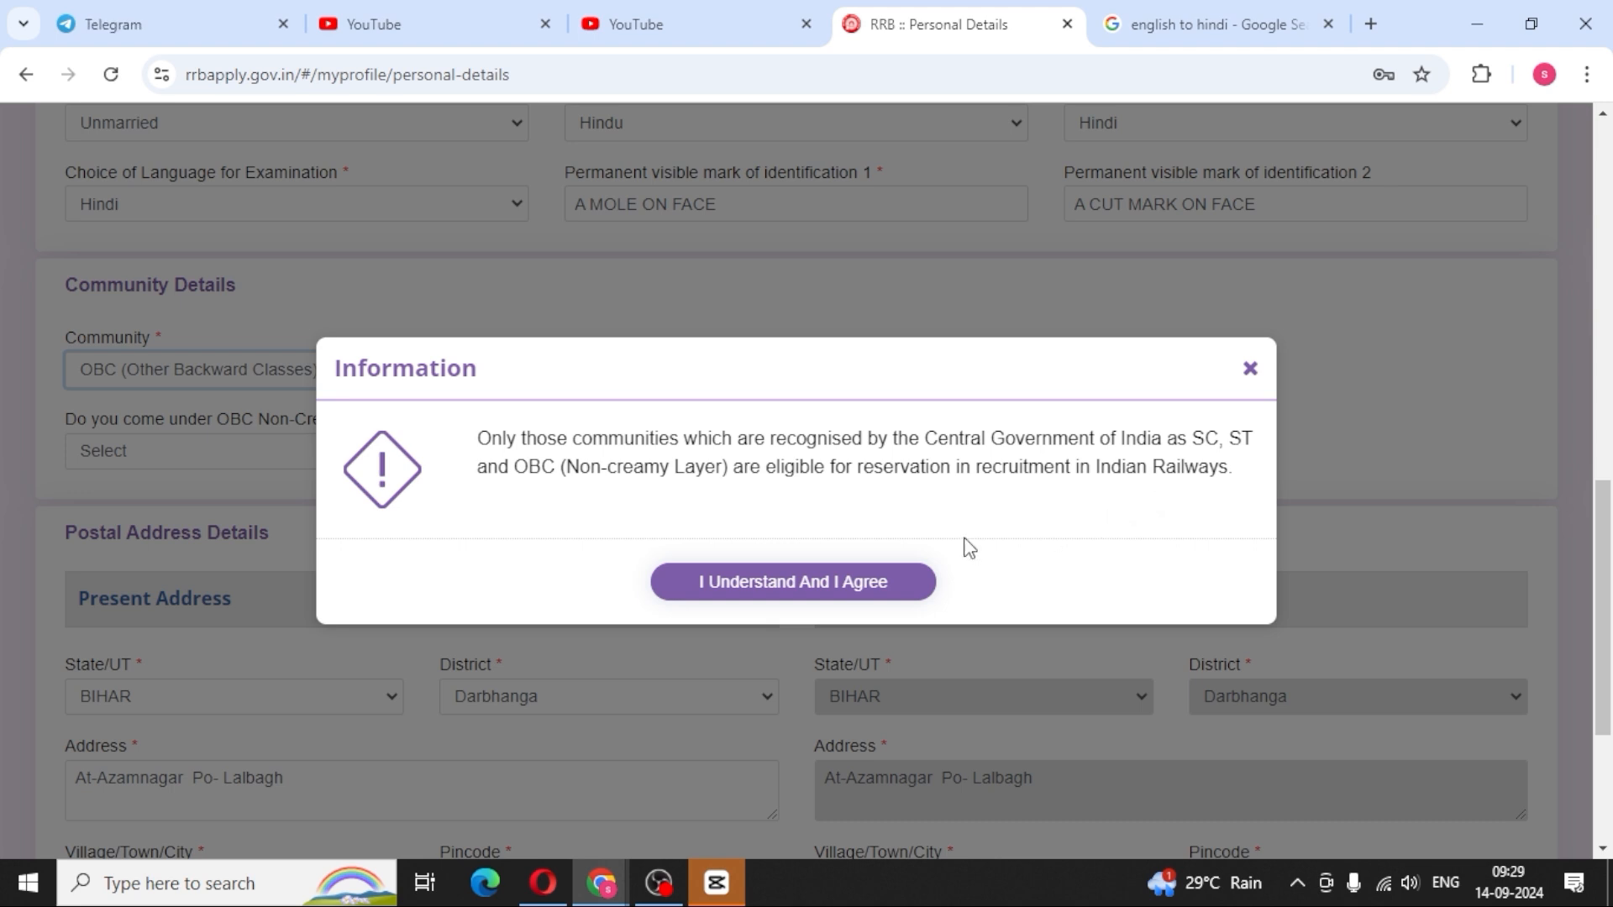
click(1249, 370)
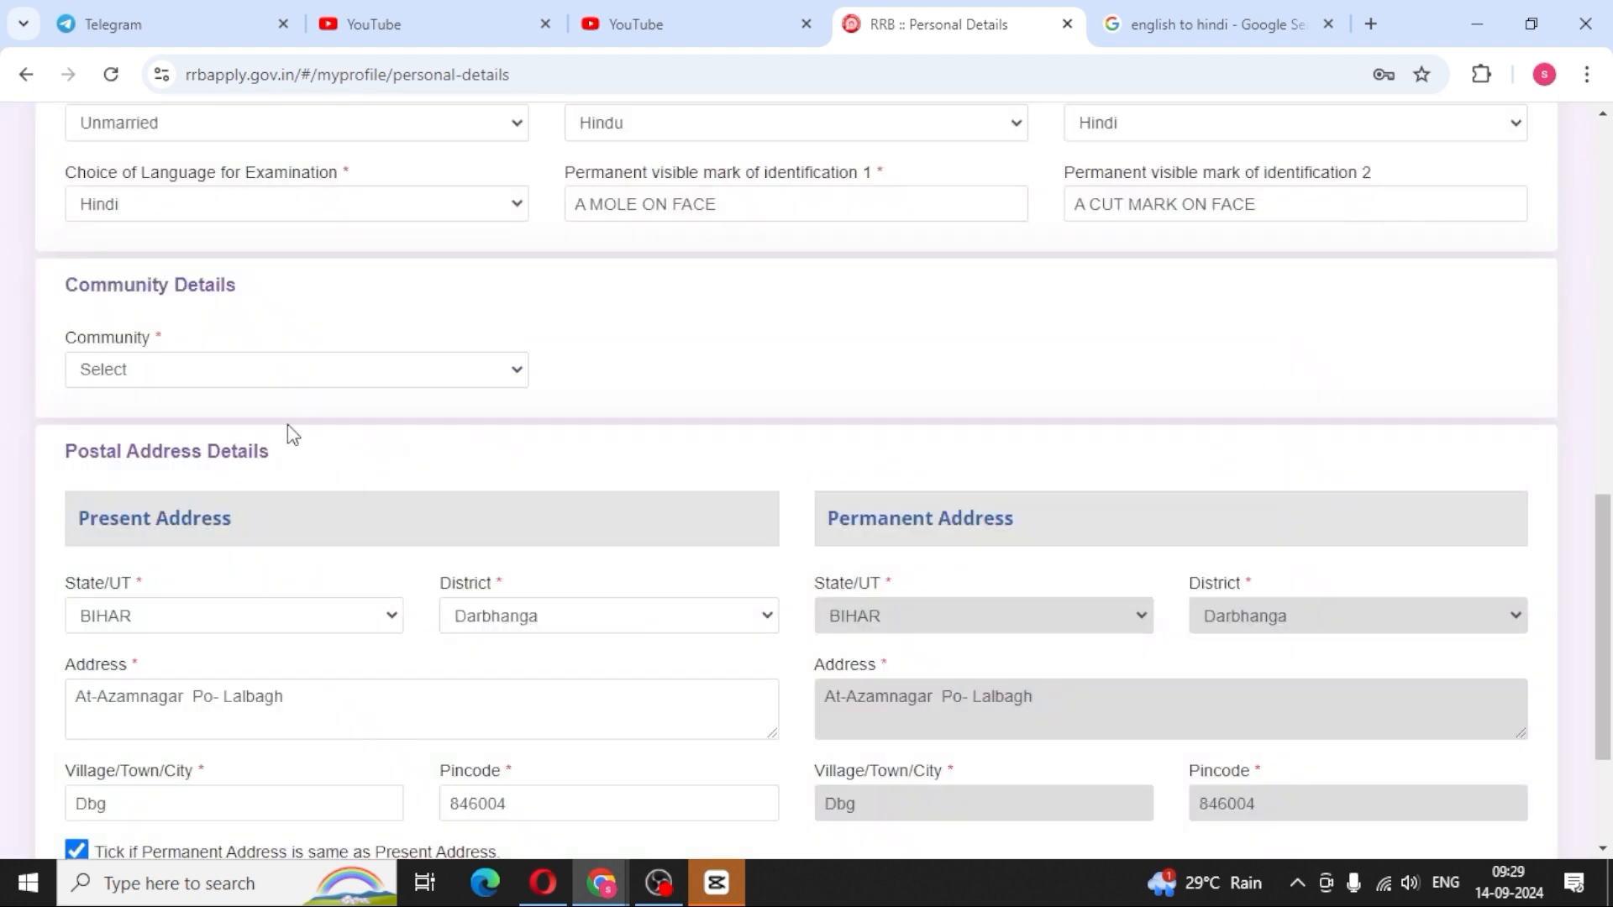
click(252, 371)
click(246, 427)
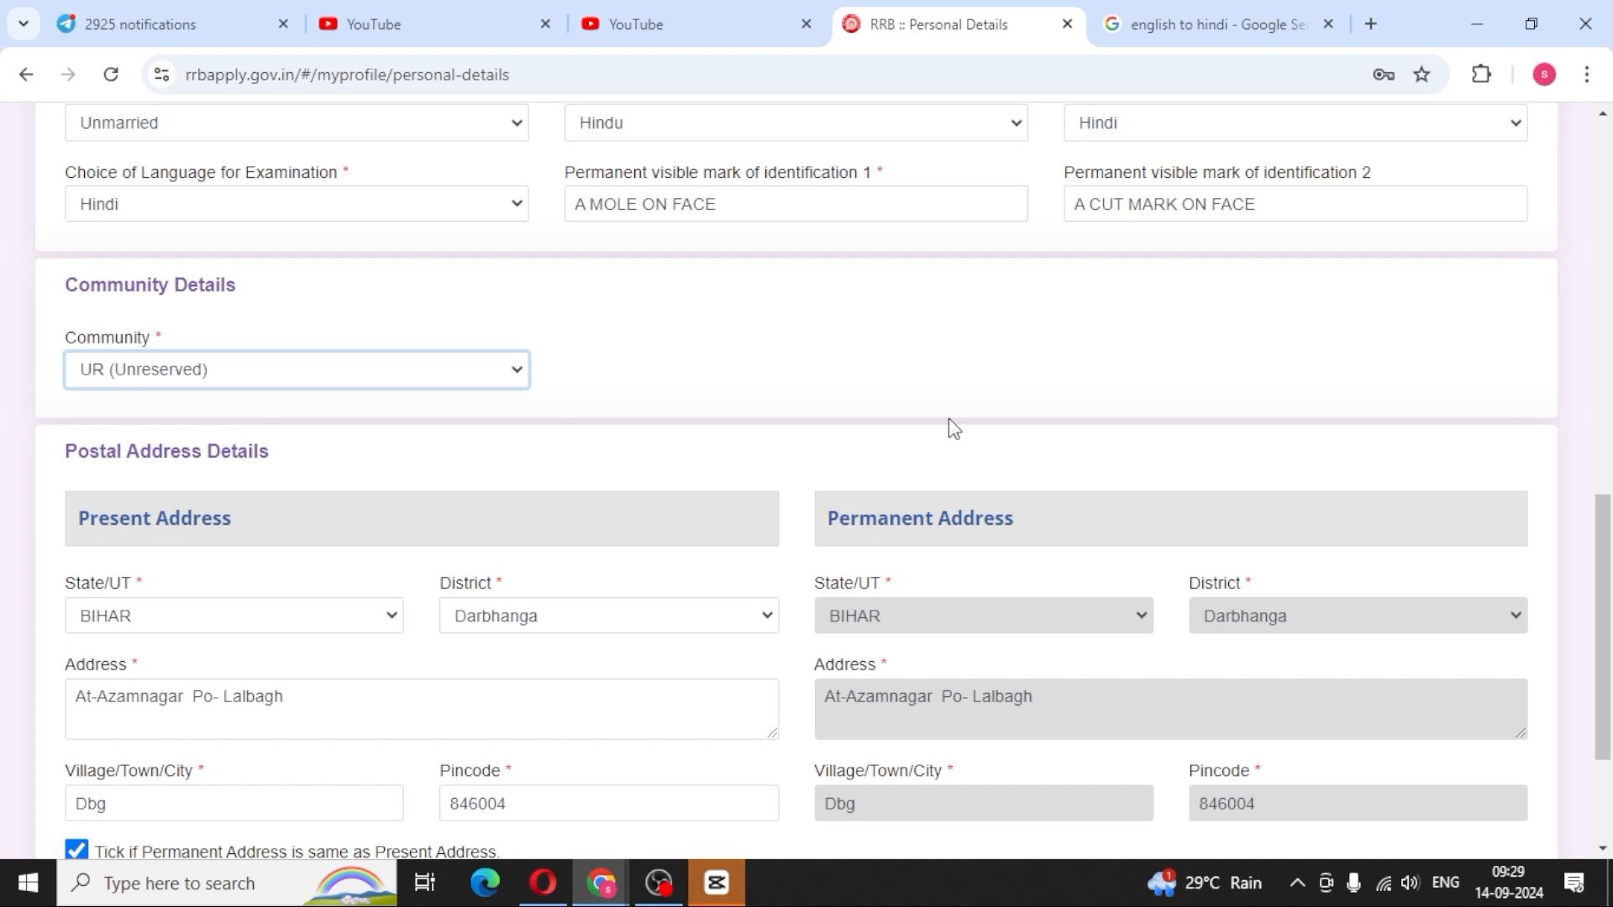
- Try SC (Scheduled Caste) as the community and agree to the reservation notice
click(442, 374)
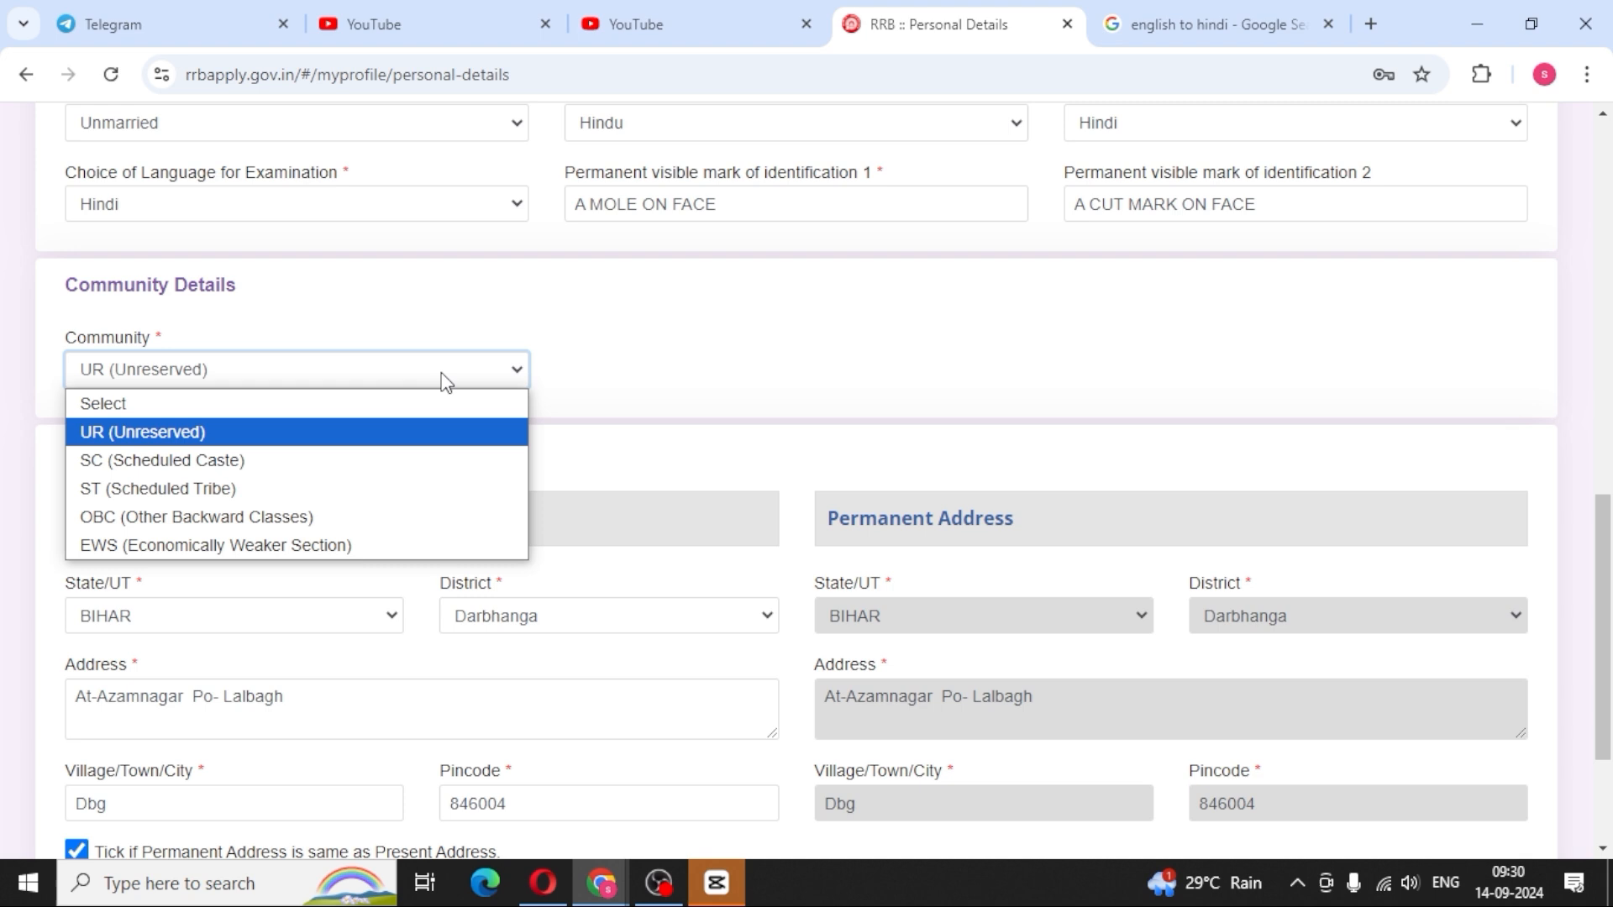
click(214, 461)
click(789, 581)
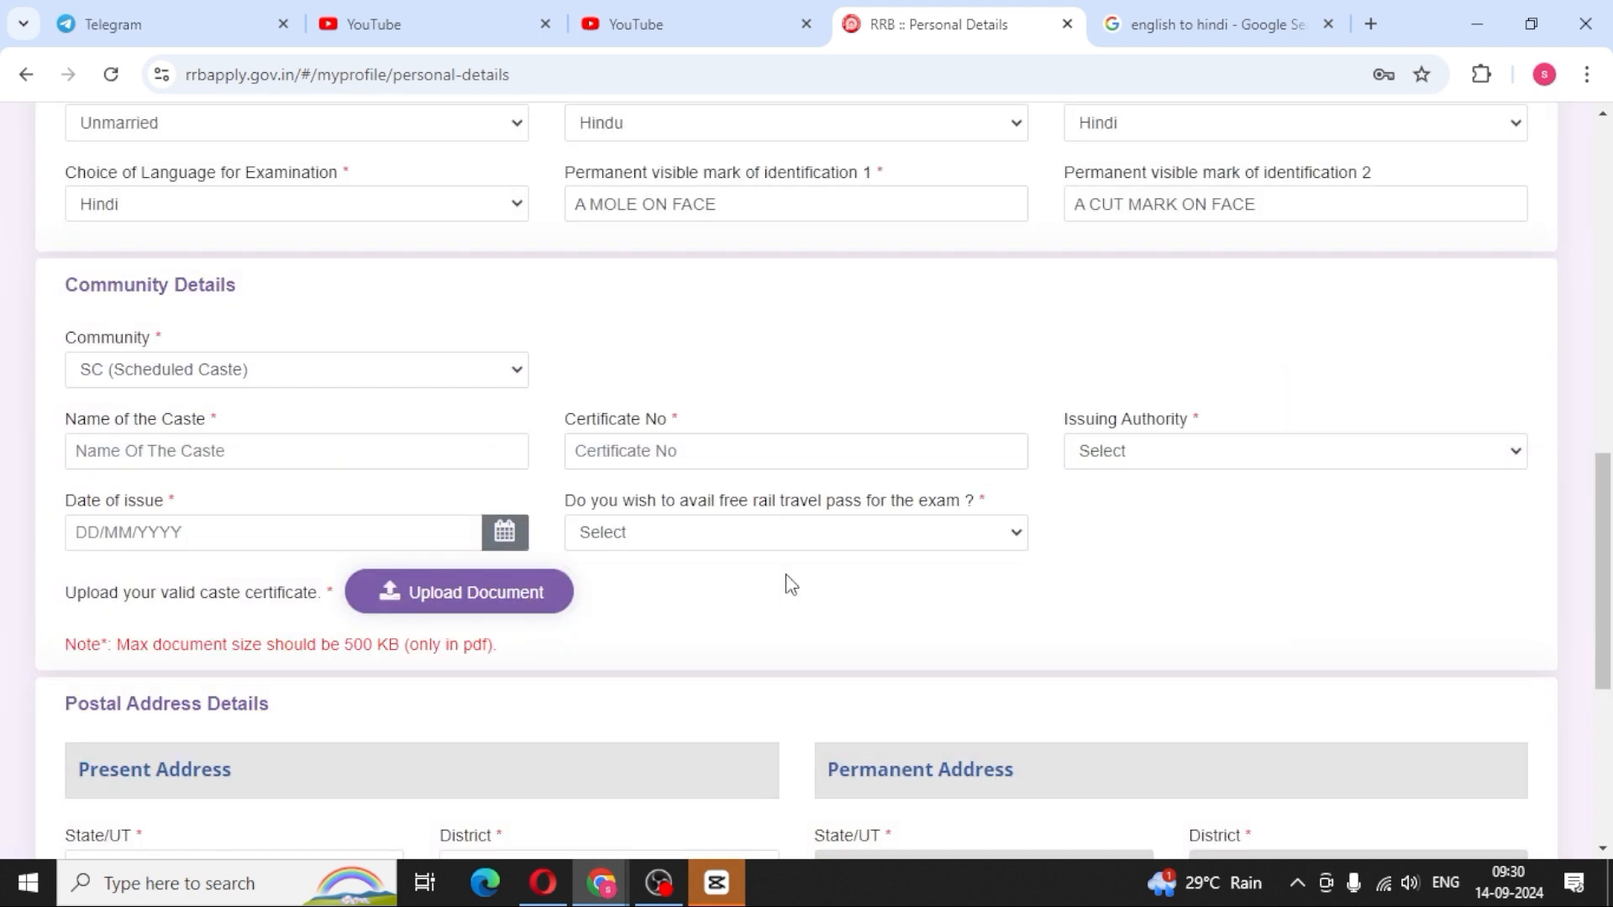
- Try OBC (Other Backward Classes) as the community with Yes for OBC Non-Creamy Layer, agreeing to both information notices
click(428, 370)
click(167, 517)
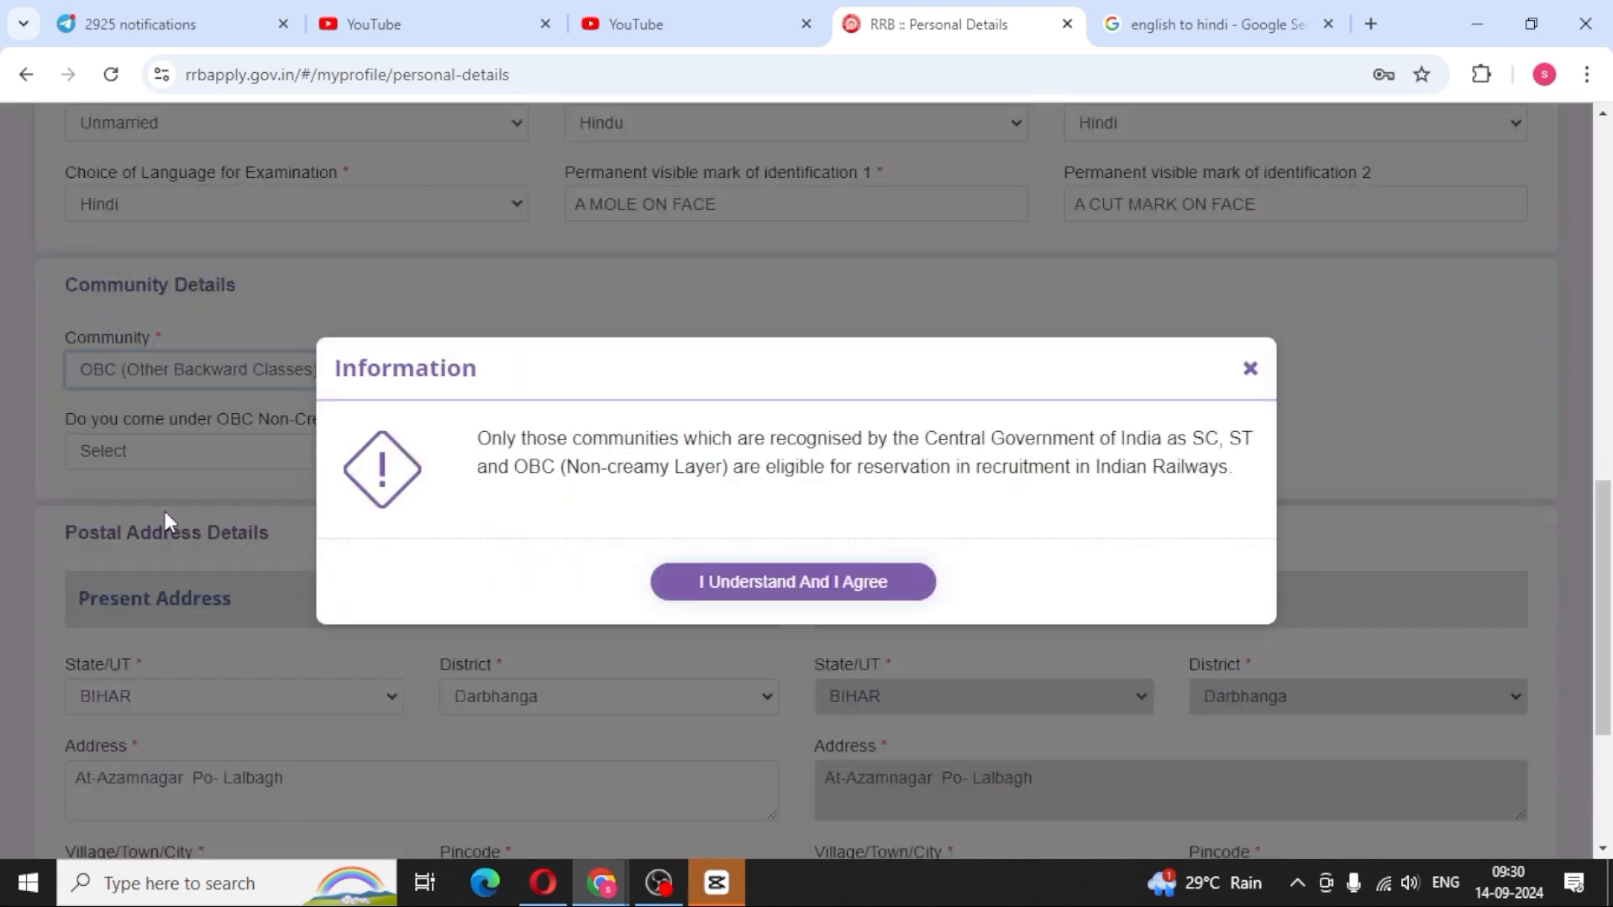
click(817, 580)
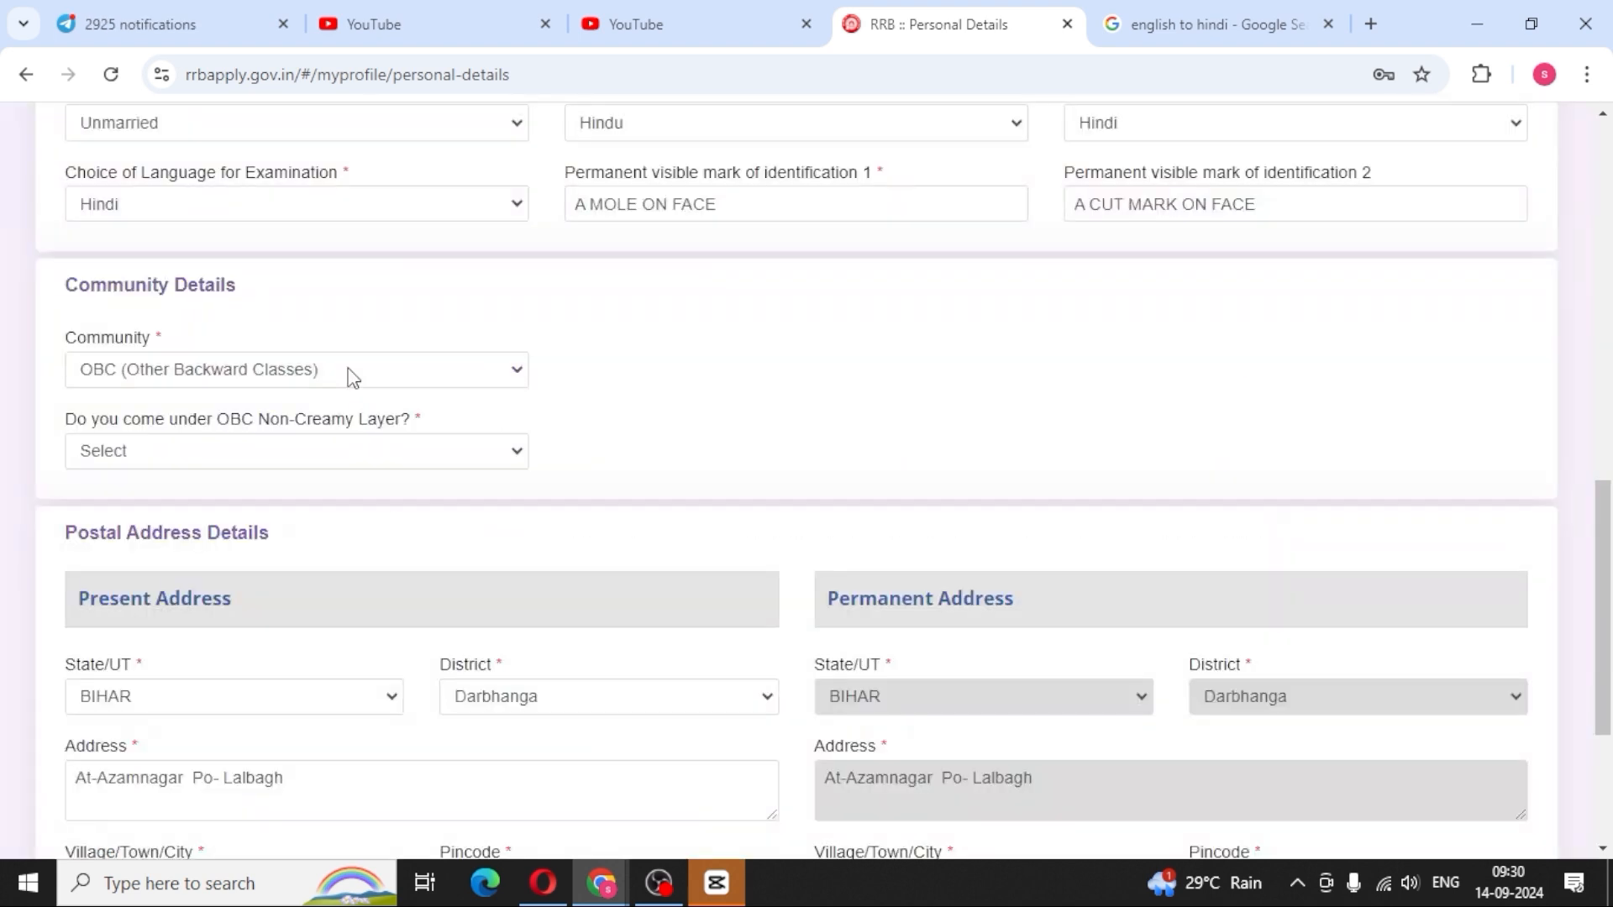
click(238, 445)
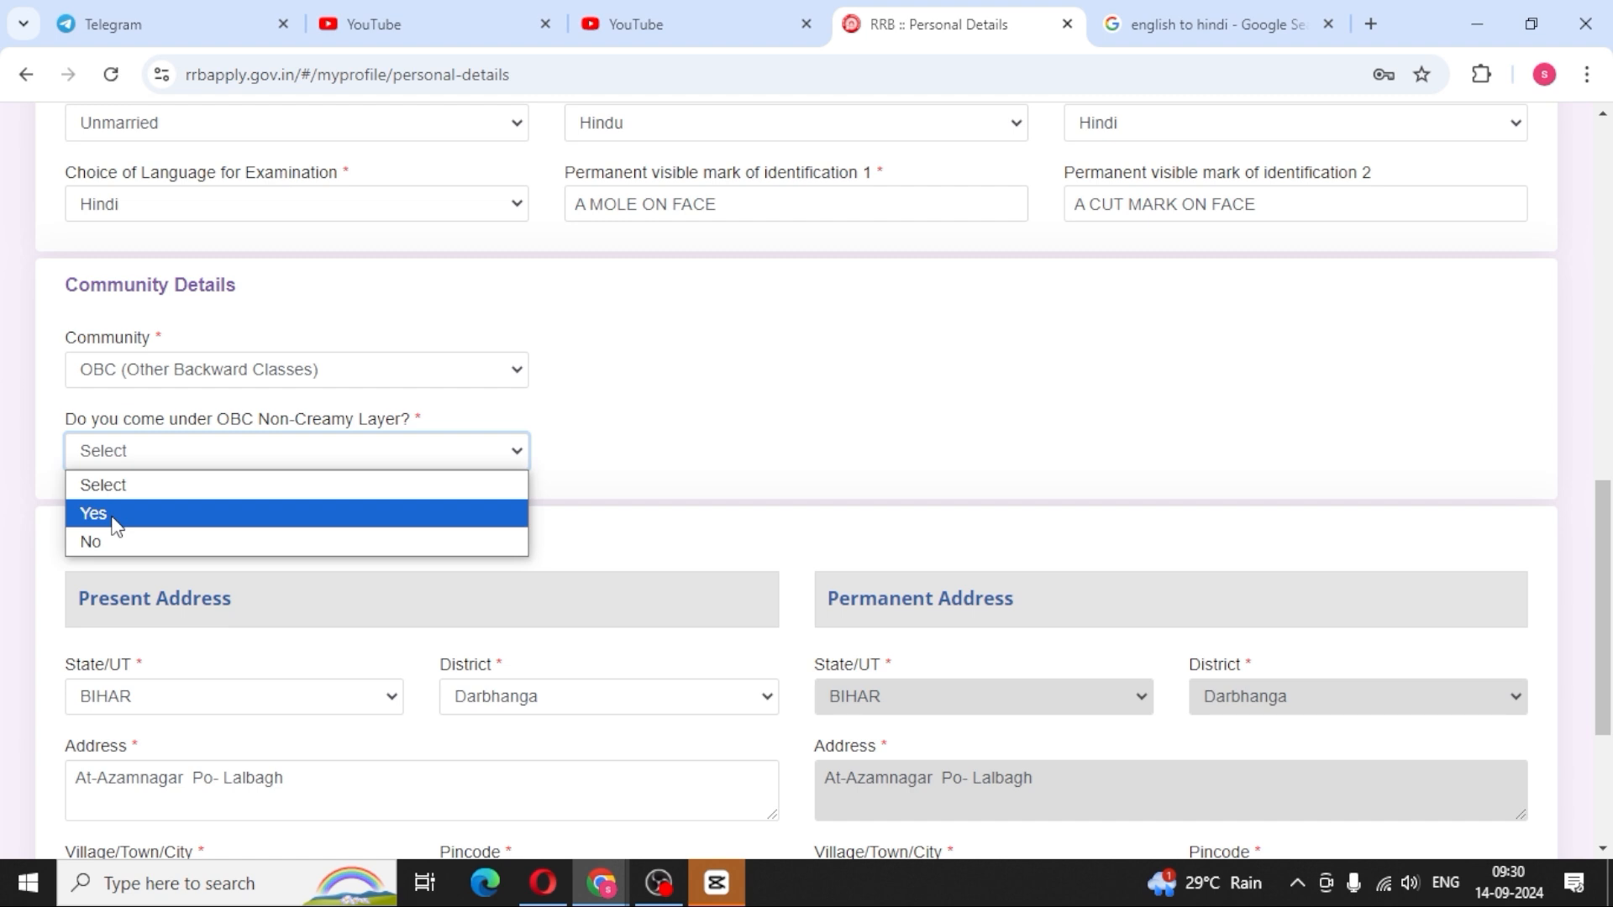
click(116, 516)
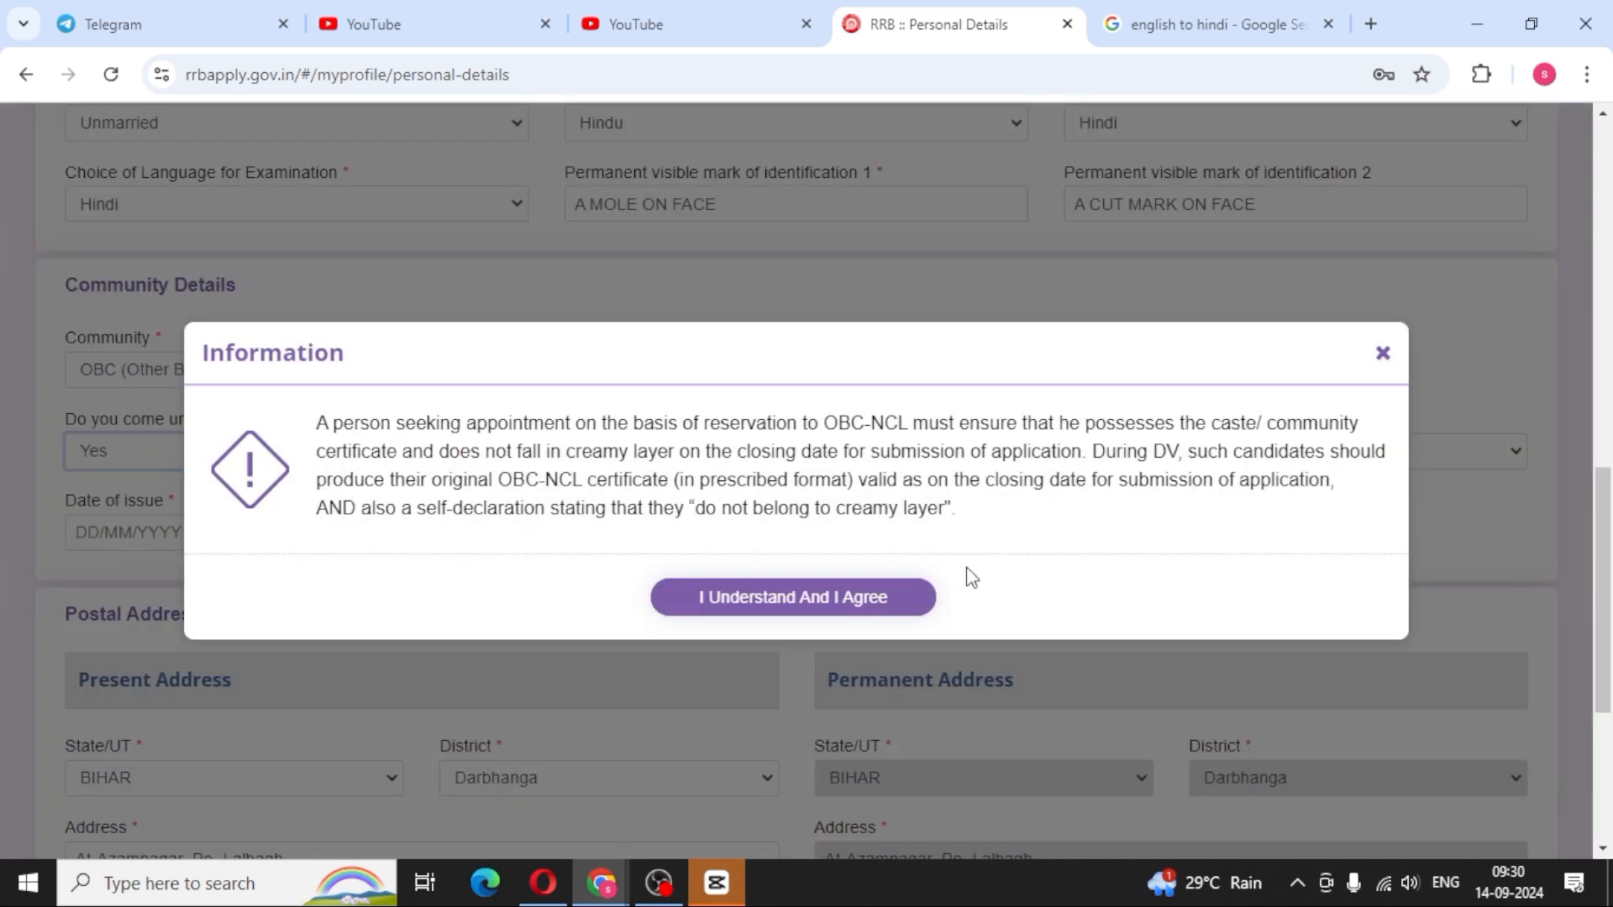
click(924, 596)
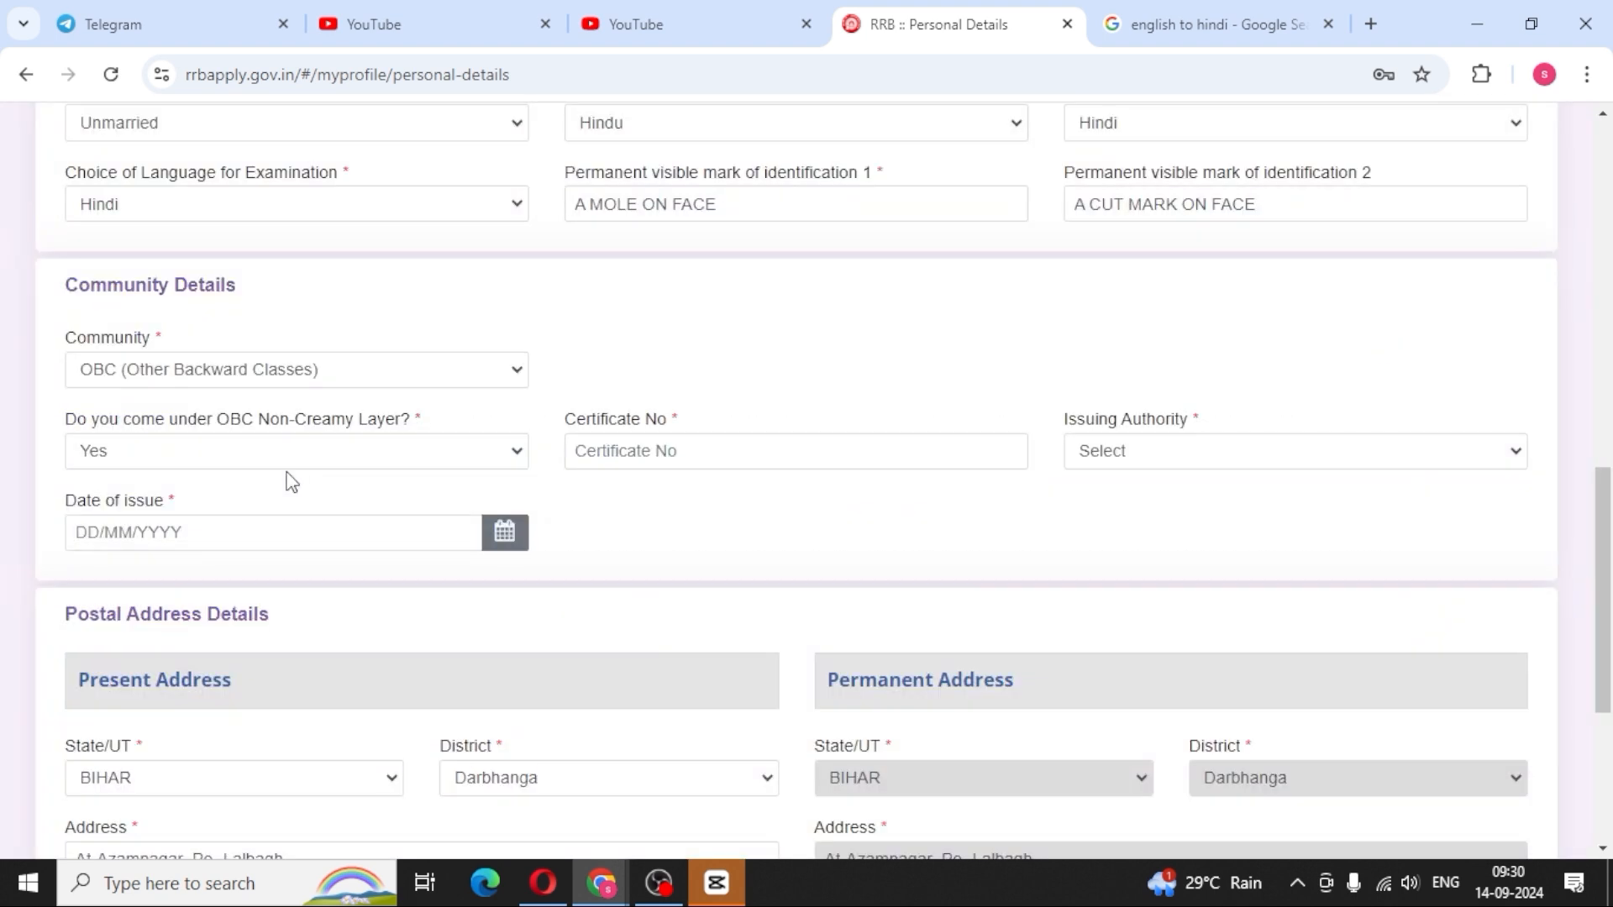
- Examine the OBC certificate number field, the issuing authority options and the date of issue field
click(680, 456)
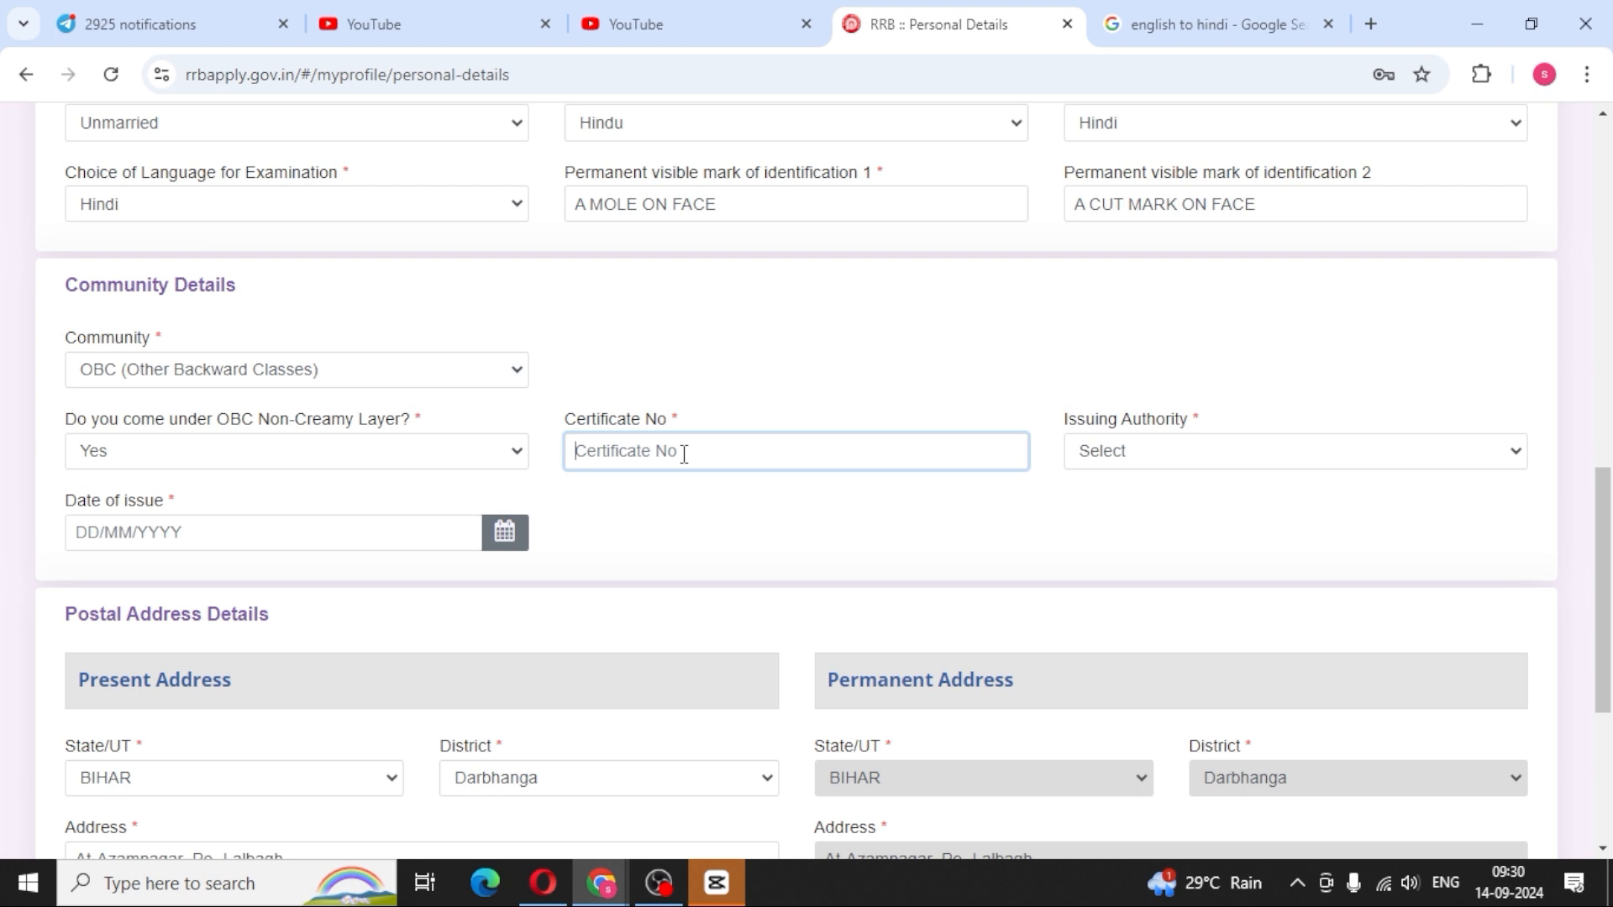
click(1302, 461)
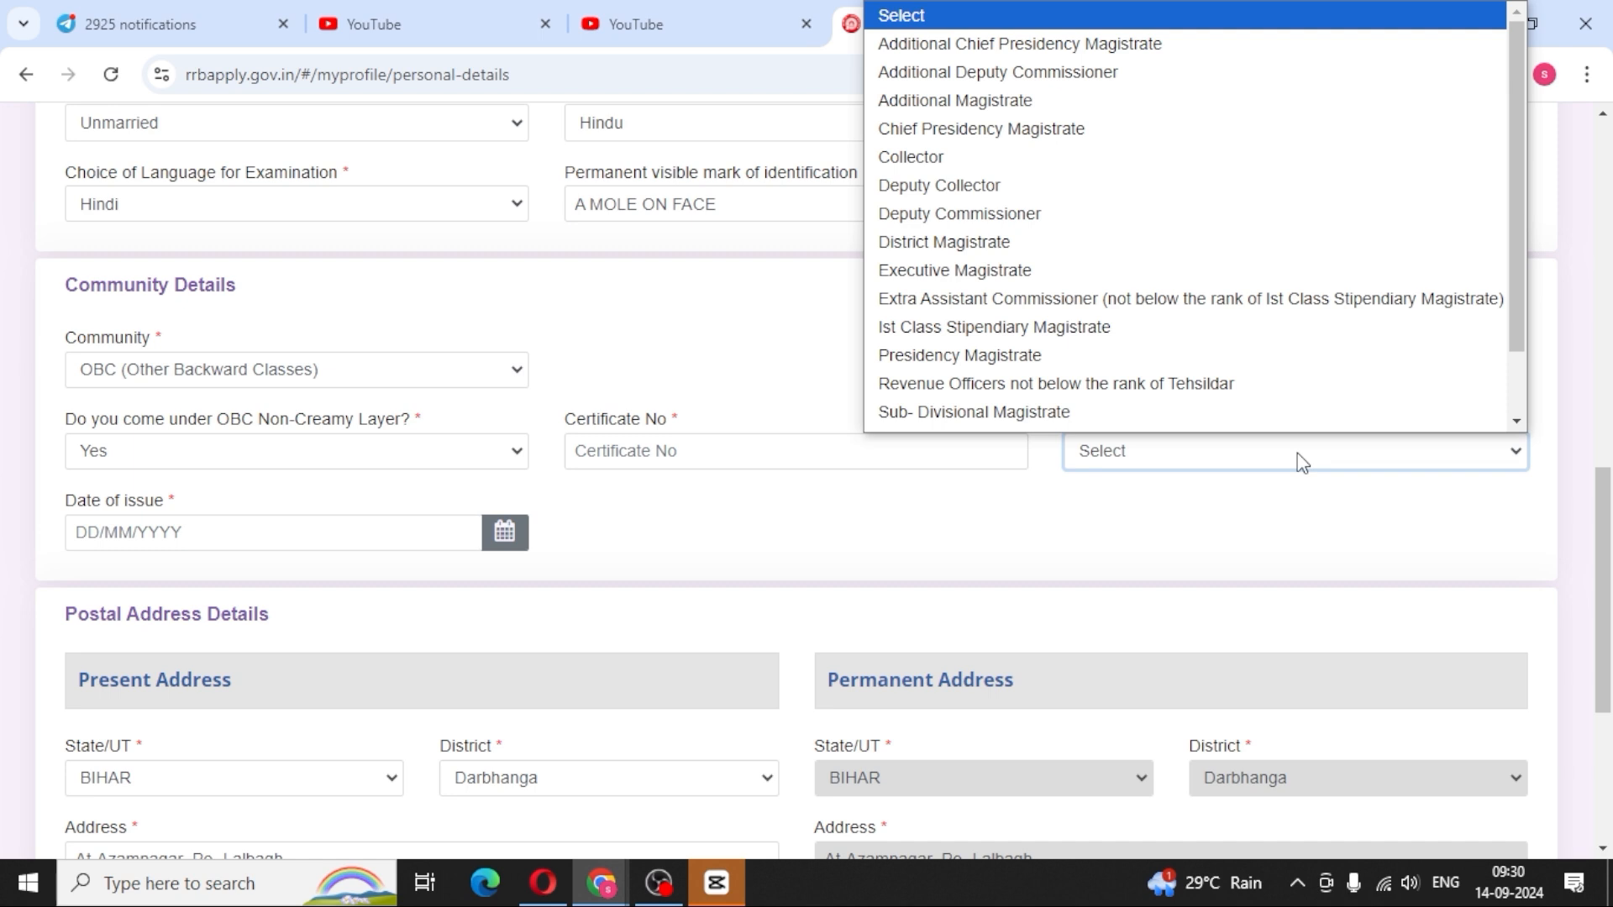
scroll(1156, 400, down, 1)
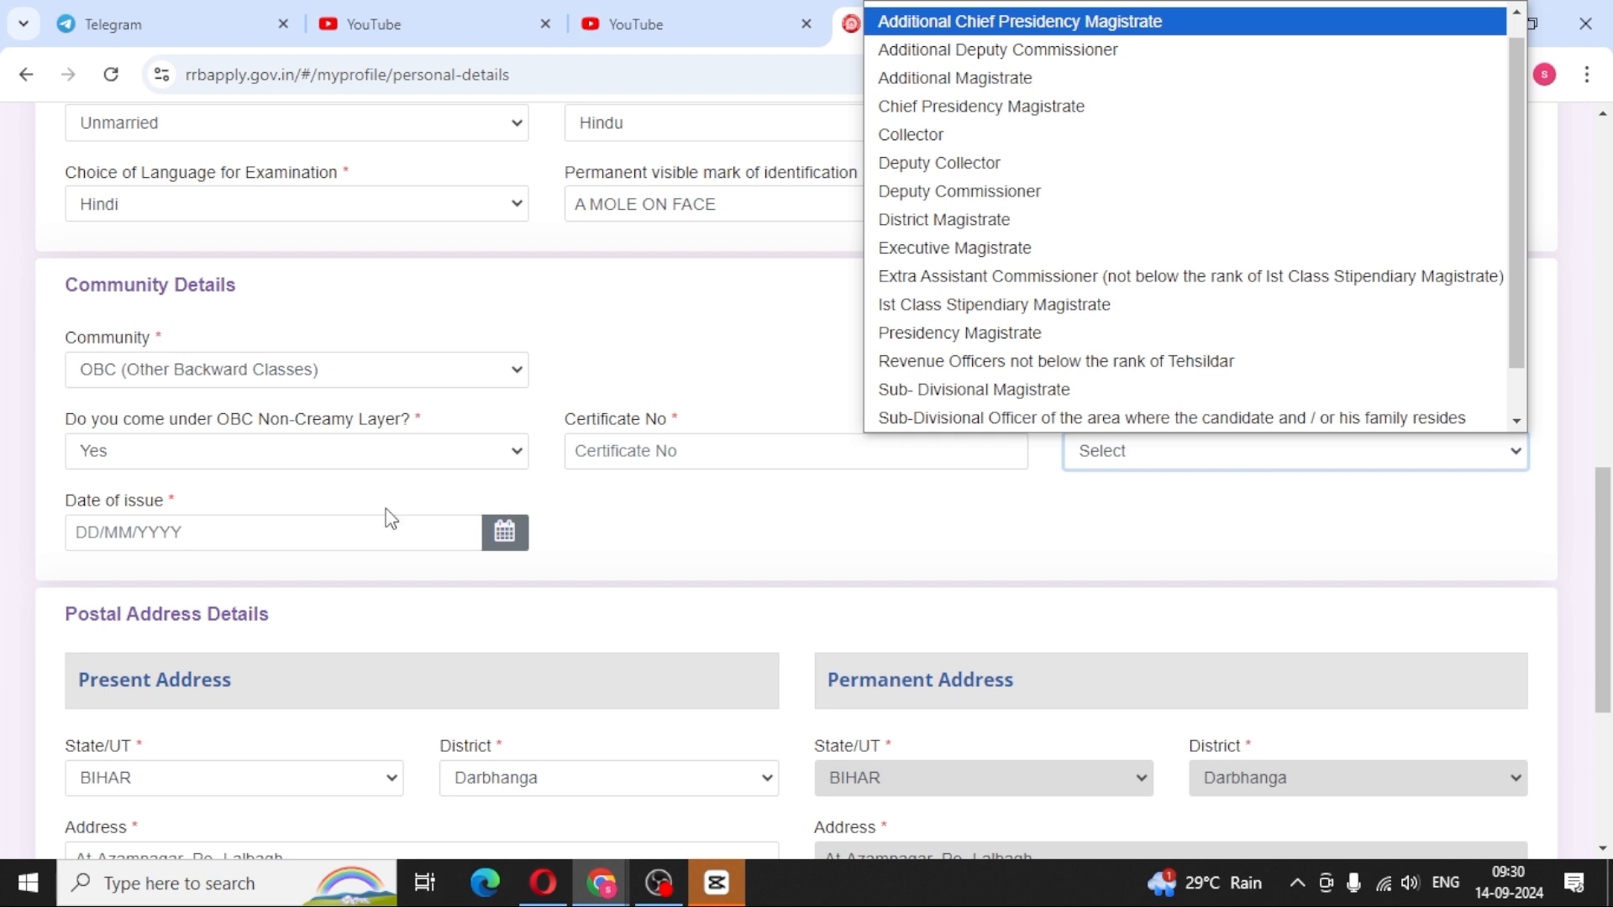
click(367, 543)
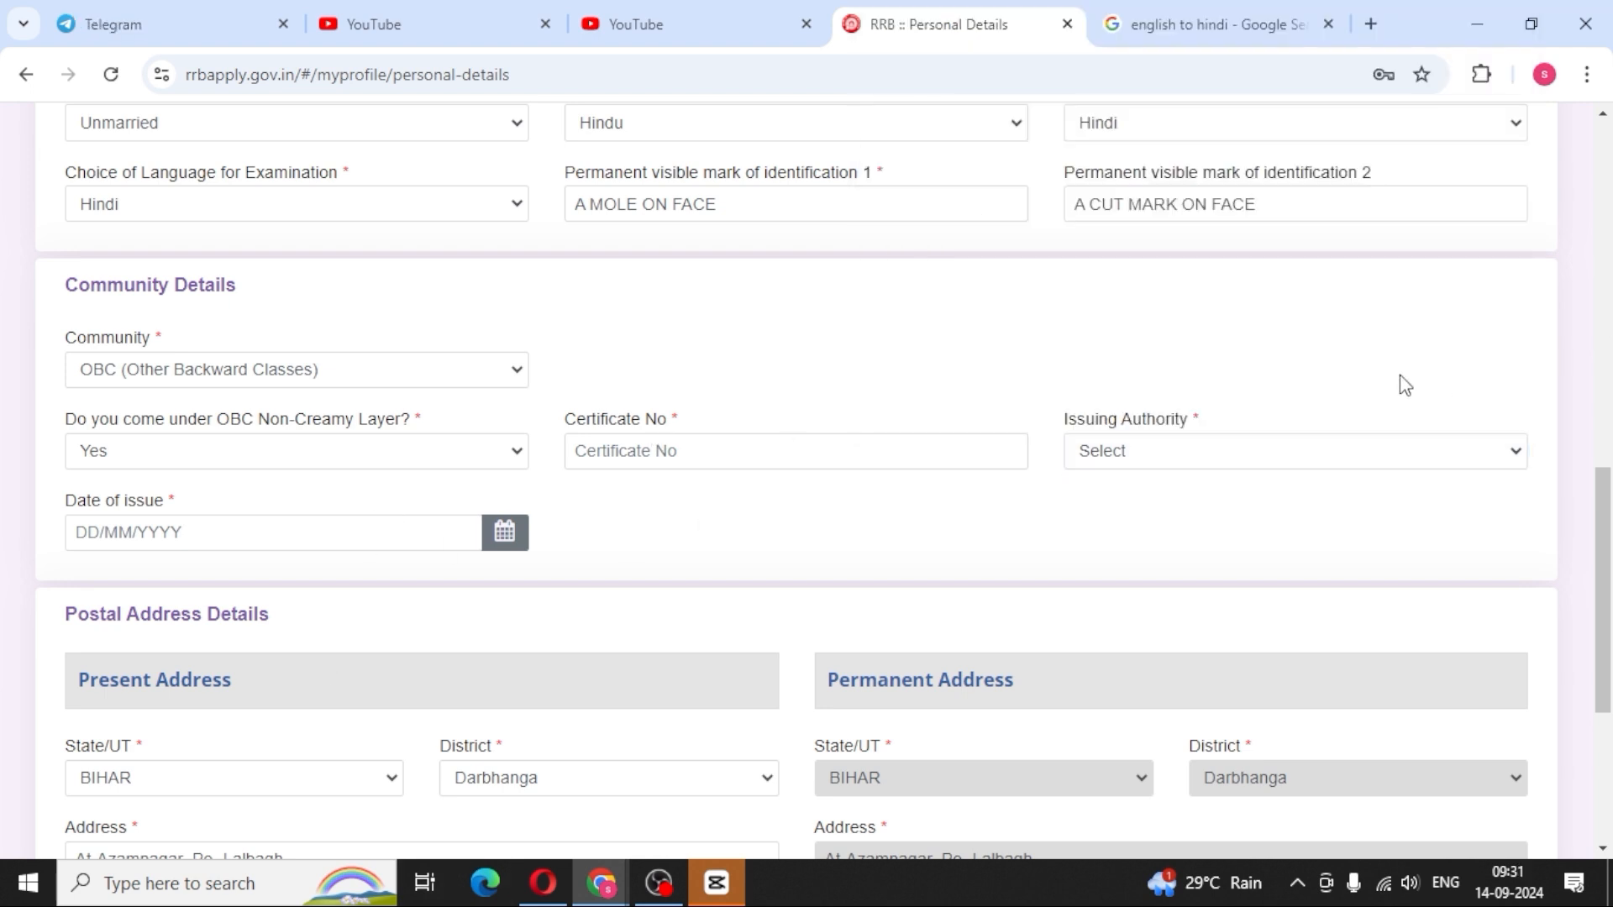
- Set the community to UR (Unreserved) and save the personal details, proceeding to the Other Details section
click(417, 374)
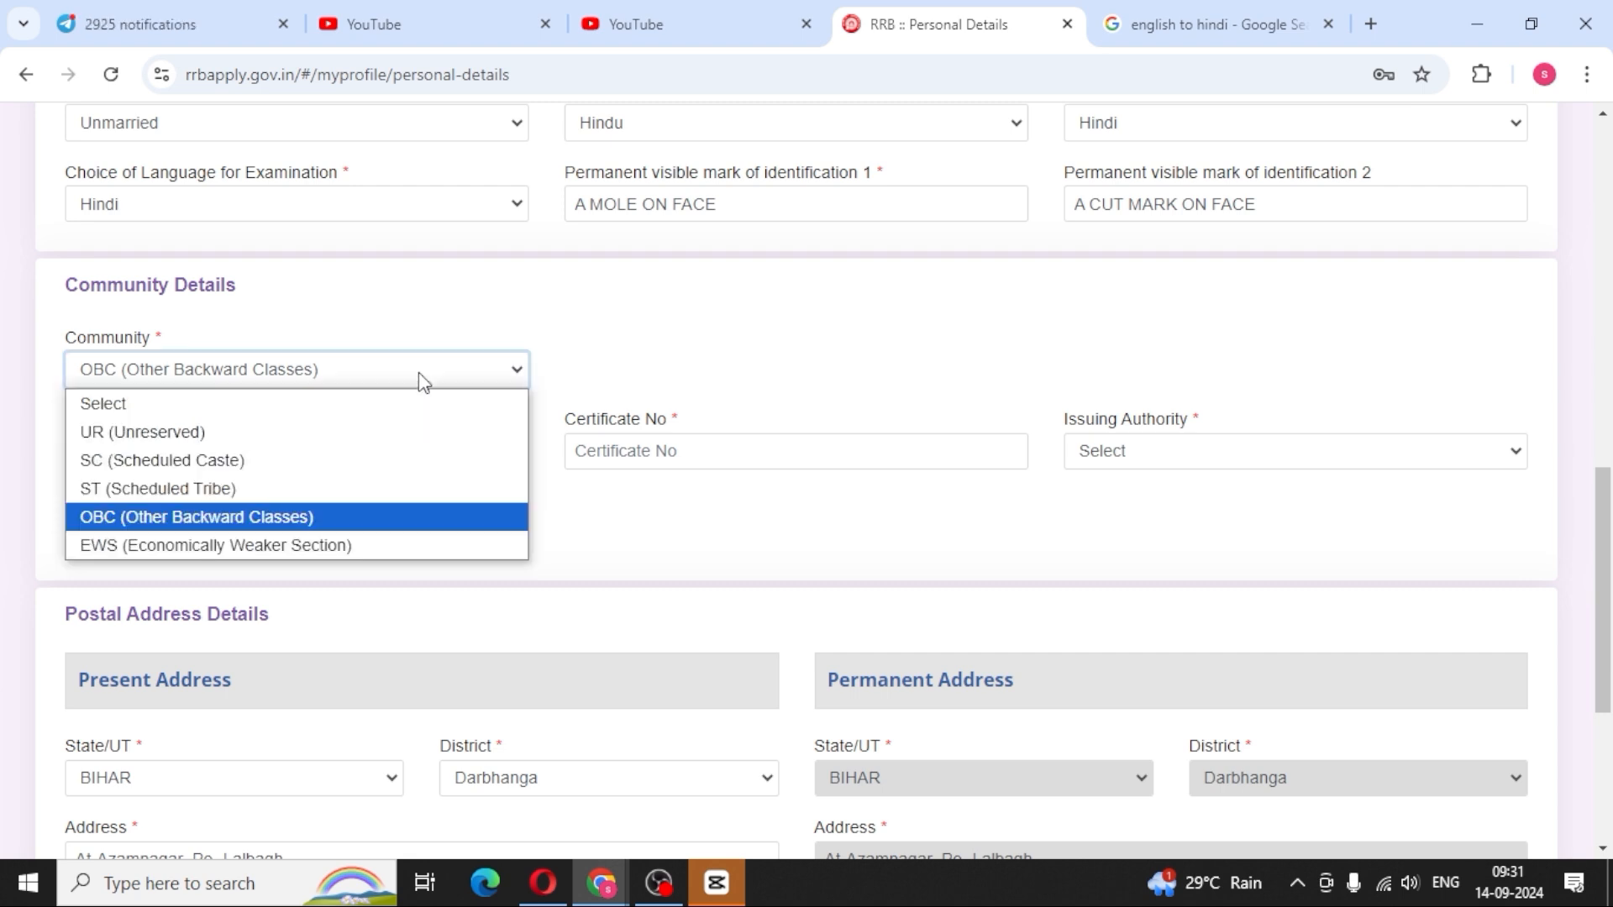
click(168, 433)
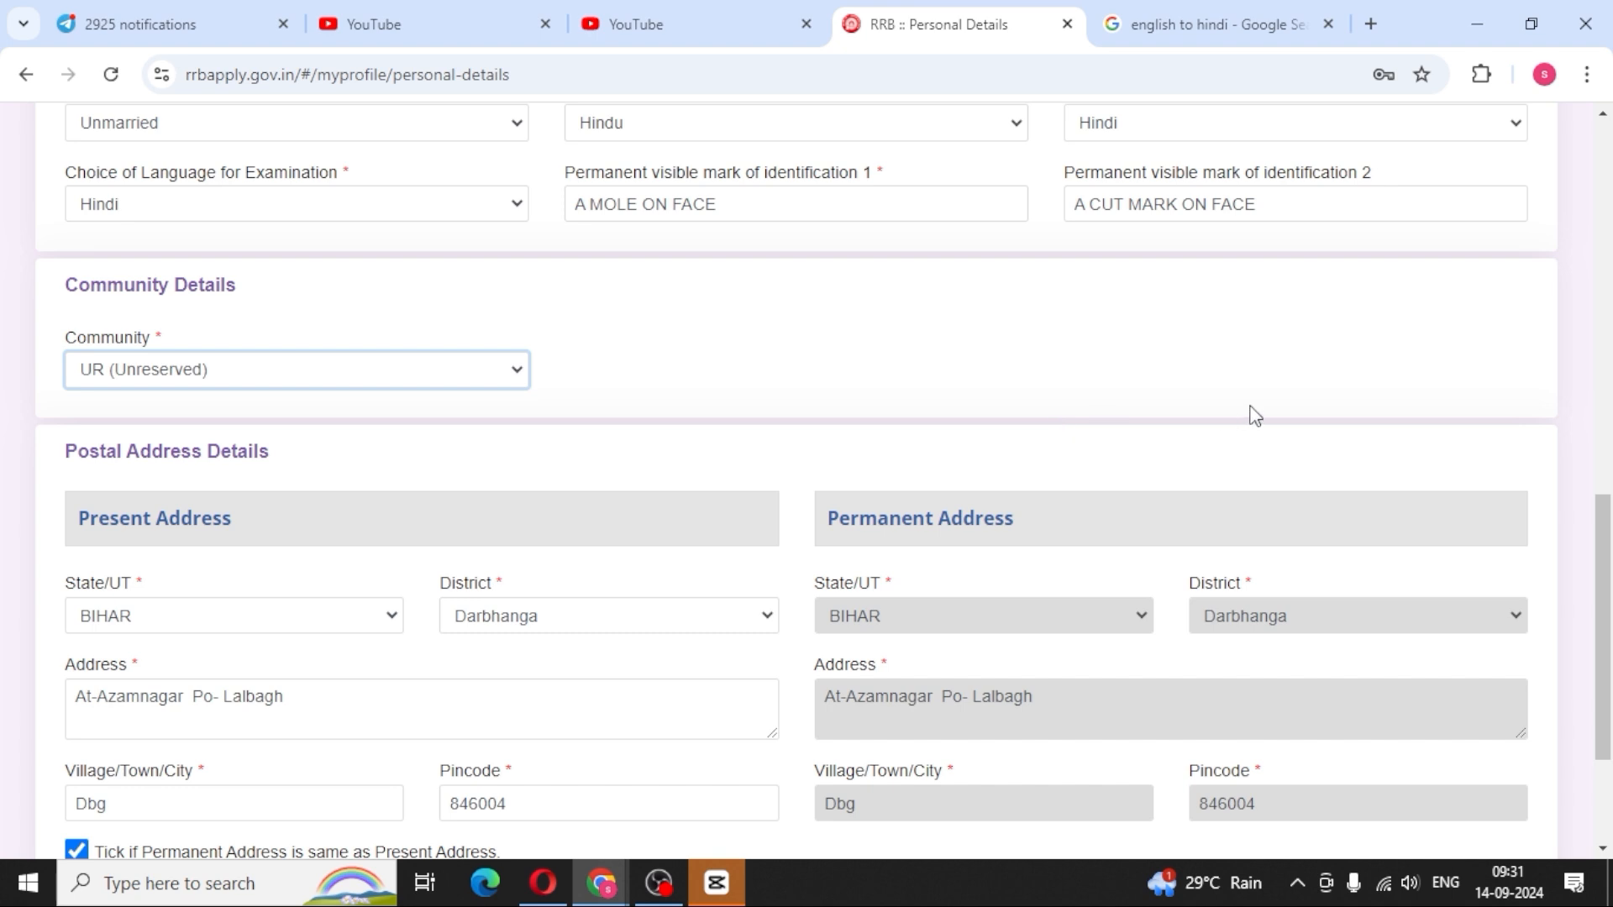
scroll(1069, 371, down, 3)
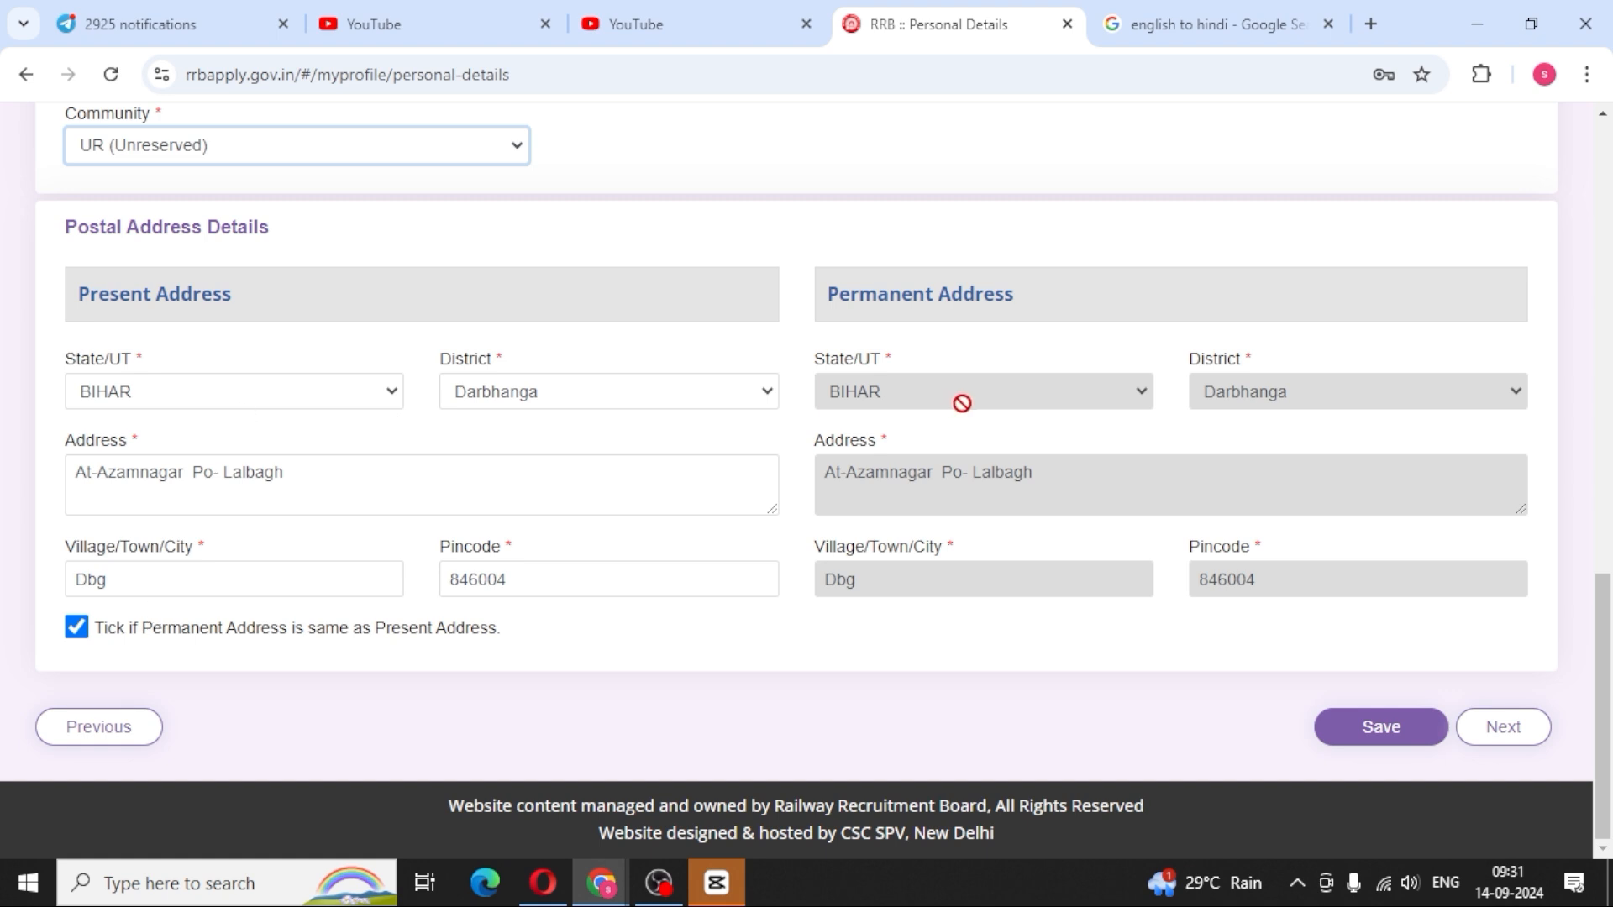
click(1380, 743)
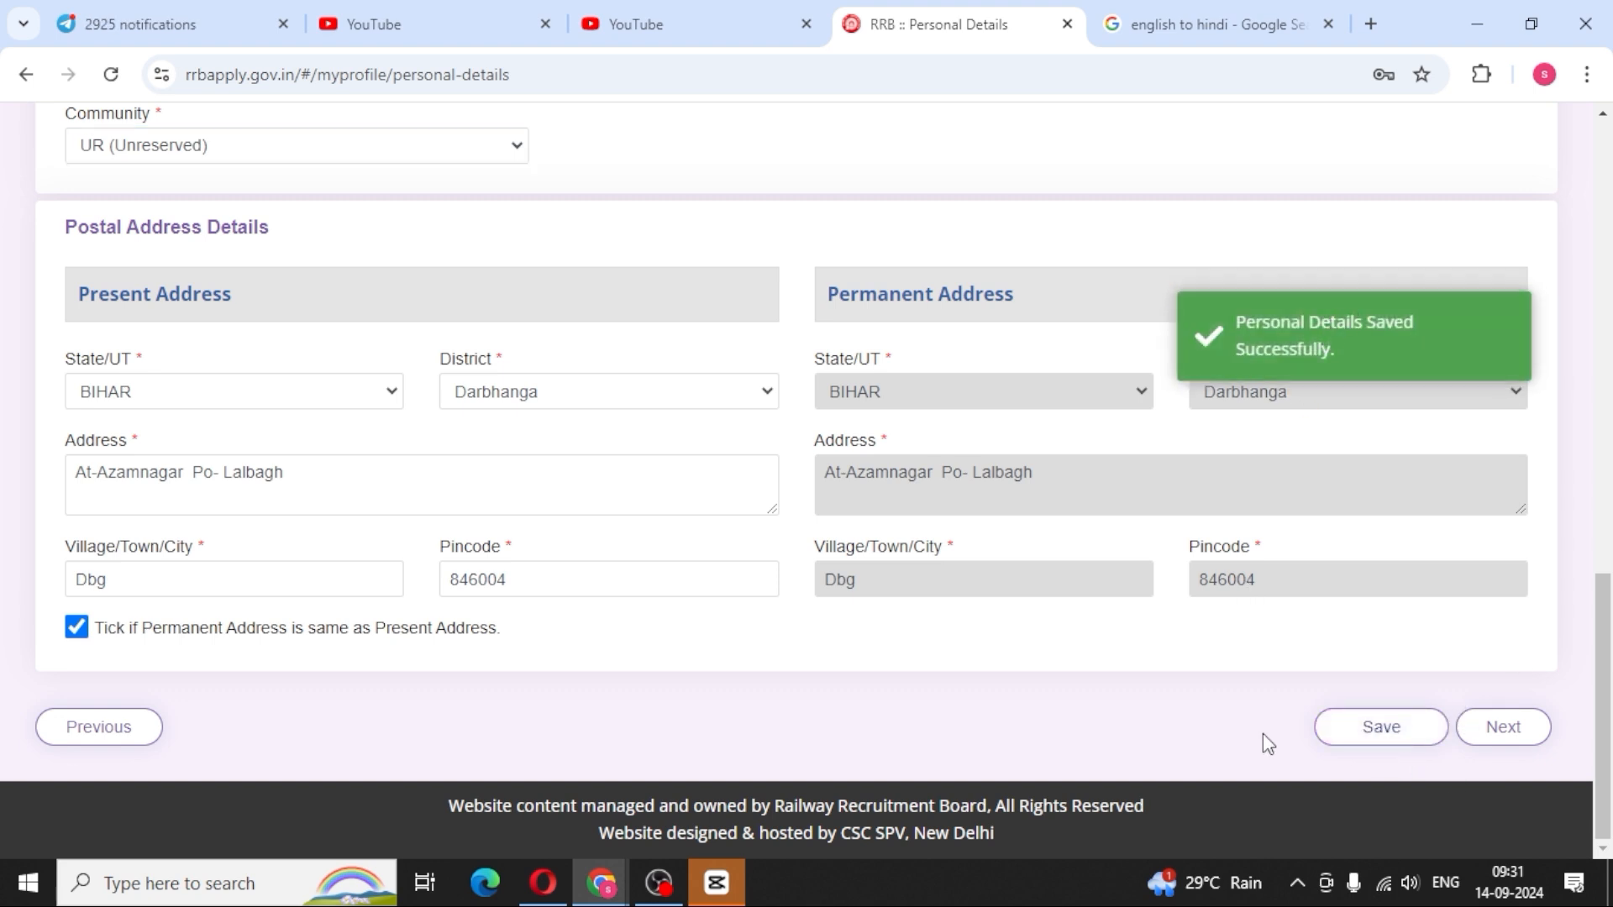
click(1505, 731)
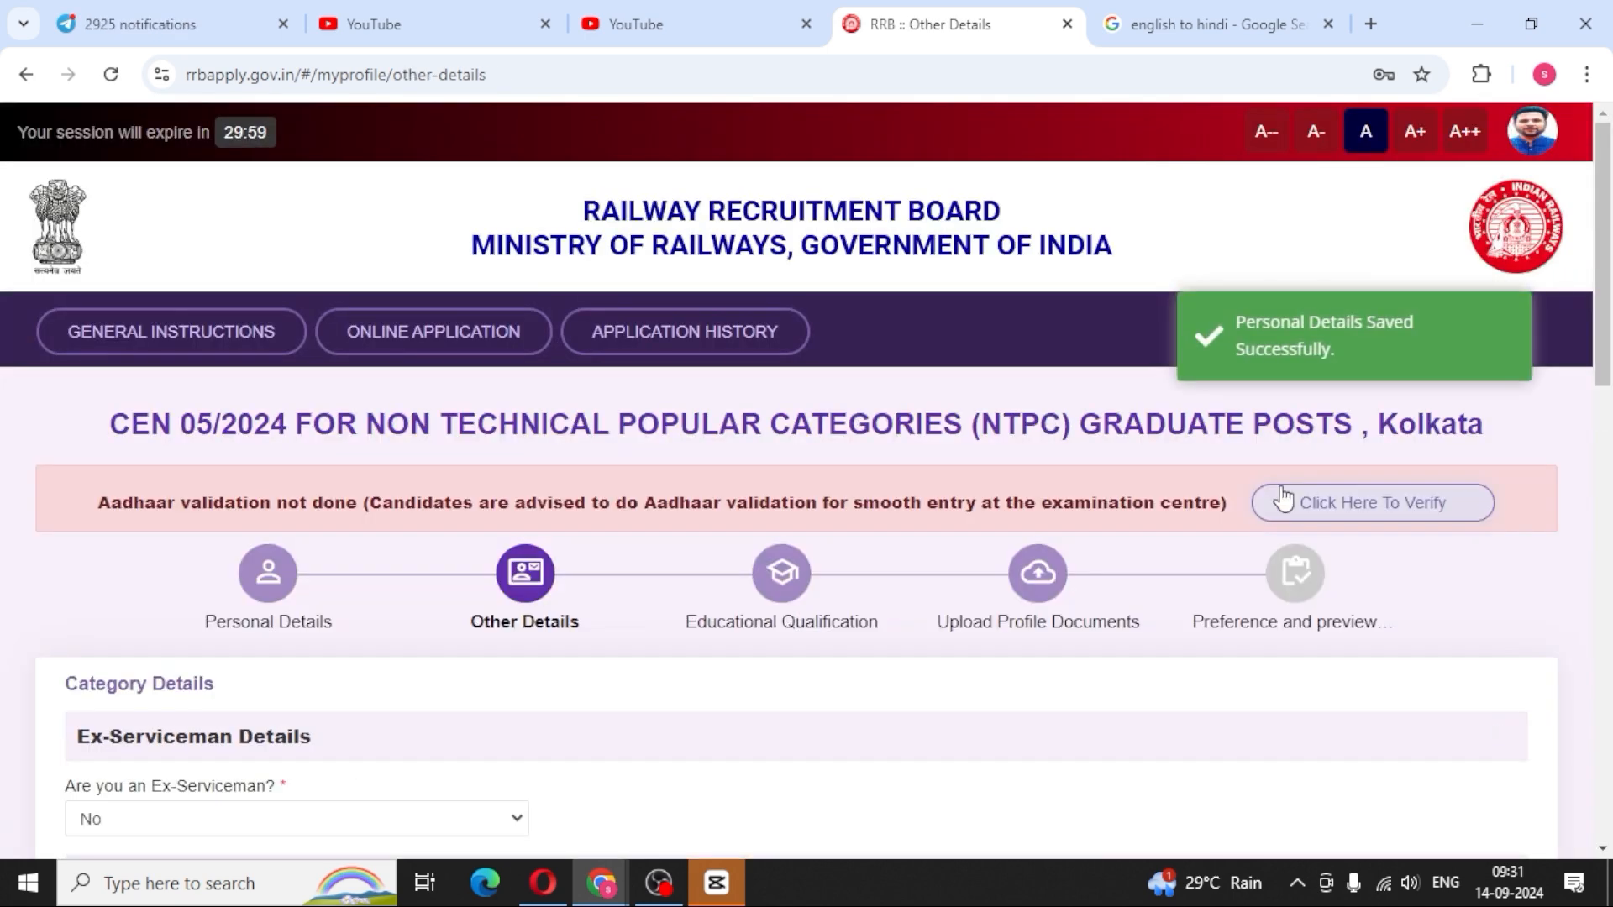
- Review the ex-serviceman, benchmark disability, scribe, EBC and railway employee answers in the Other Details section
scroll(692, 640, down, 6)
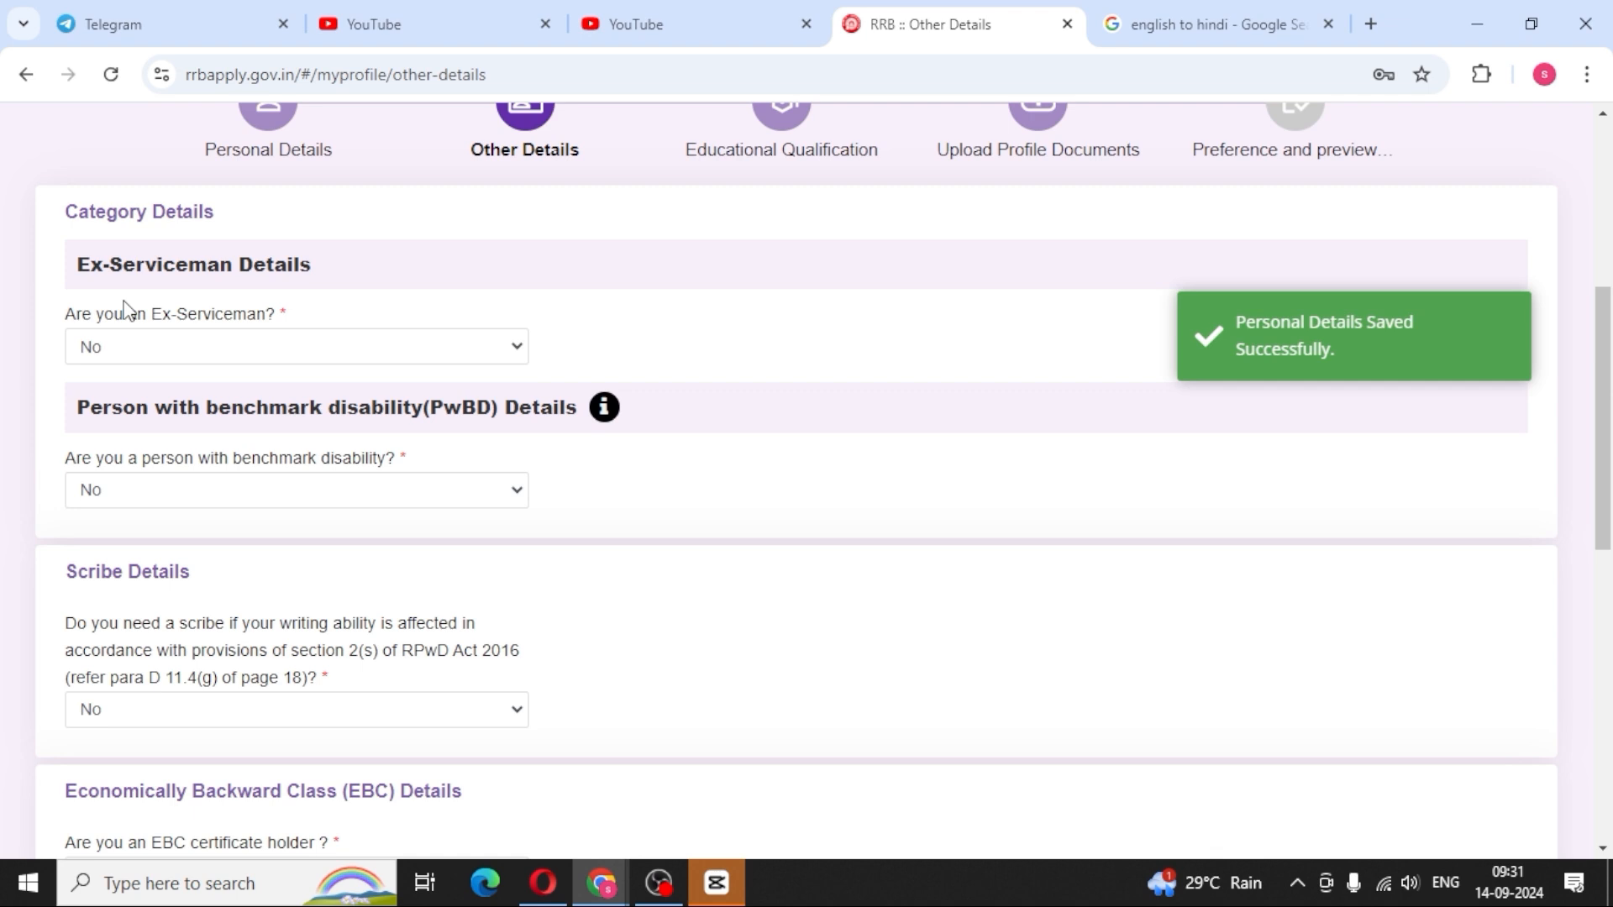
scroll(357, 497, down, 4)
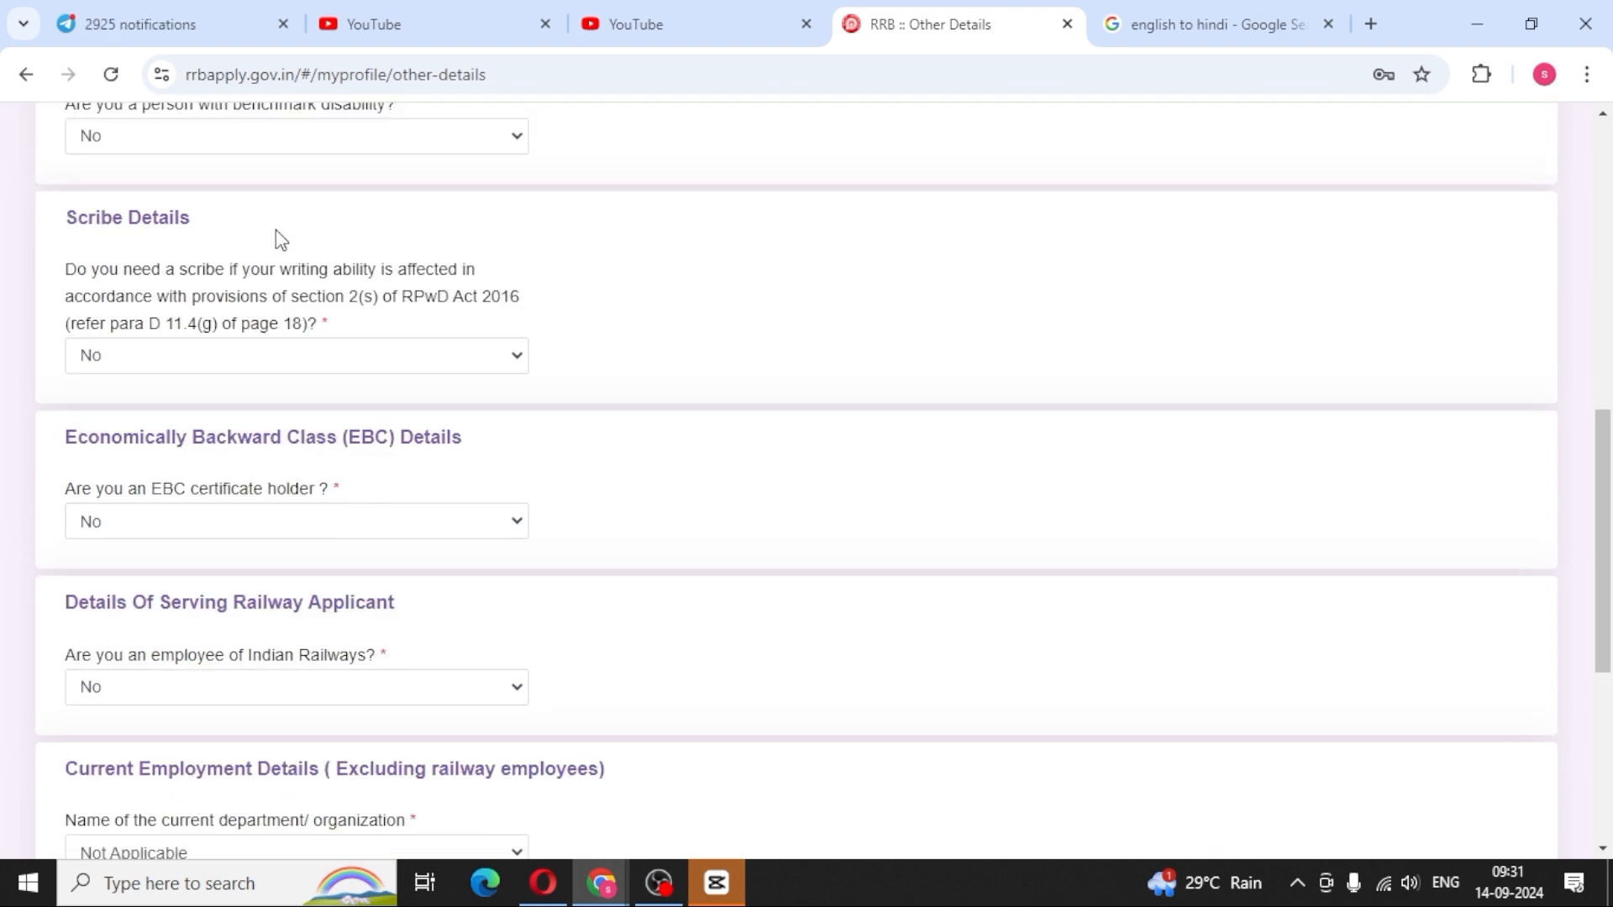
scroll(355, 465, up, 3)
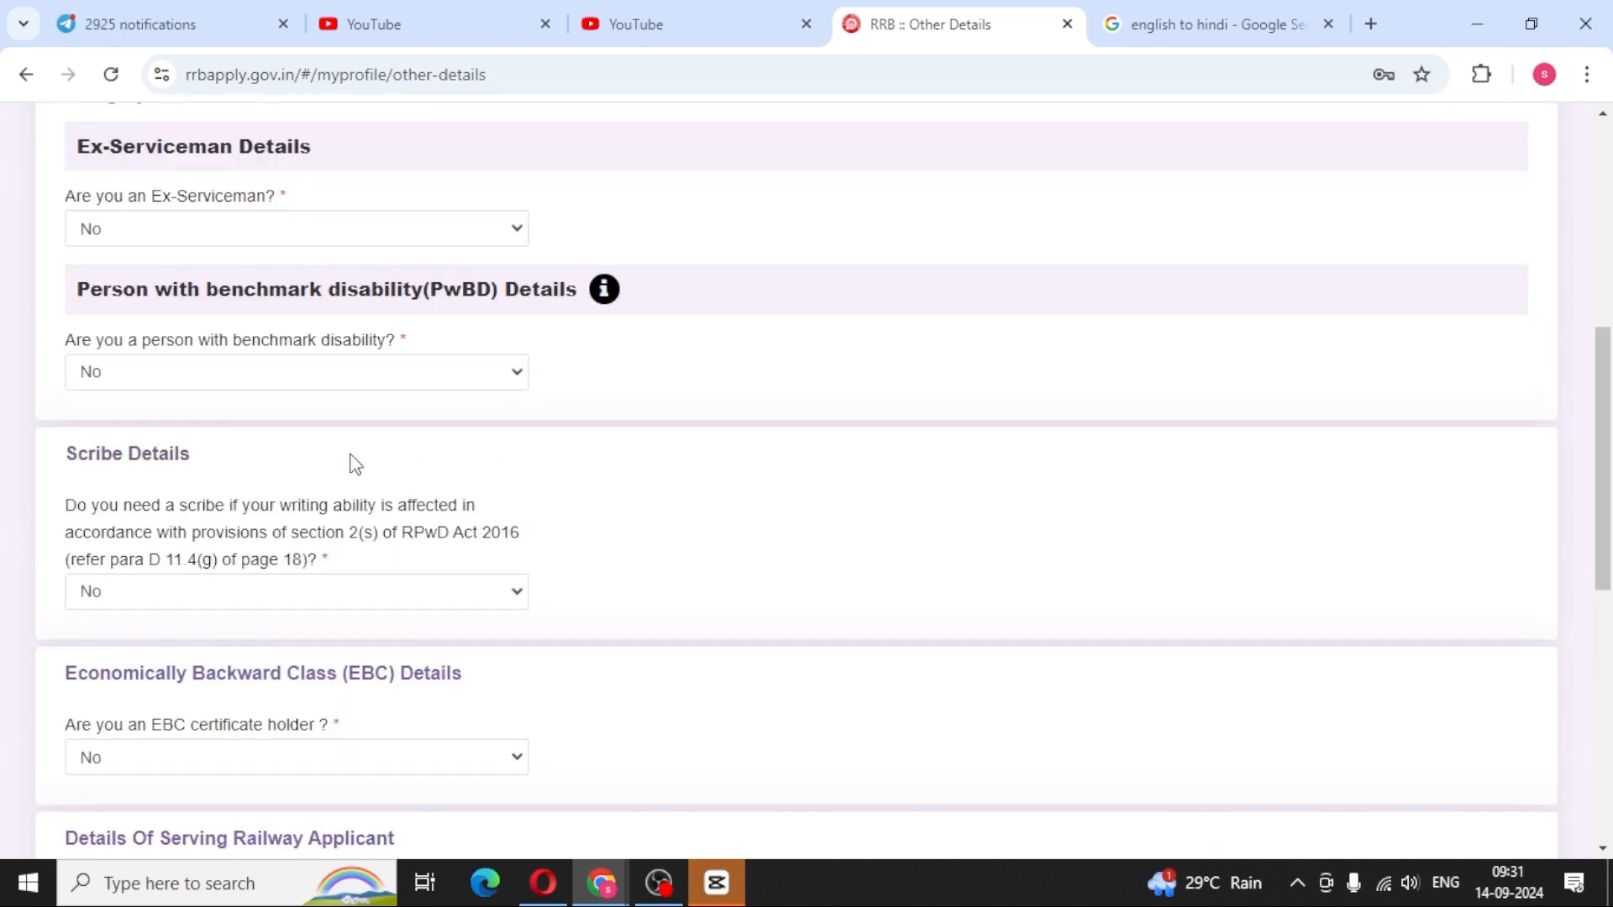
scroll(349, 461, down, 1)
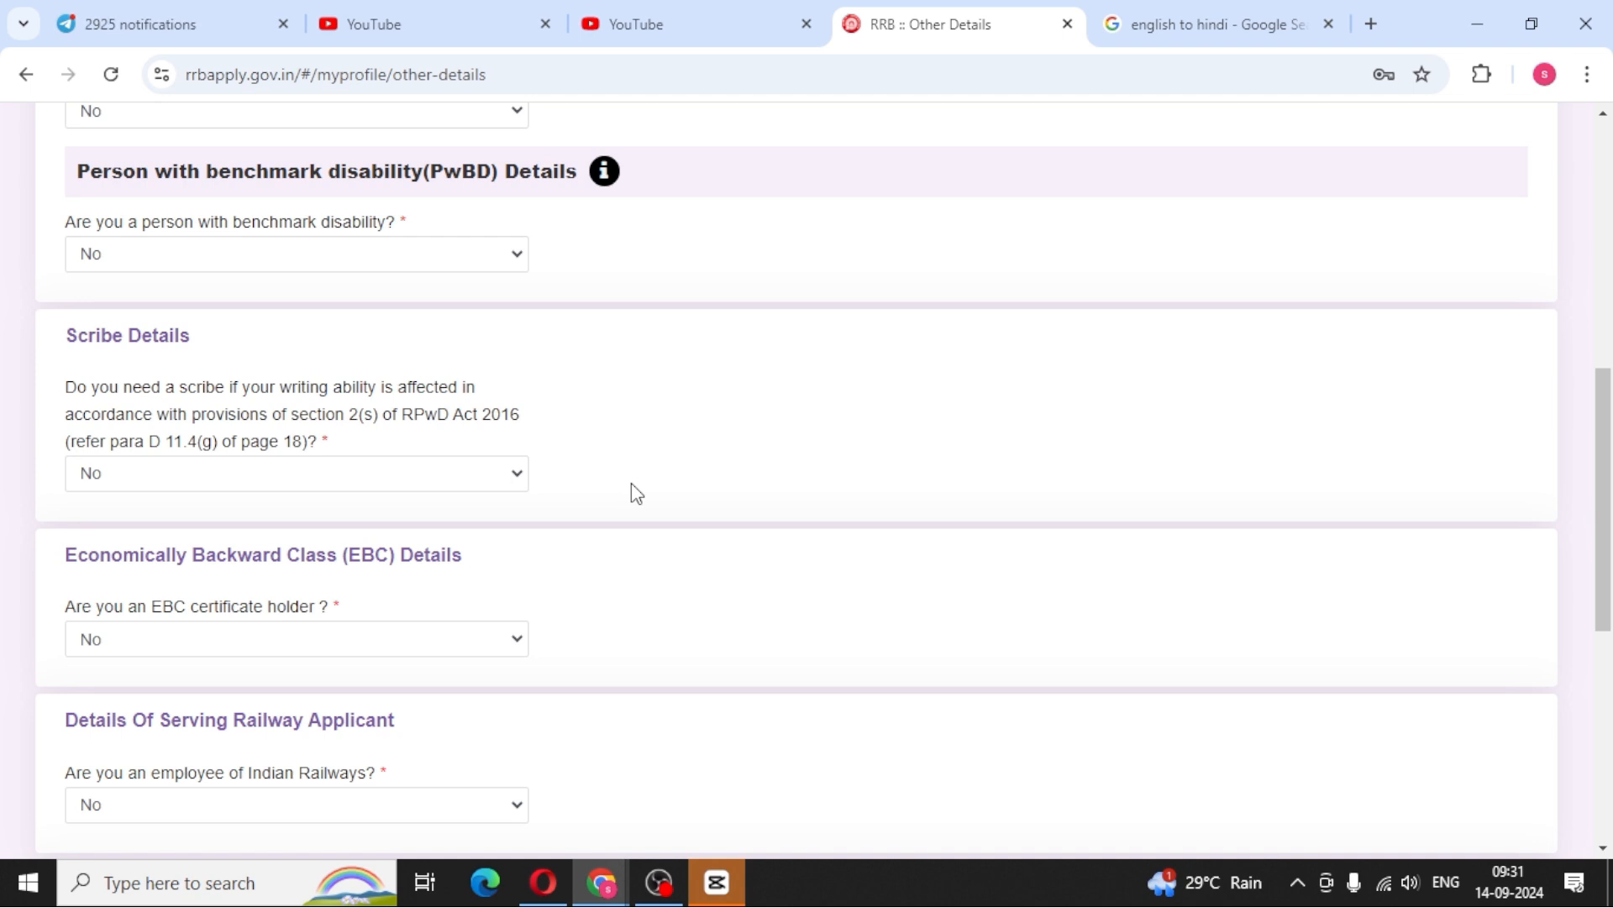
- Select Not Applicable as the current department or organization in the Current Employment Details
scroll(636, 493, down, 2)
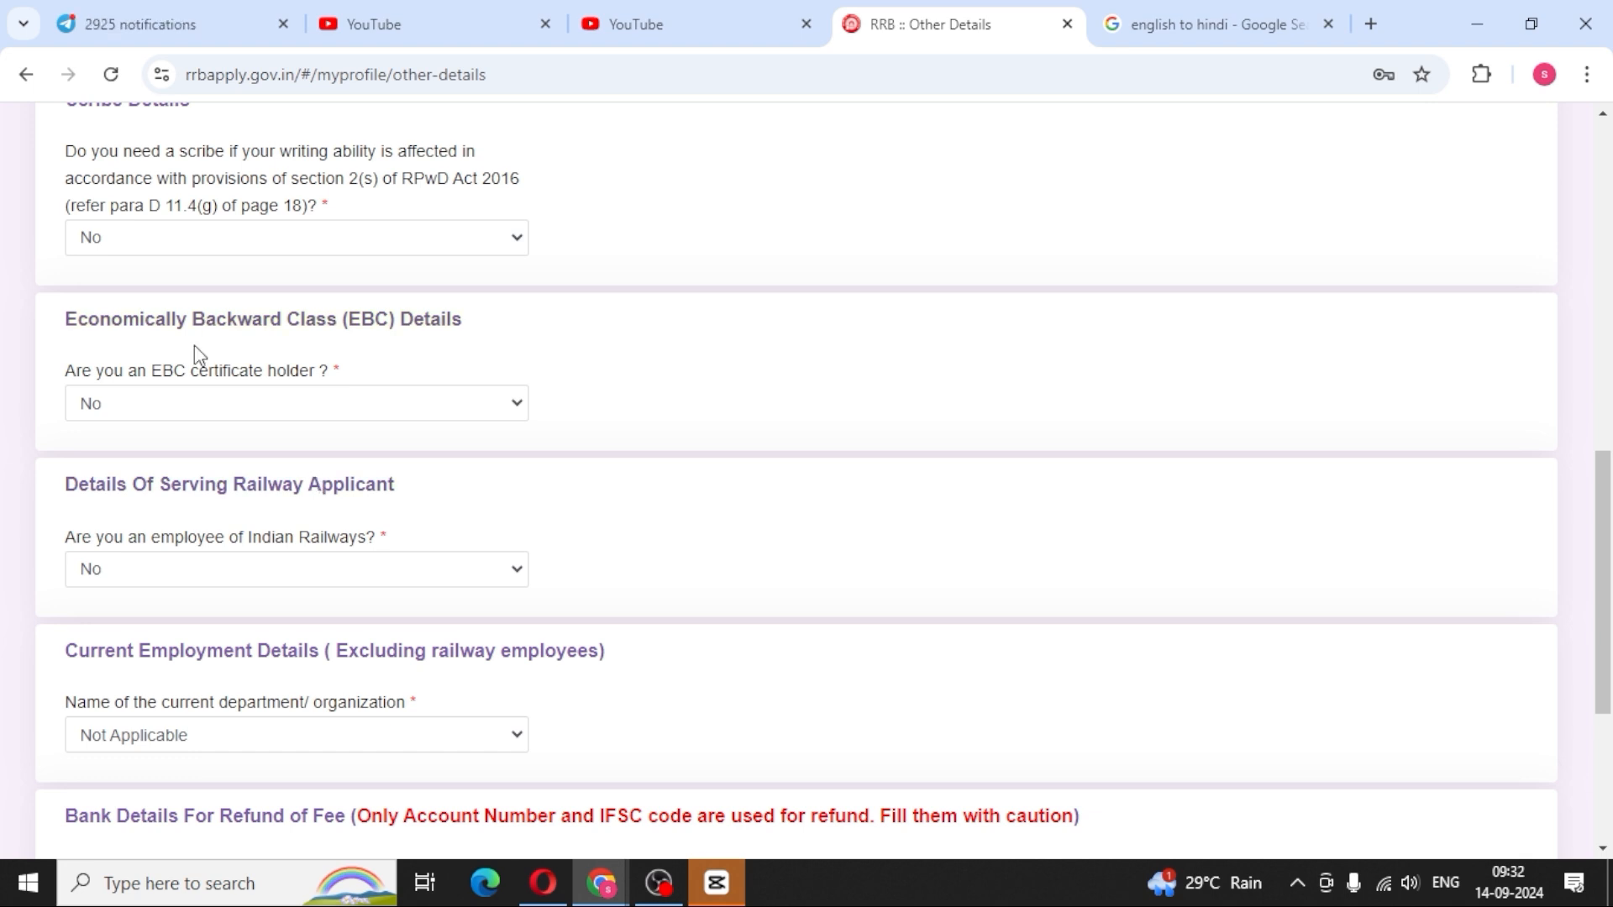
scroll(260, 546, down, 3)
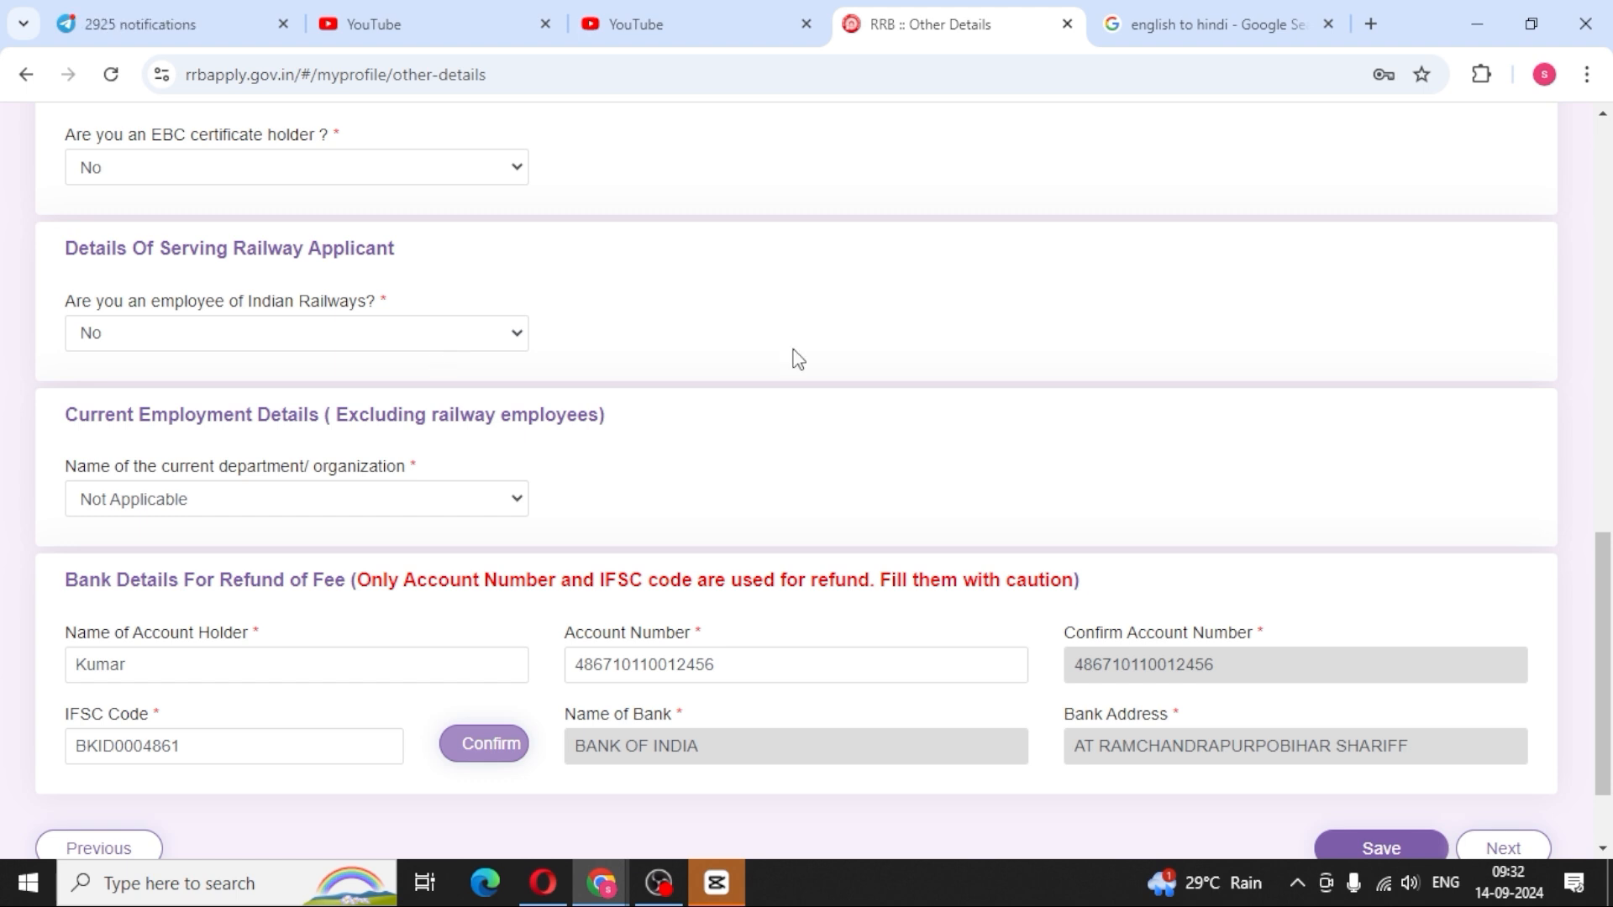
scroll(680, 658, down, 3)
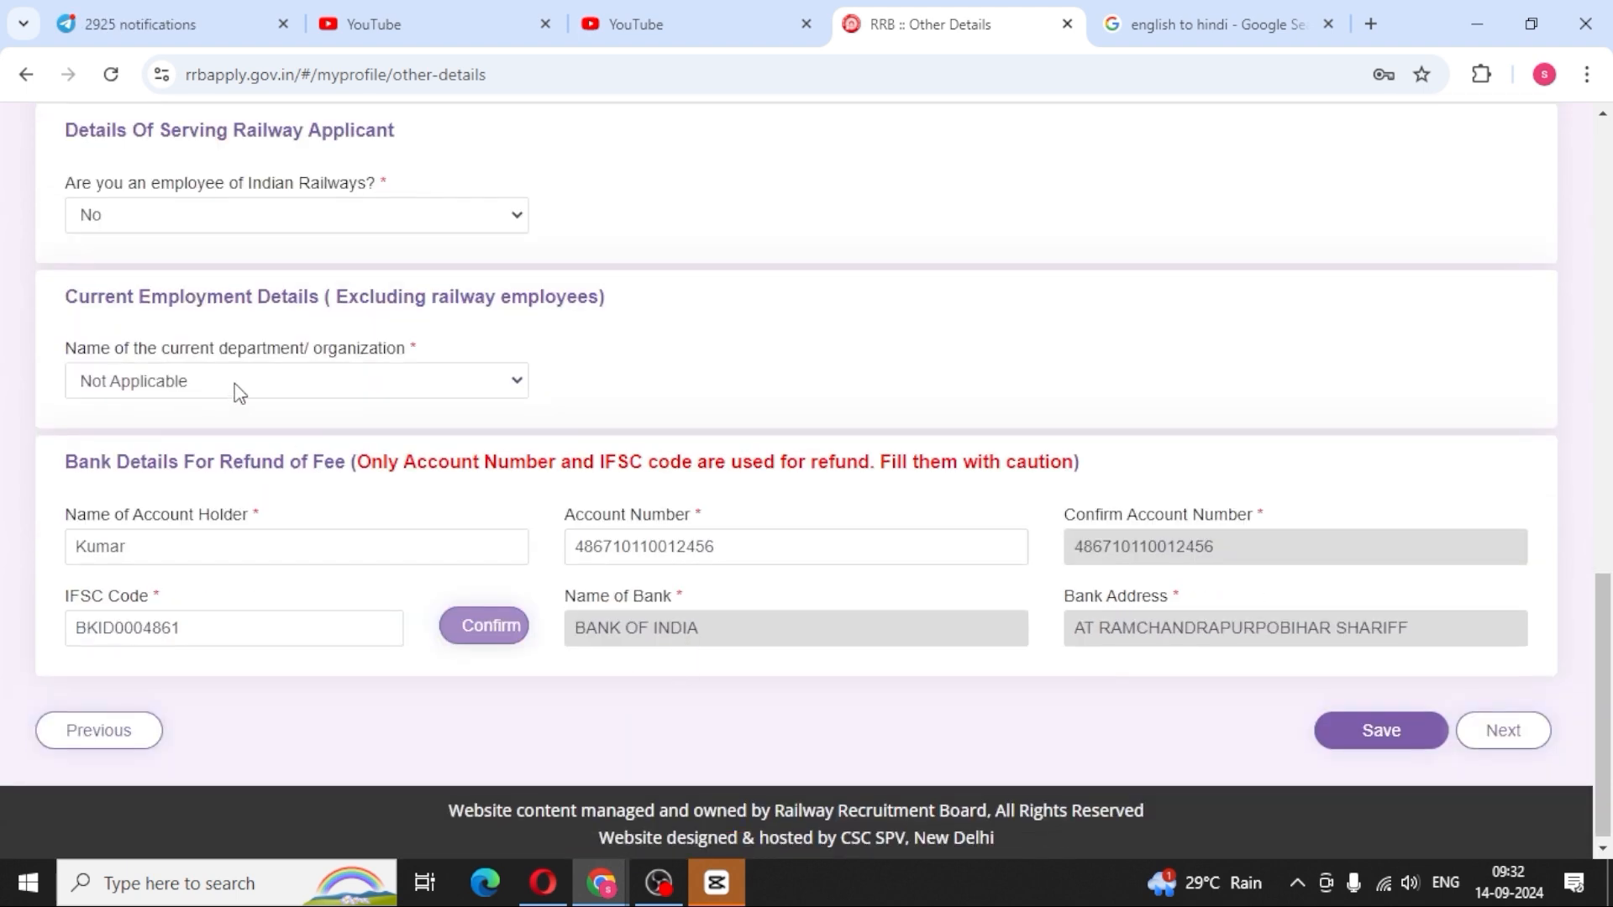
click(308, 388)
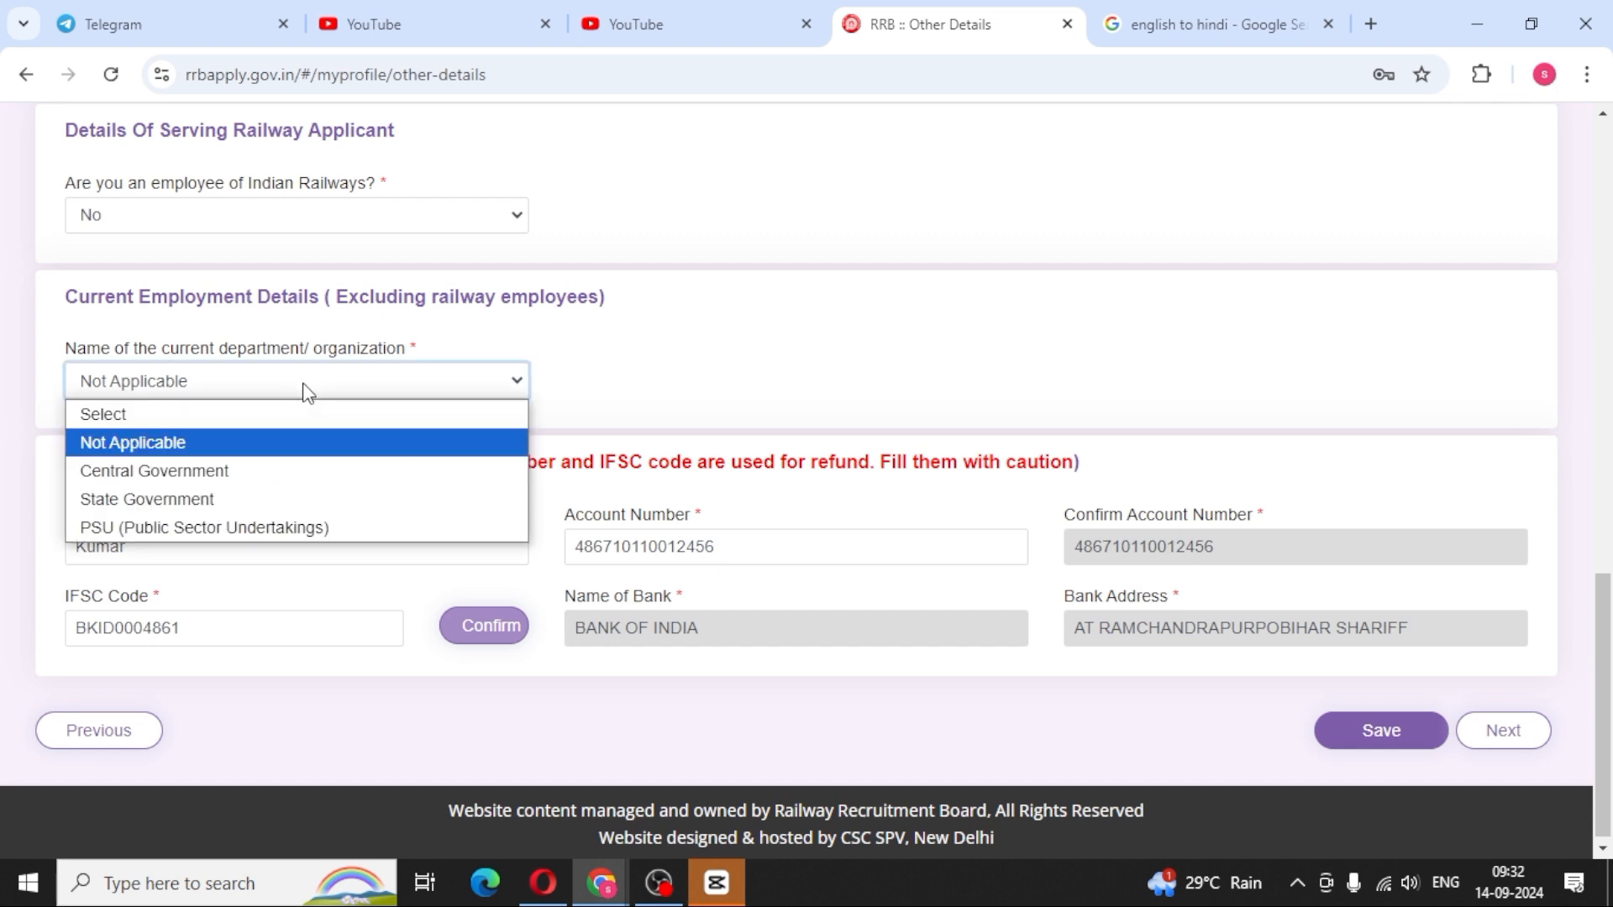
click(124, 443)
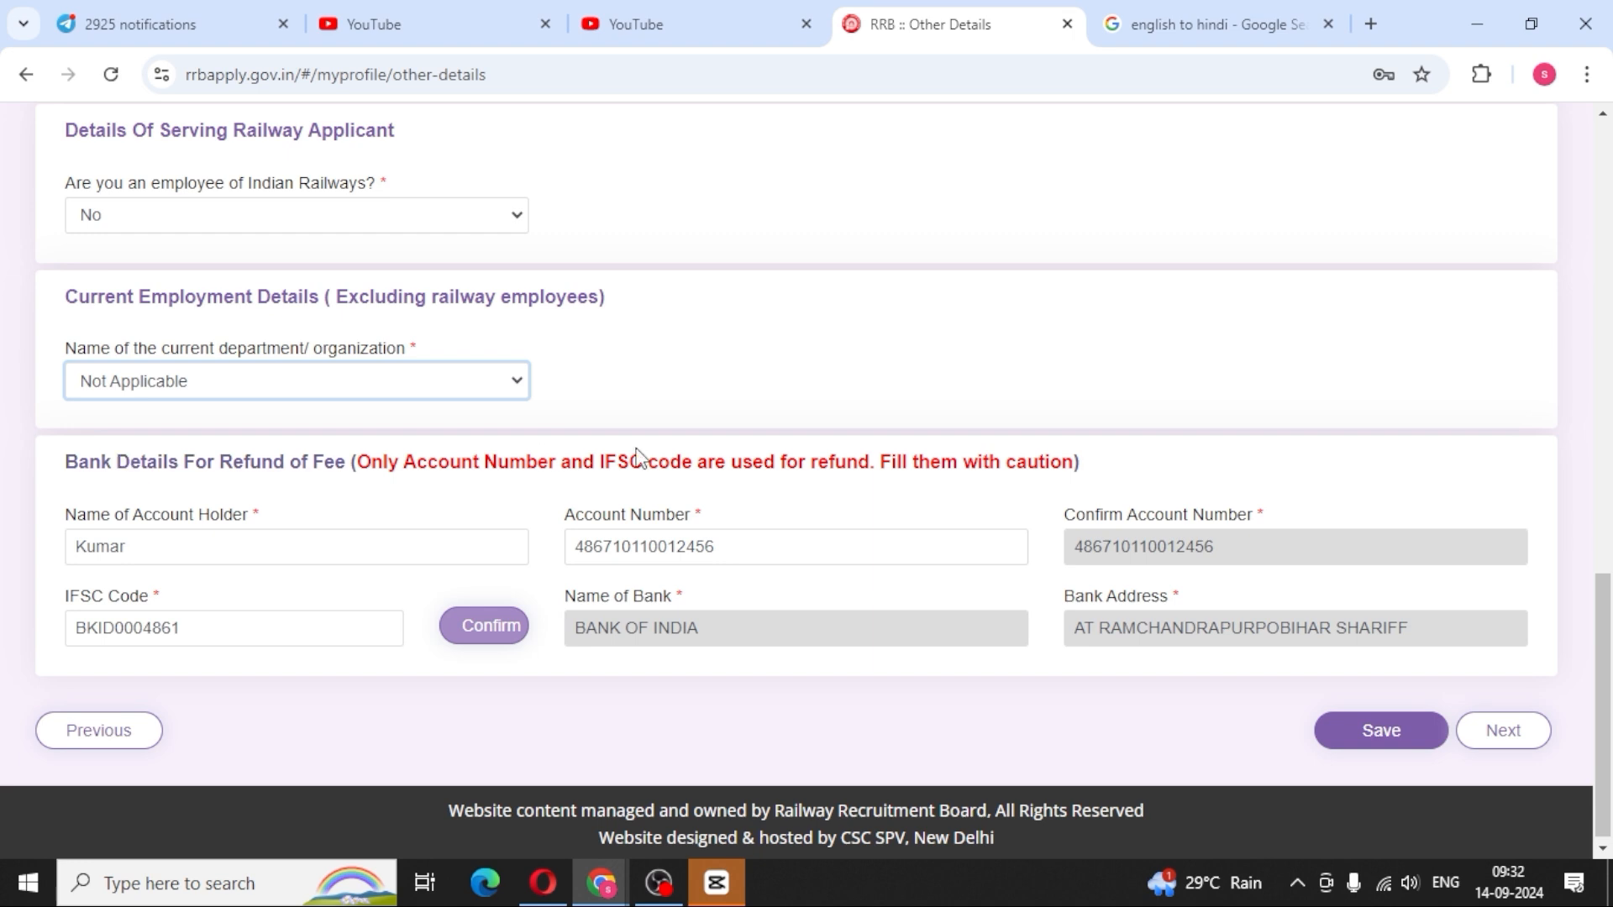
- Review the bank details for the fee refund, including the account holder name and account number fields
scroll(386, 514, down, 1)
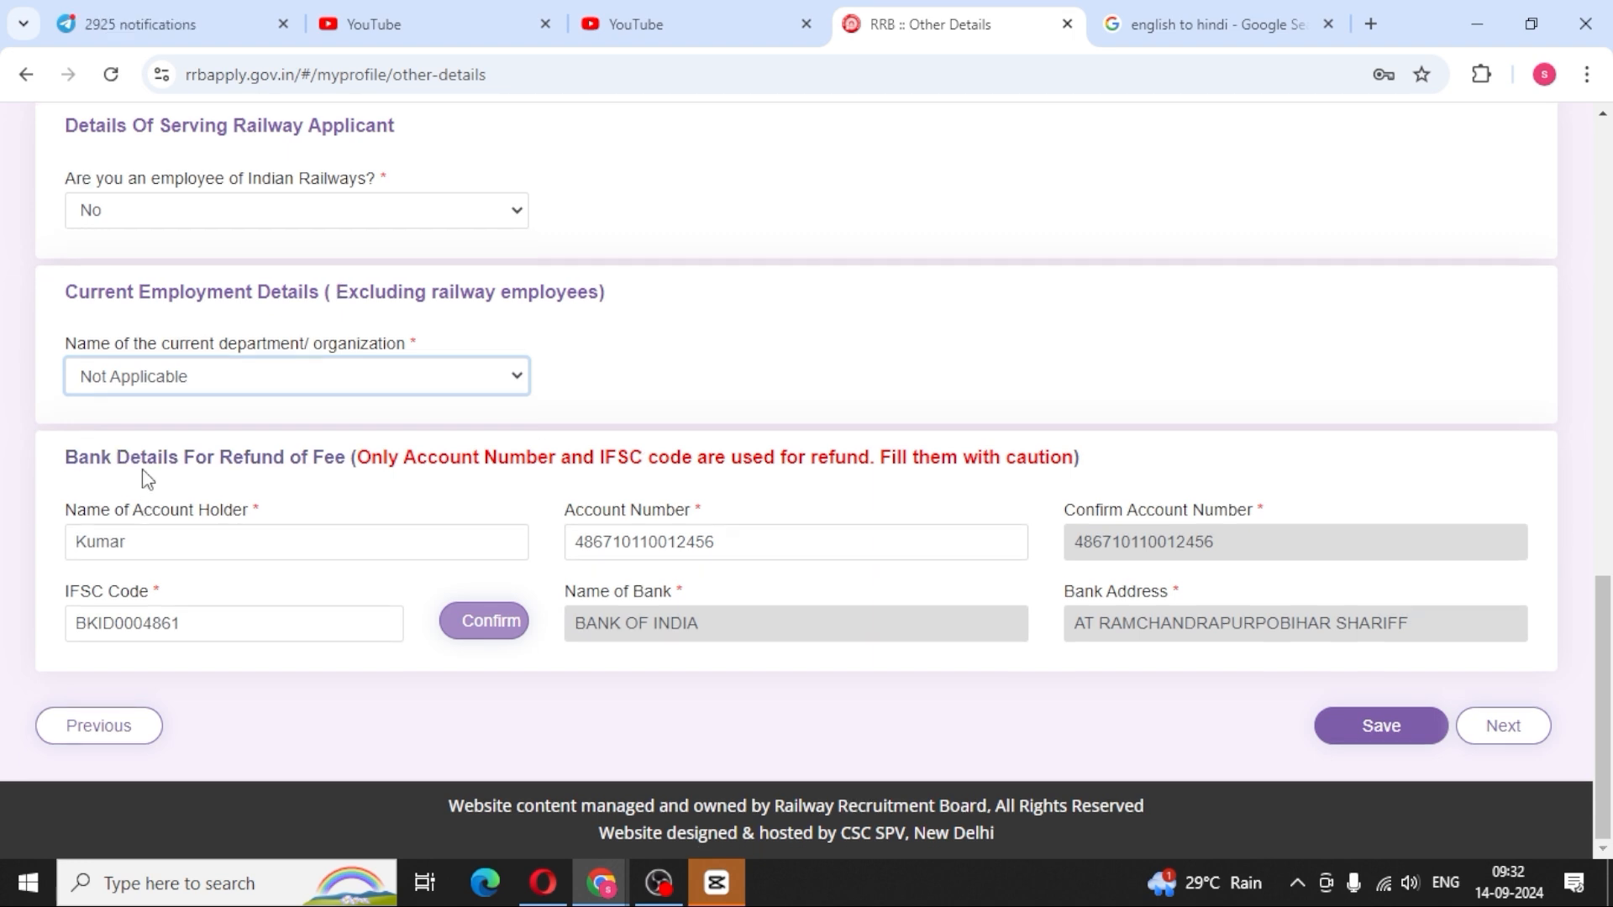
drag(56, 459, 1285, 486)
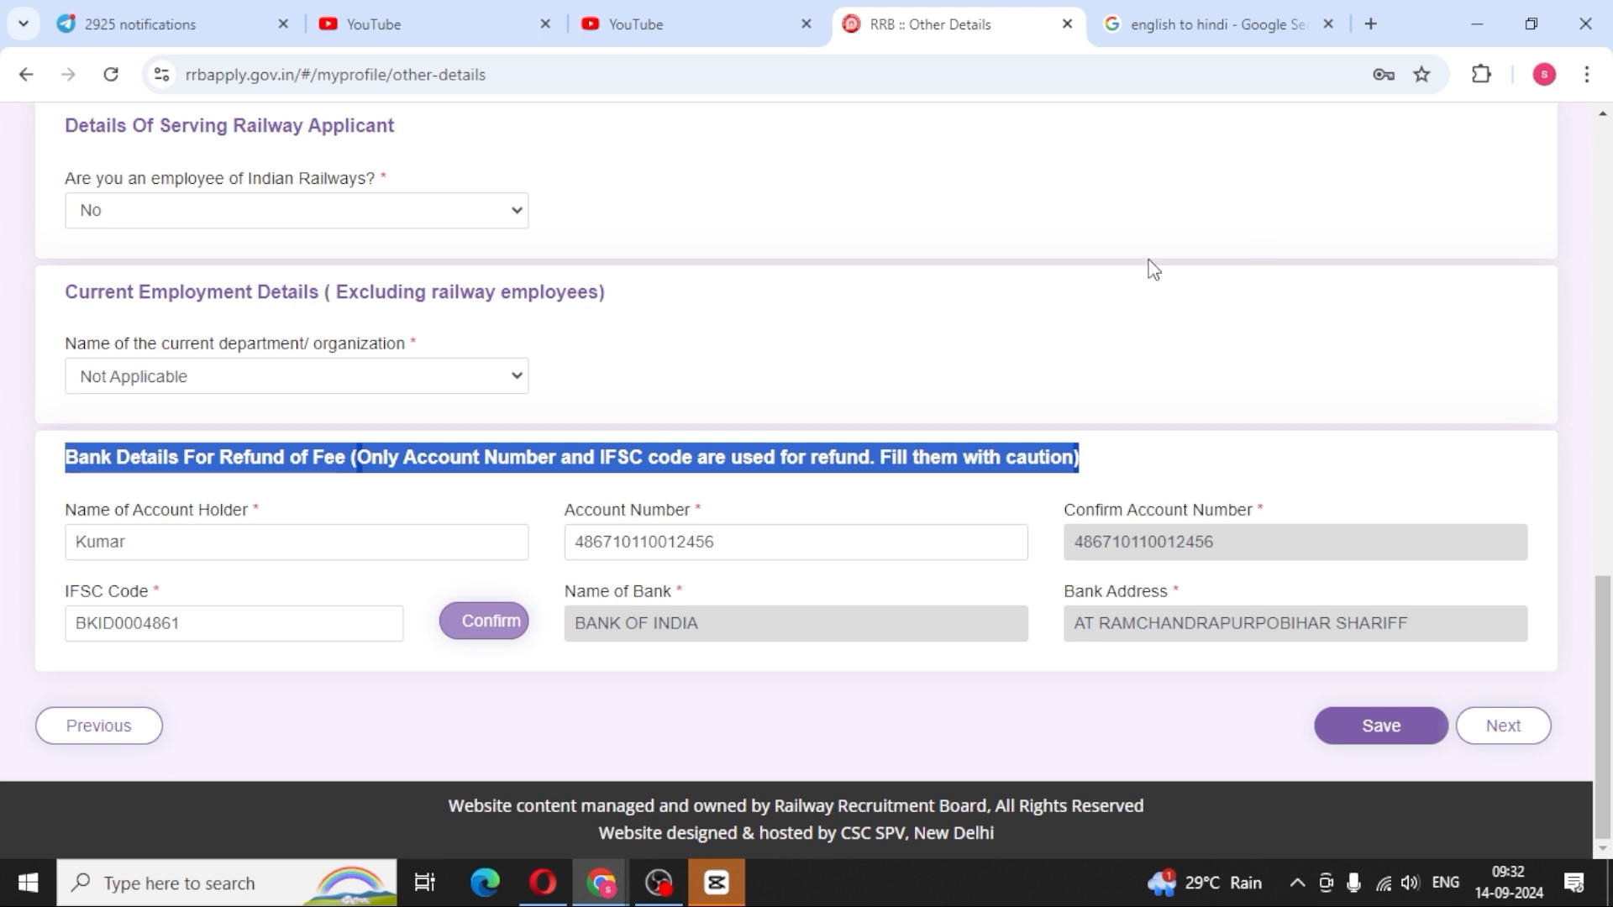
click(379, 547)
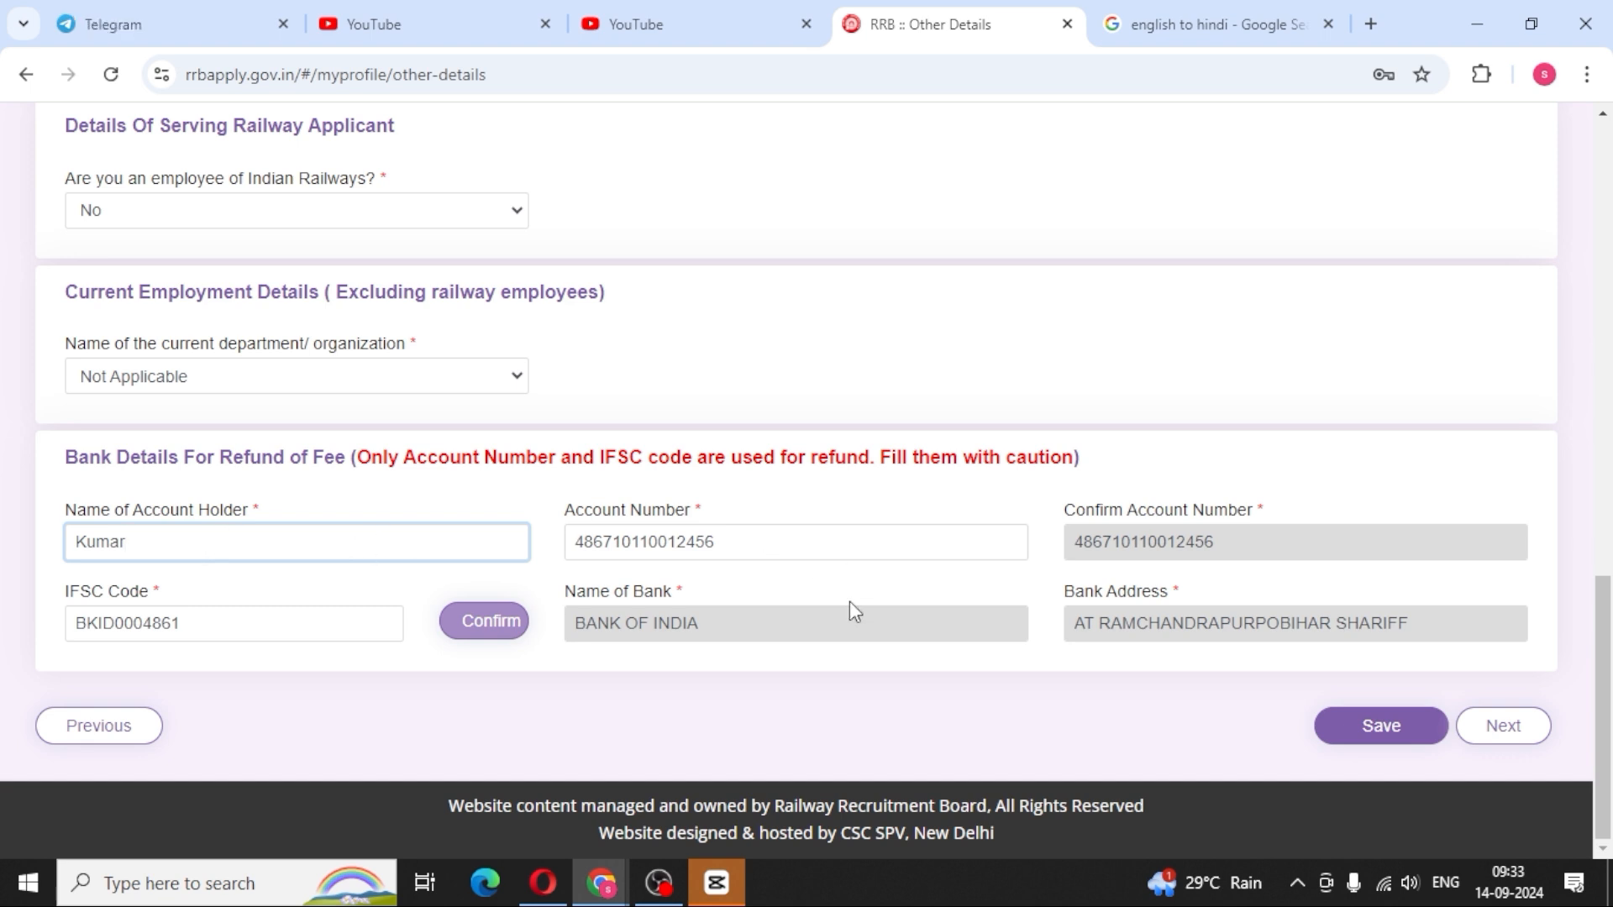
click(834, 546)
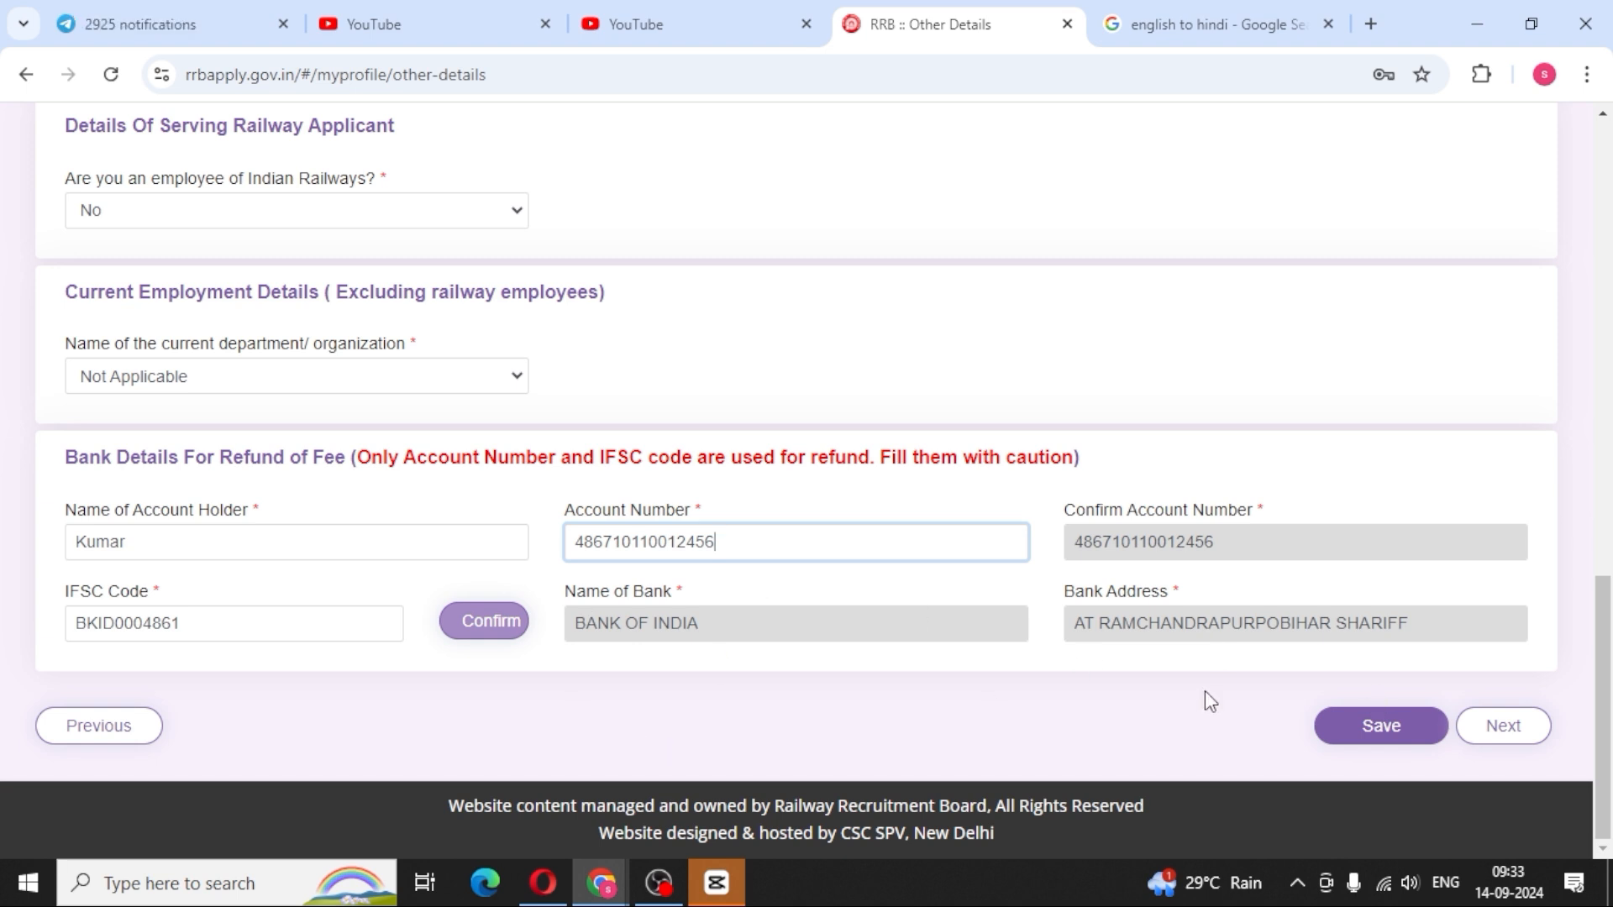
- Save the Other Details section and proceed to the Educational Qualification section
click(1390, 734)
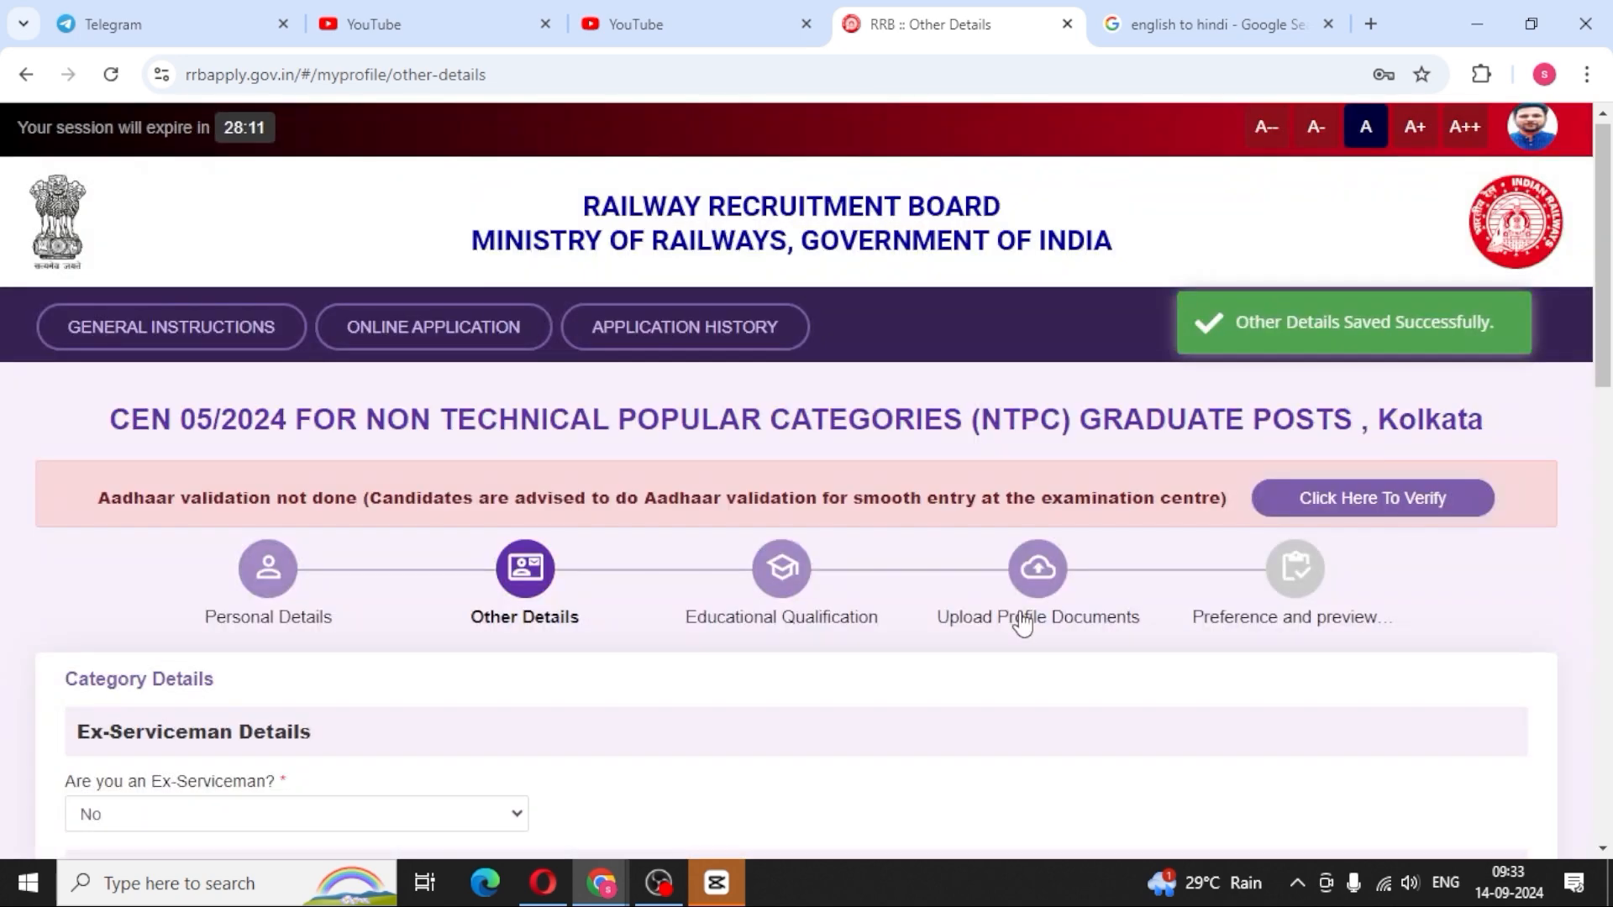
scroll(1023, 621, down, 1)
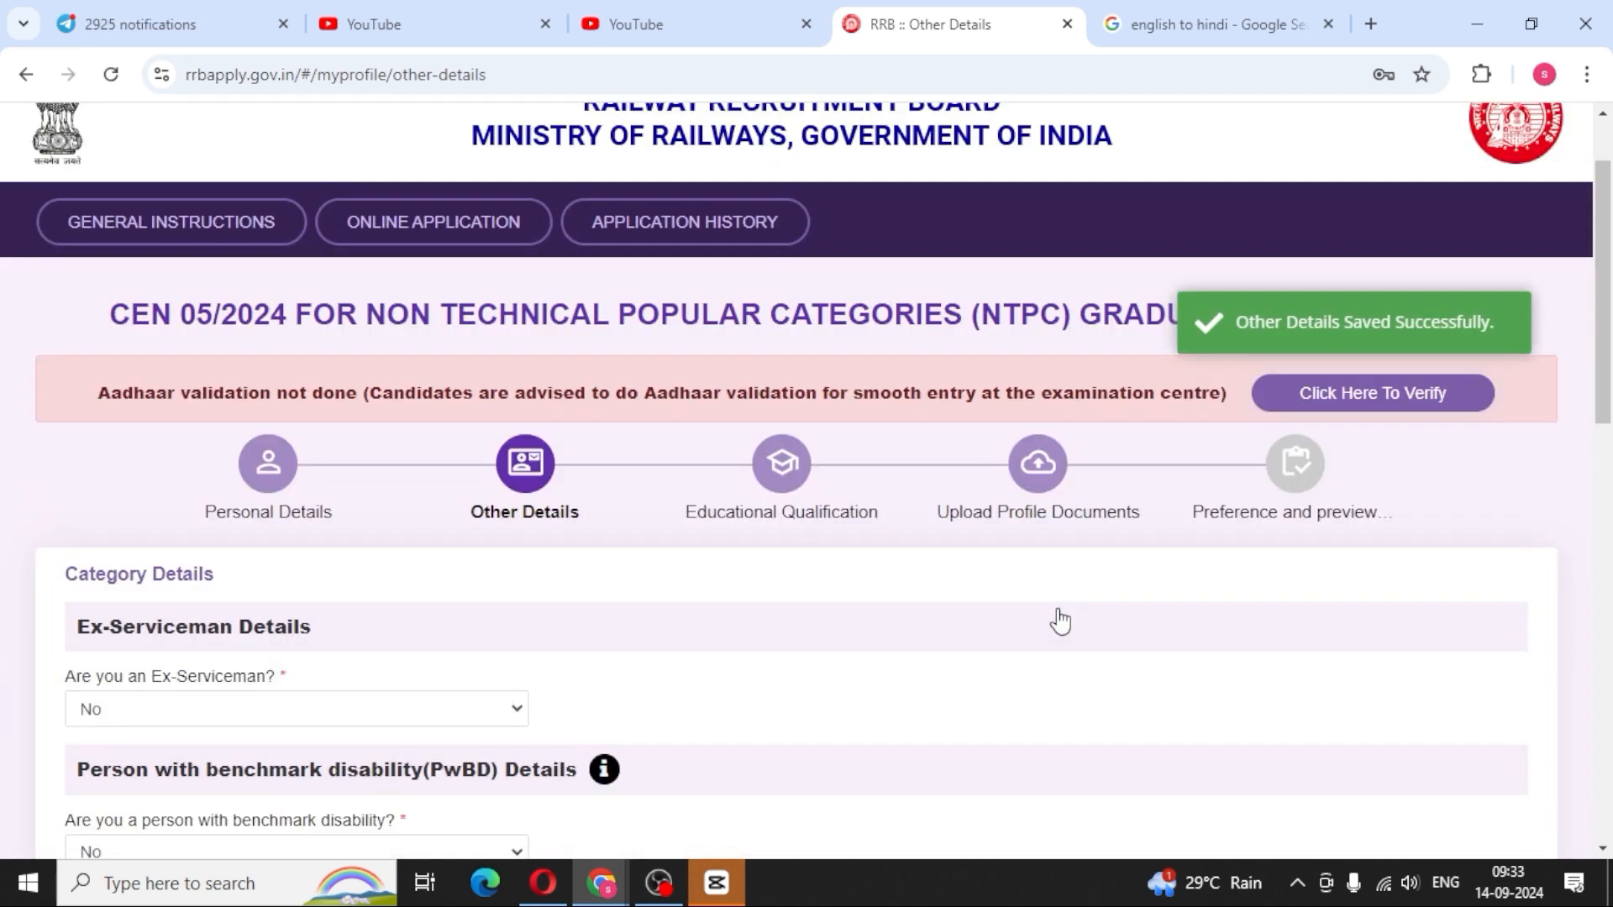
scroll(1058, 621, down, 6)
scroll(1063, 638, down, 5)
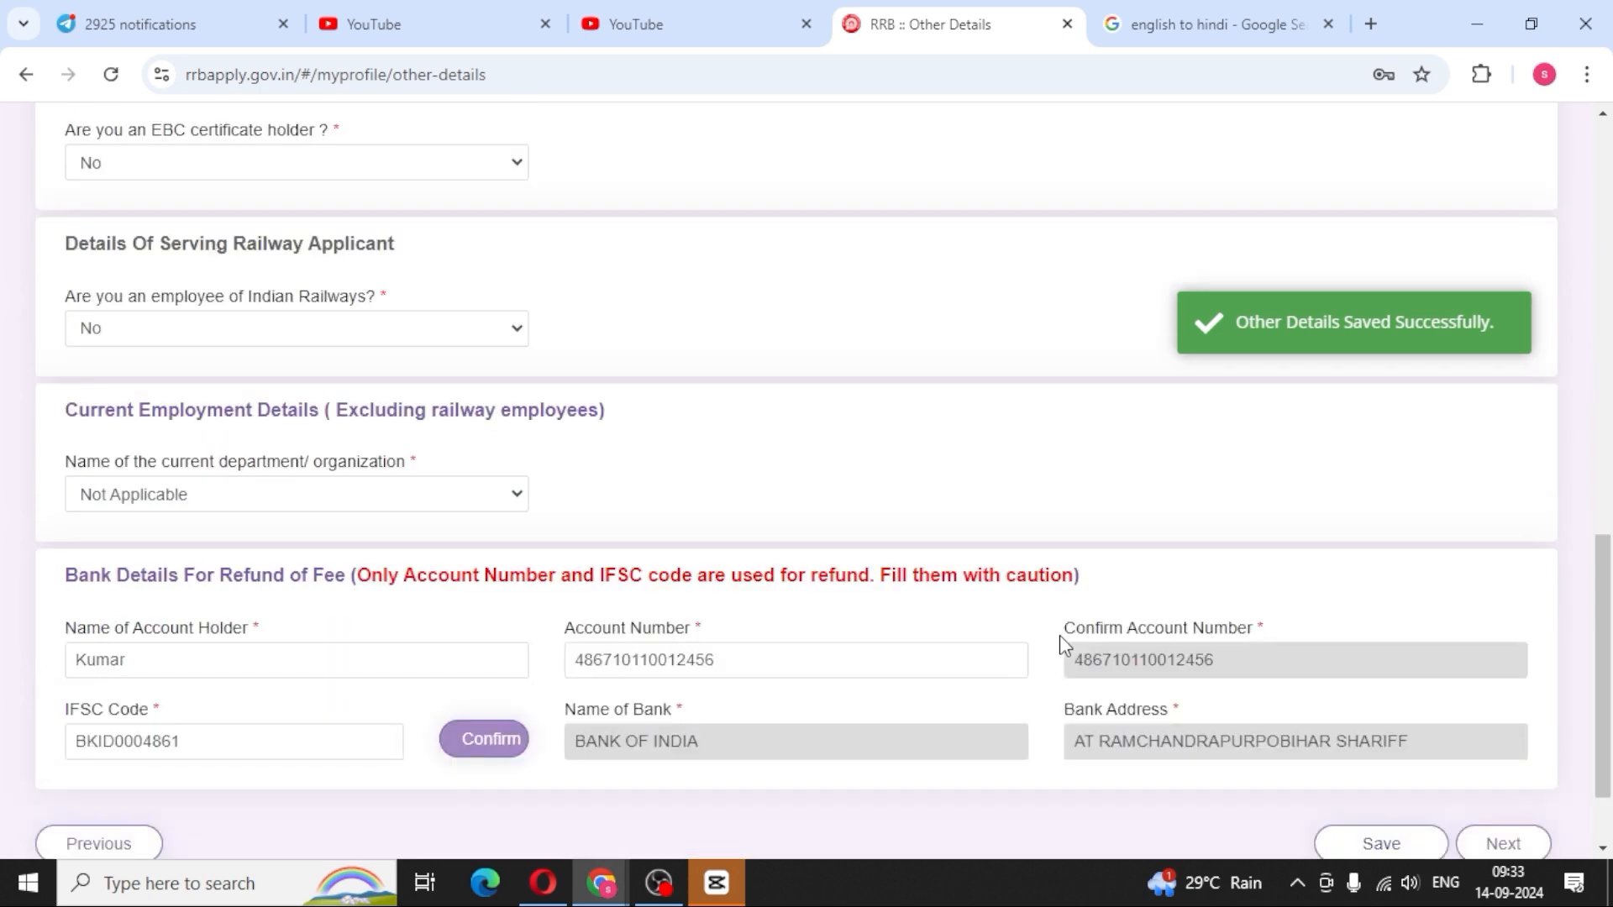
click(1522, 845)
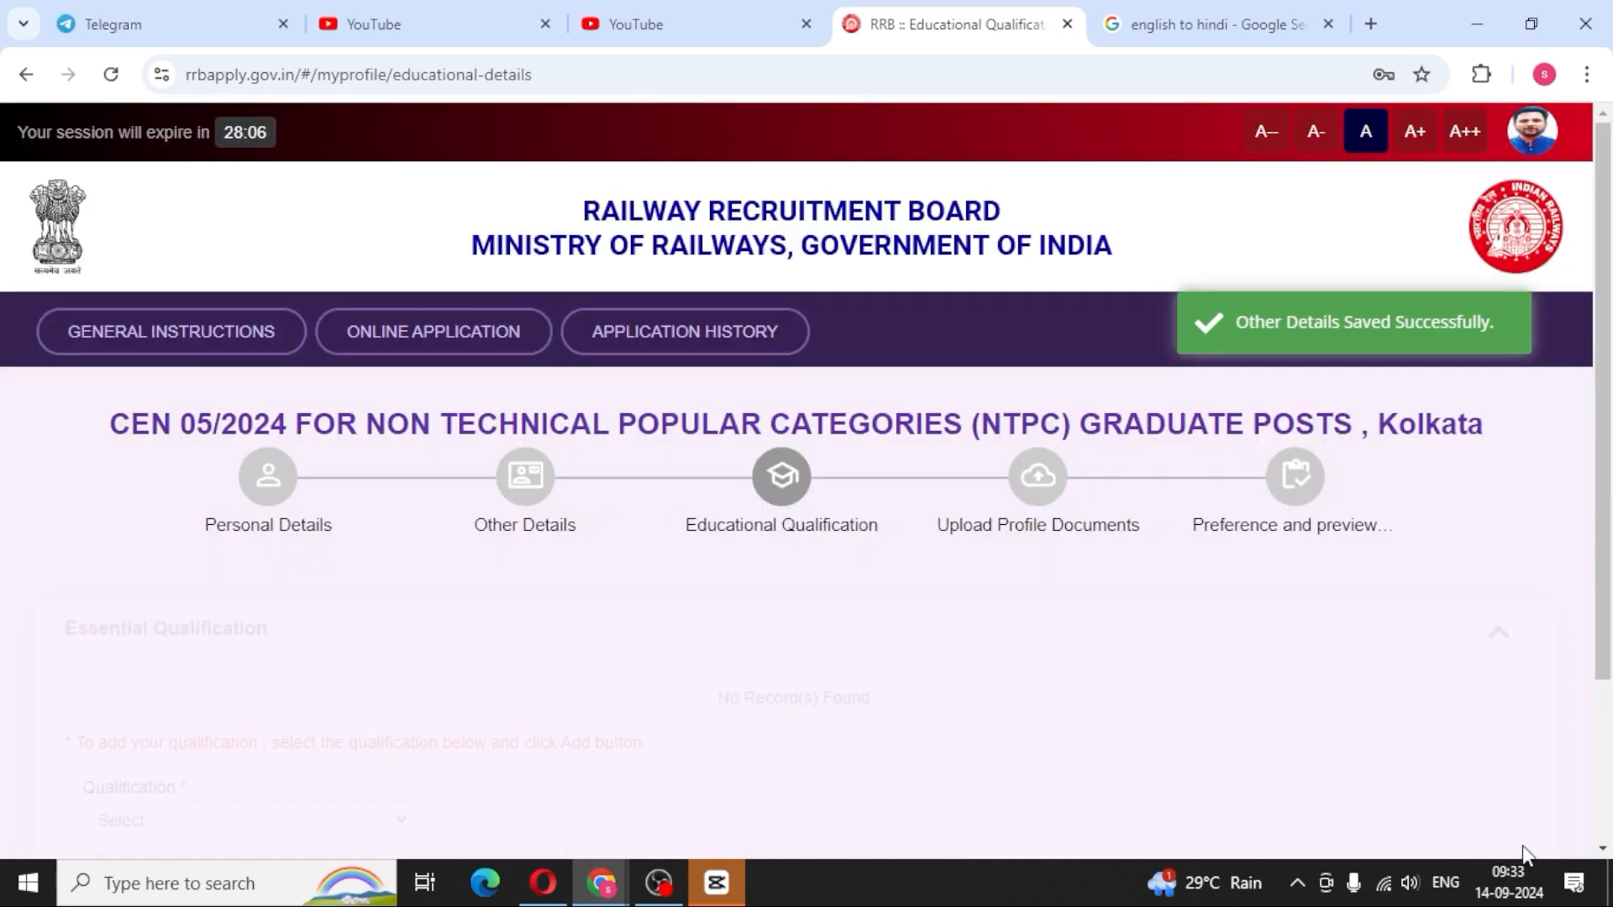
- Start a new essential qualification entry with Bachelor degree as both the qualification and the discipline
scroll(842, 648, down, 3)
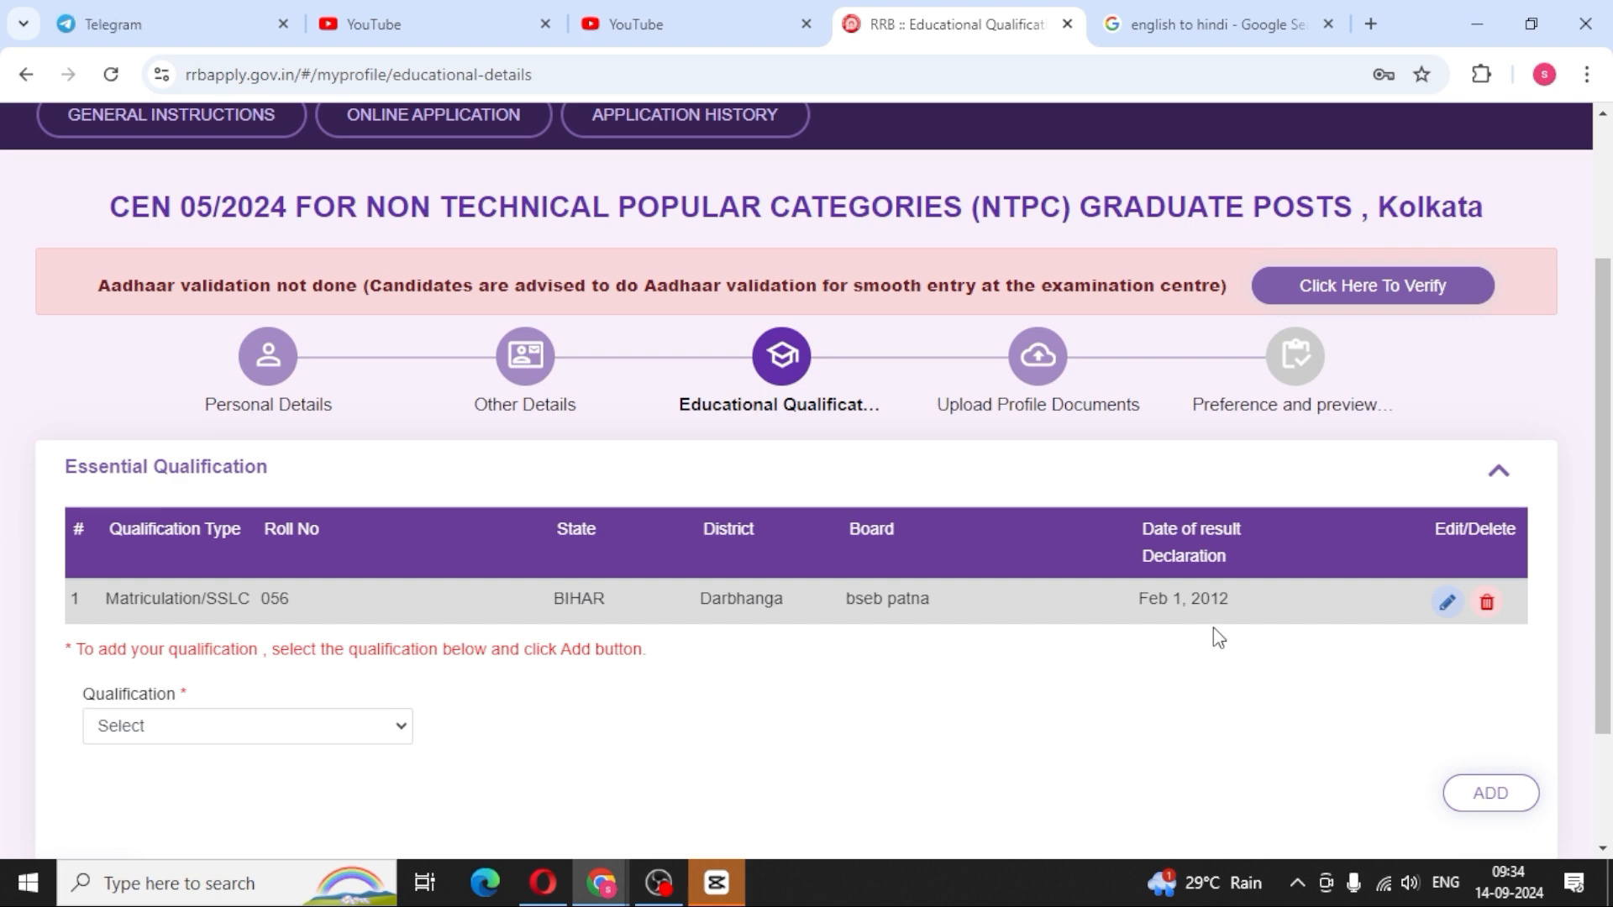
scroll(1214, 639, down, 2)
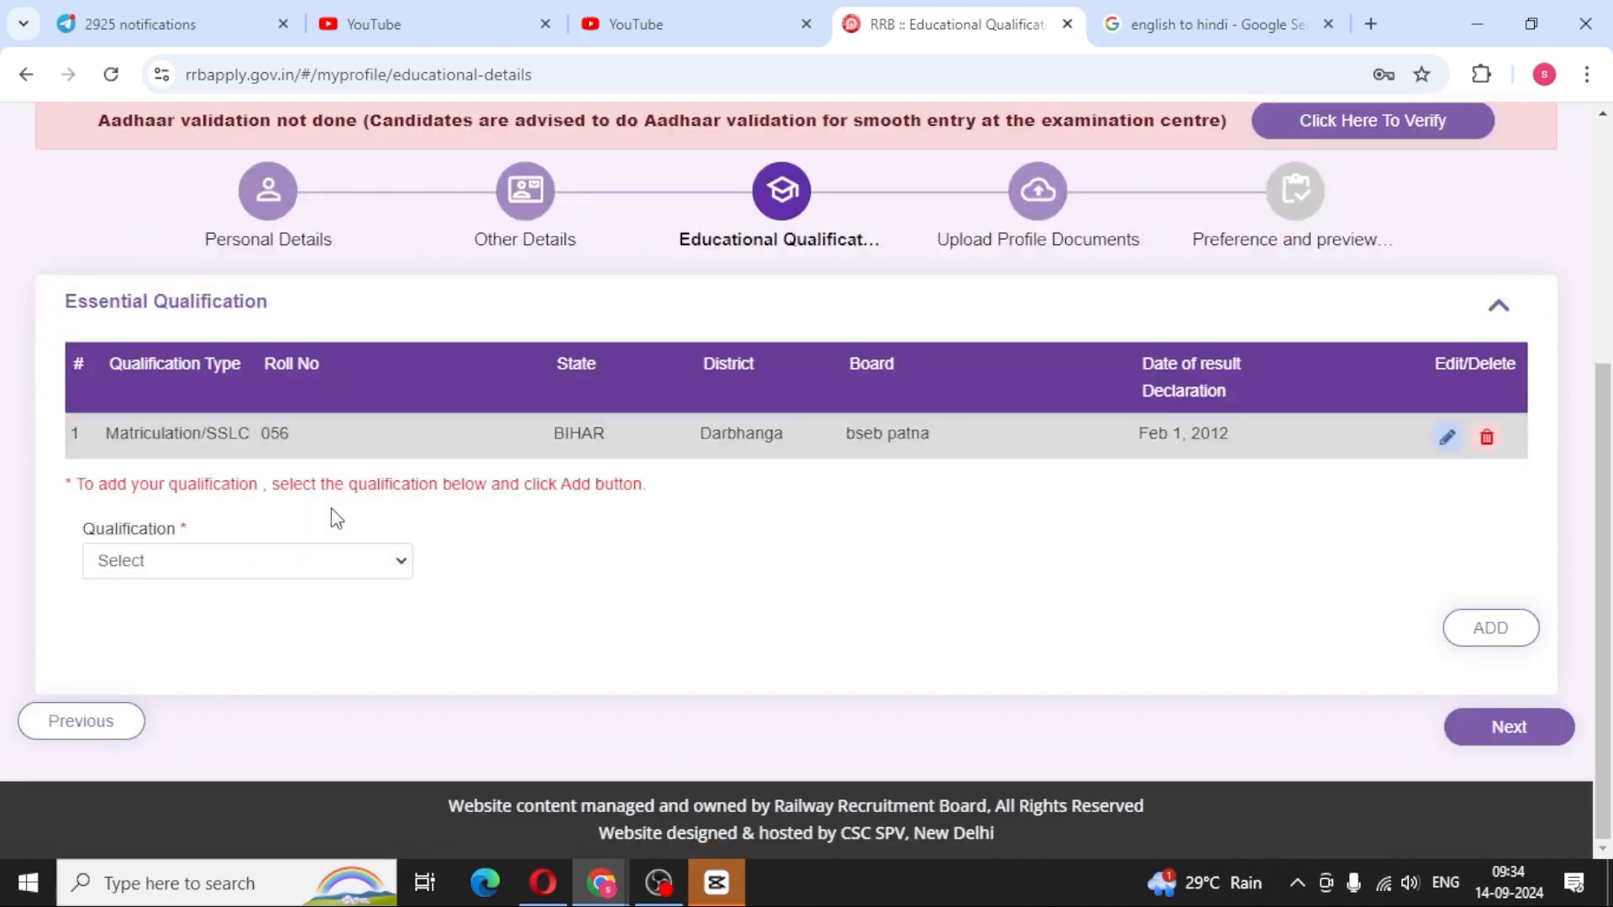
click(339, 578)
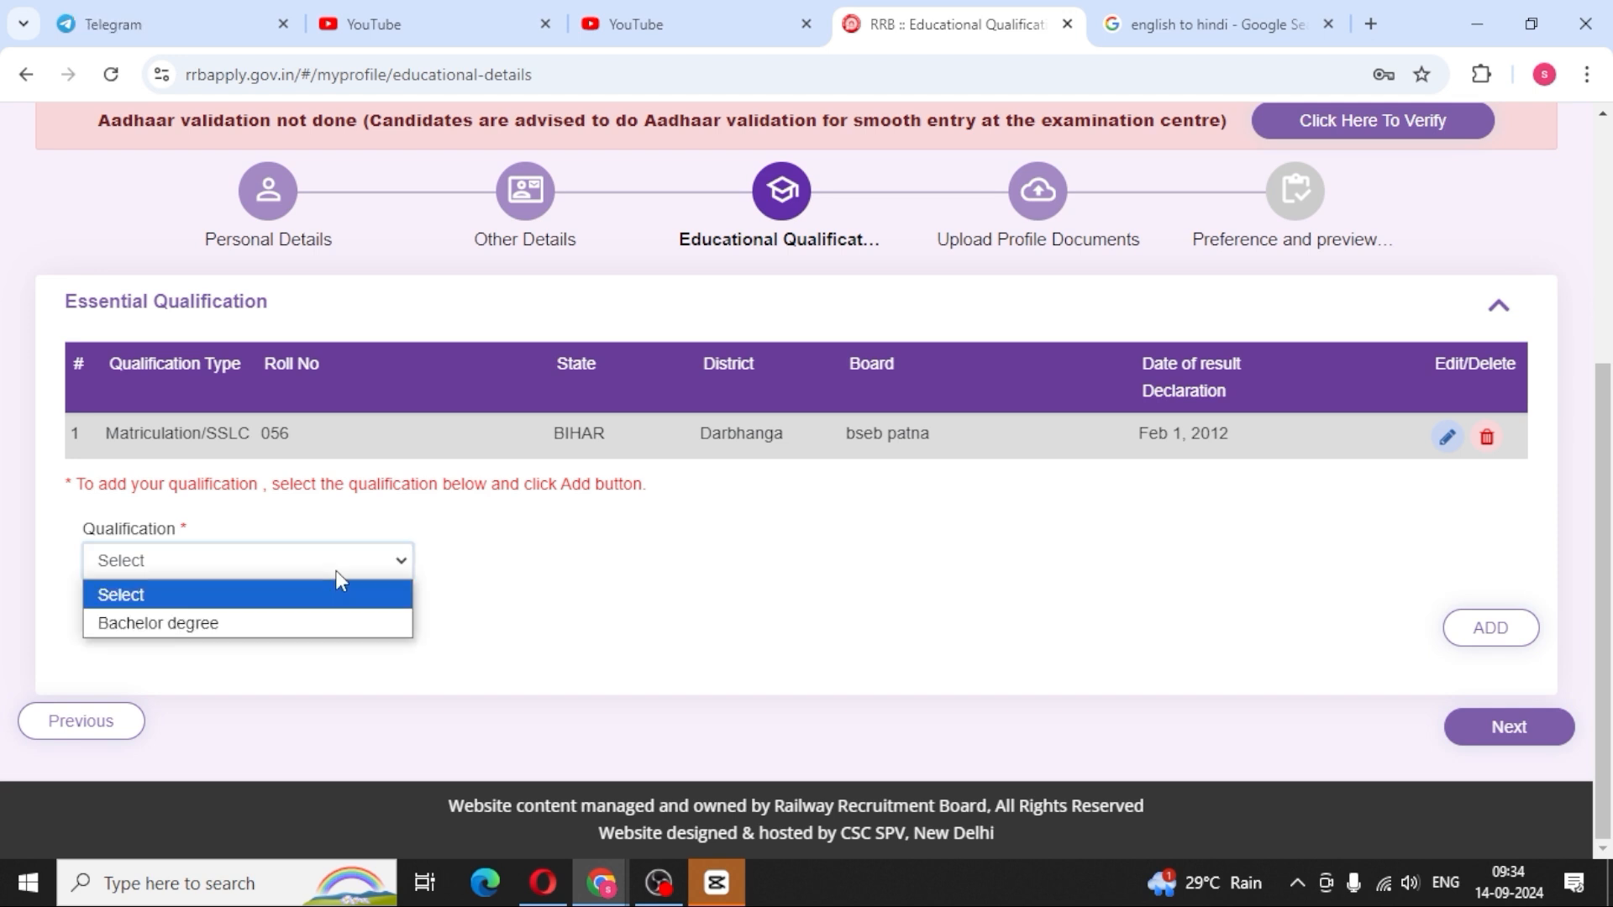
click(156, 624)
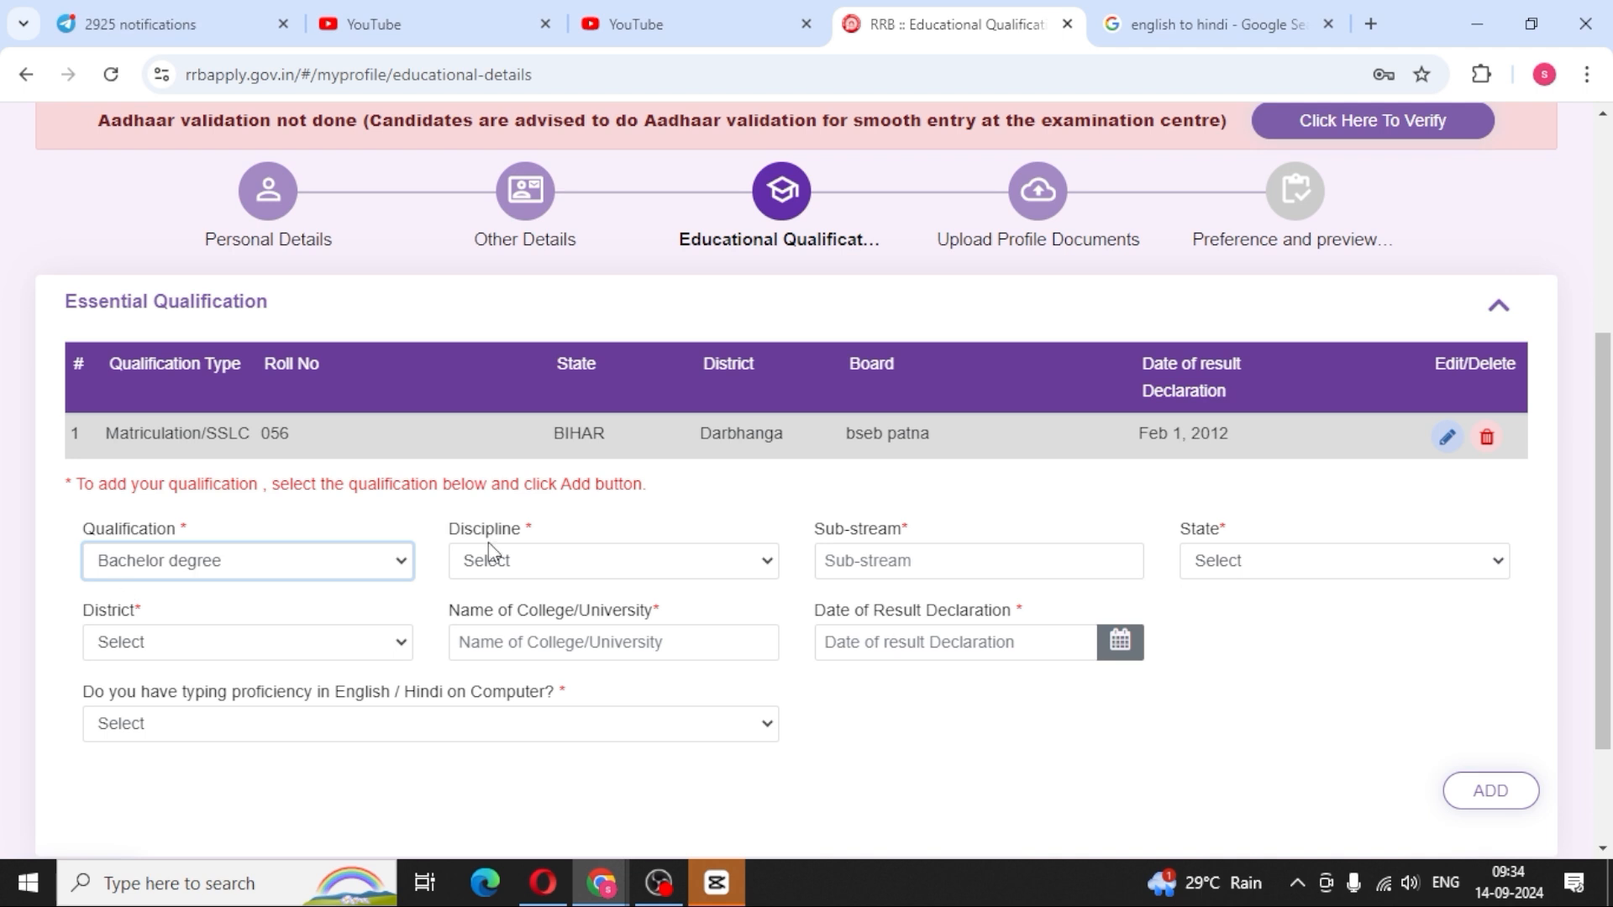
click(584, 560)
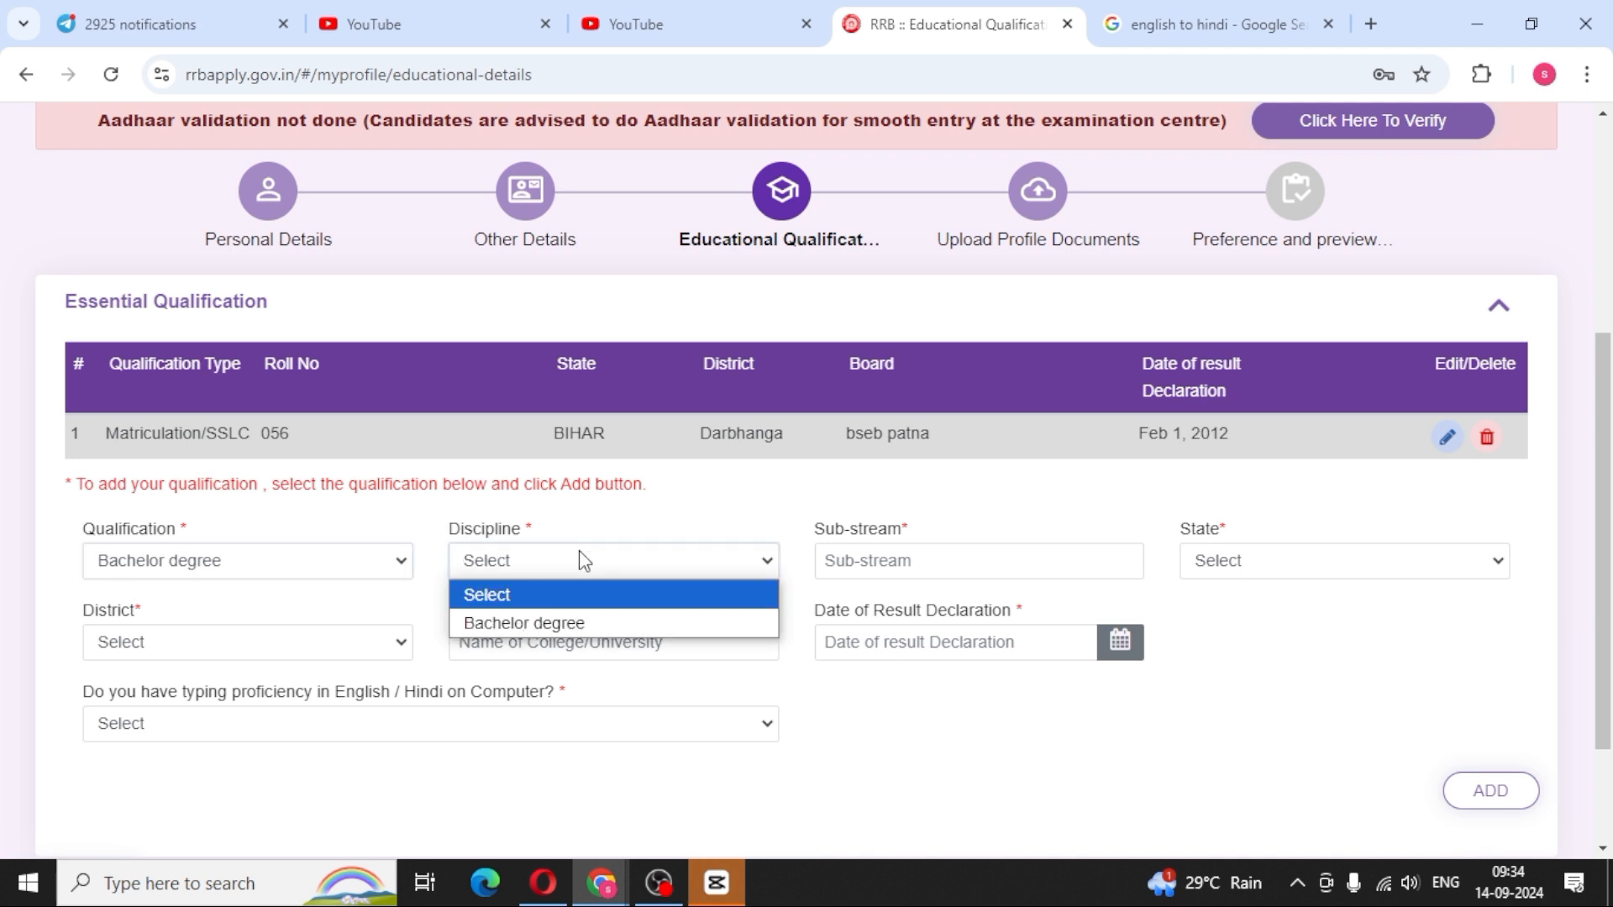
click(542, 621)
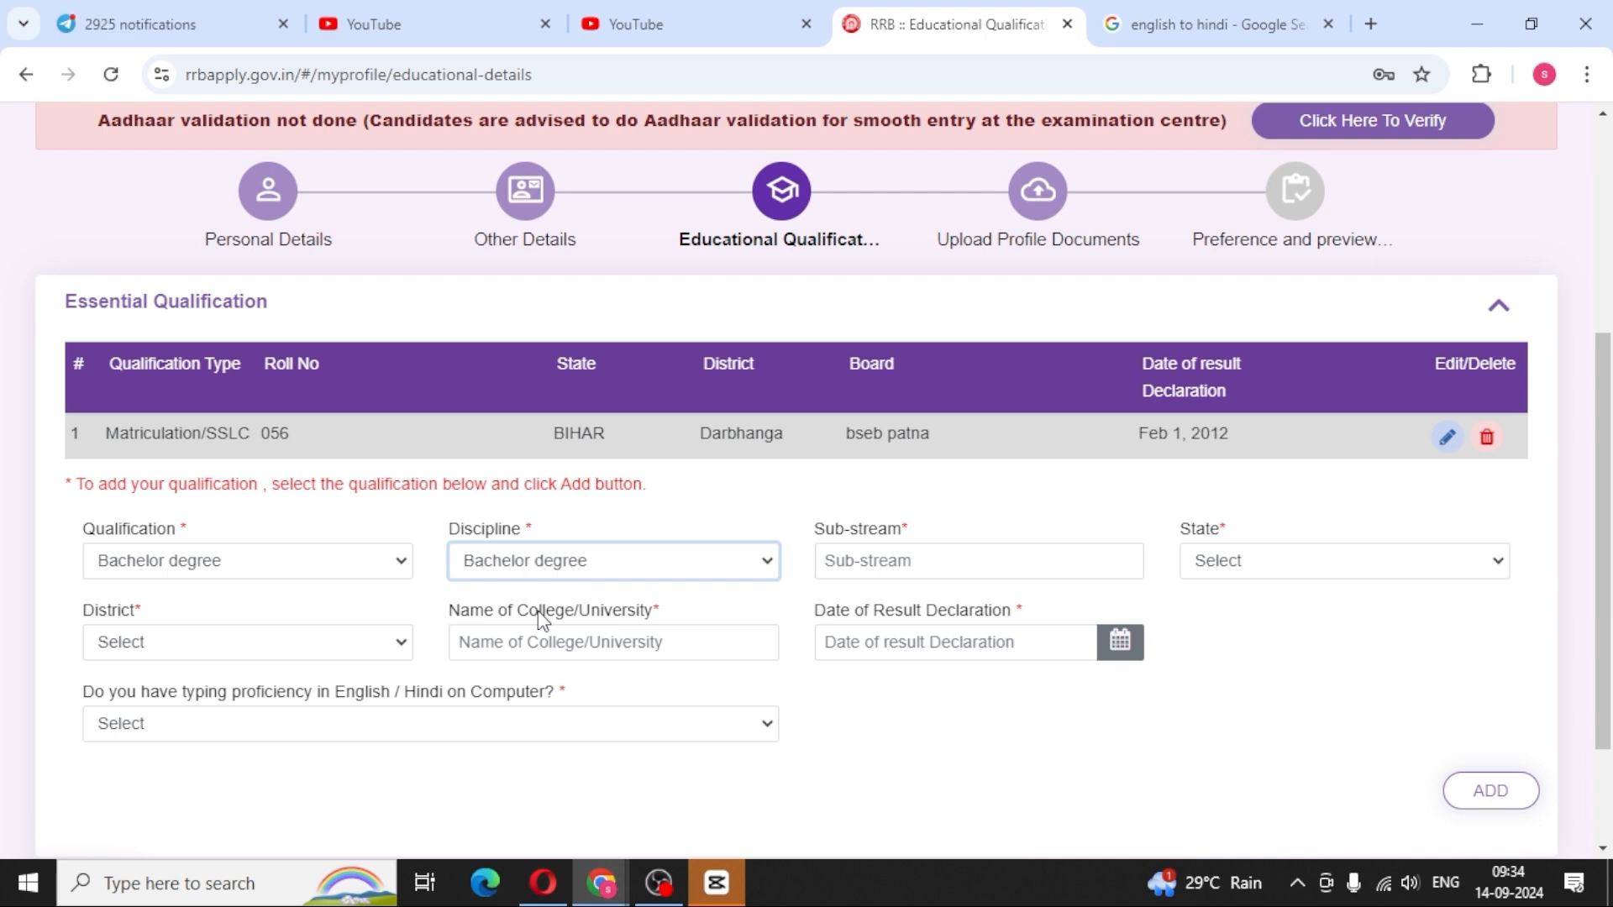
- Enter ARTS as the degree's sub-stream and set its state to BIHAR and district to Darbhanga
click(958, 561)
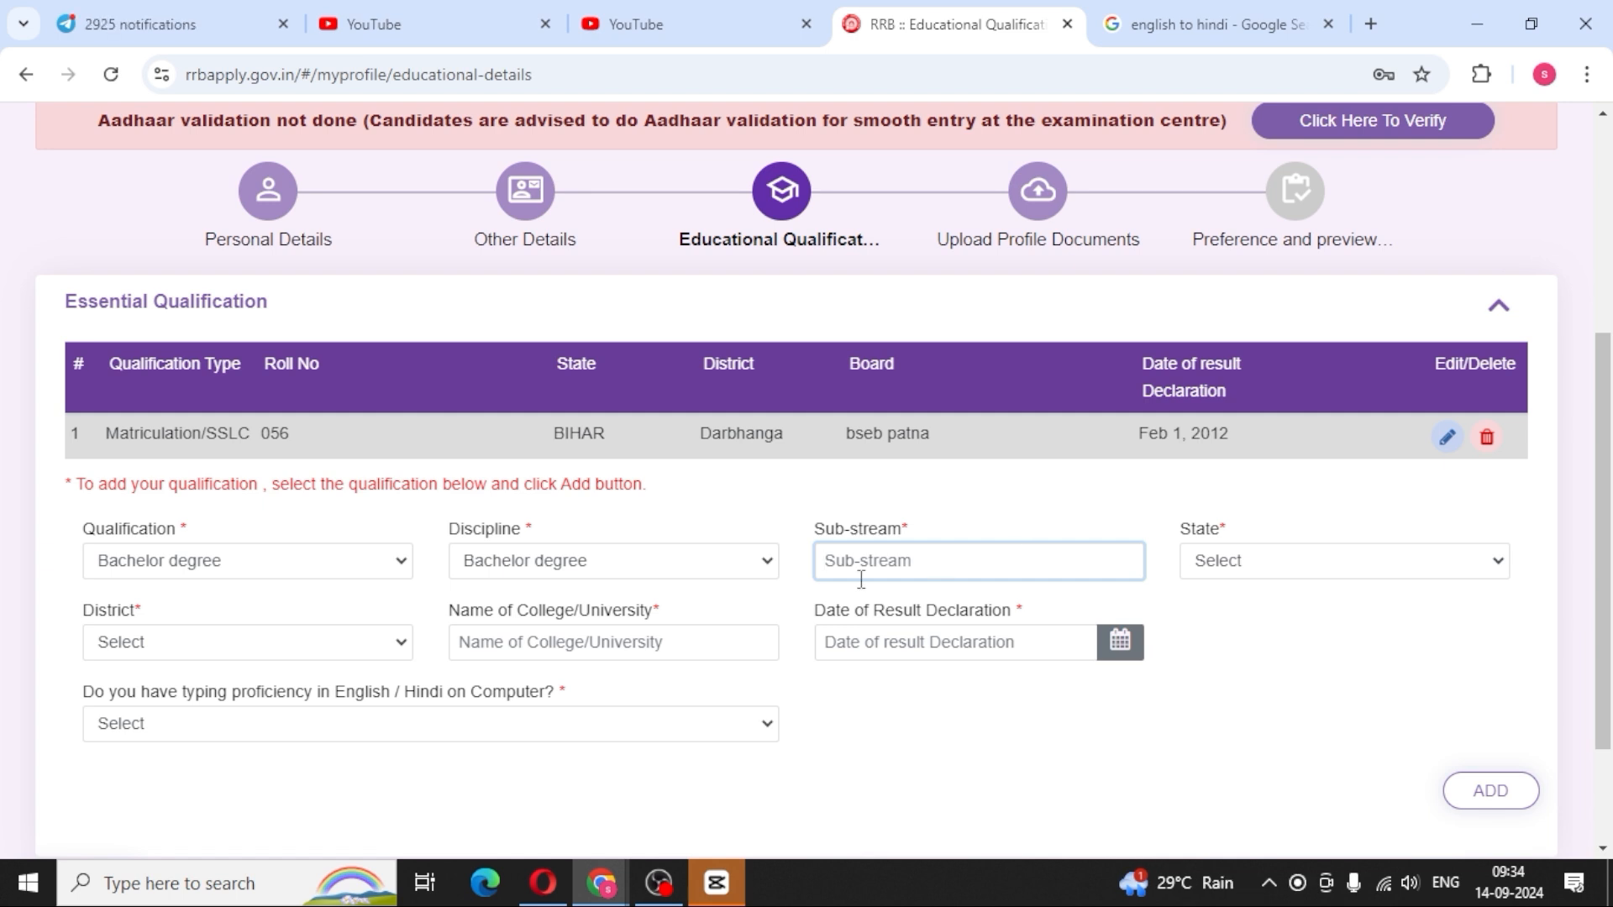
click(1229, 565)
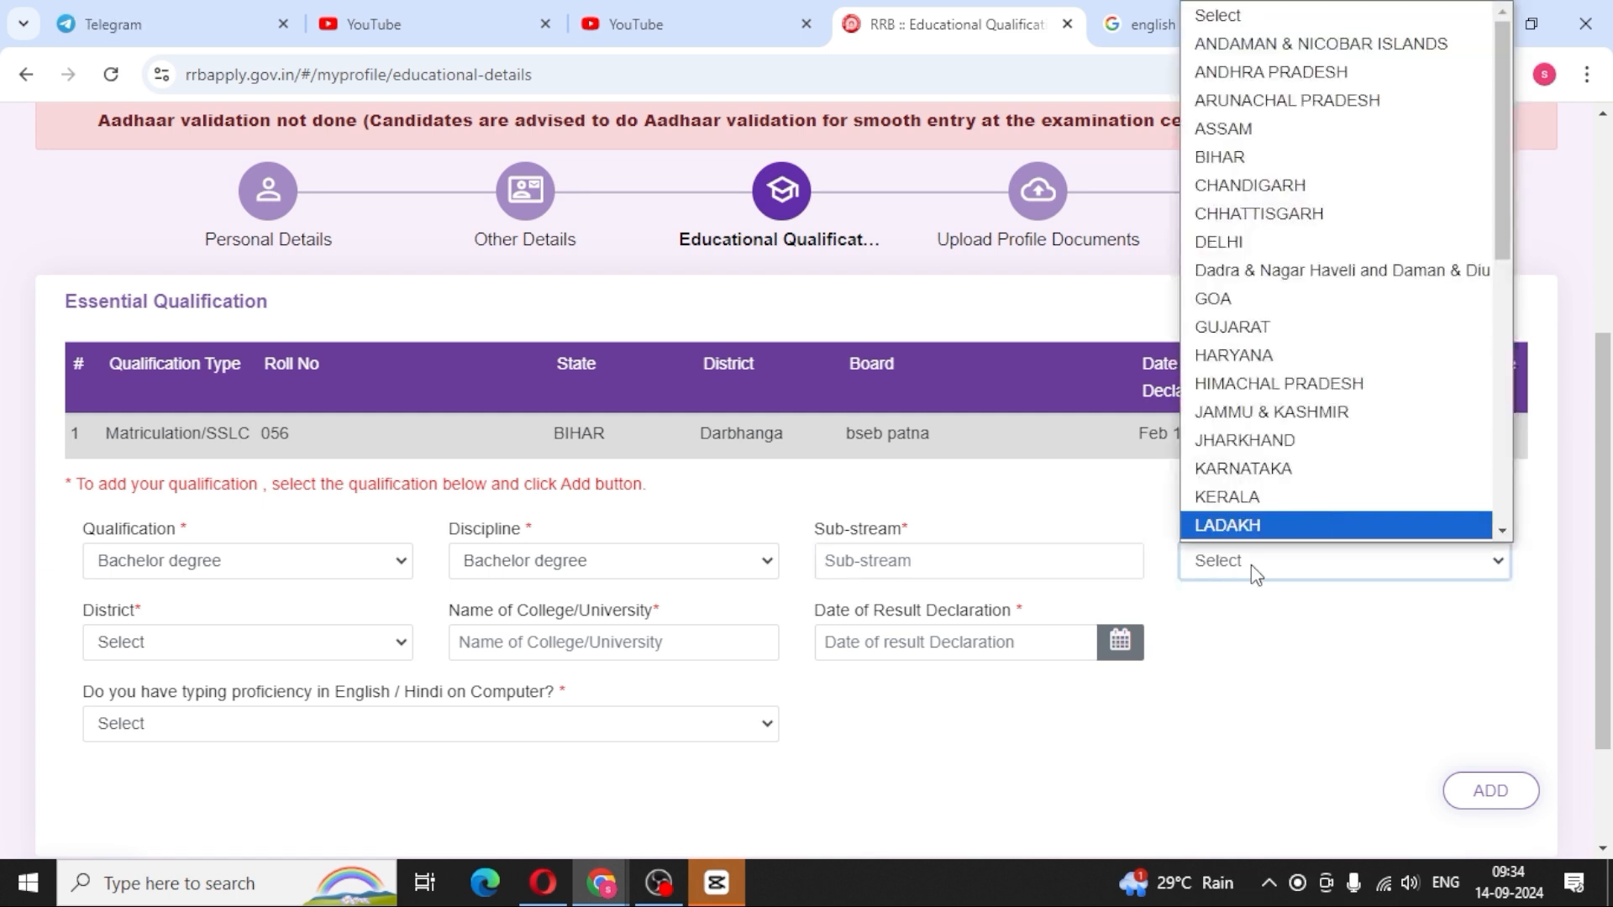
click(1258, 156)
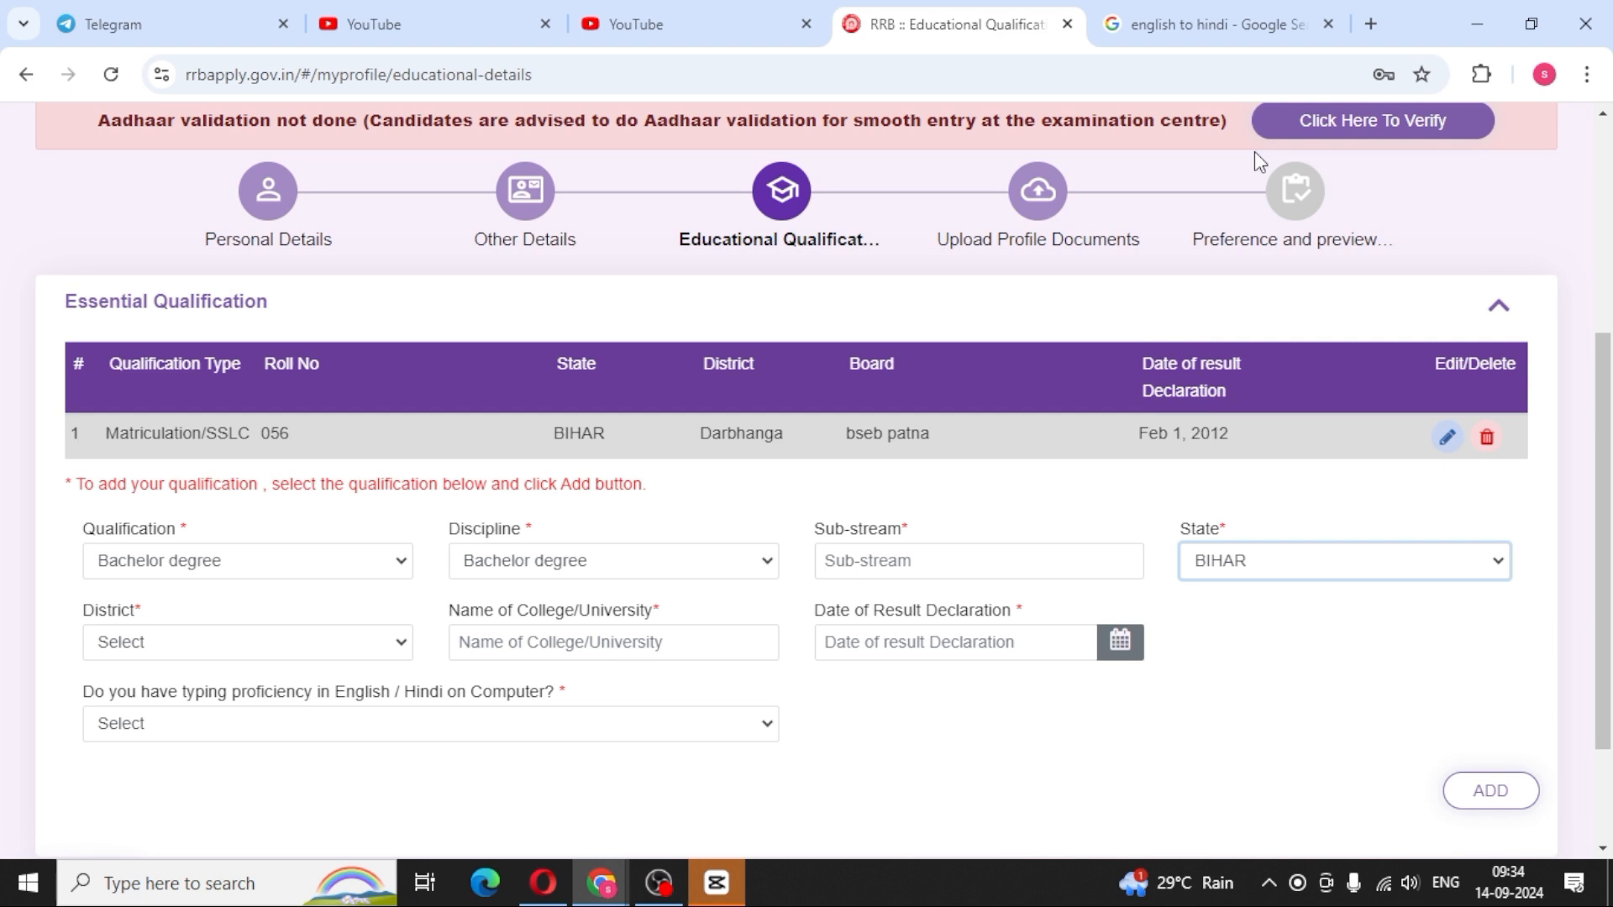
click(899, 563)
text(ARTS)
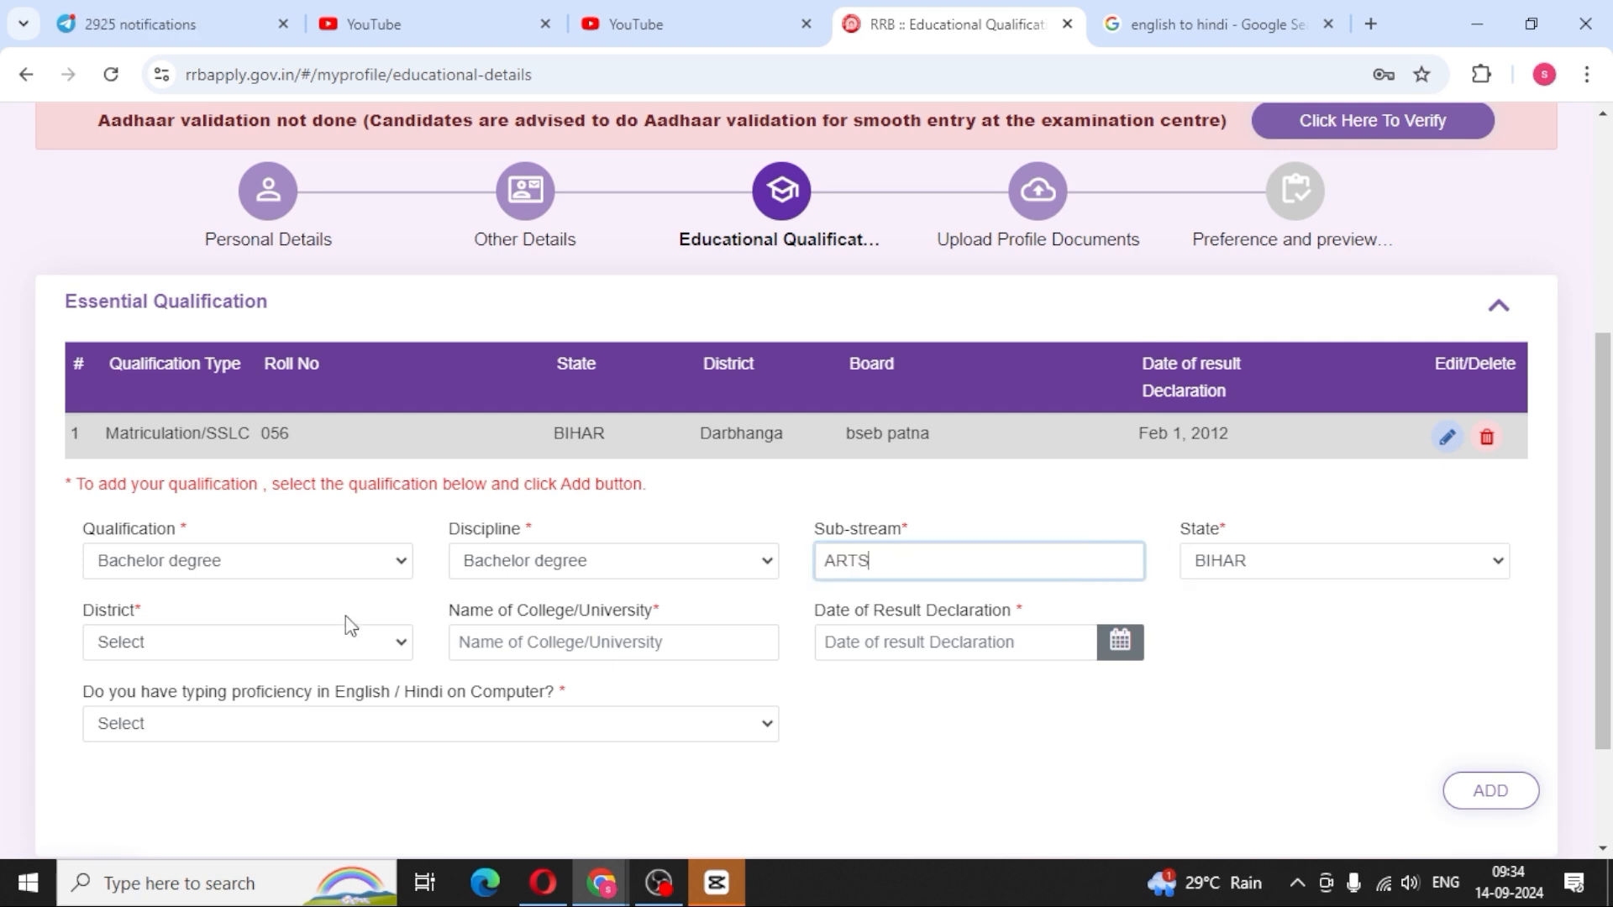
click(345, 642)
click(133, 328)
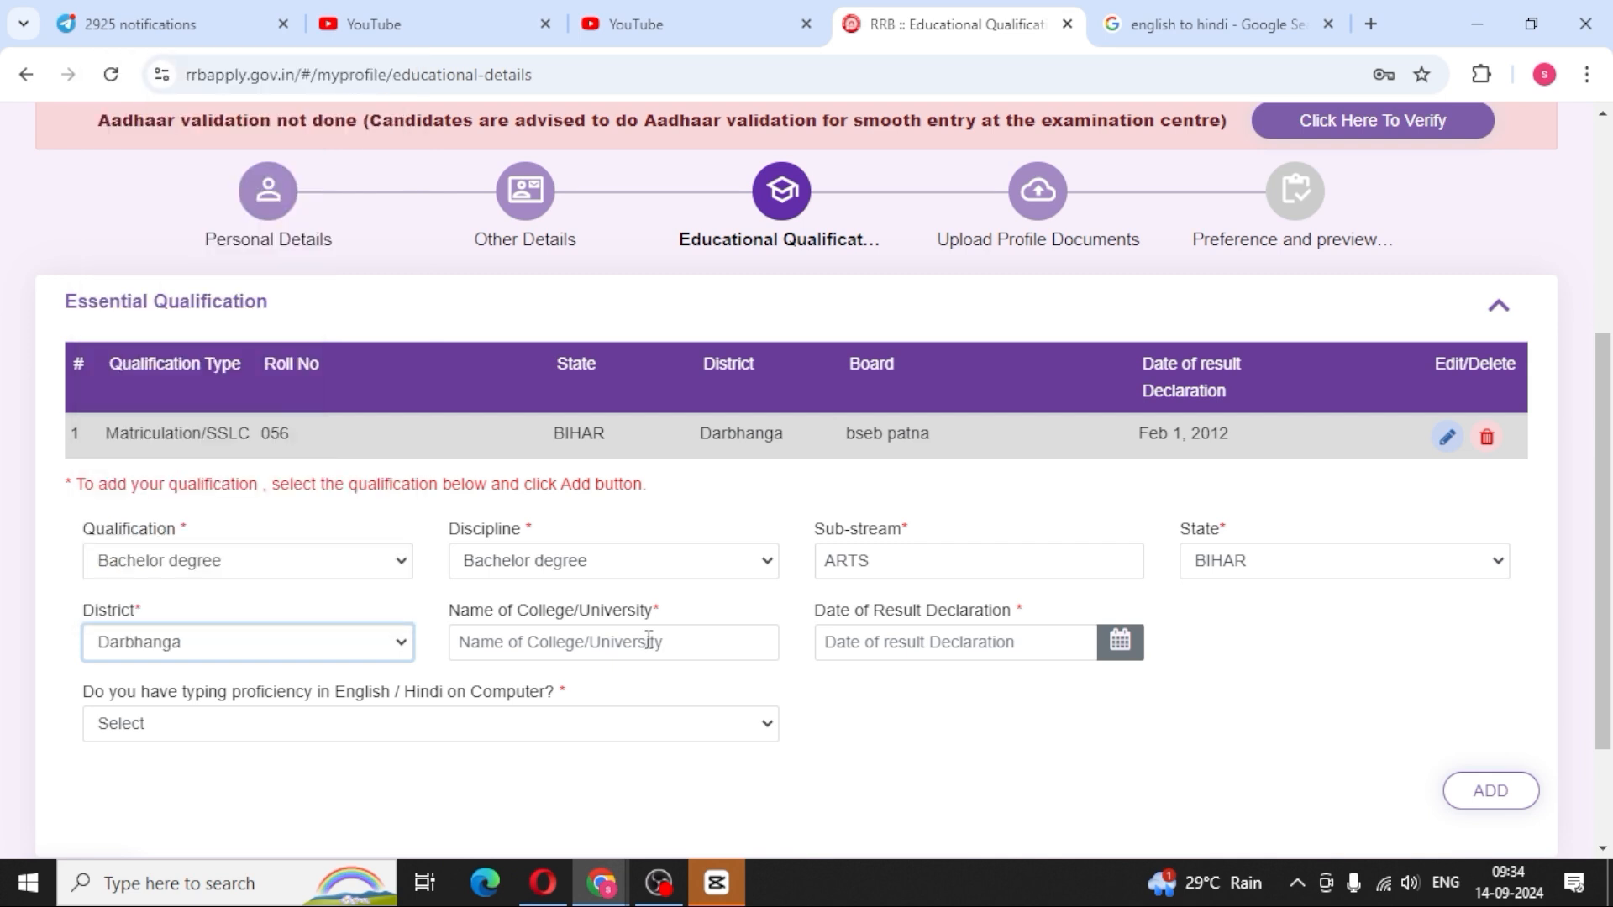
- Enter LNMU as the name of the college or university for the bachelor degree
click(647, 641)
text(LB)
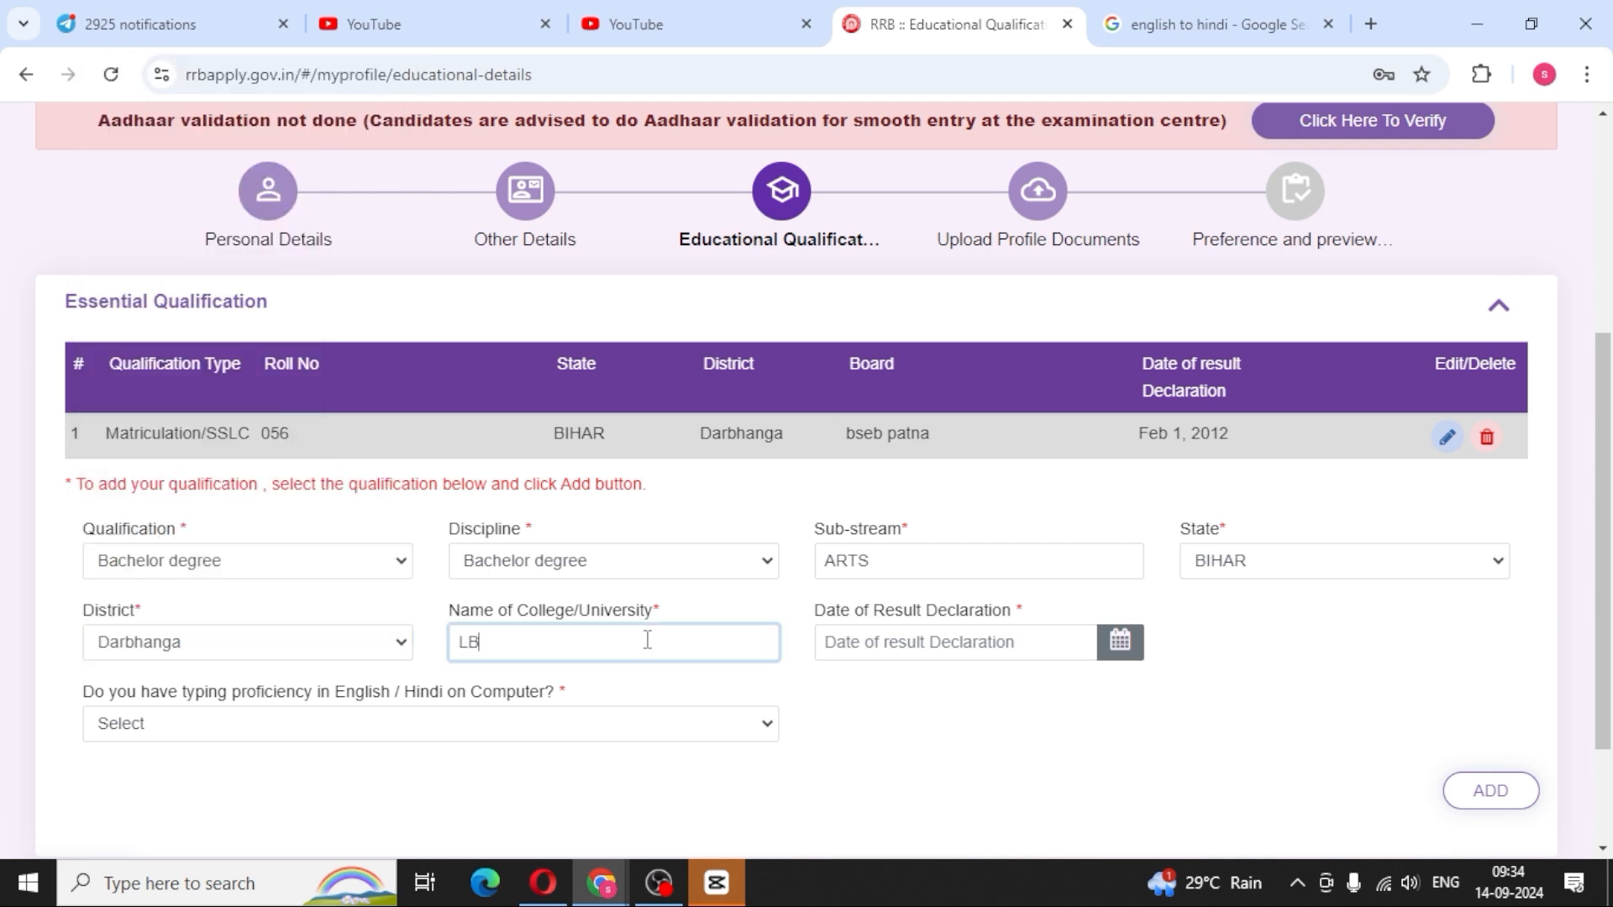
text(NM)
key(BackSpace)
key(BackSpace)
key(BackSpace)
text(NMU)
- Set the bachelor degree's date of result declaration to 02/03/2023
click(1119, 669)
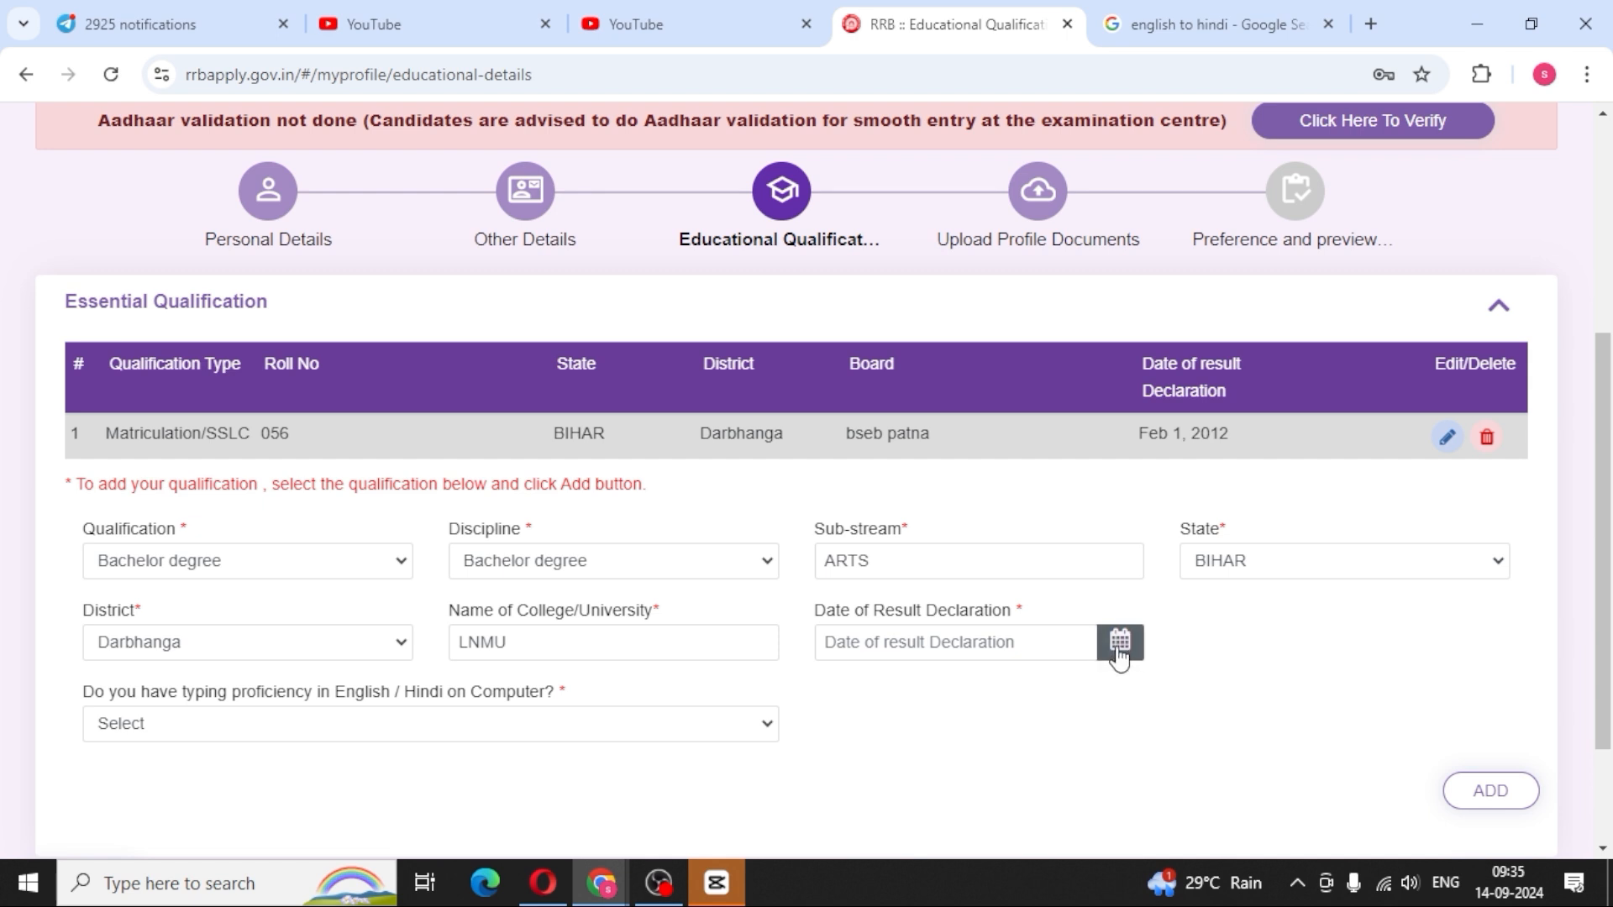
click(1120, 641)
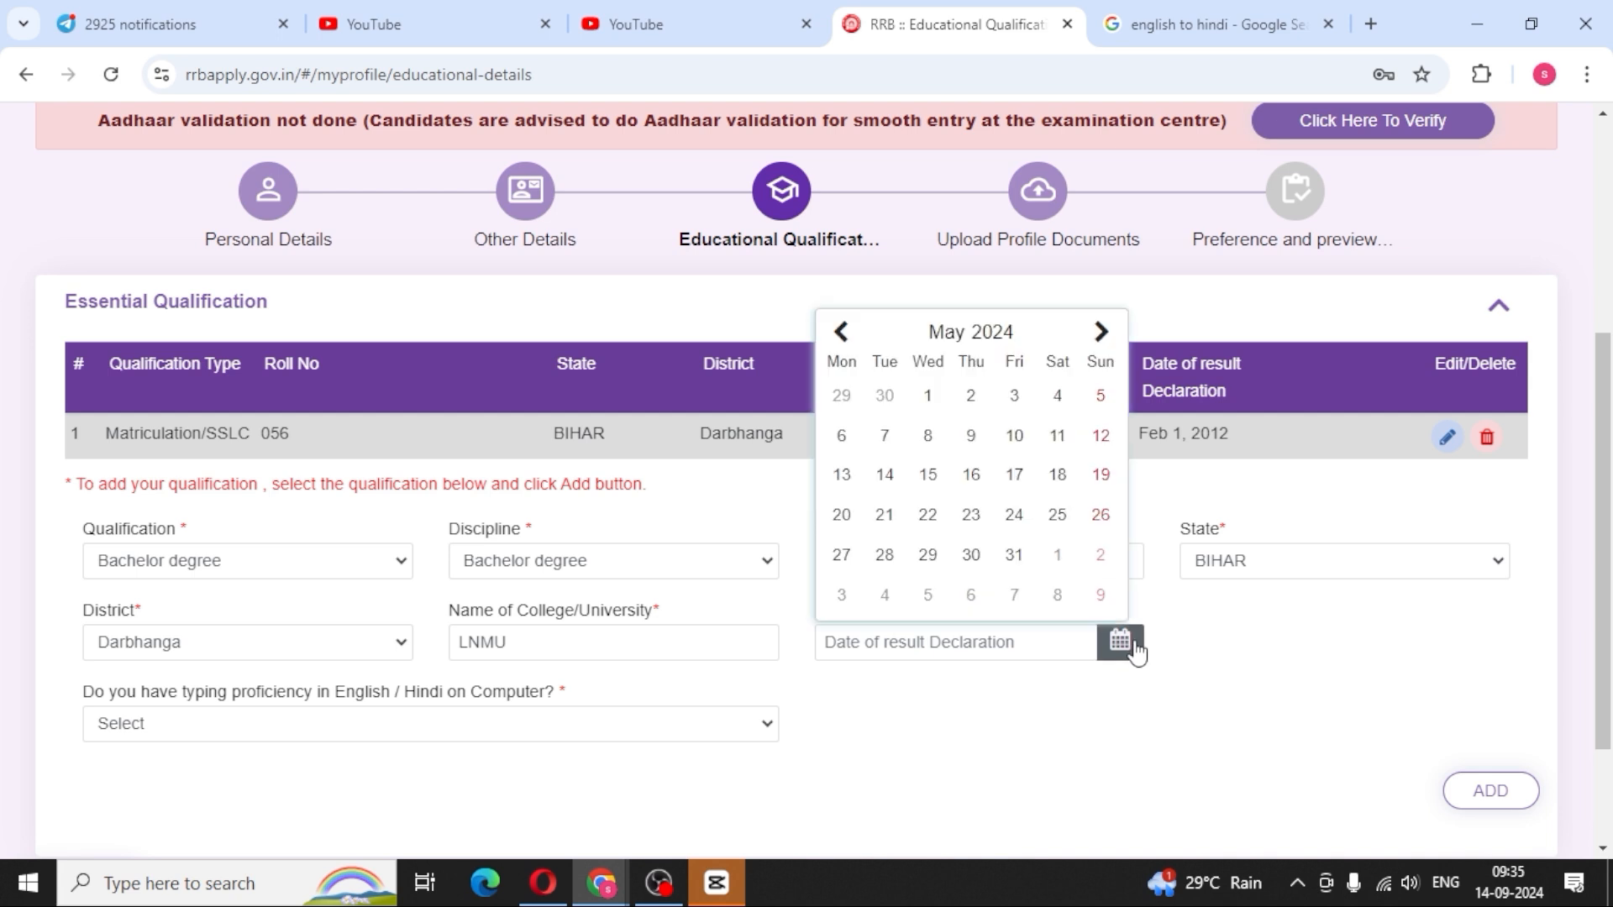
click(842, 333)
click(842, 333)
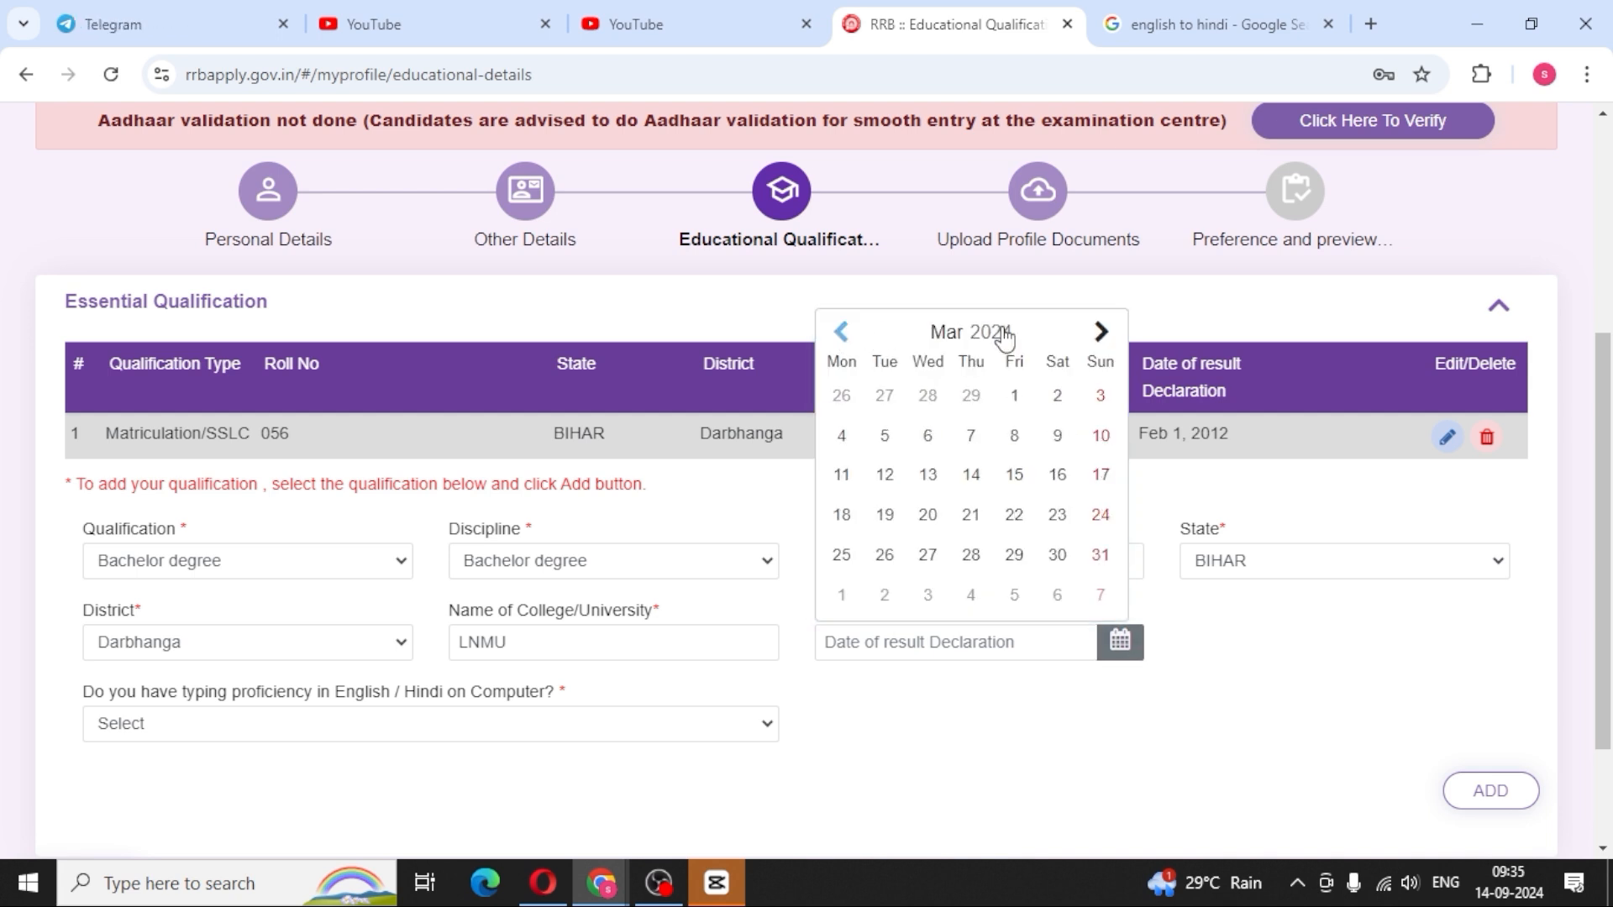
click(999, 332)
click(924, 485)
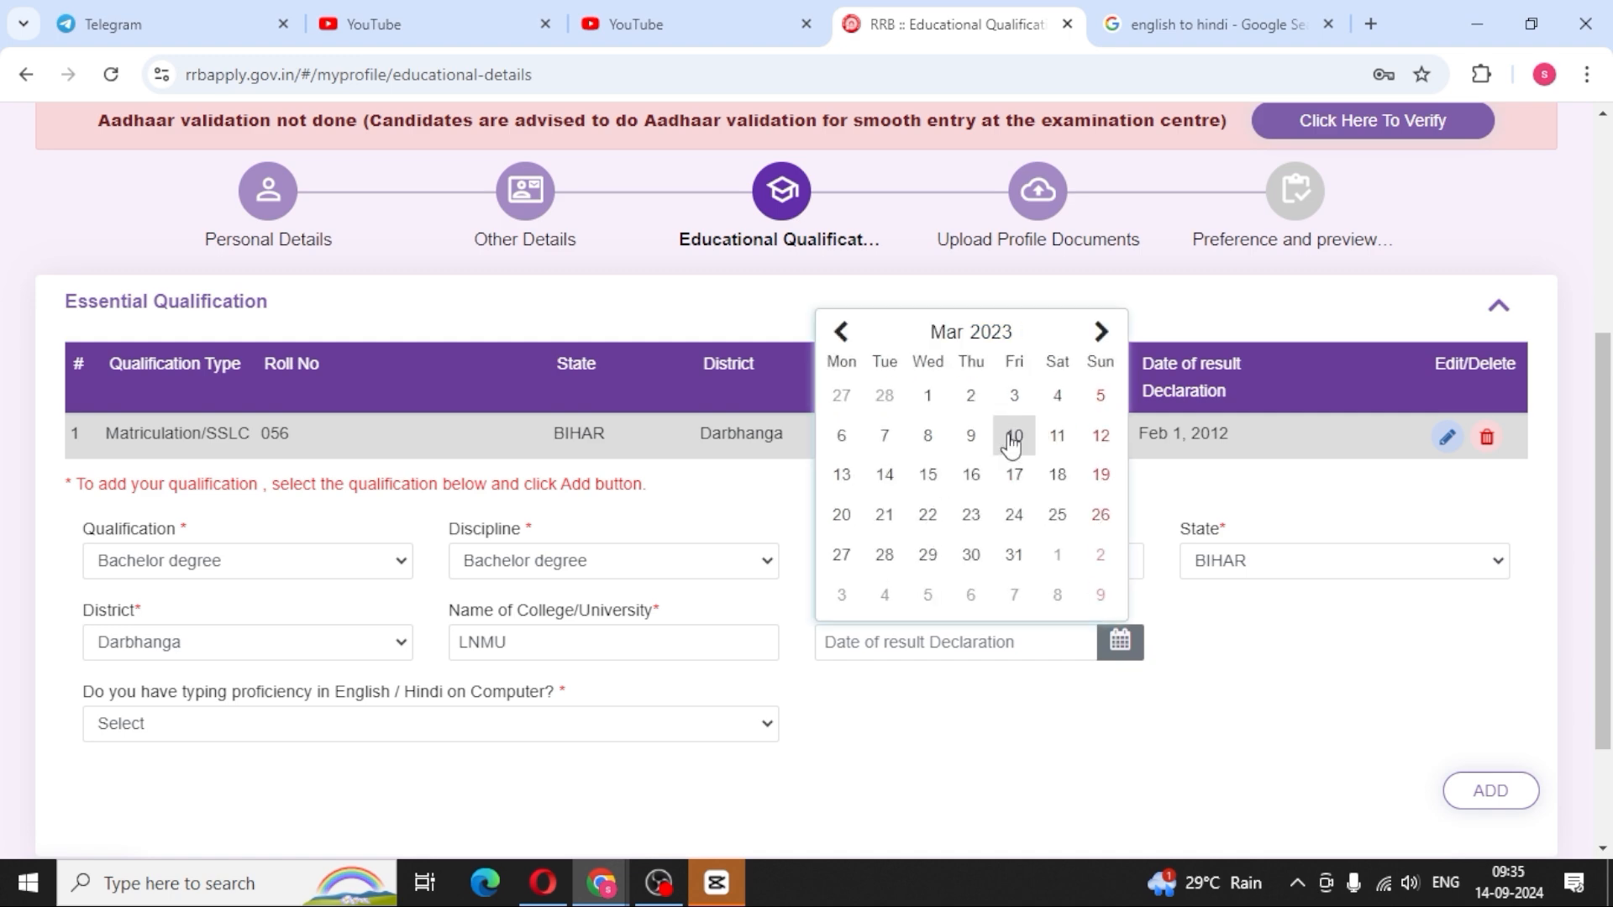
click(969, 395)
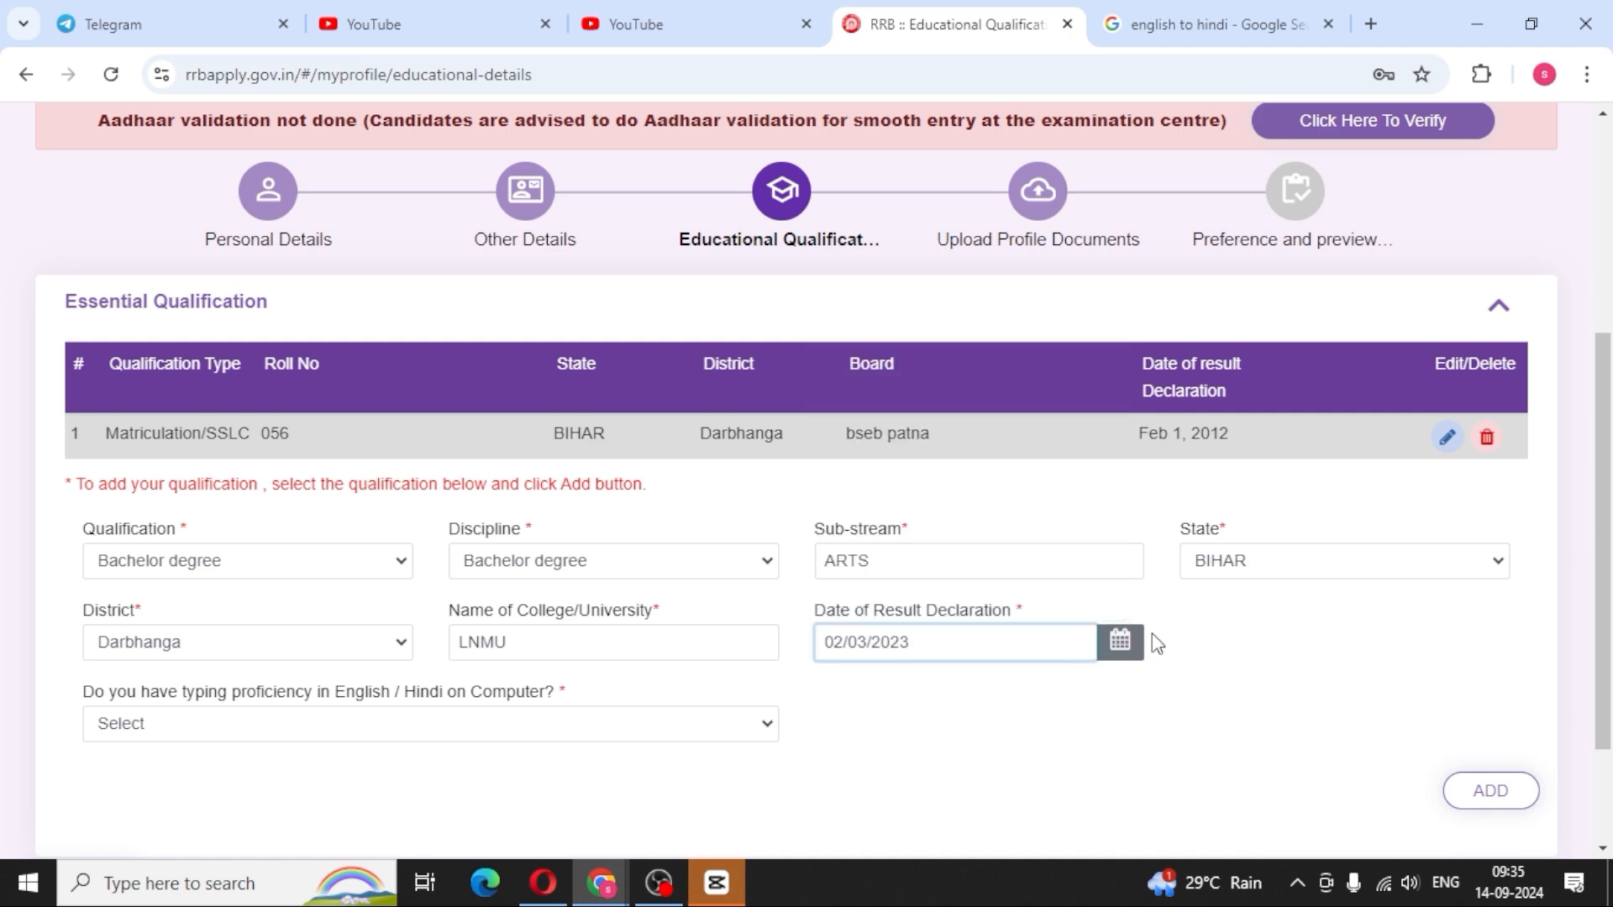
- Read the Hindi translation of the typing proficiency question in the Google search page, and return to the application form
scroll(143, 678, down, 2)
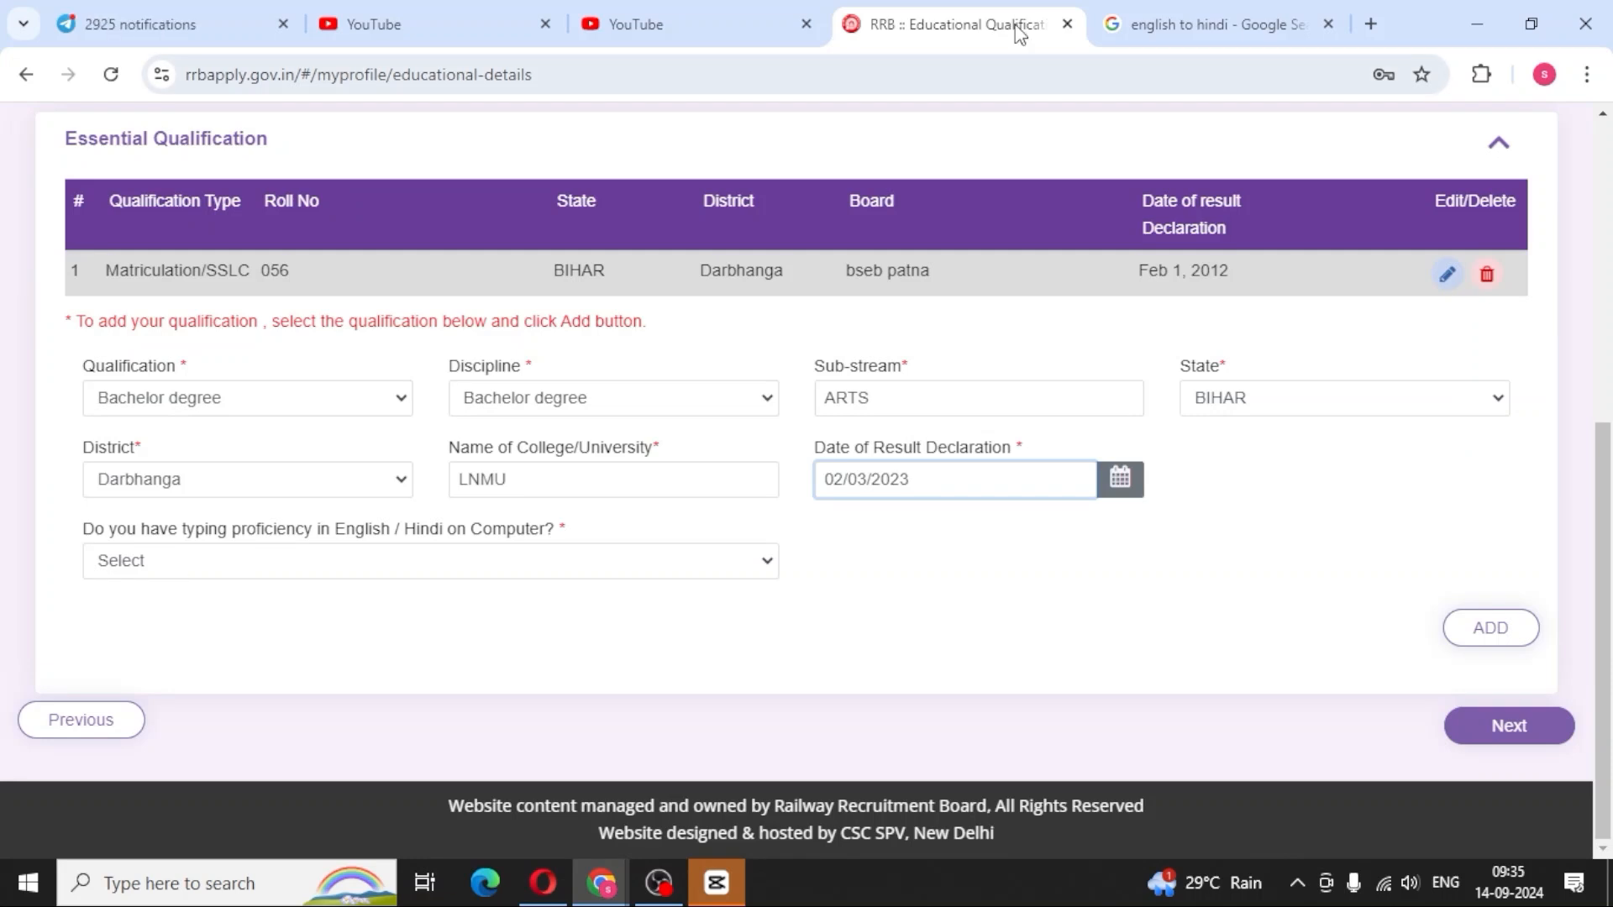
click(1153, 12)
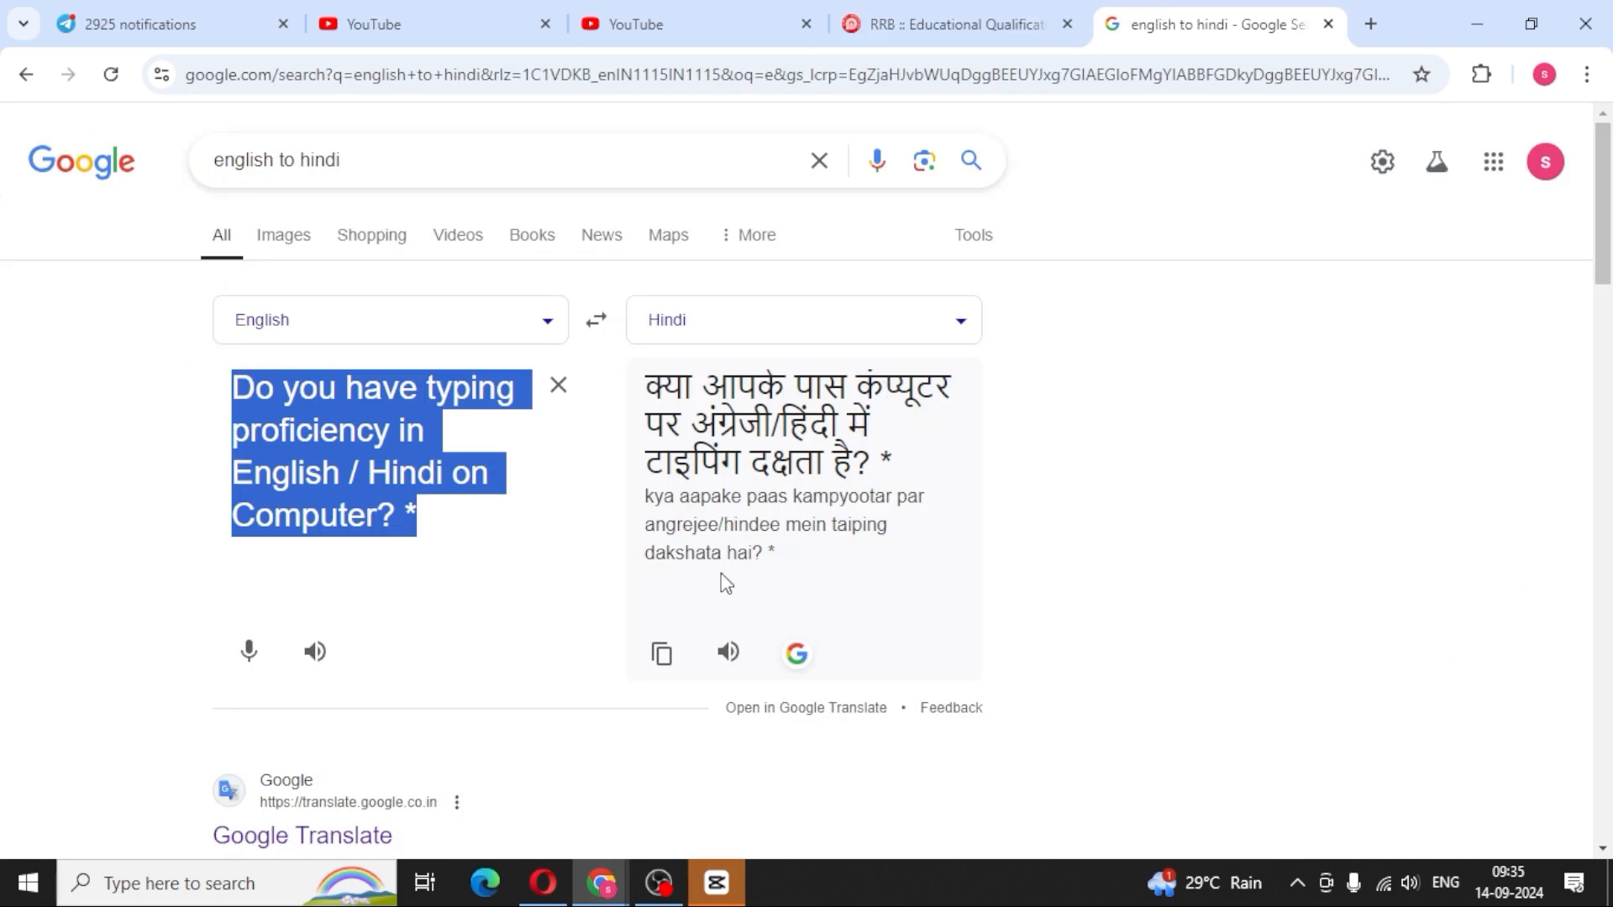
click(903, 12)
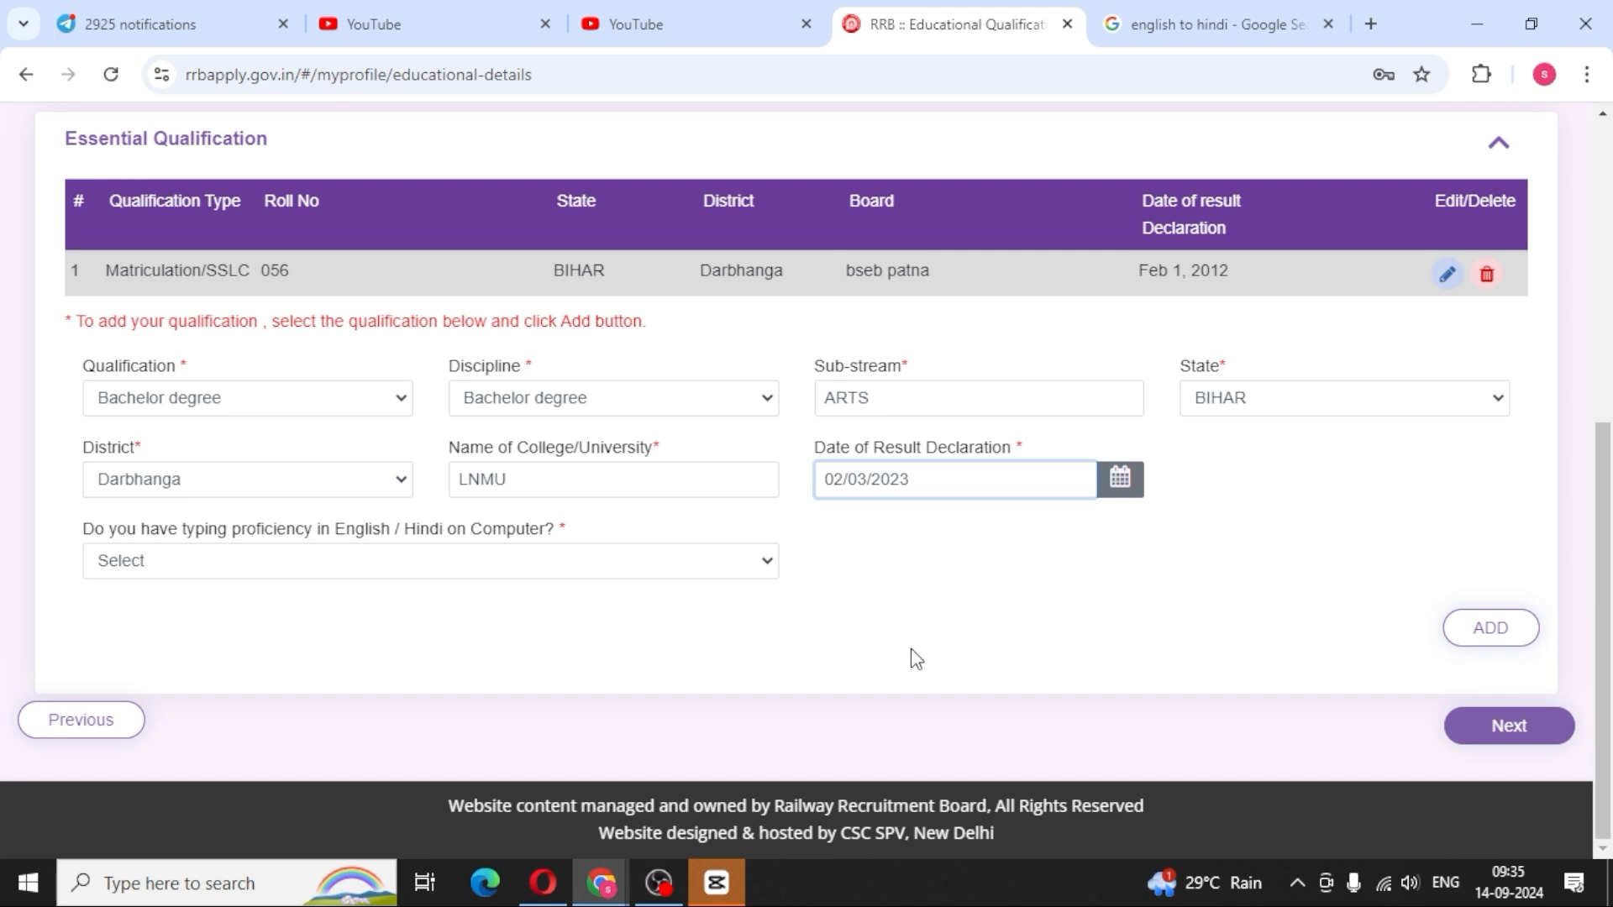
click(458, 561)
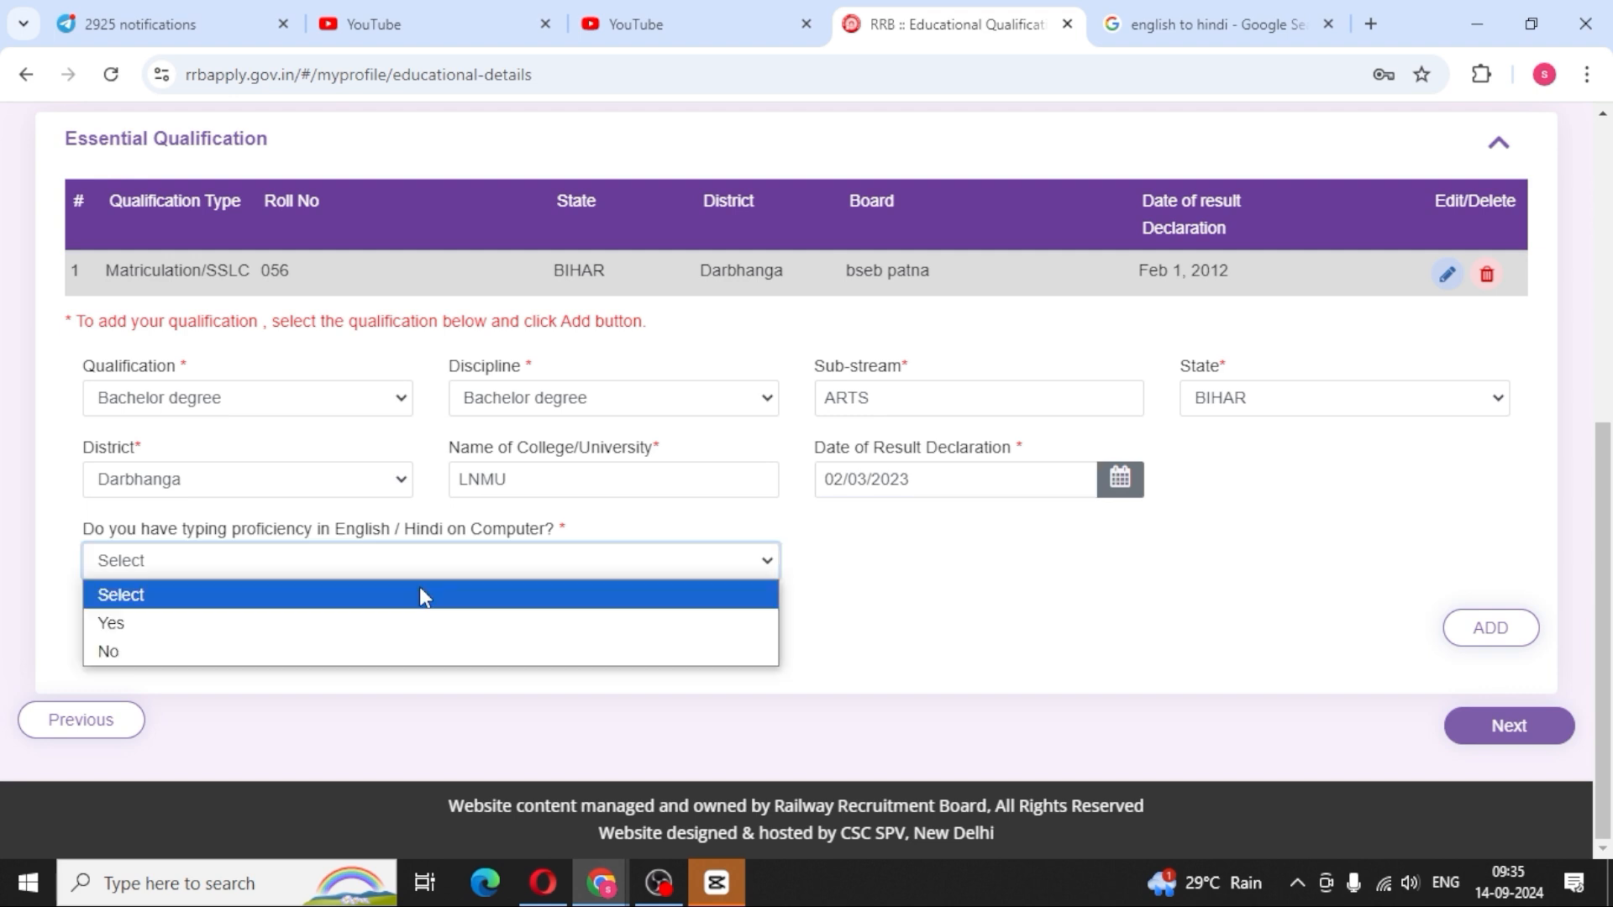
click(720, 558)
click(244, 571)
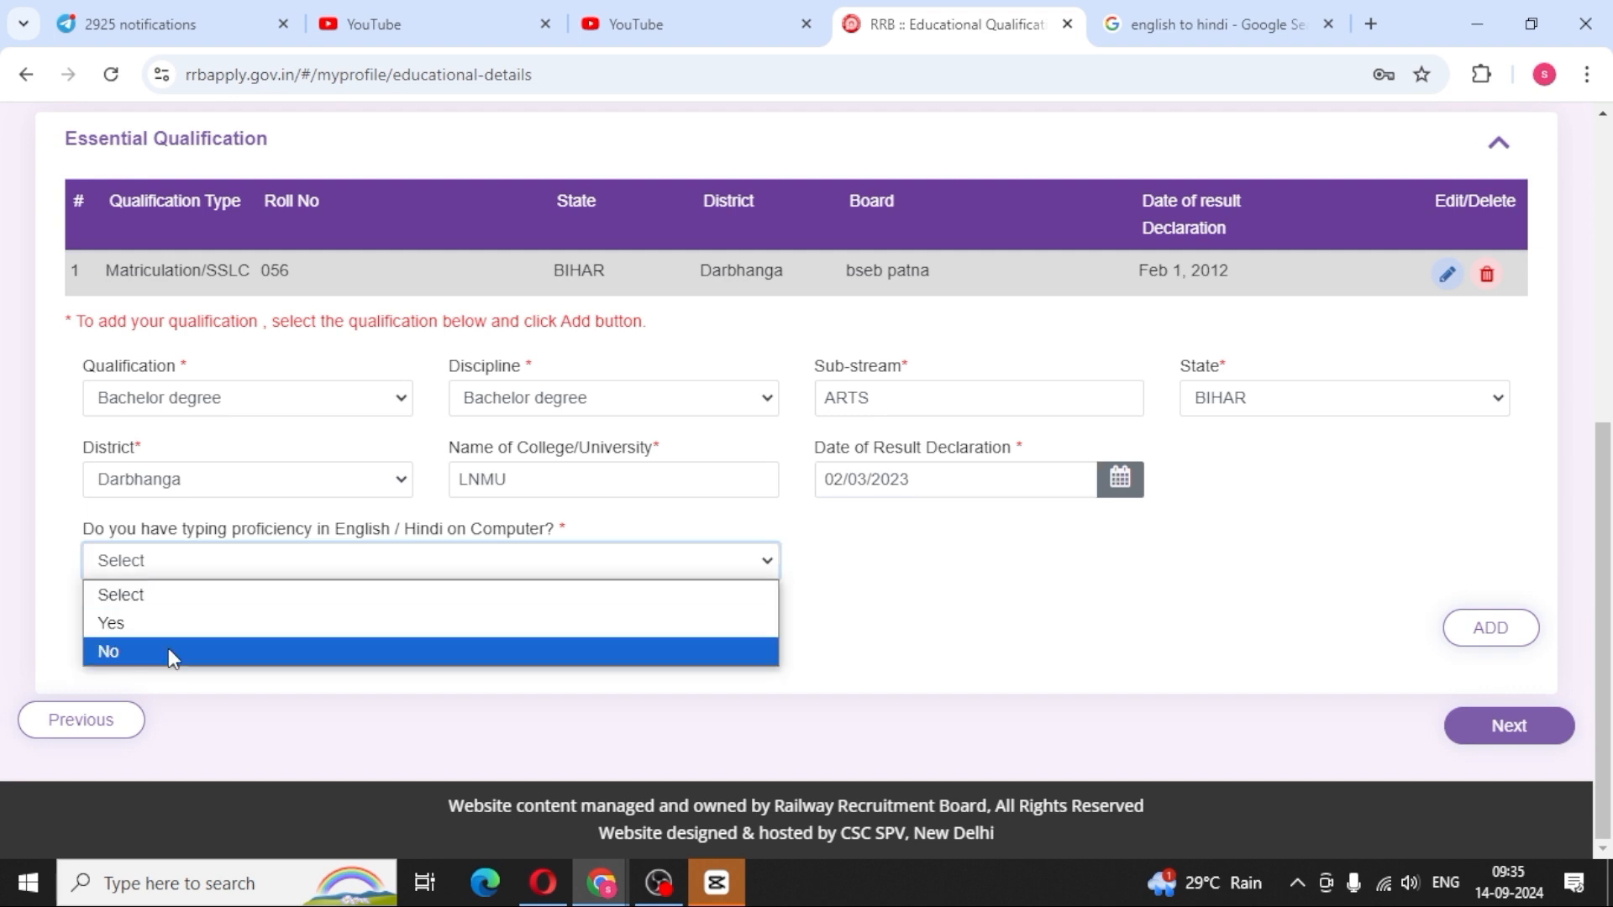
click(157, 626)
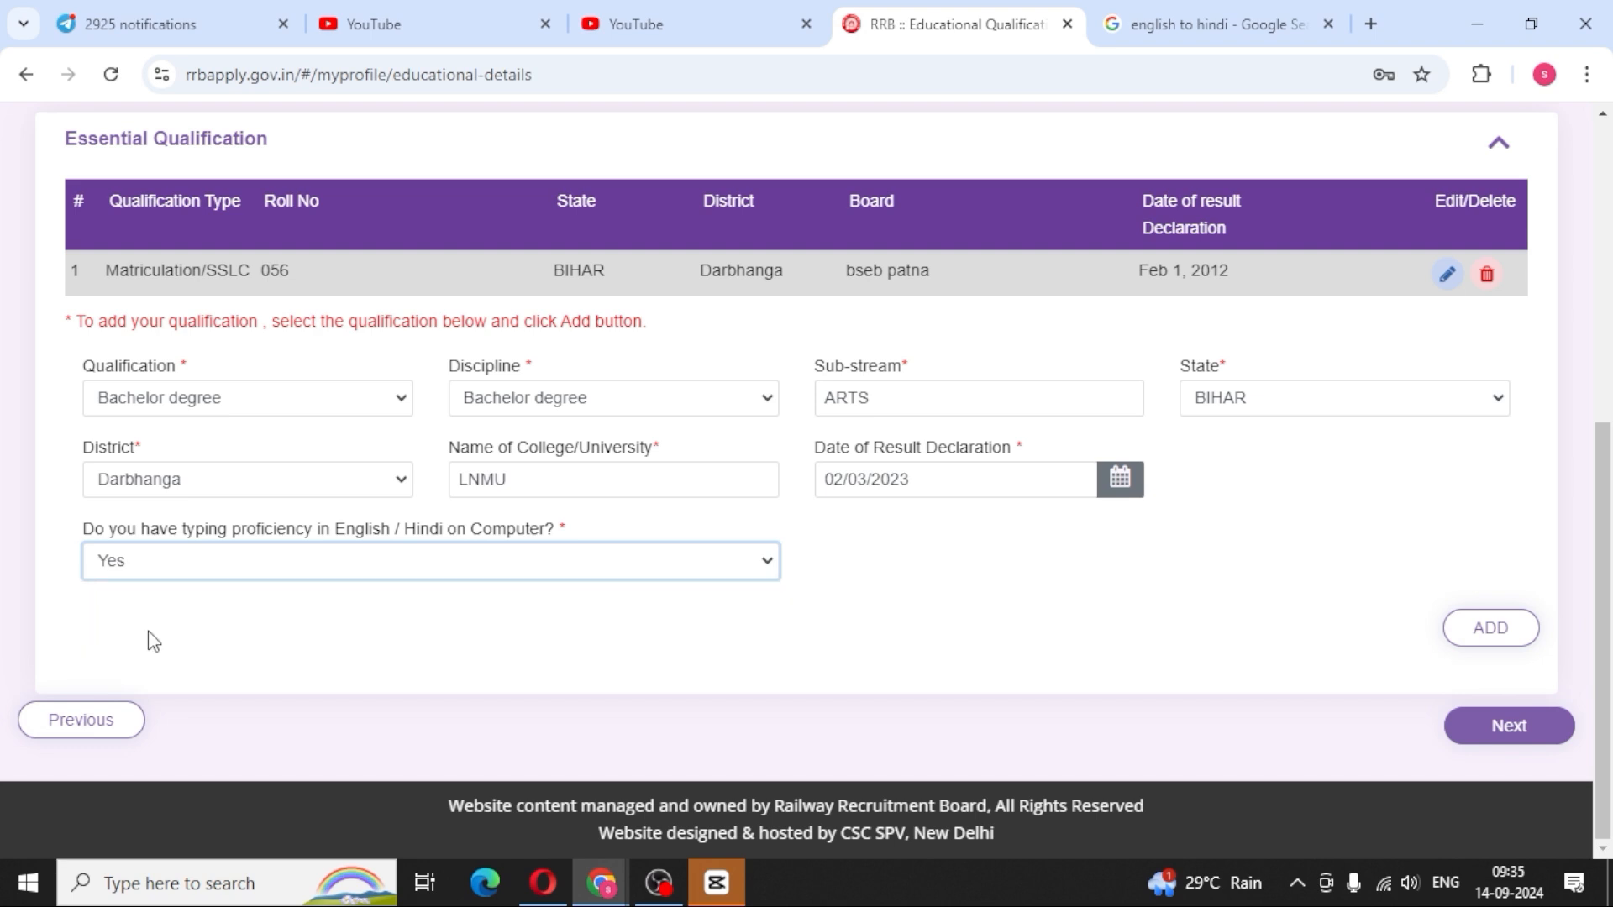
- Answer No to the English / Hindi typing proficiency question and agree to the mandatory typing proficiency notice
click(462, 565)
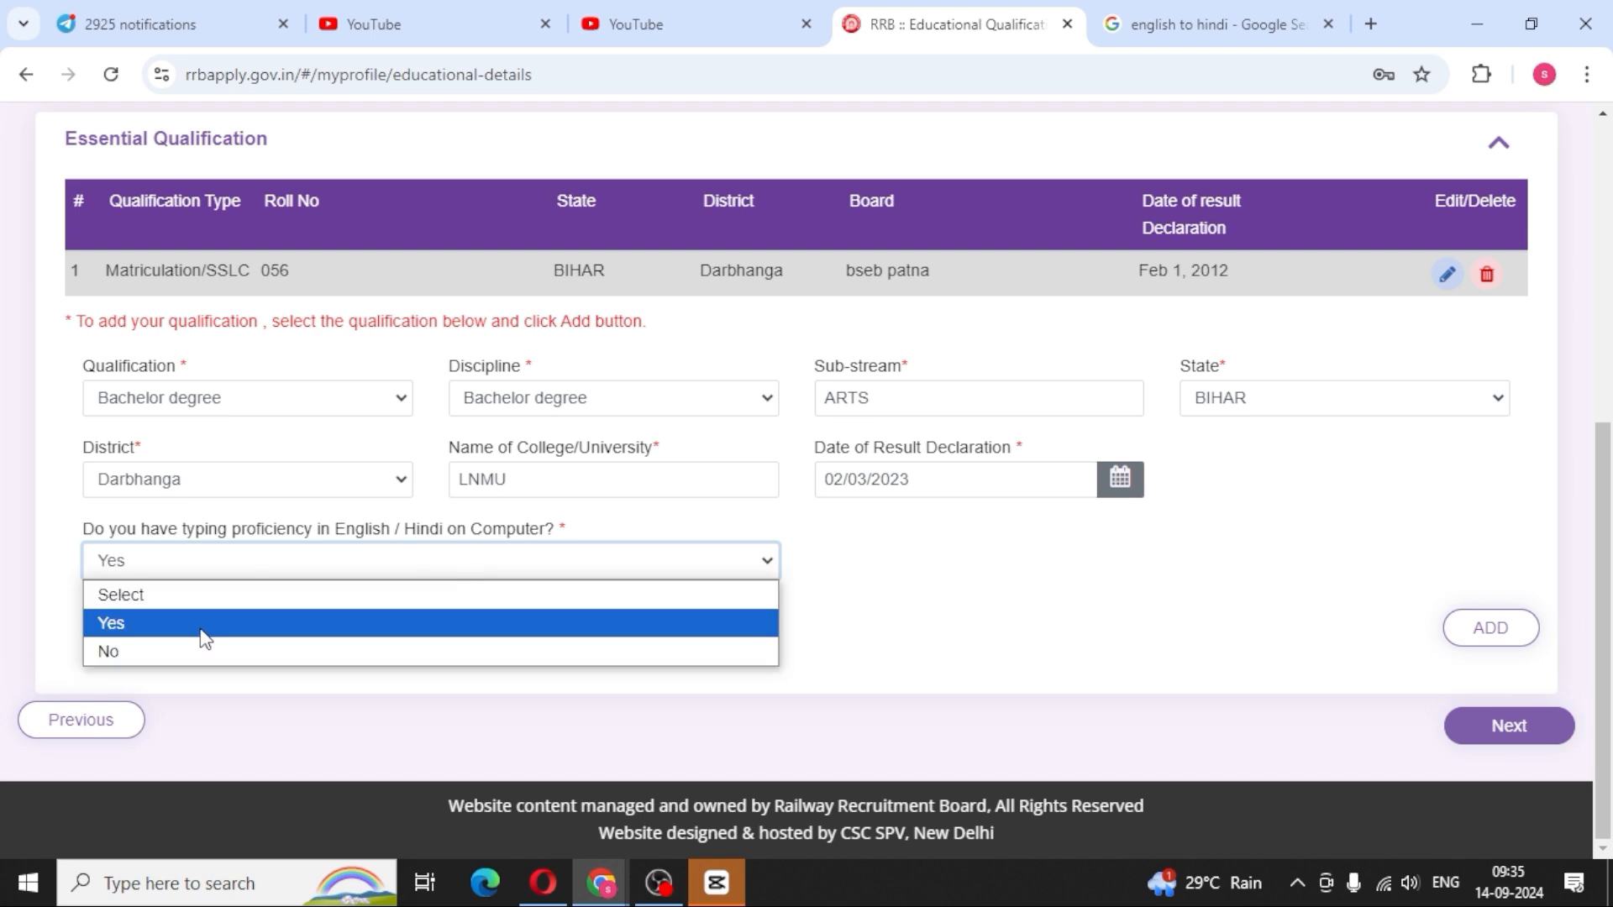
click(160, 651)
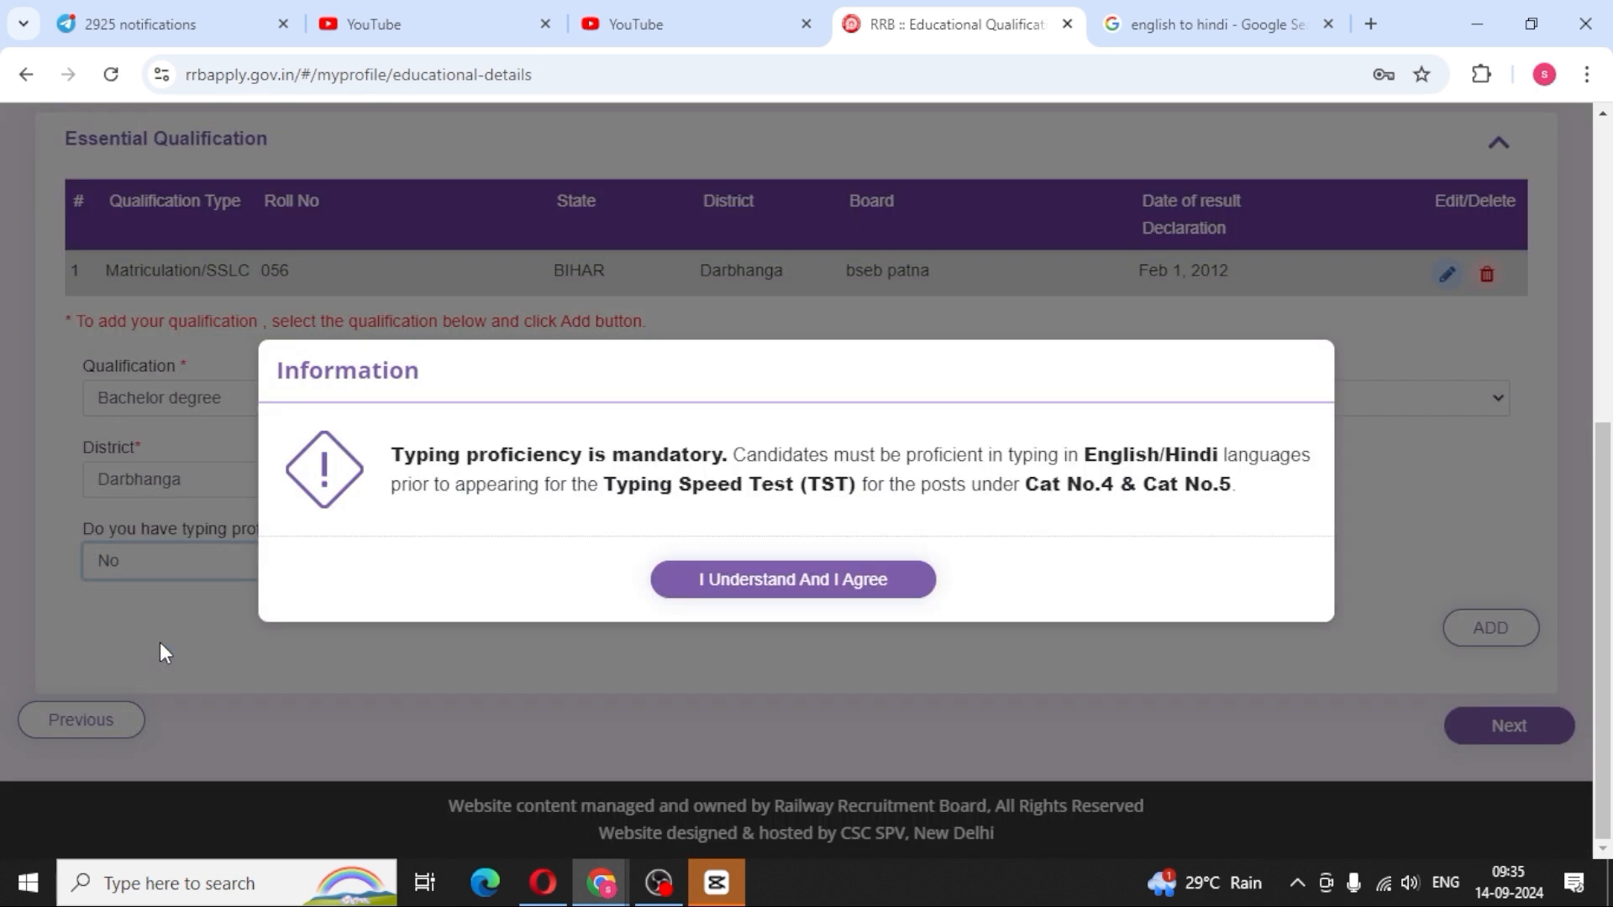
click(927, 588)
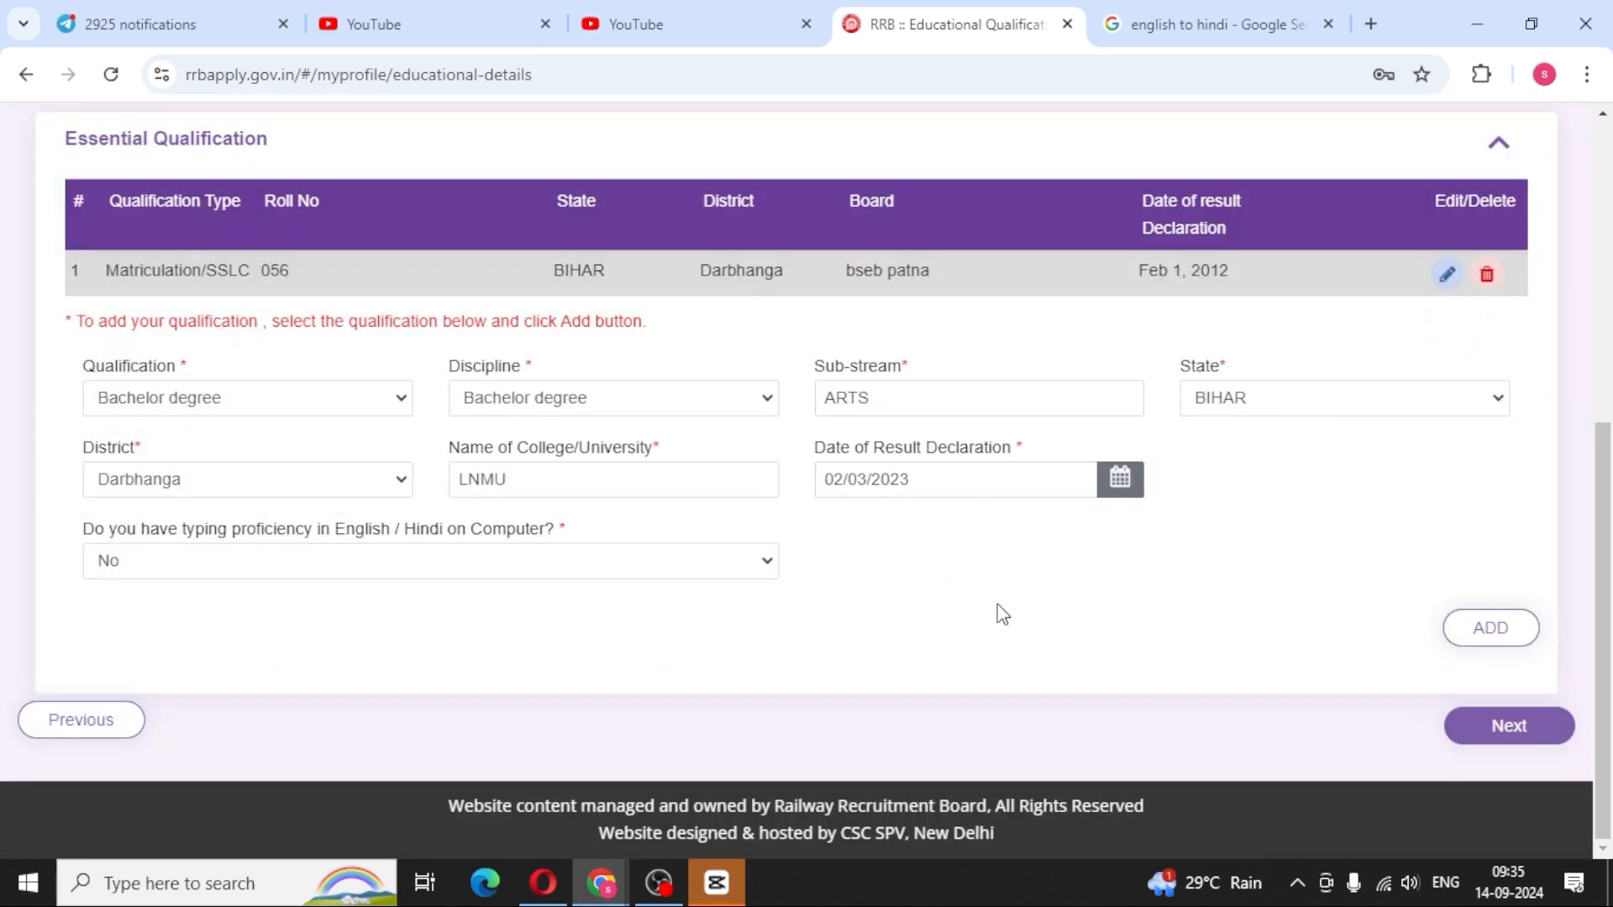
- Add the bachelor degree to the essential qualifications and continue to the profile document upload page
click(1508, 630)
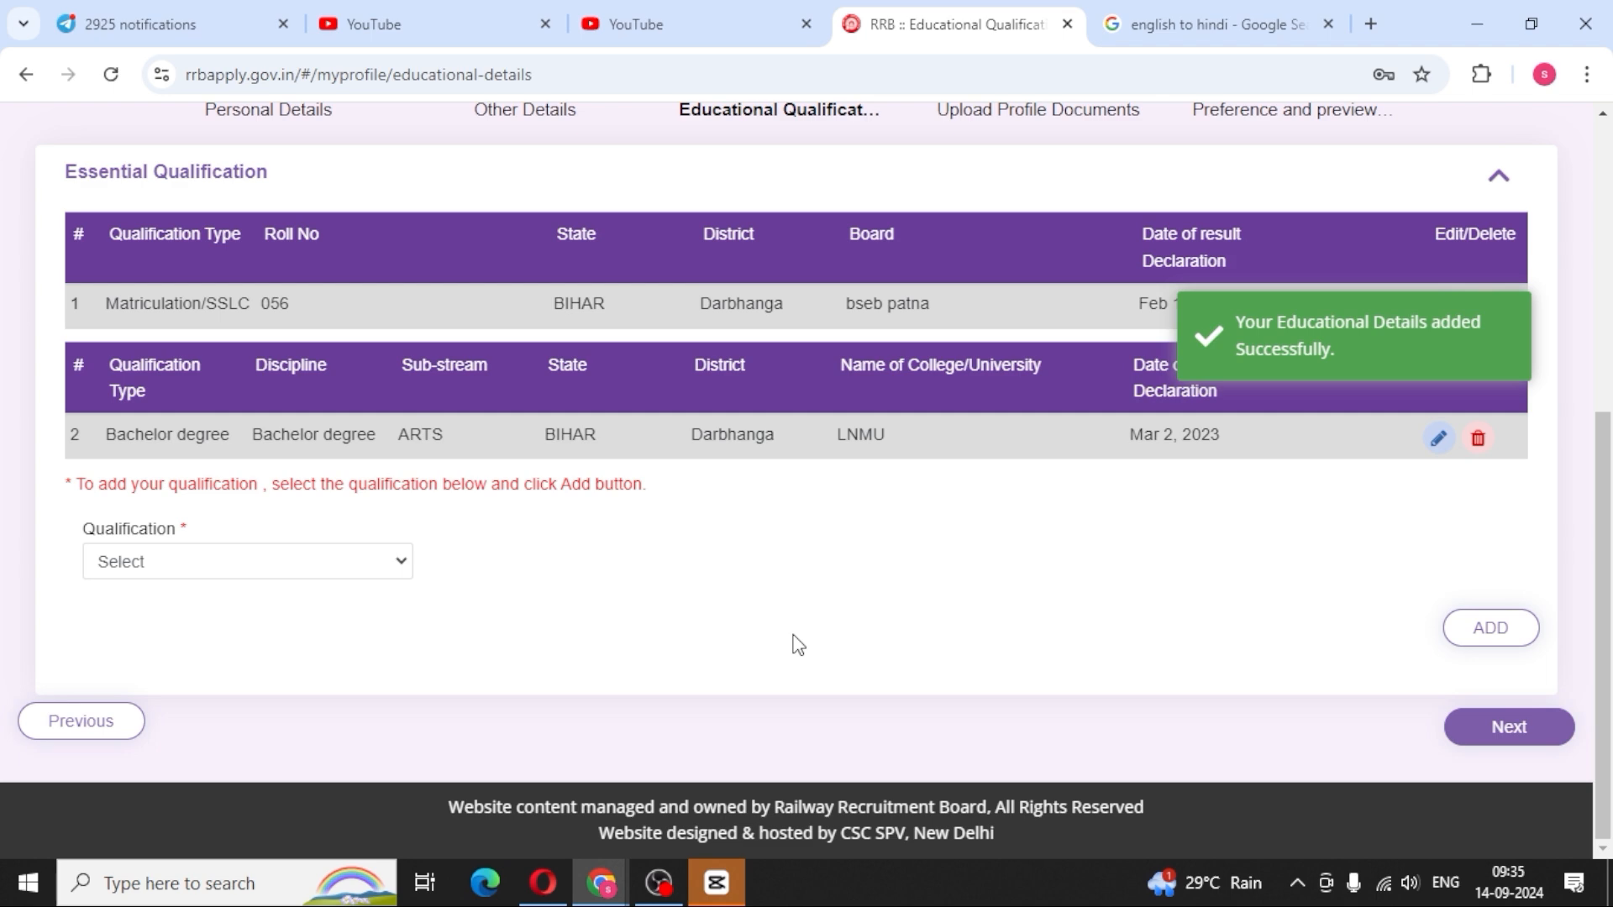
click(1455, 739)
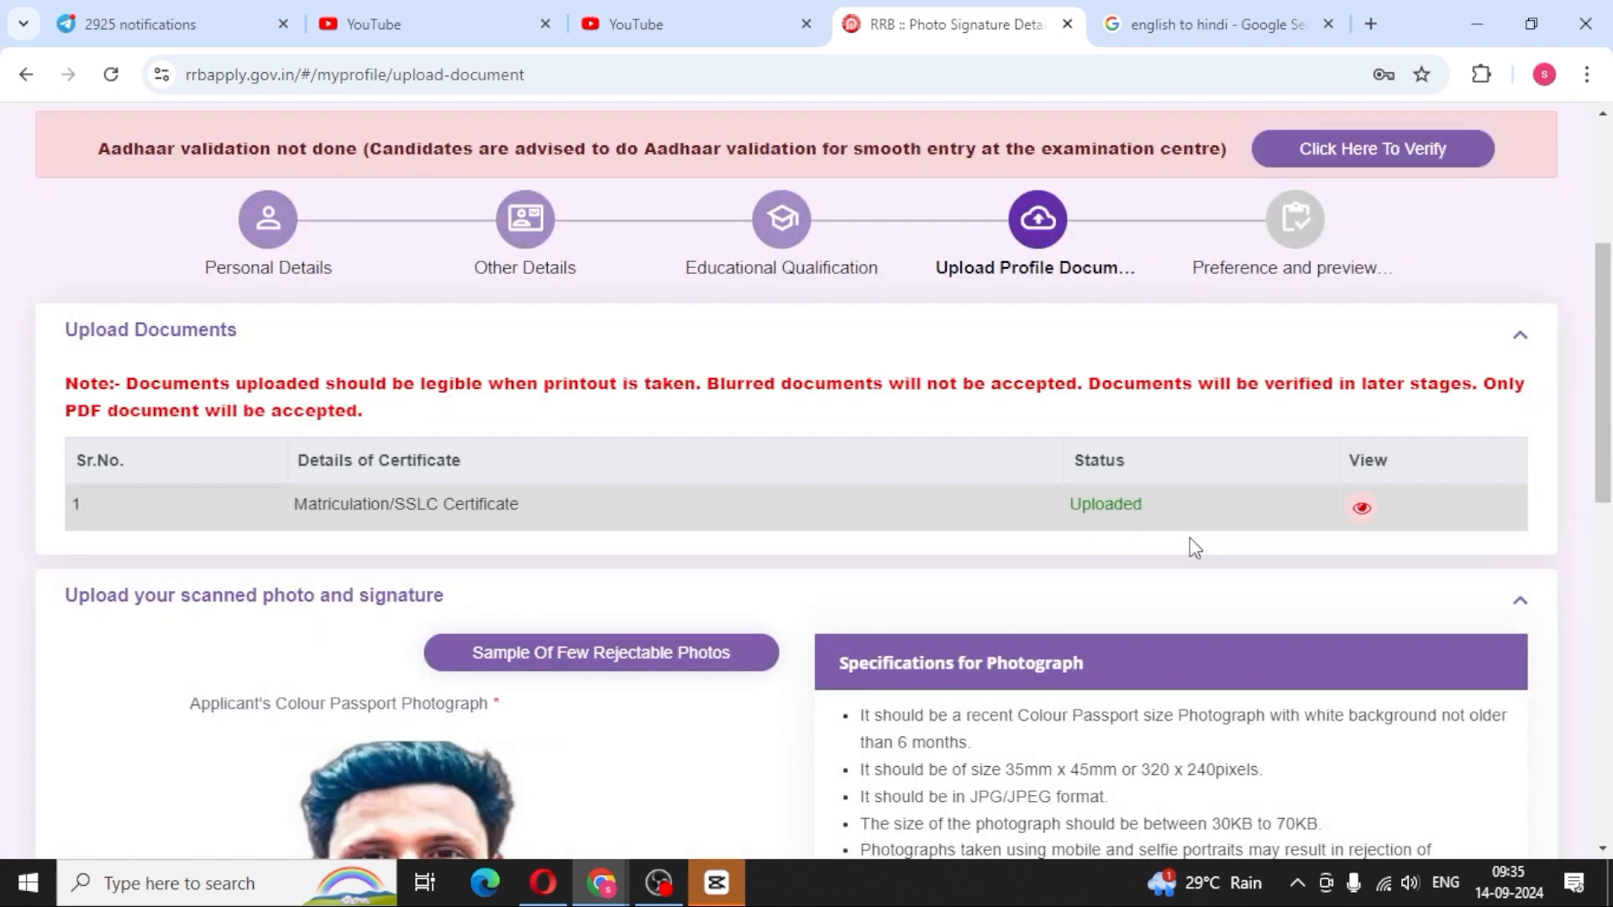
- Review the matriculation certificate's upload status and the applicant's photograph and signature on the upload page
scroll(870, 623, down, 3)
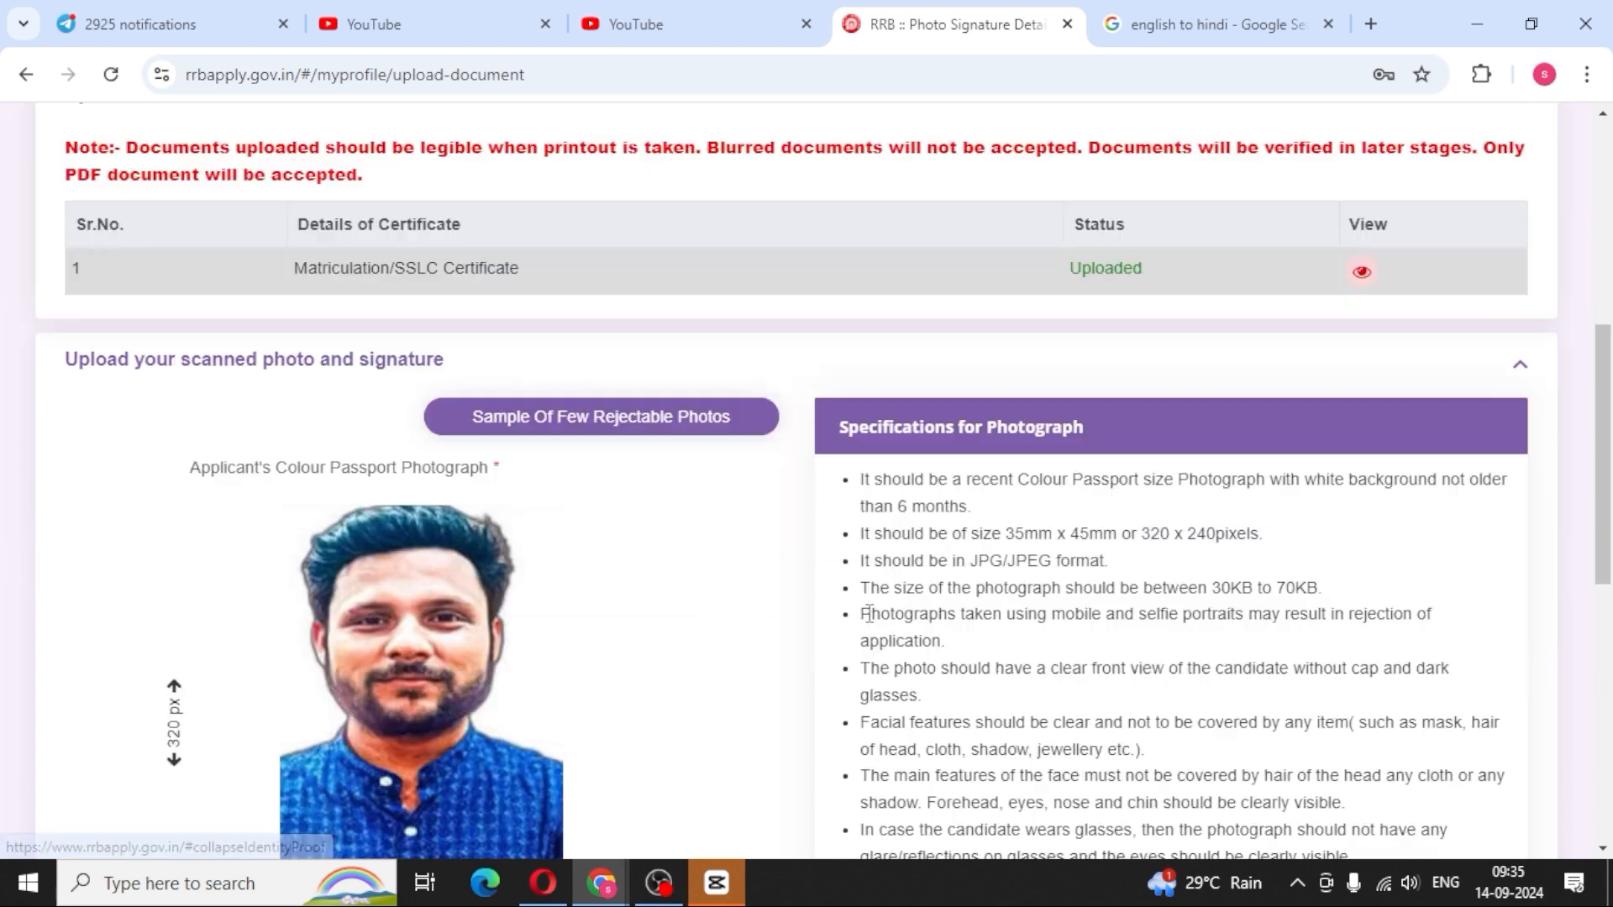
scroll(869, 613, down, 3)
scroll(869, 614, up, 6)
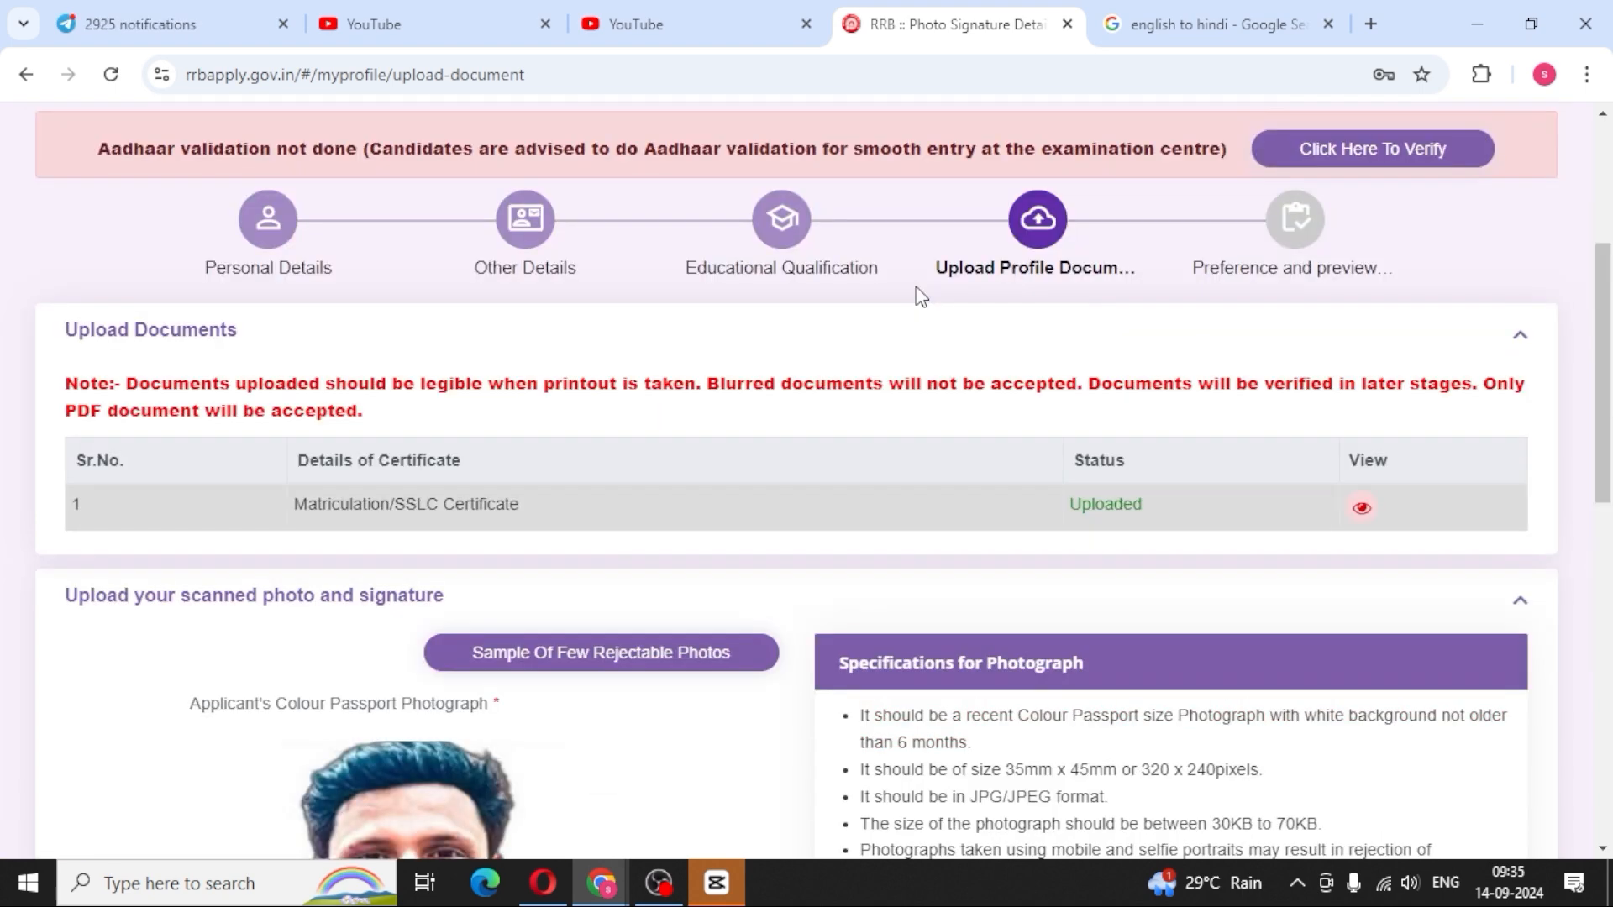
scroll(414, 519, down, 3)
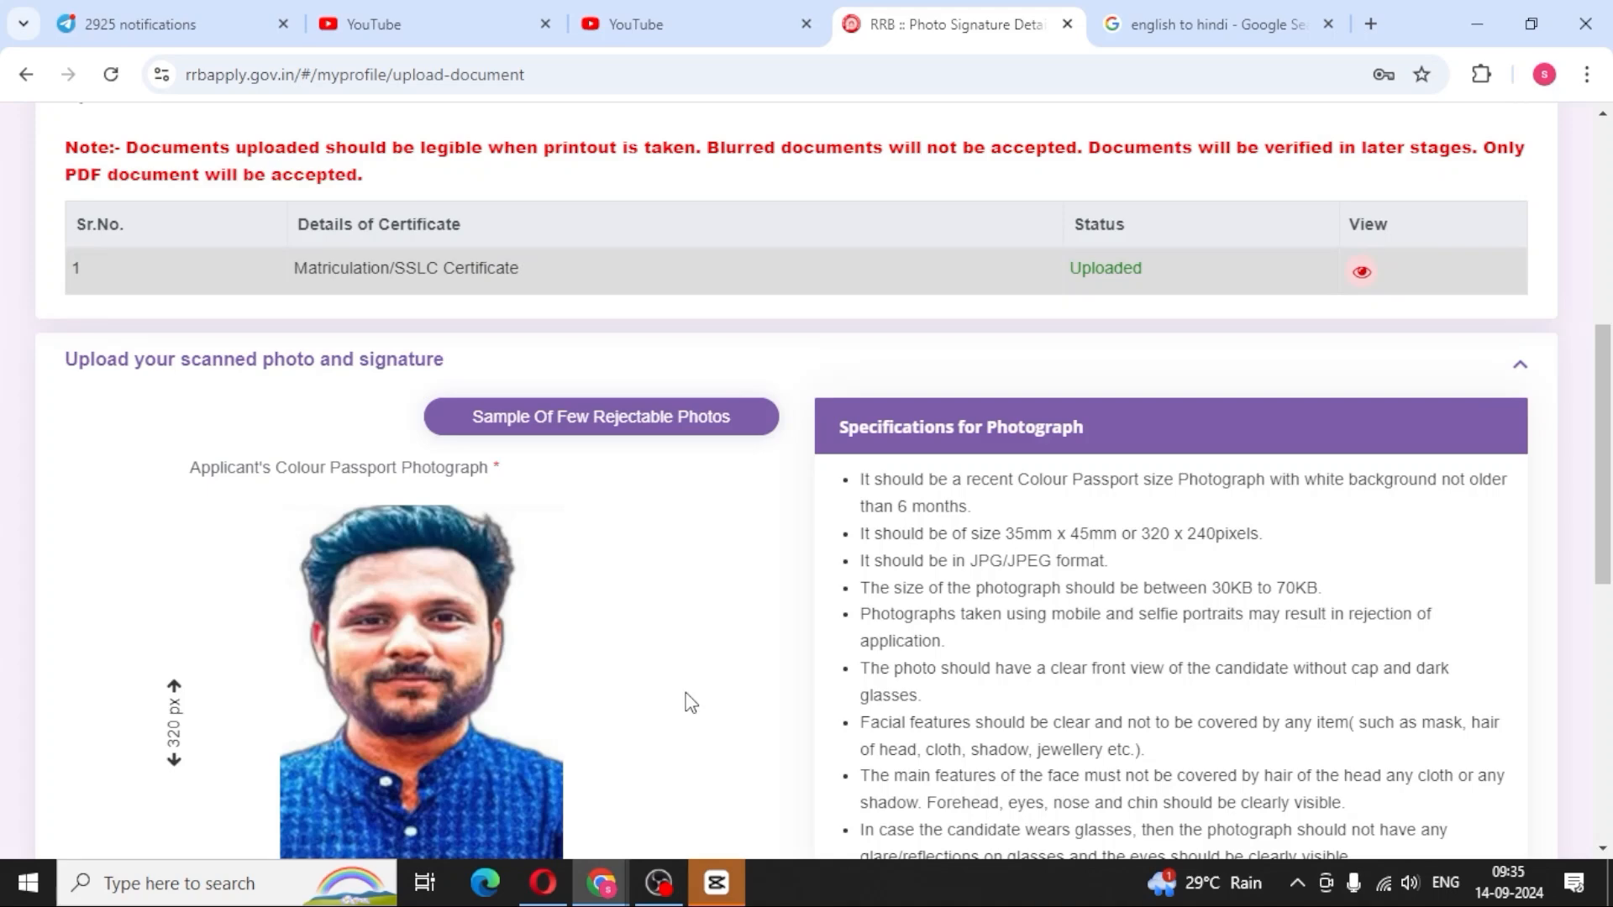
scroll(691, 702, up, 4)
scroll(691, 700, up, 1)
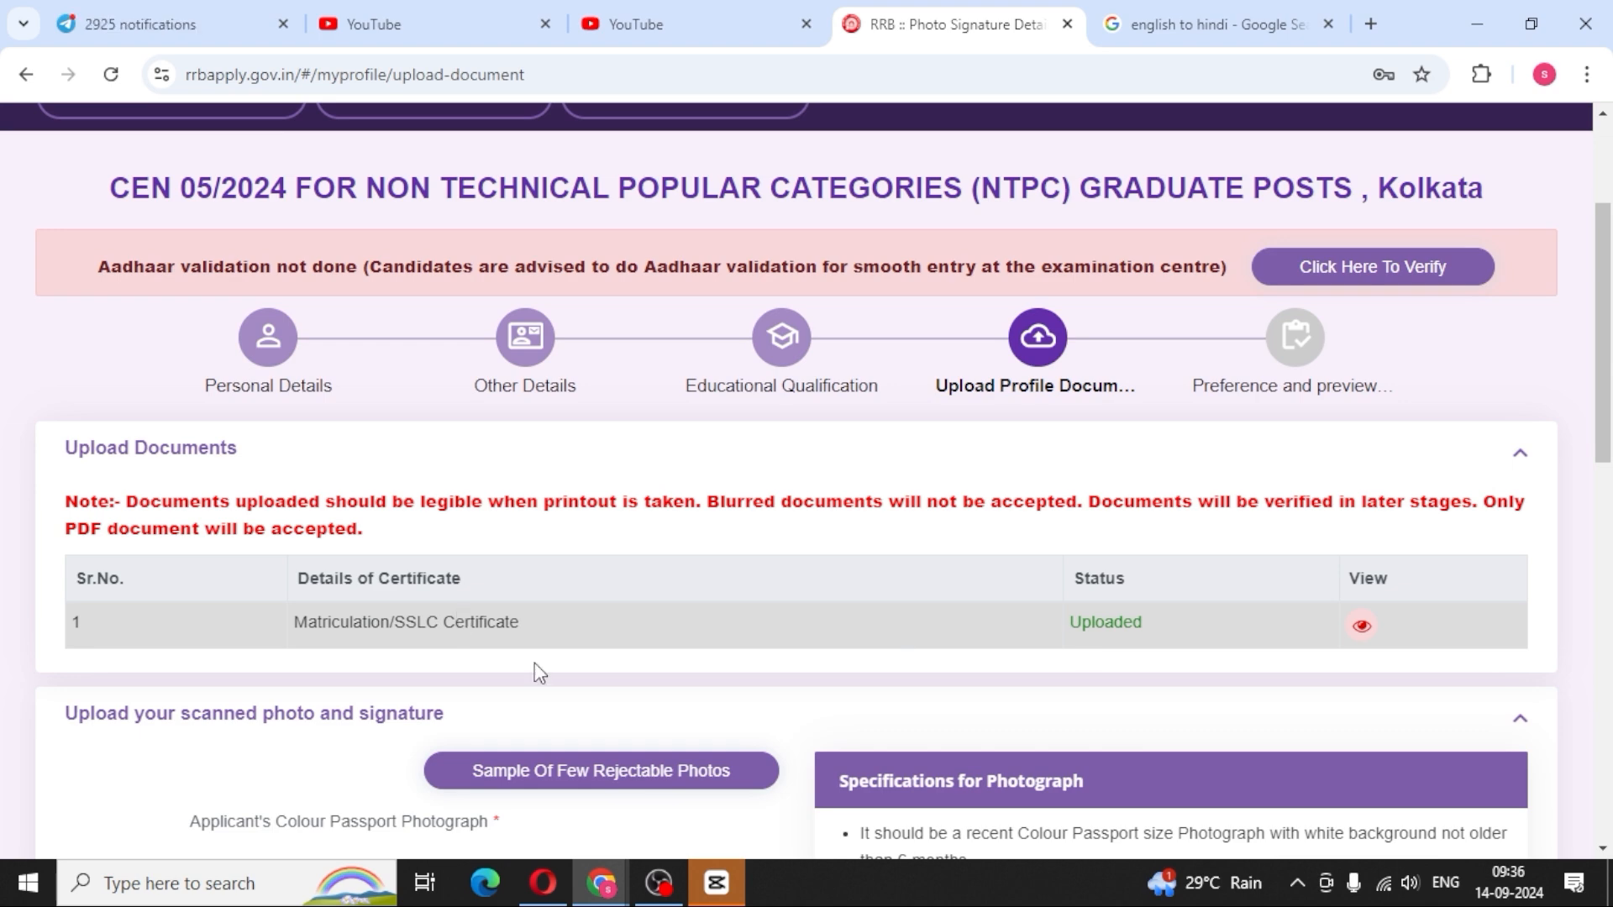
scroll(539, 673, down, 3)
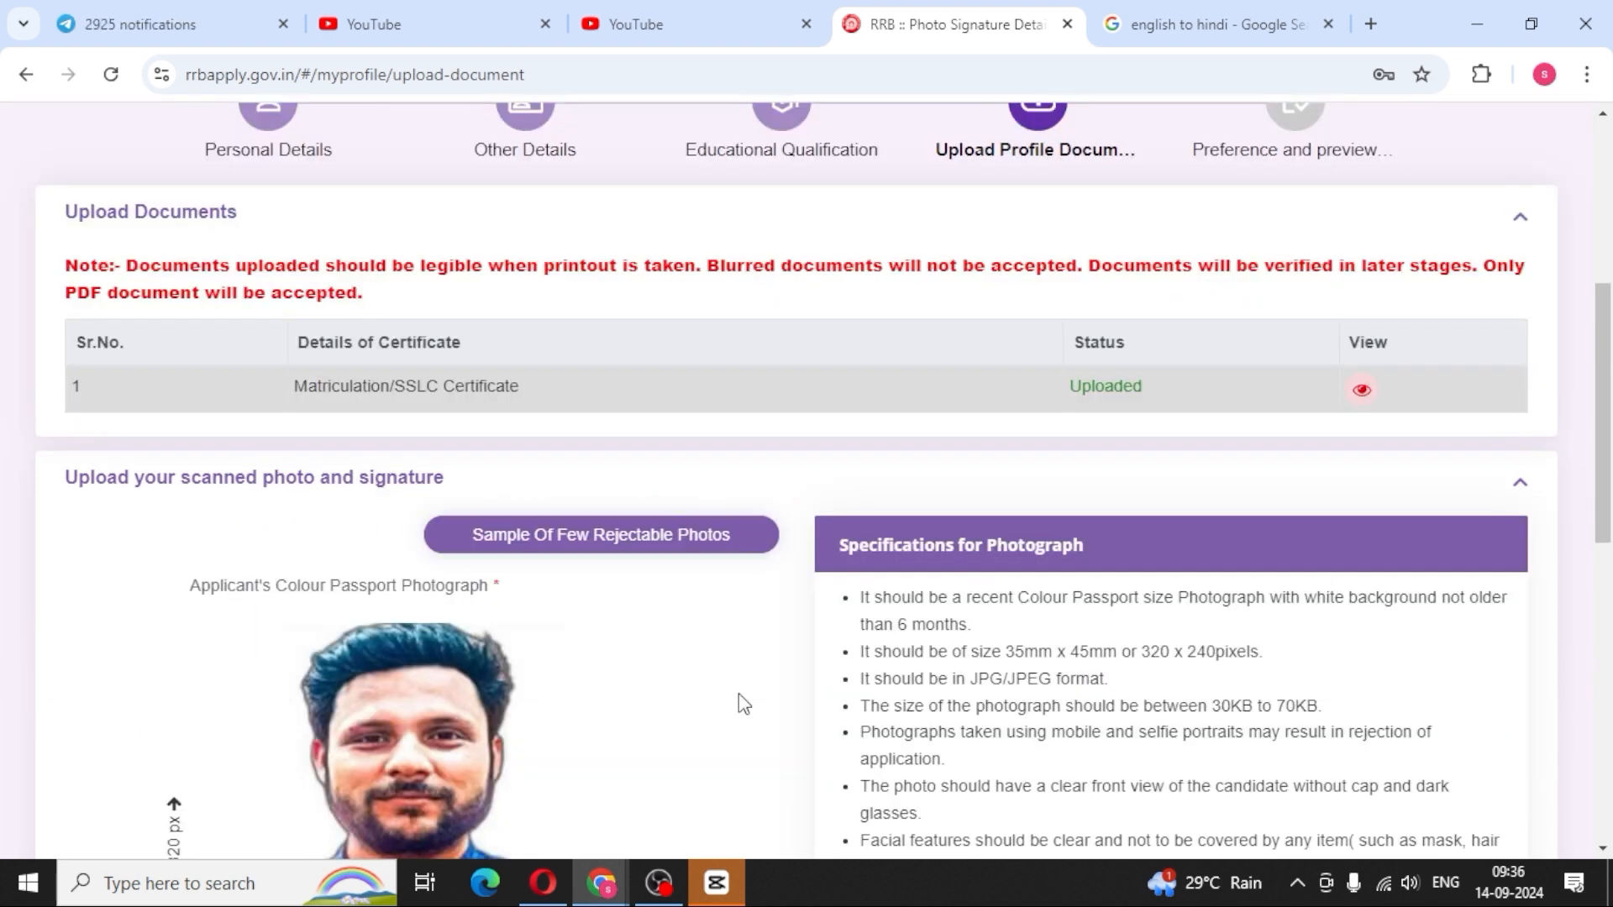
scroll(738, 693, down, 10)
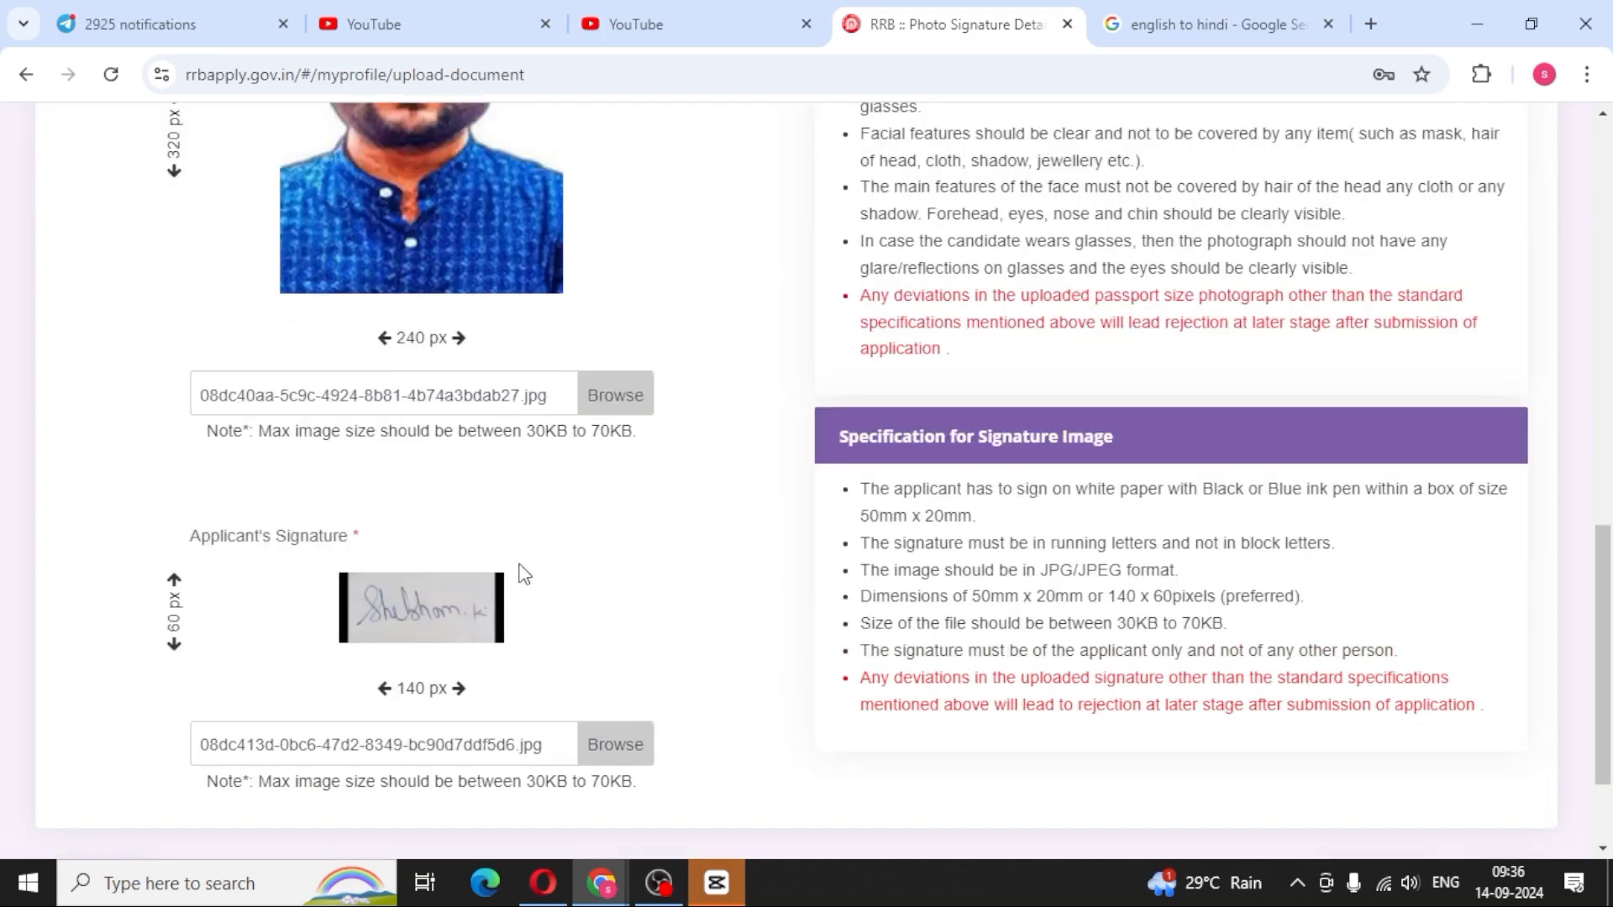
scroll(673, 704, up, 3)
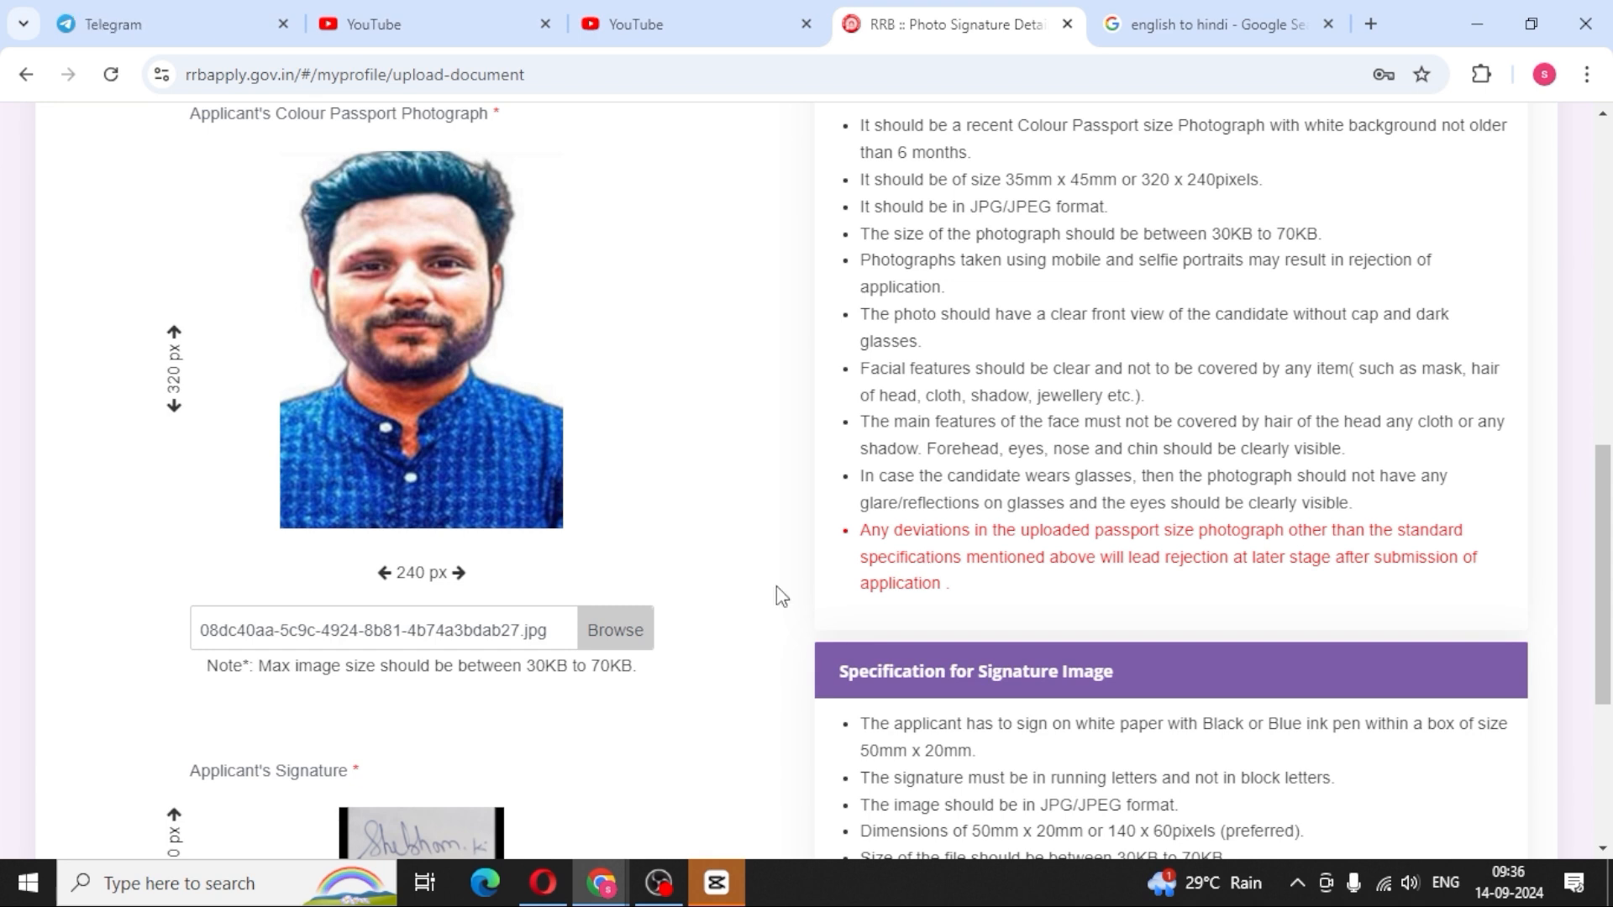
scroll(1486, 428, up, 3)
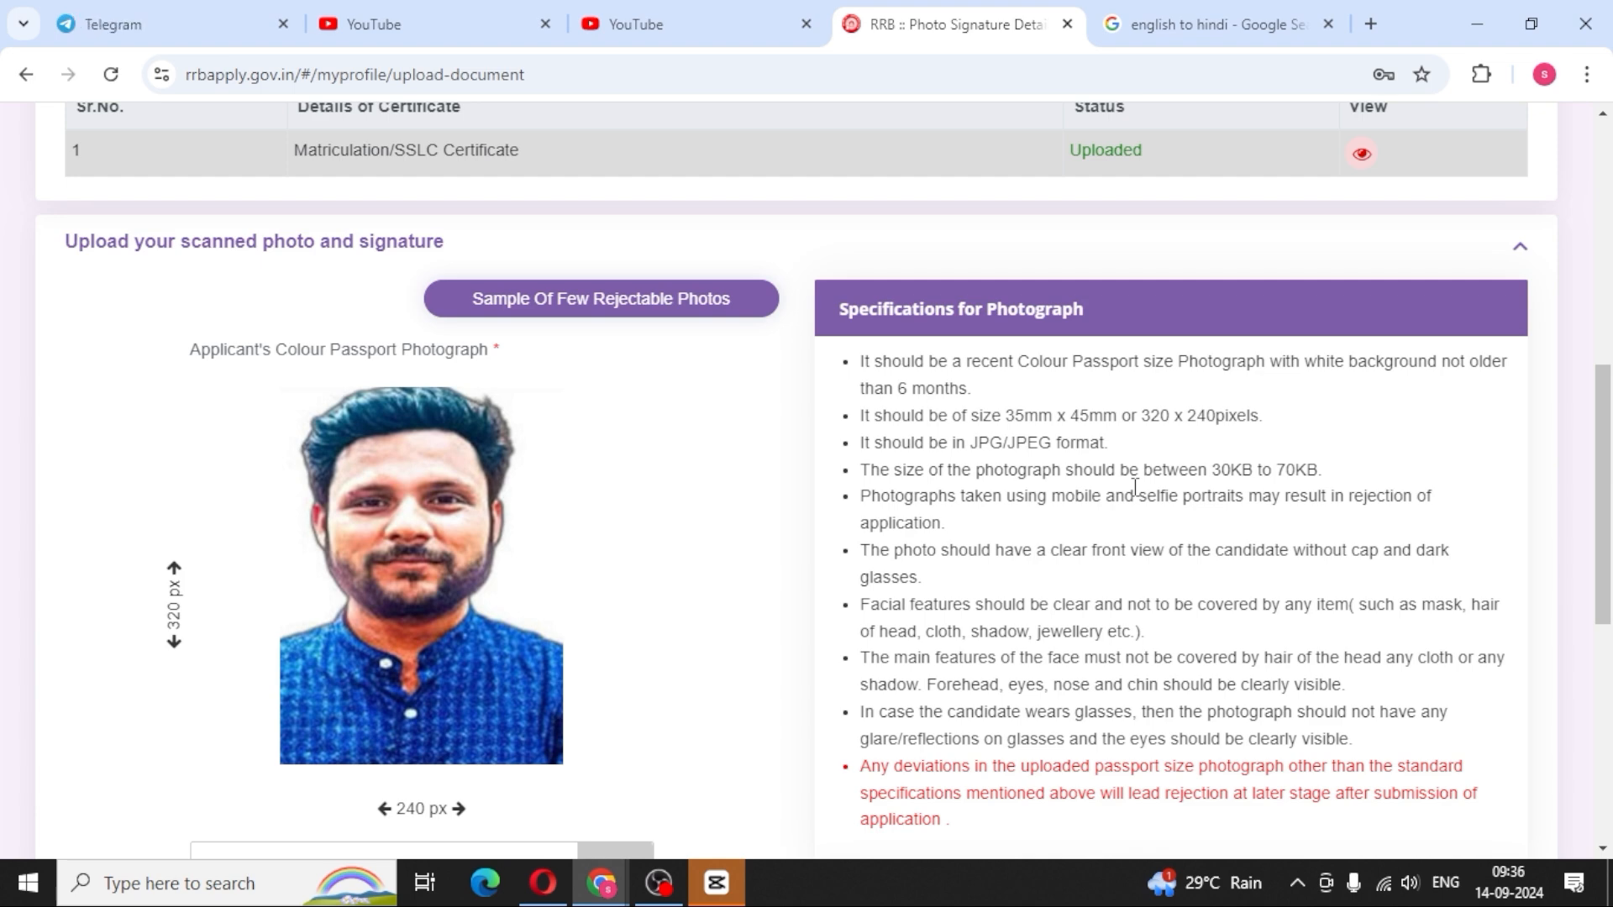
- Examine the photograph specifications, especially the required file size and dimensions
drag(1212, 471, 1397, 454)
click(1402, 461)
double_click(1166, 414)
click(1387, 414)
scroll(1349, 517, down, 3)
scroll(1349, 516, up, 3)
scroll(1166, 550, down, 1)
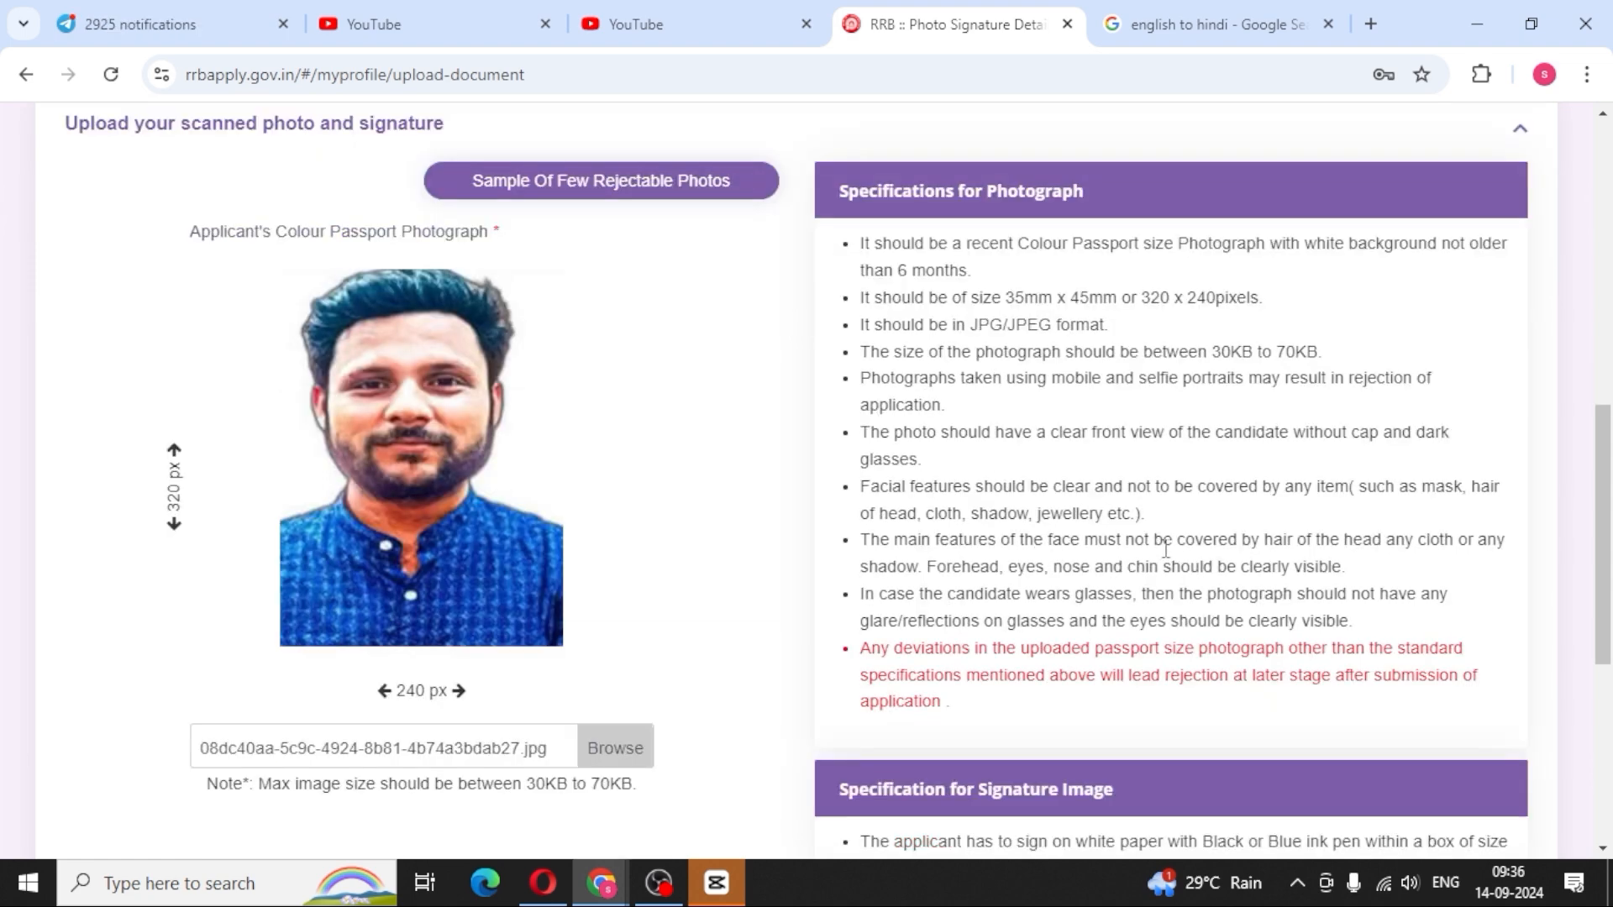
- Examine the signature image specifications, especially the signing box size and the allowed file size
scroll(1166, 549, down, 3)
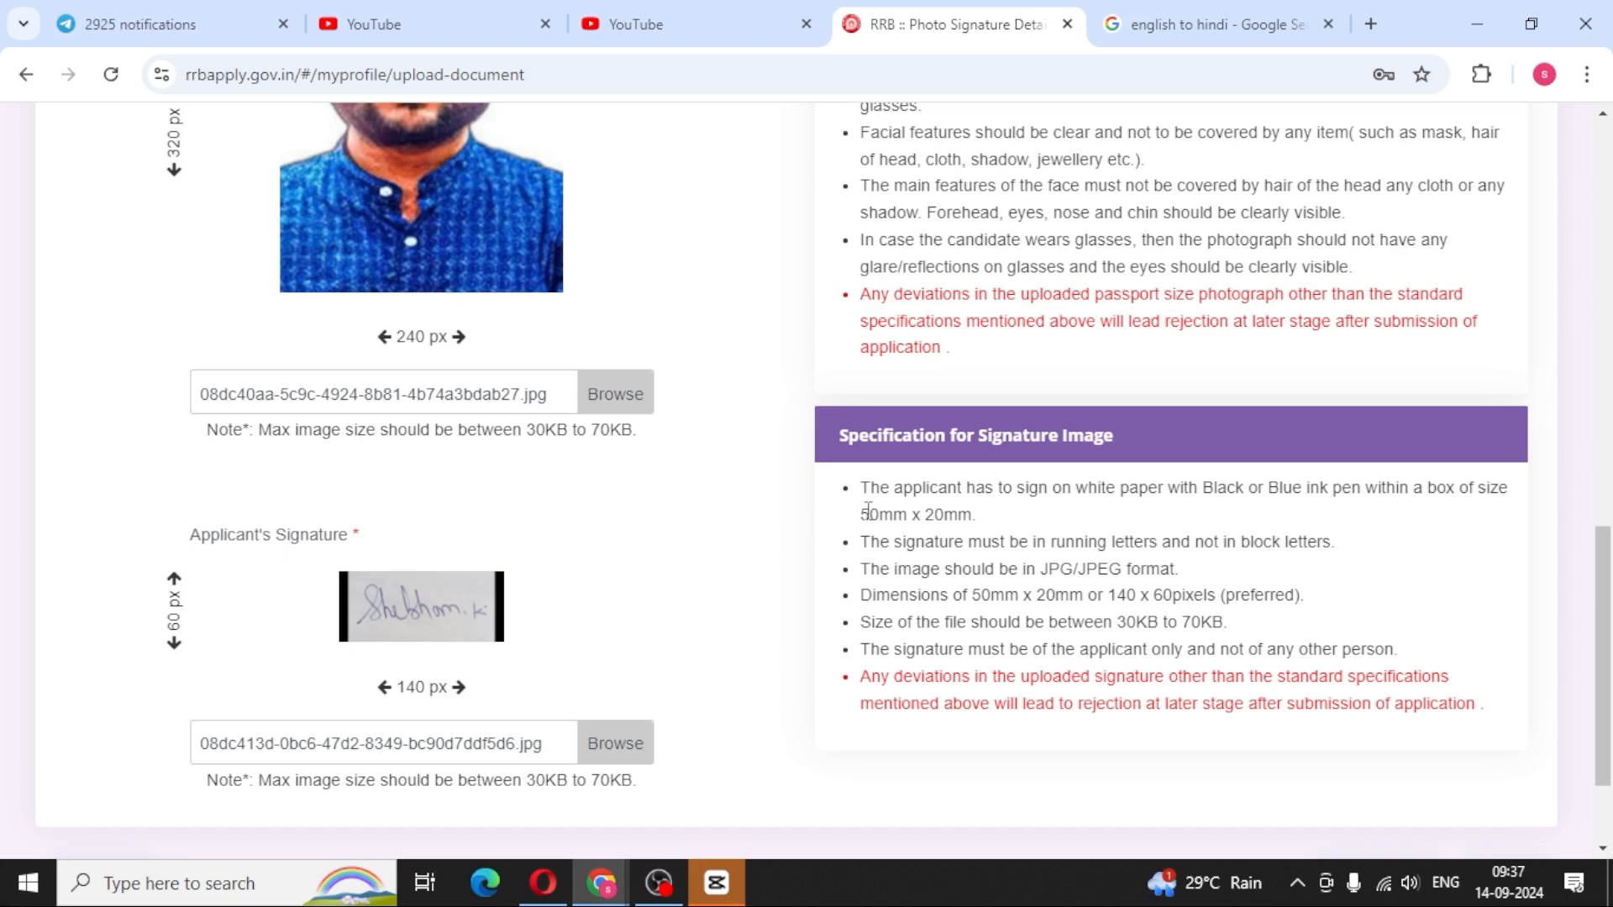
drag(862, 513, 974, 515)
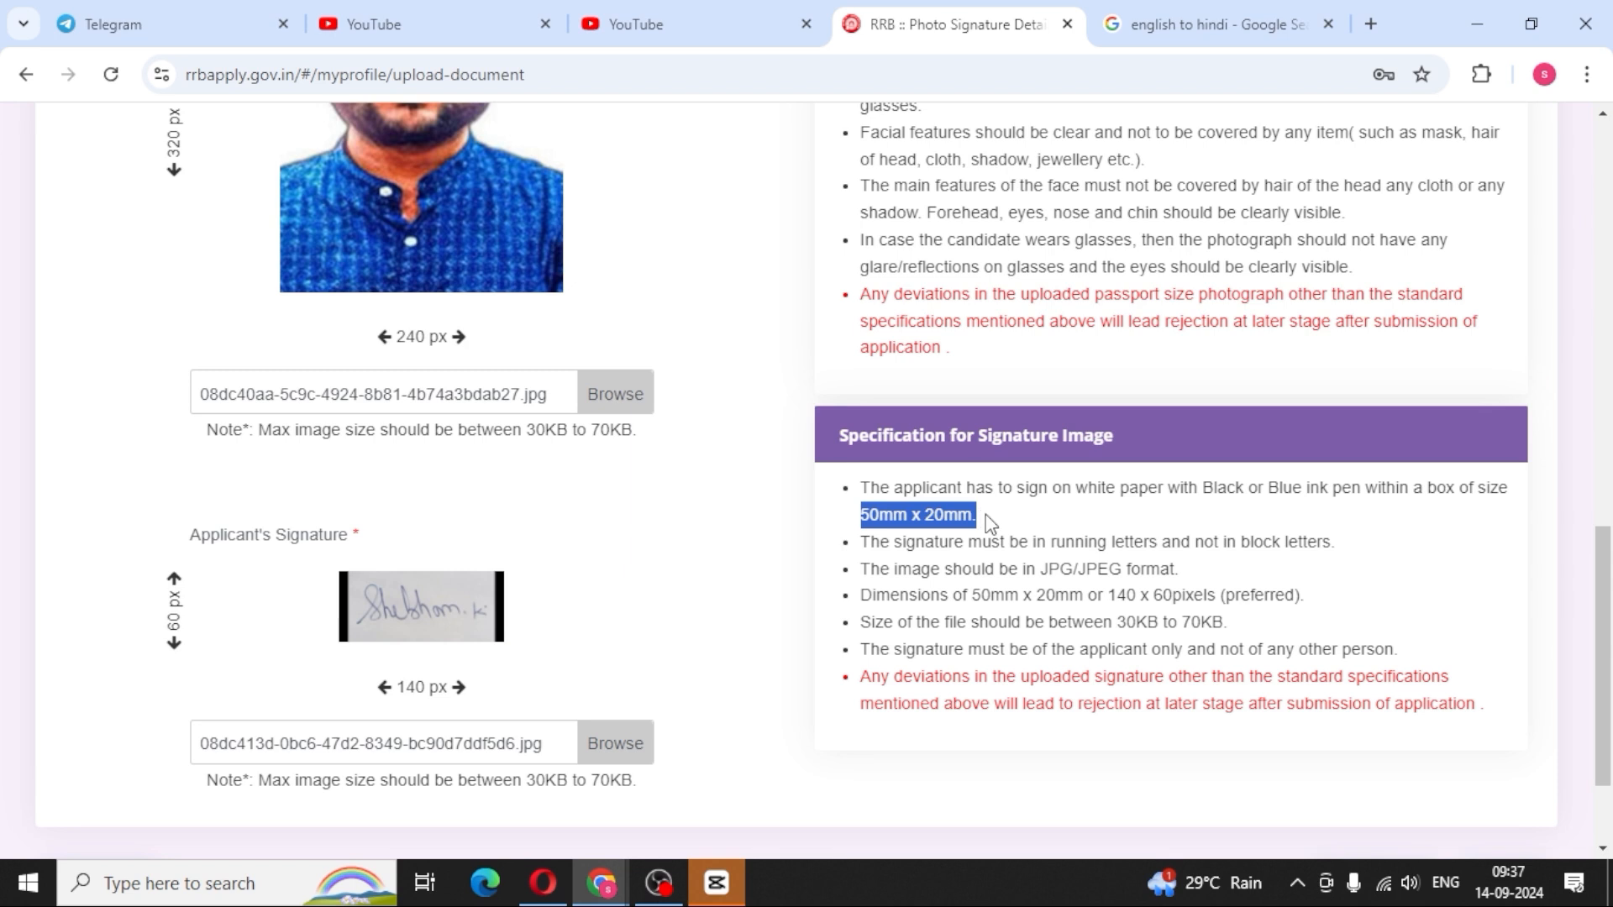
click(1447, 640)
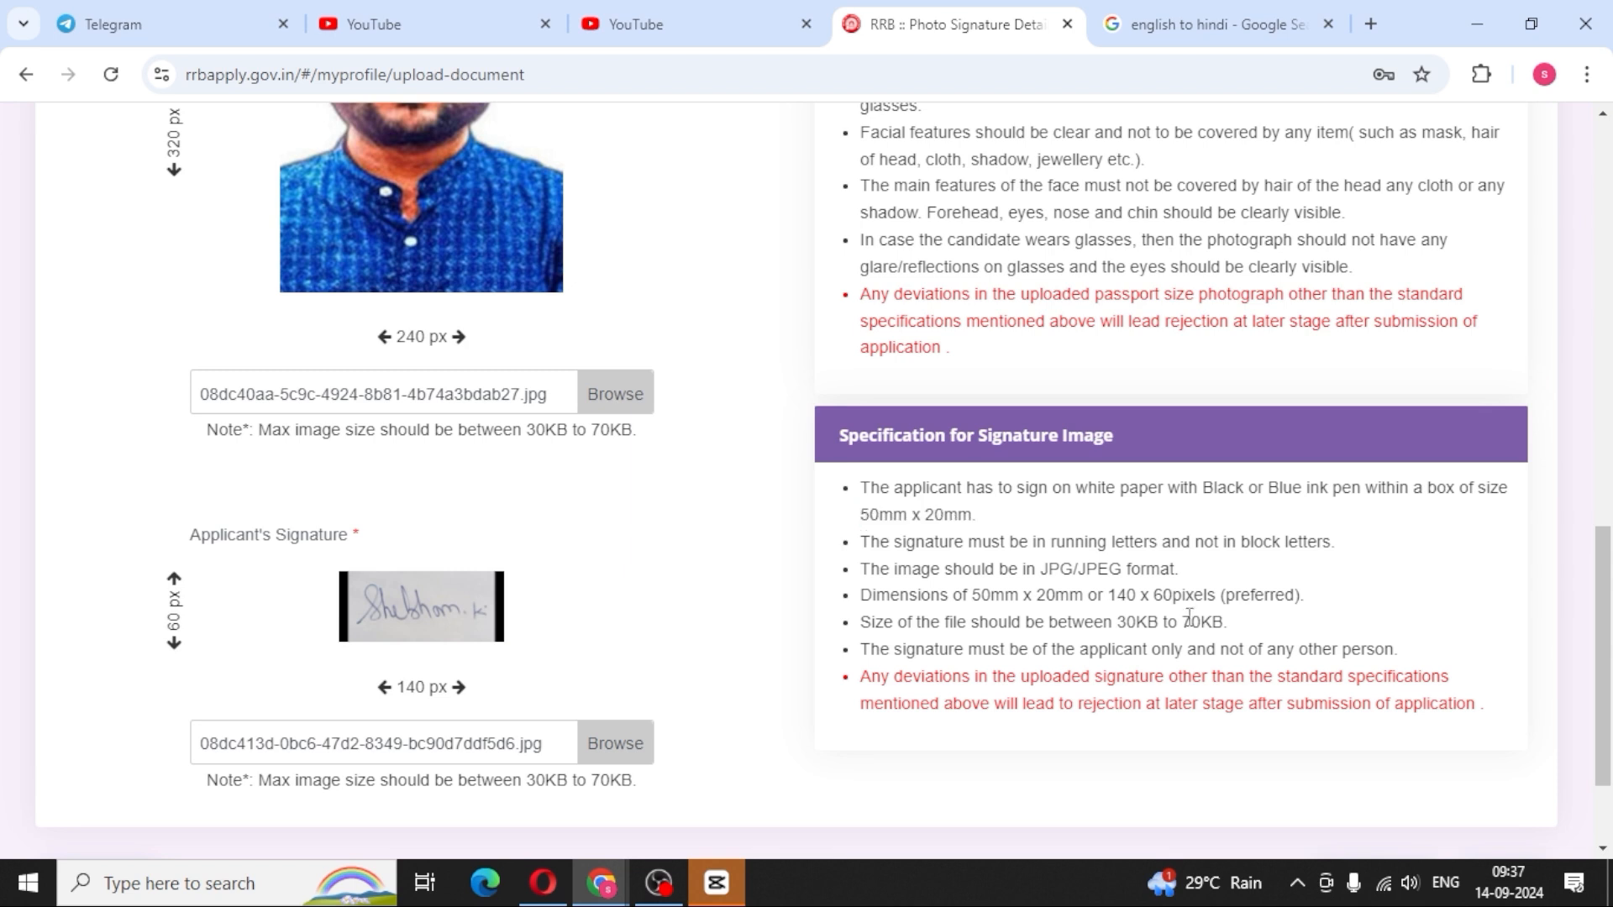
drag(1125, 623, 1247, 629)
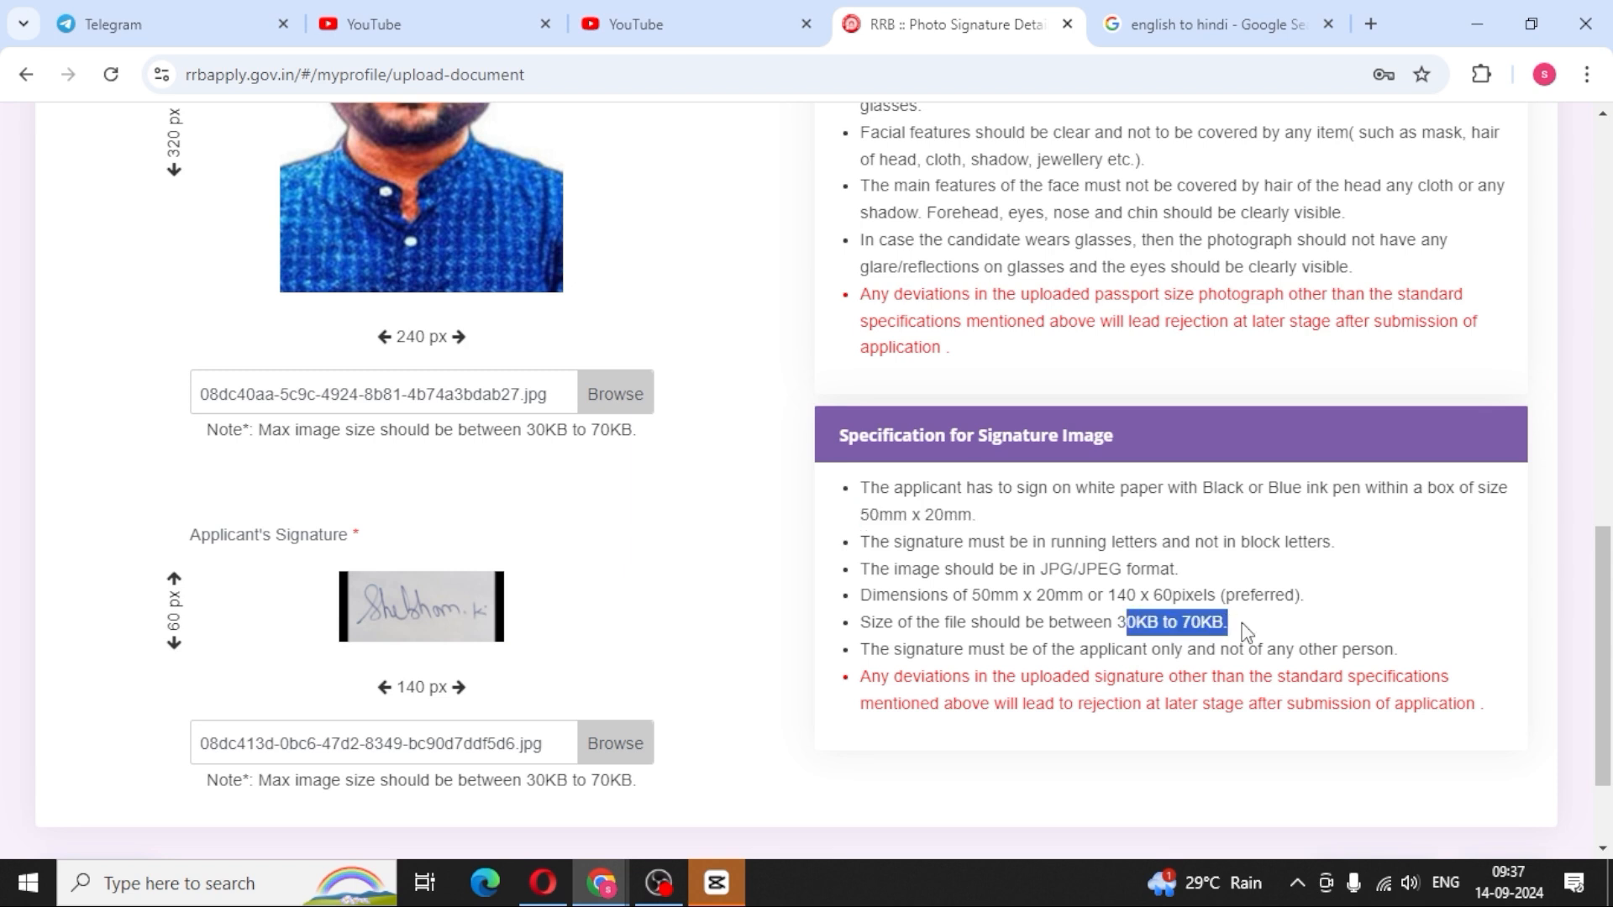
click(1504, 617)
- Save the uploaded photograph and signature and continue to the post preference page
scroll(1504, 618, down, 2)
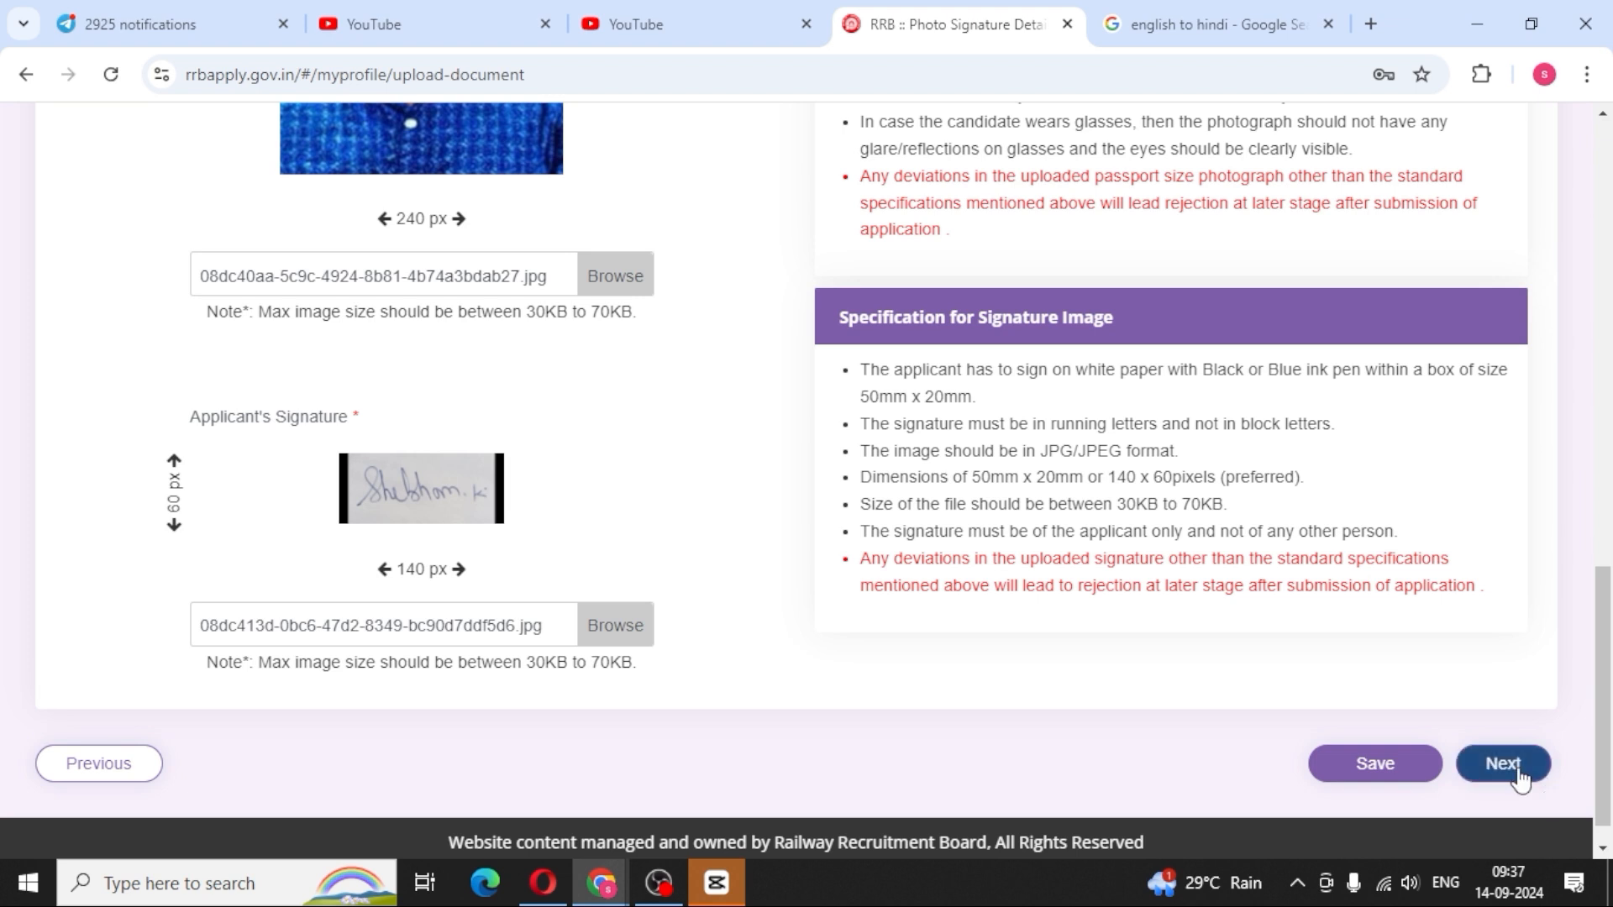
click(1431, 754)
click(1534, 771)
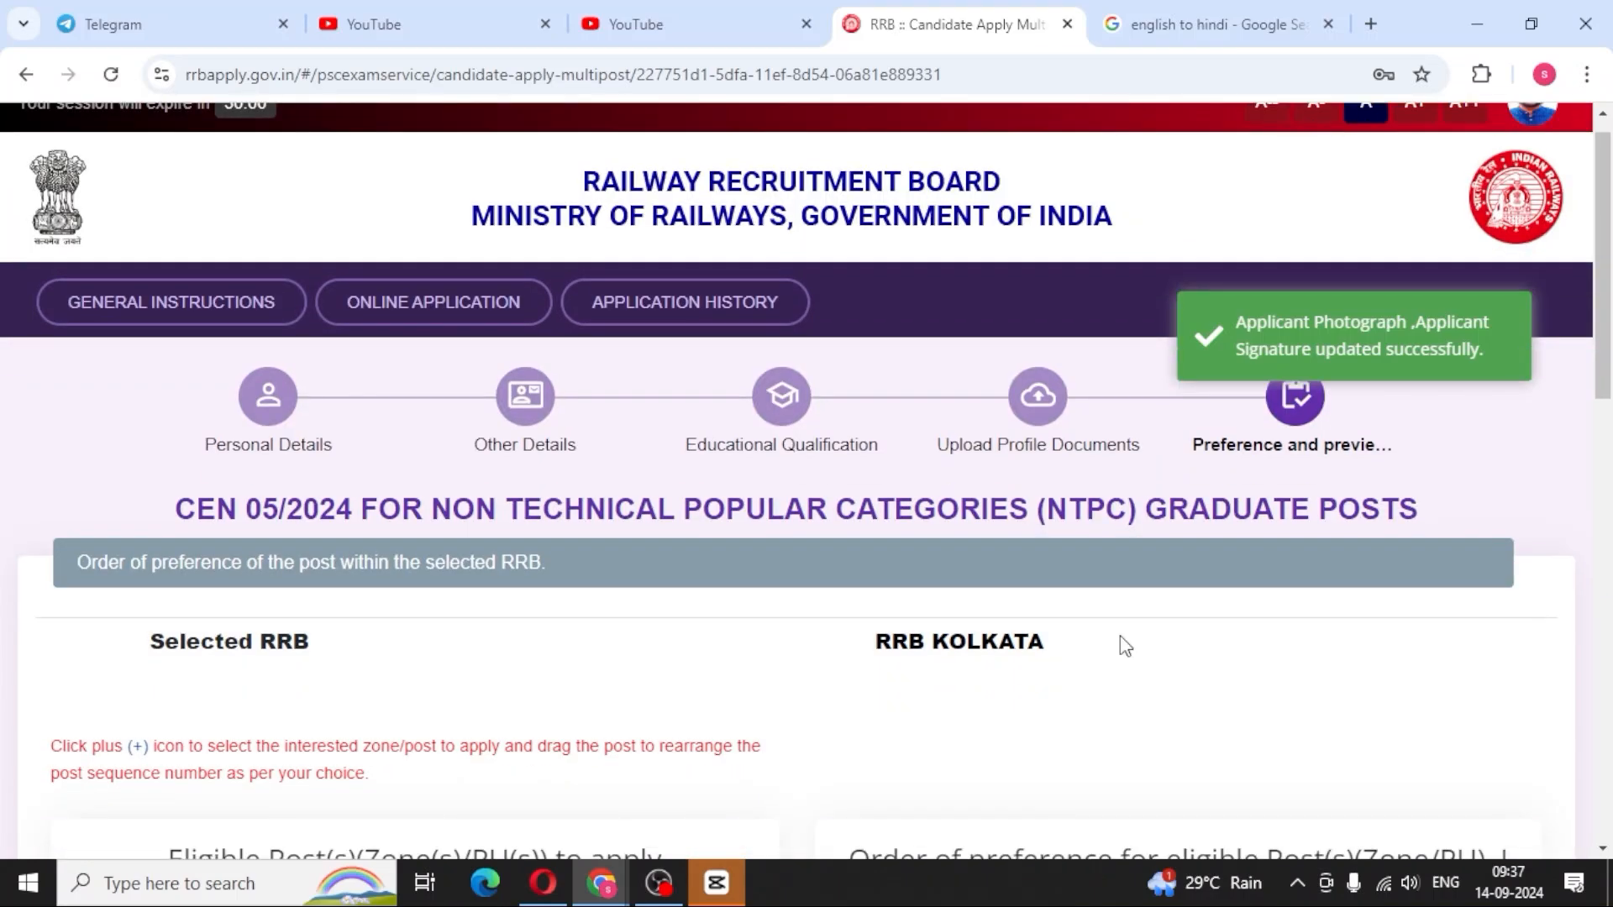
- Add SER Senior Clerk Cum Typist, ER Goods Train Manager and ER Junior Accounts Assistant Cum Typist as the first three post preferences
scroll(1124, 645, down, 5)
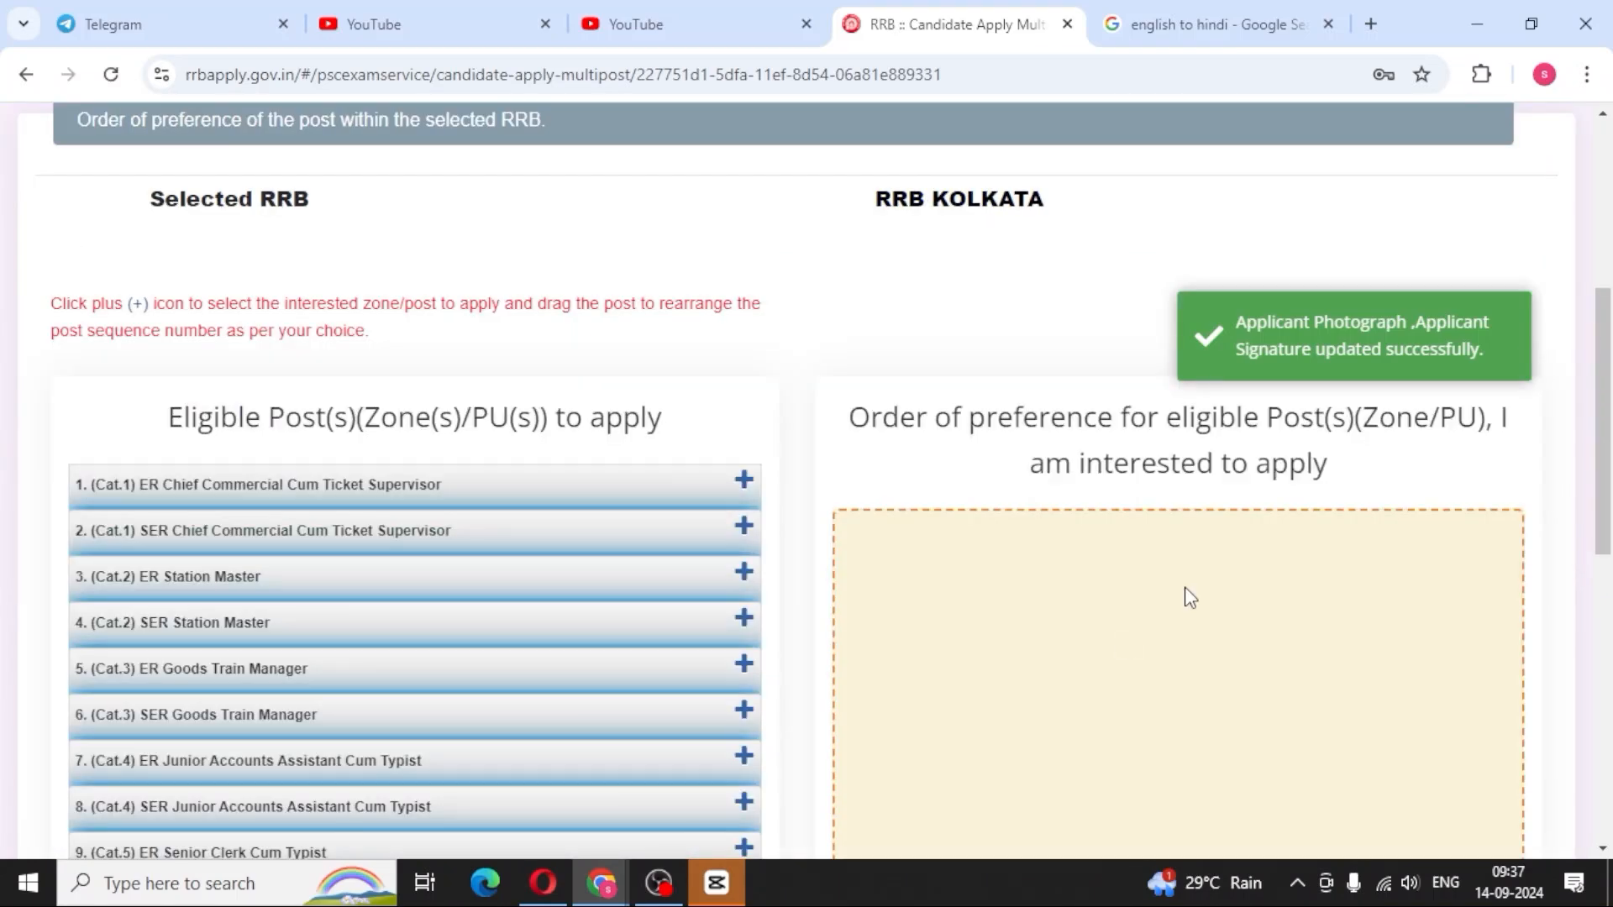
scroll(1185, 587, down, 3)
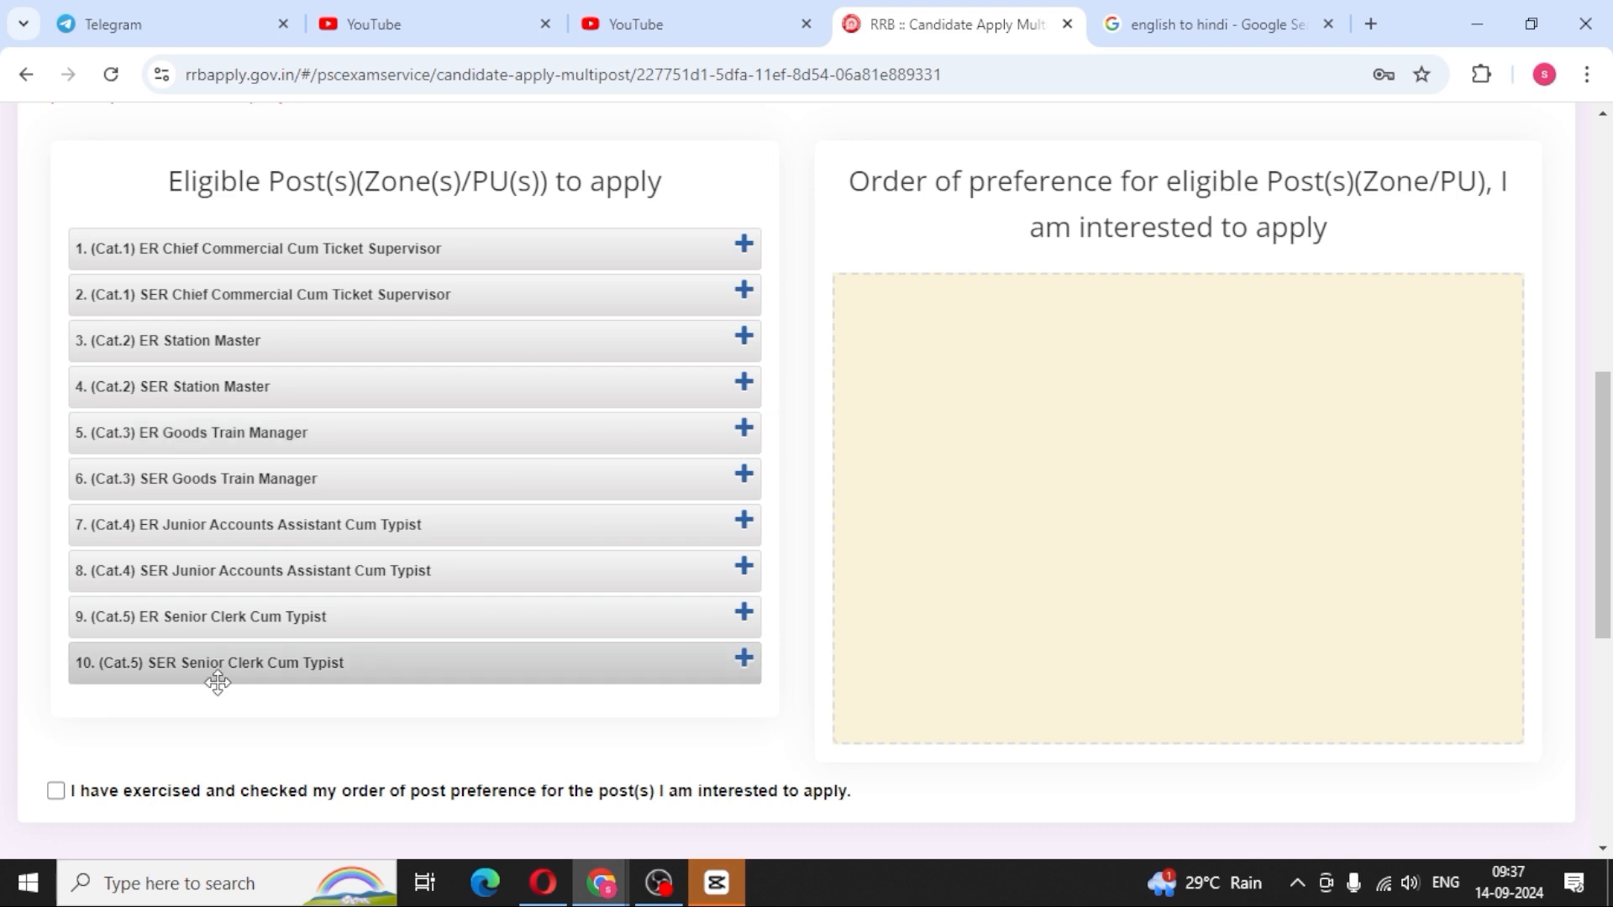
click(743, 660)
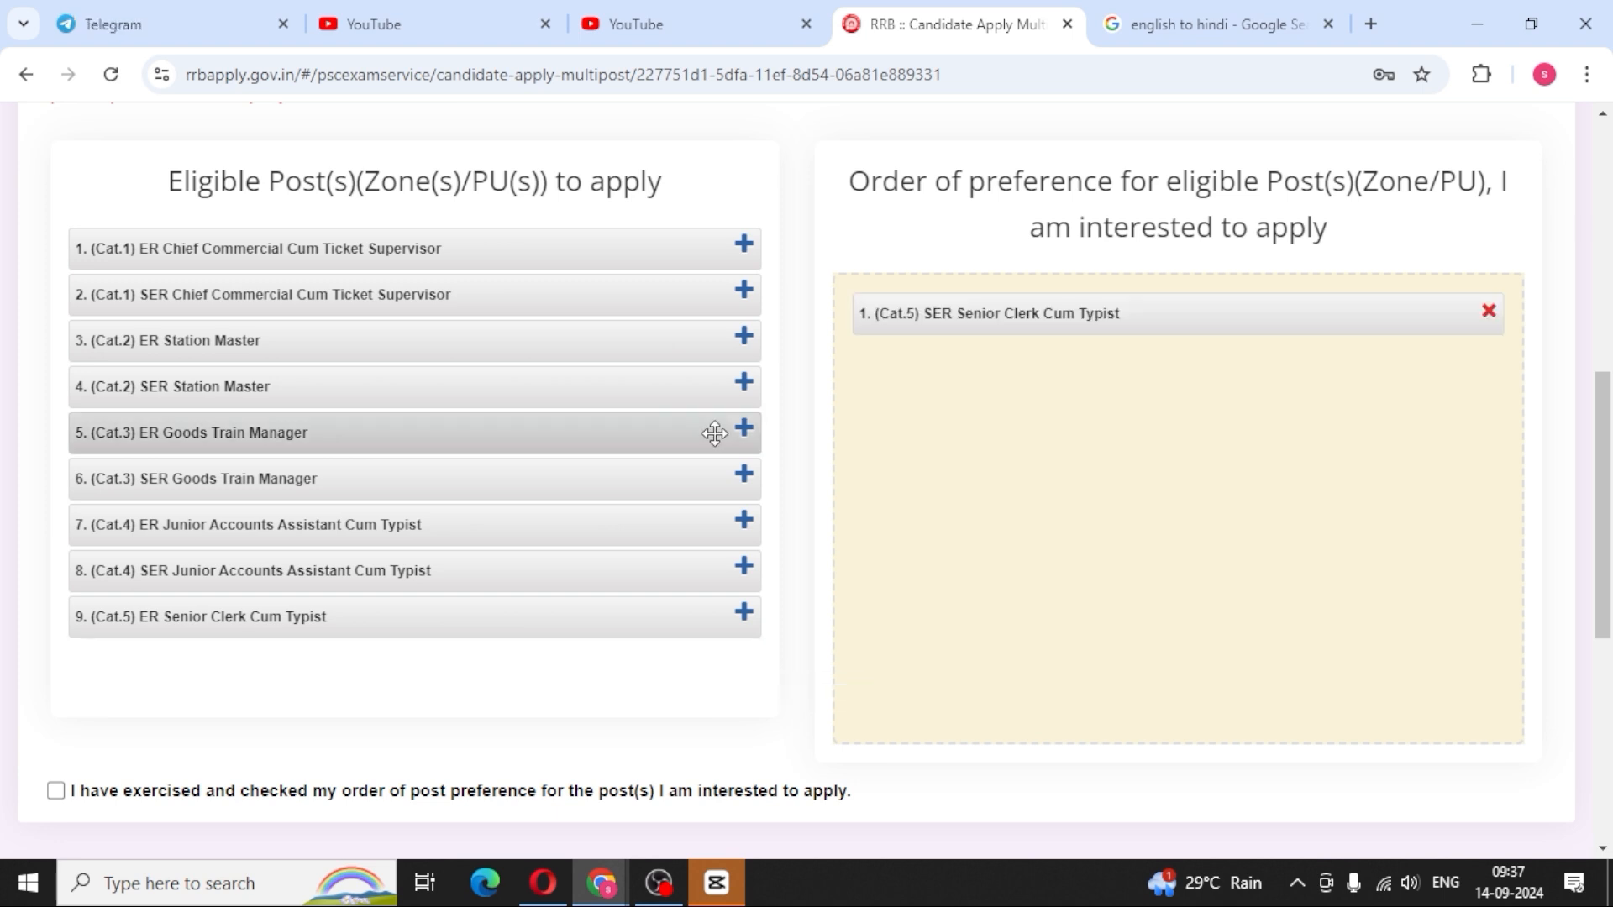
click(743, 428)
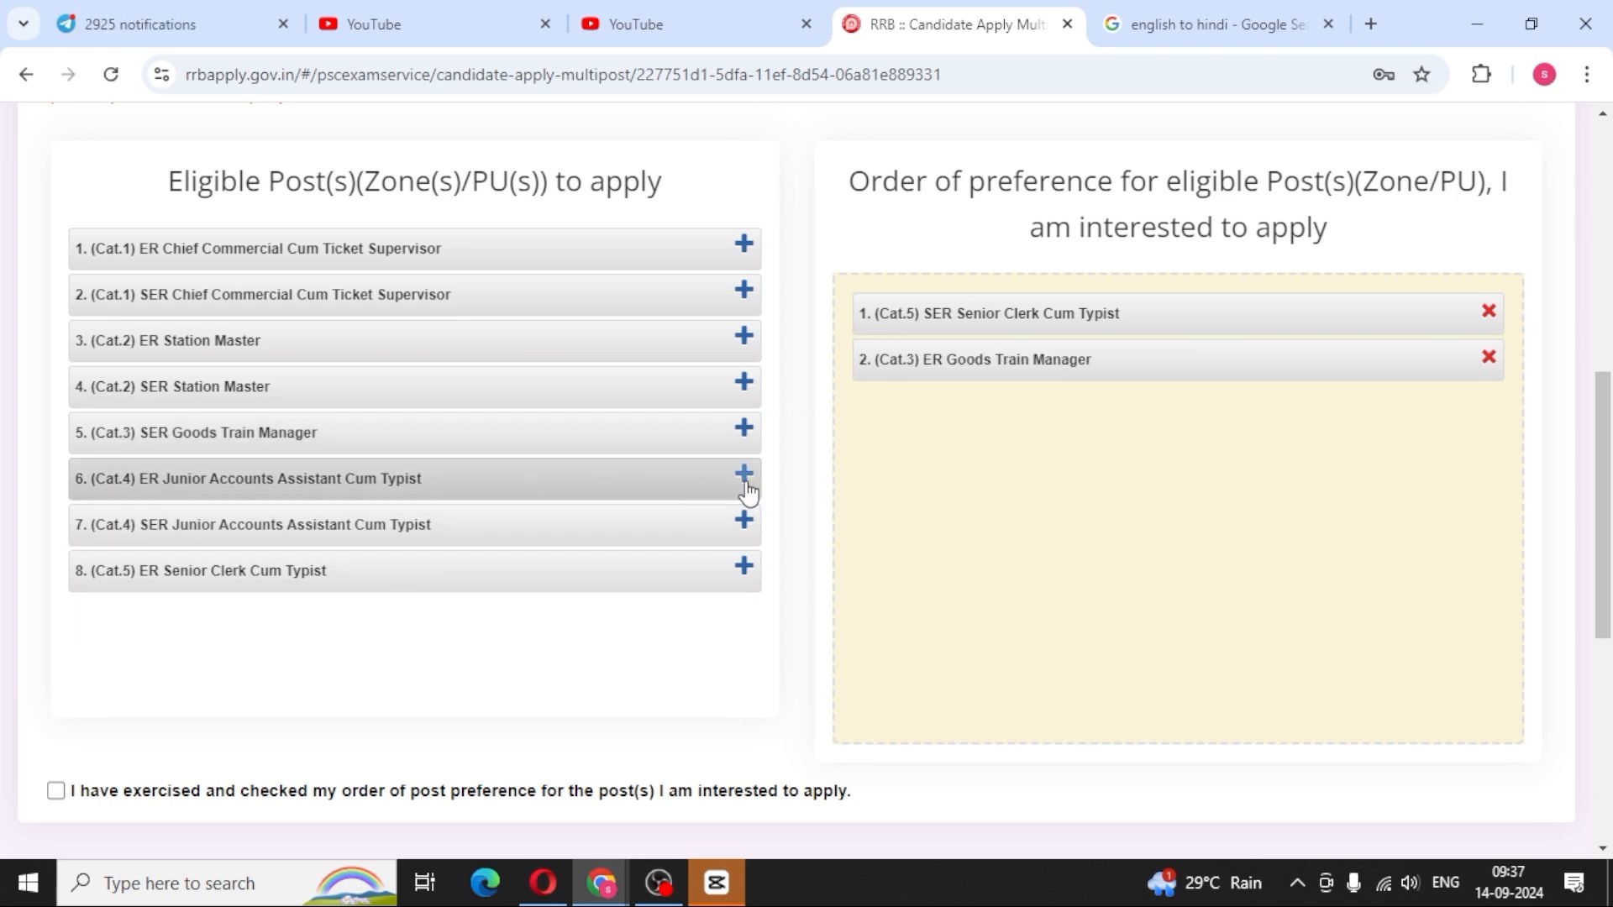
click(746, 478)
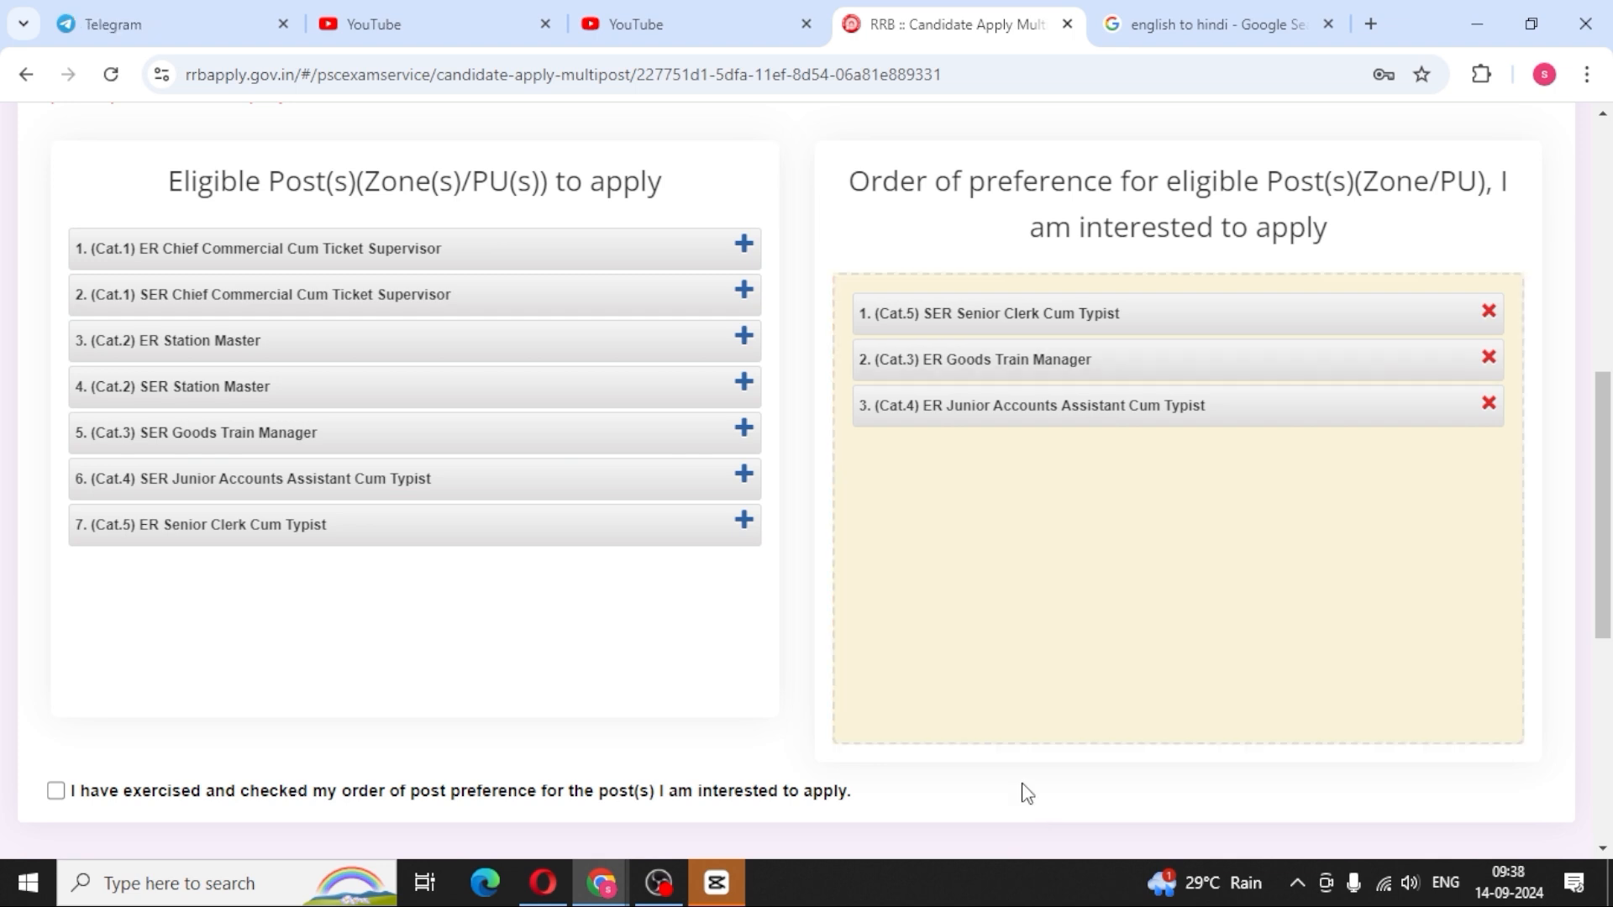
- Add as preferences 4–10: ER Senior Clerk, SER Junior Accounts Assistant, SER Station Master, SER Goods Train Manager, ER Station Master, SER then ER Chief Commercial Supervisor
scroll(817, 641, down, 3)
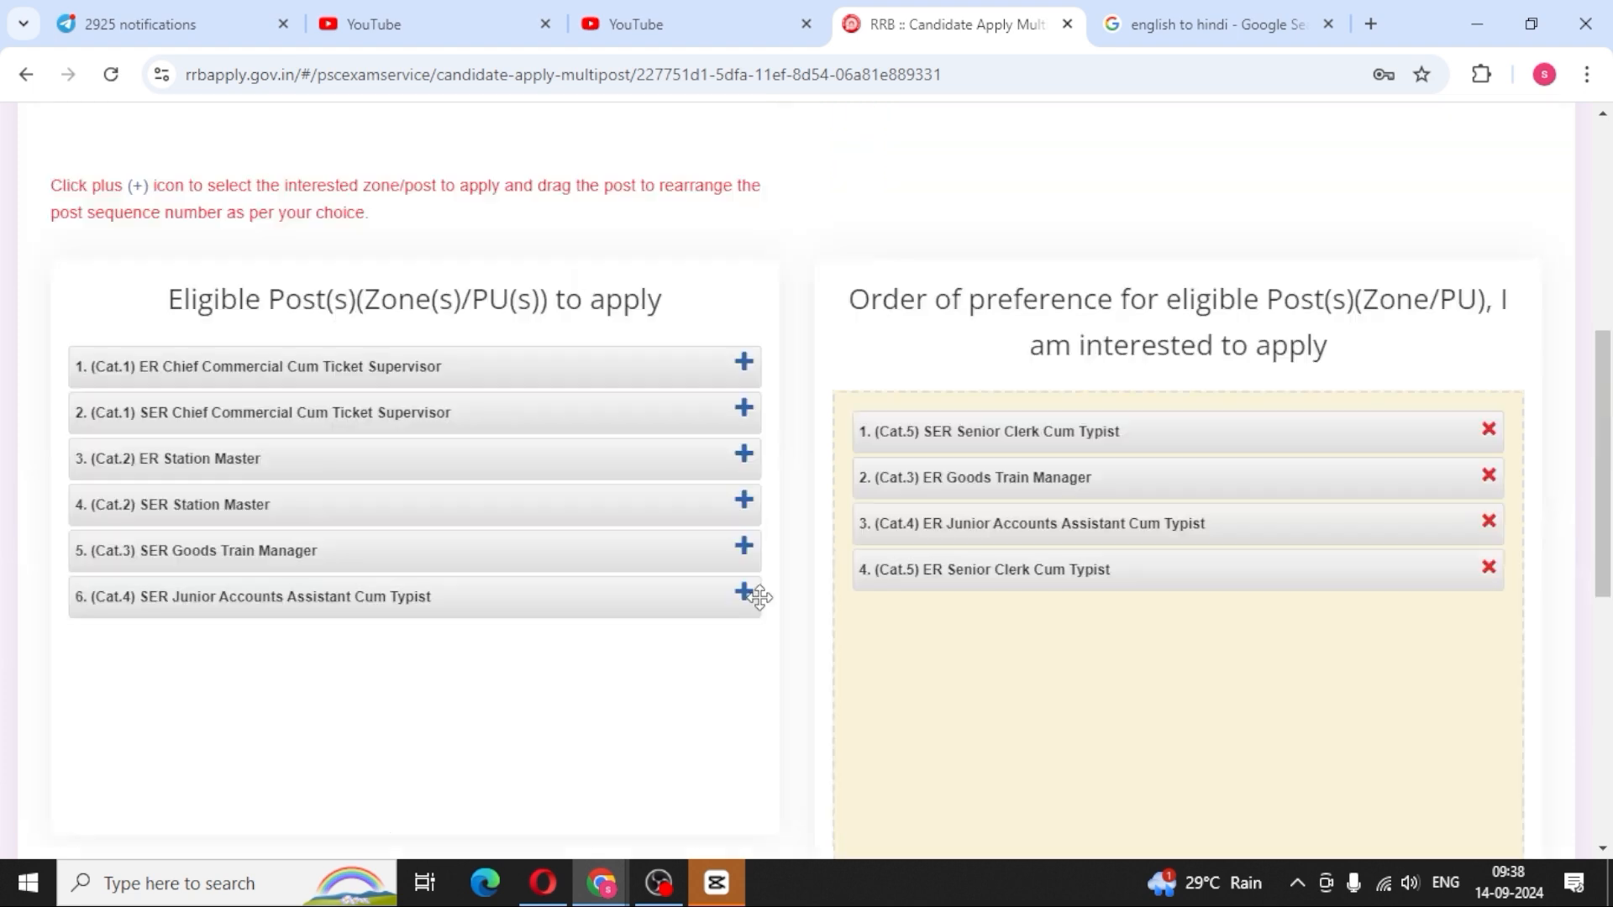
click(744, 593)
click(744, 501)
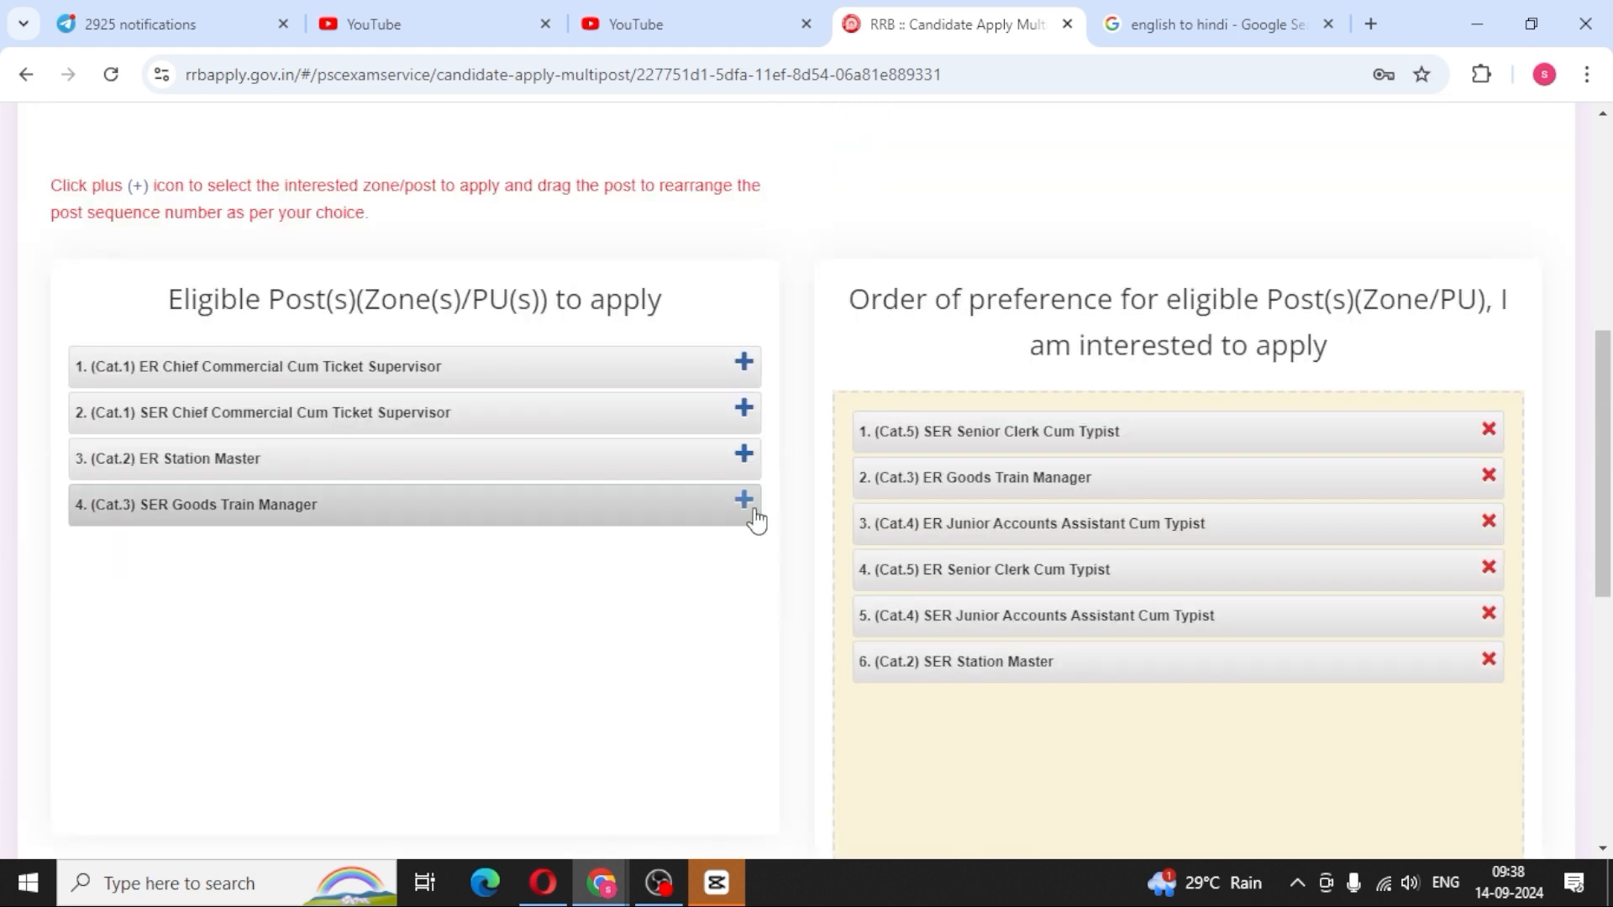
click(744, 501)
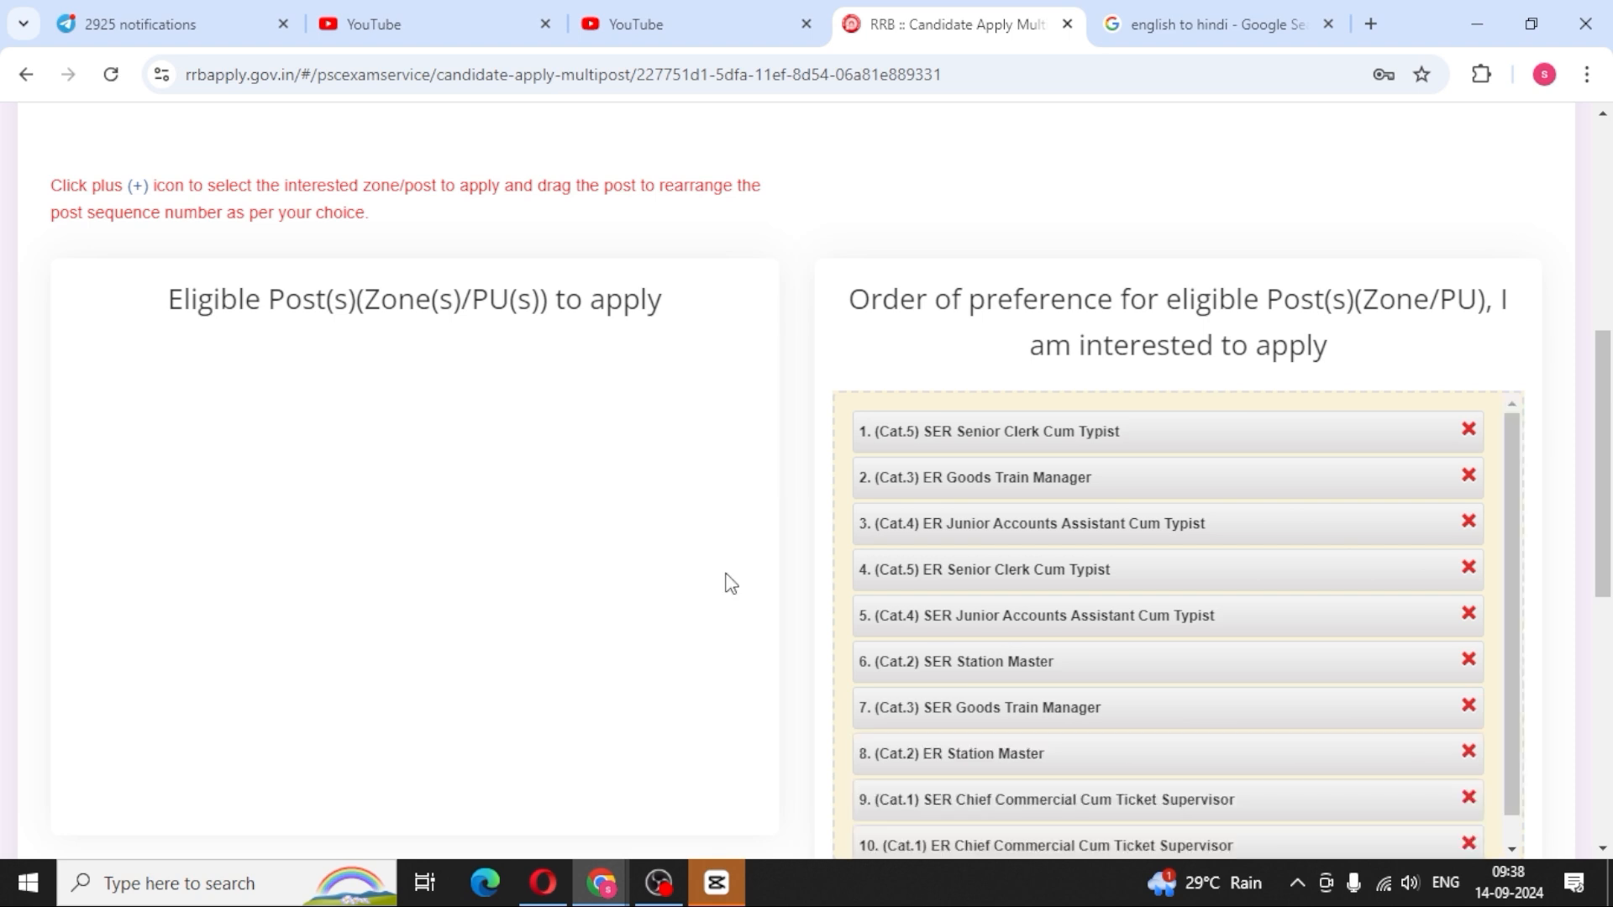
- Check the order of the ten chosen posts and confirm that the post preference has been exercised and checked
scroll(730, 583, down, 4)
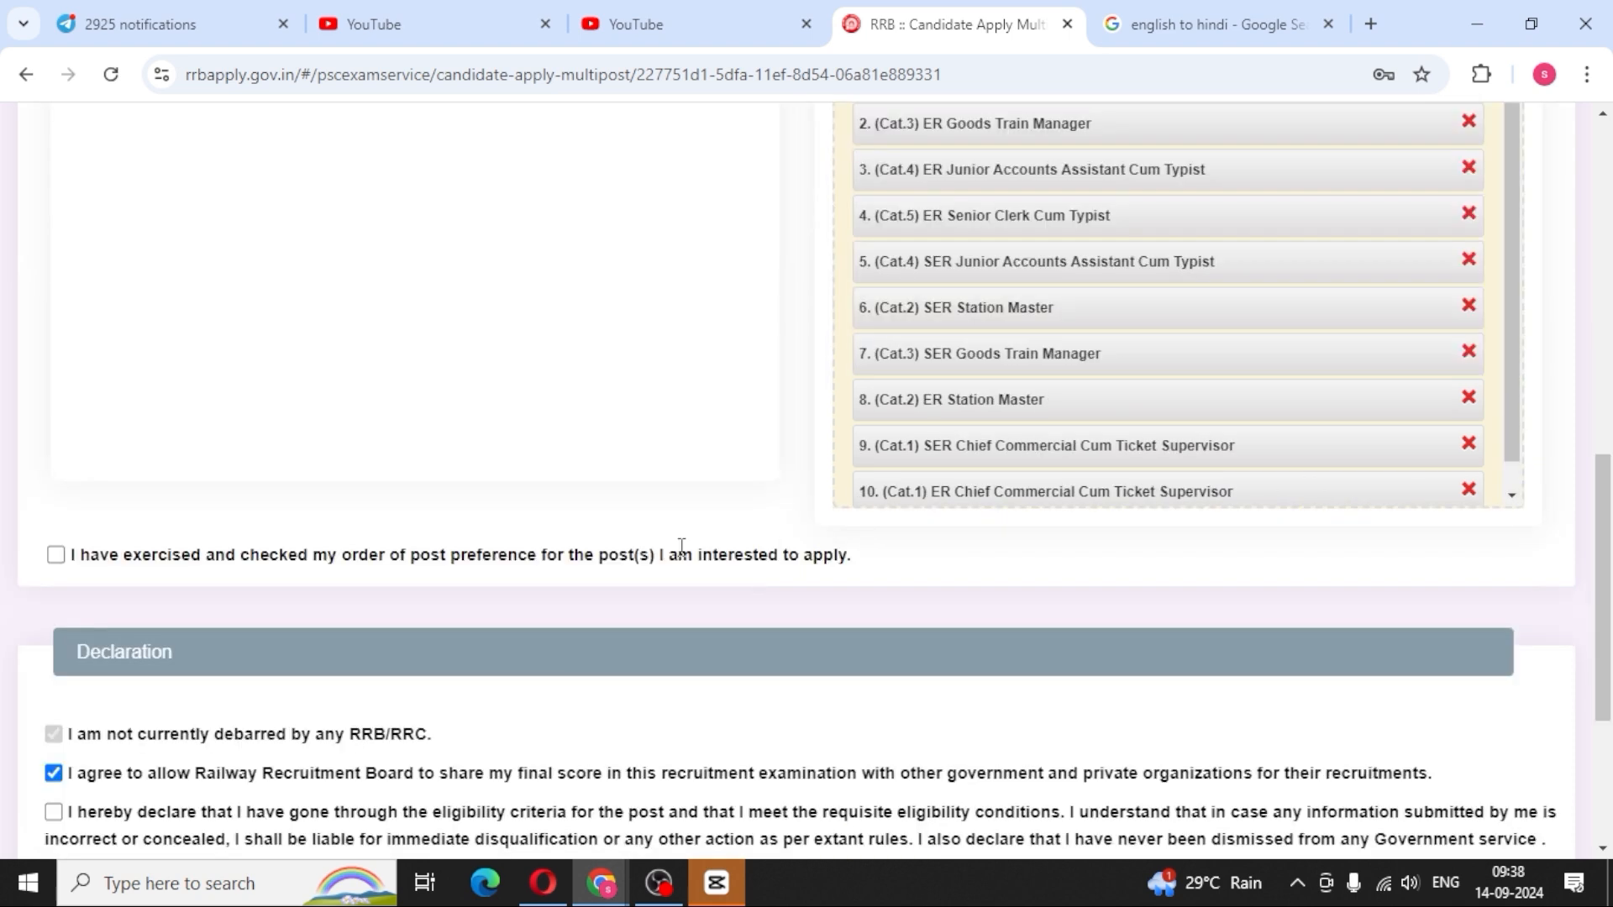
scroll(681, 546, up, 3)
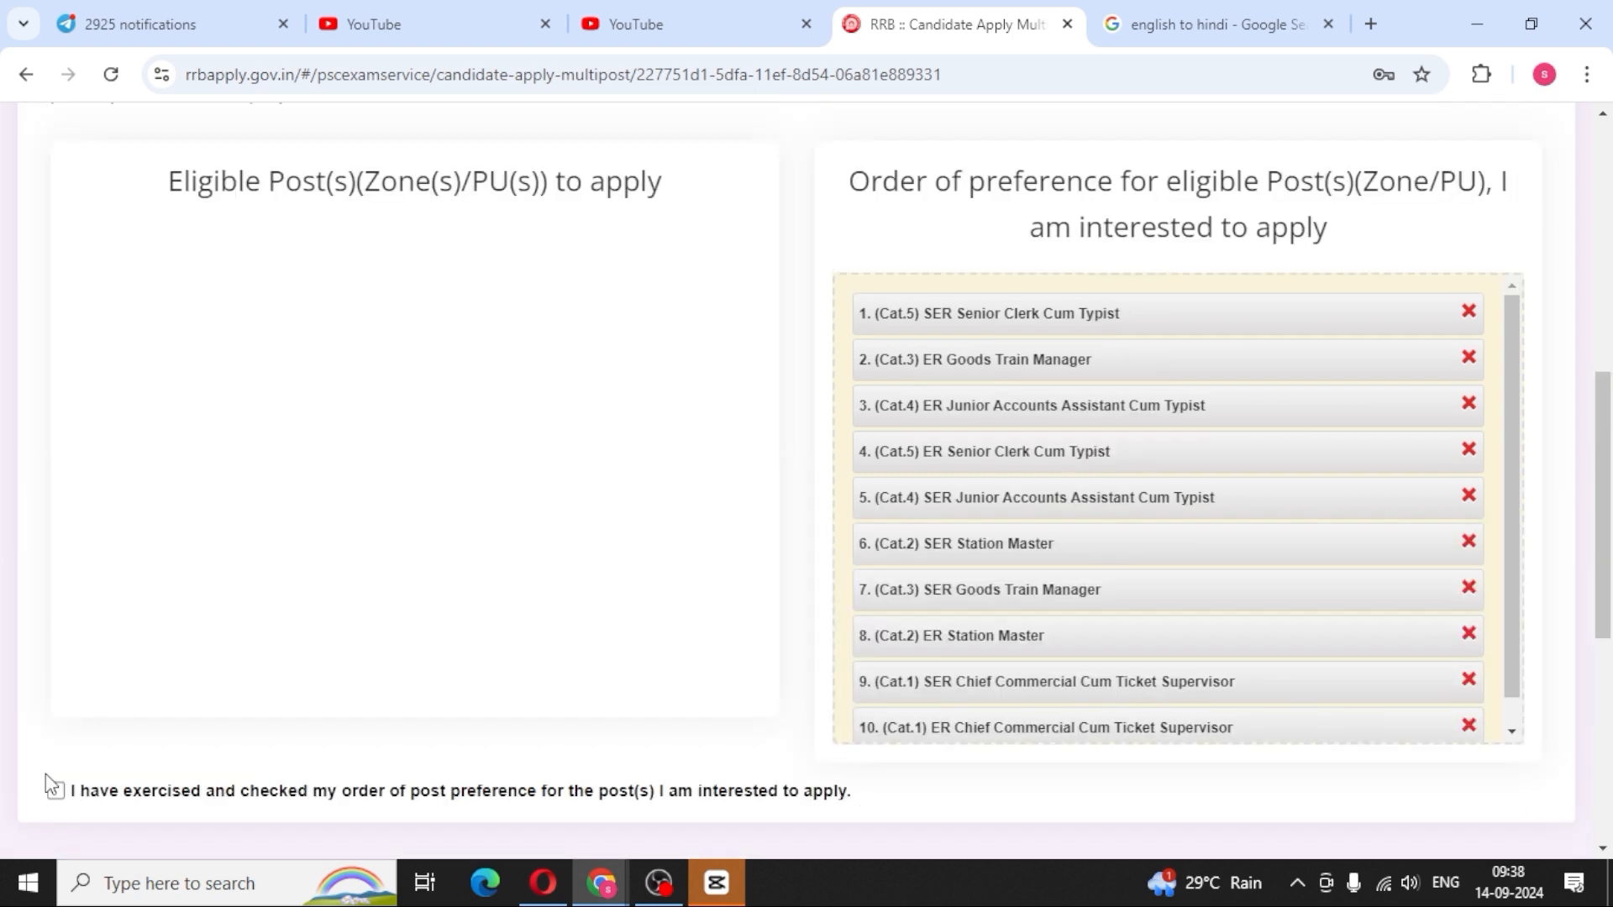
click(48, 778)
- Declare that no LASIK surgery or other surgical procedure to correct refractive error has been undergone
scroll(570, 599, down, 4)
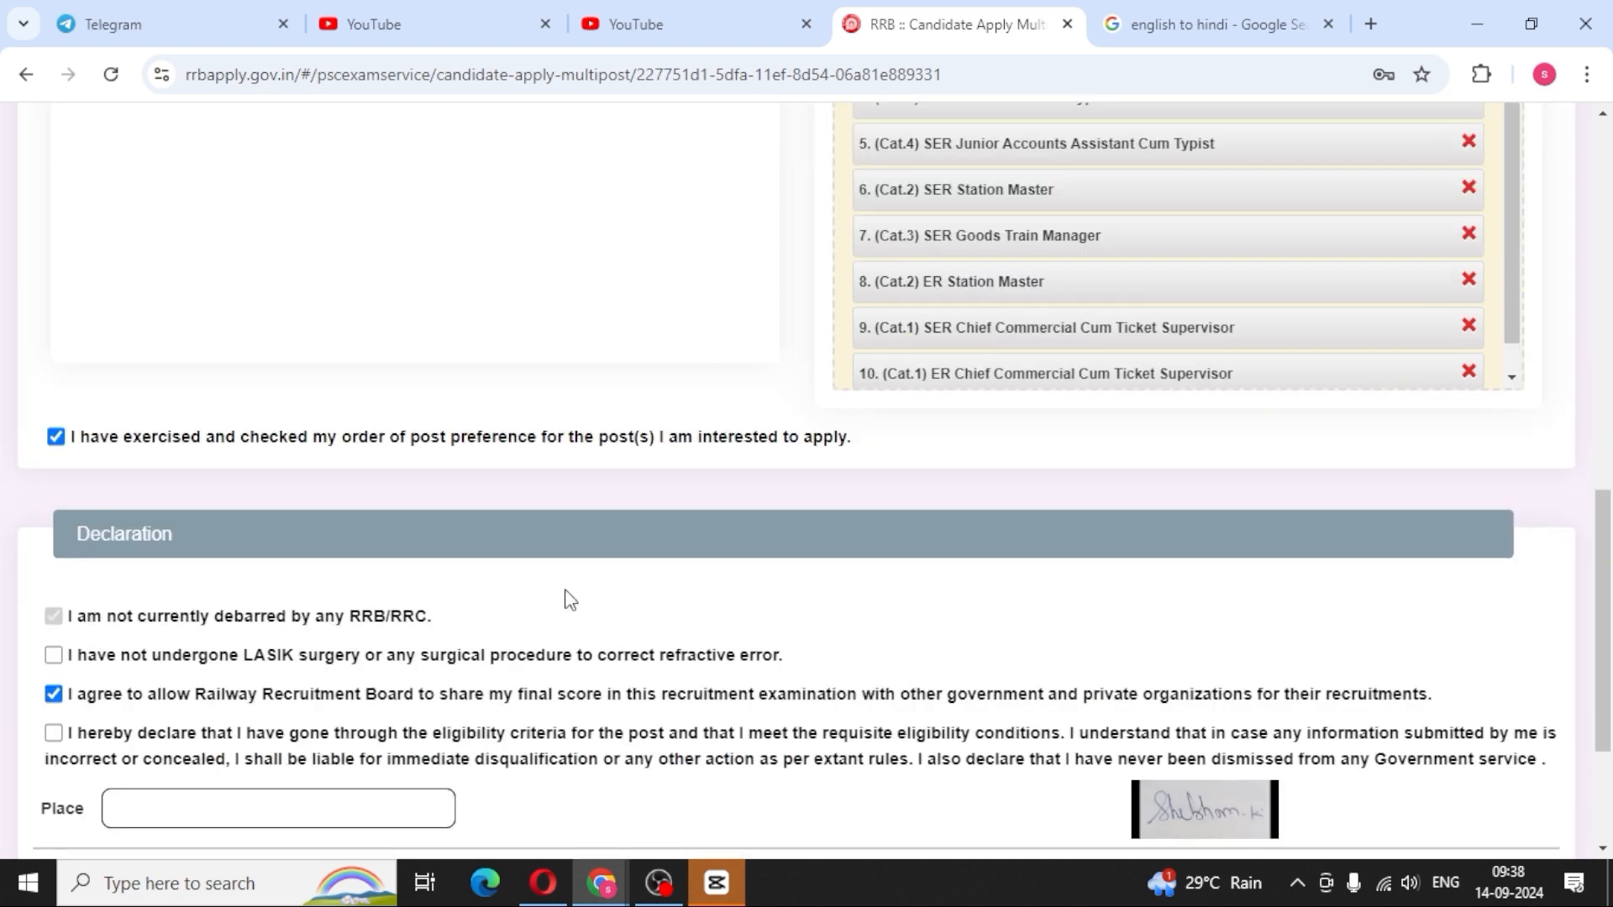
scroll(569, 599, down, 3)
click(53, 402)
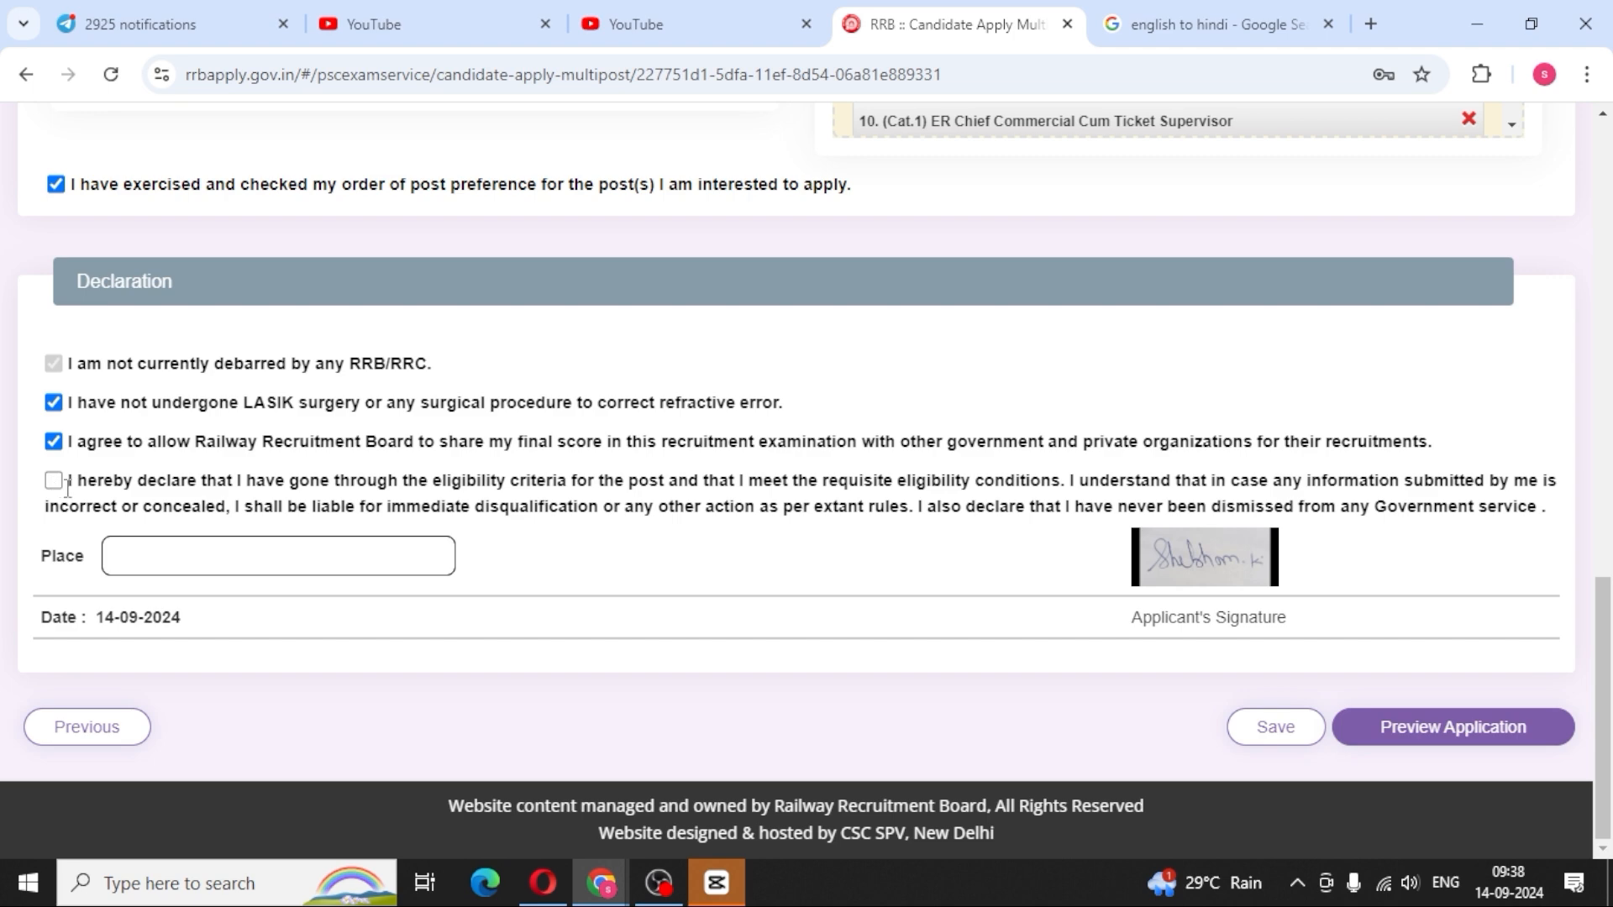
- Accept the eligibility declaration, enter DARBHANGA as the place of declaration, and save the post preferences
click(56, 483)
click(304, 547)
text(DARBHANGA)
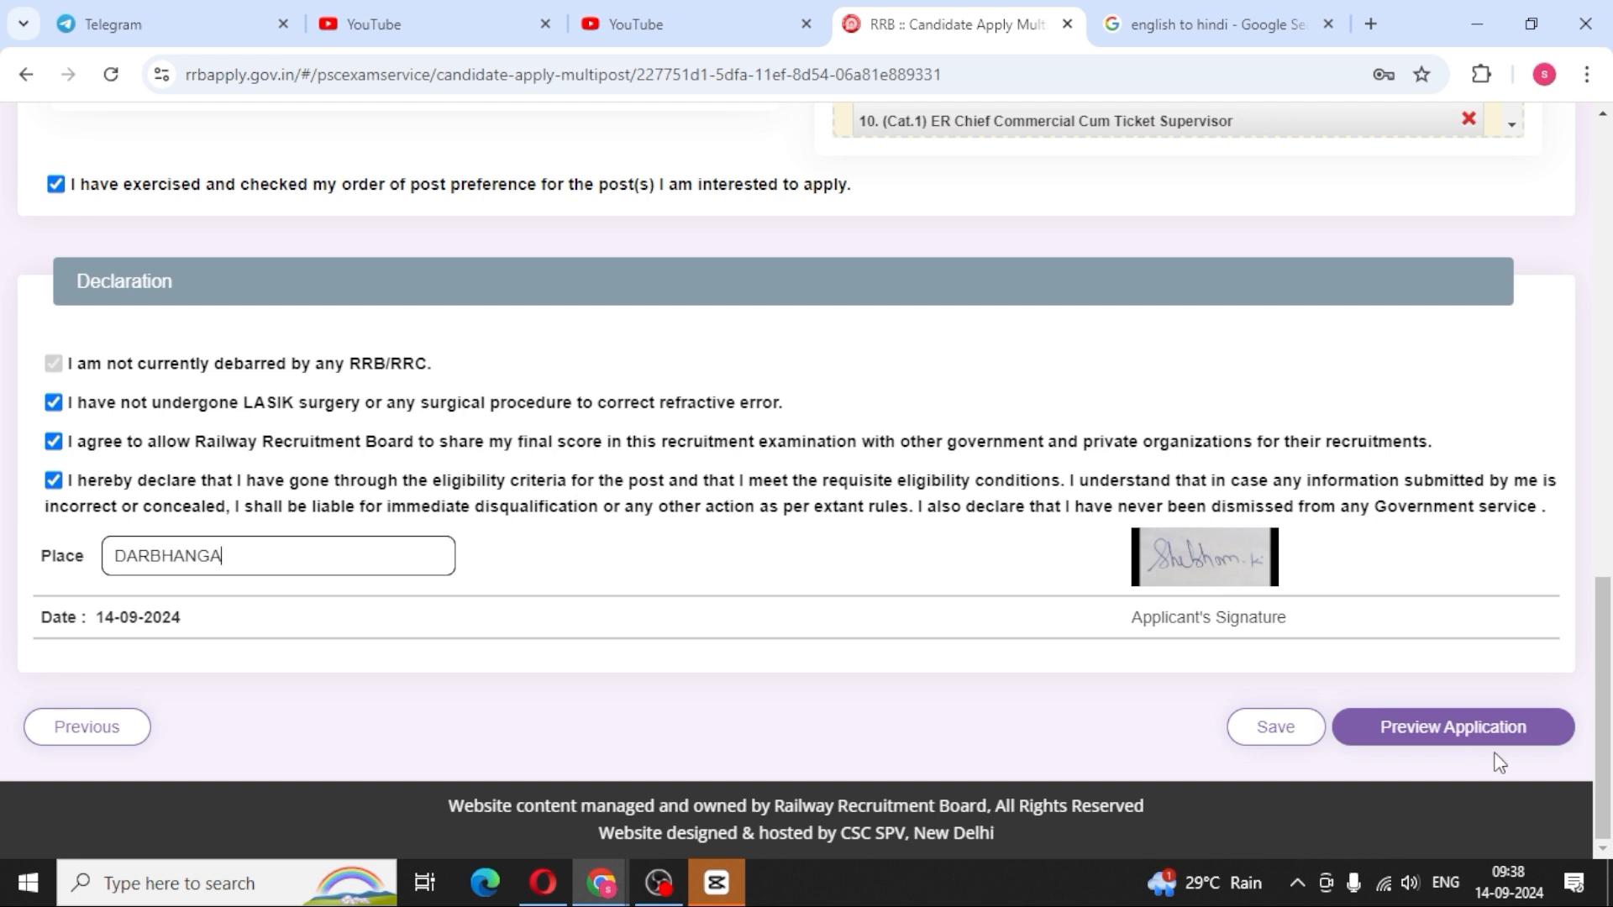
click(1288, 725)
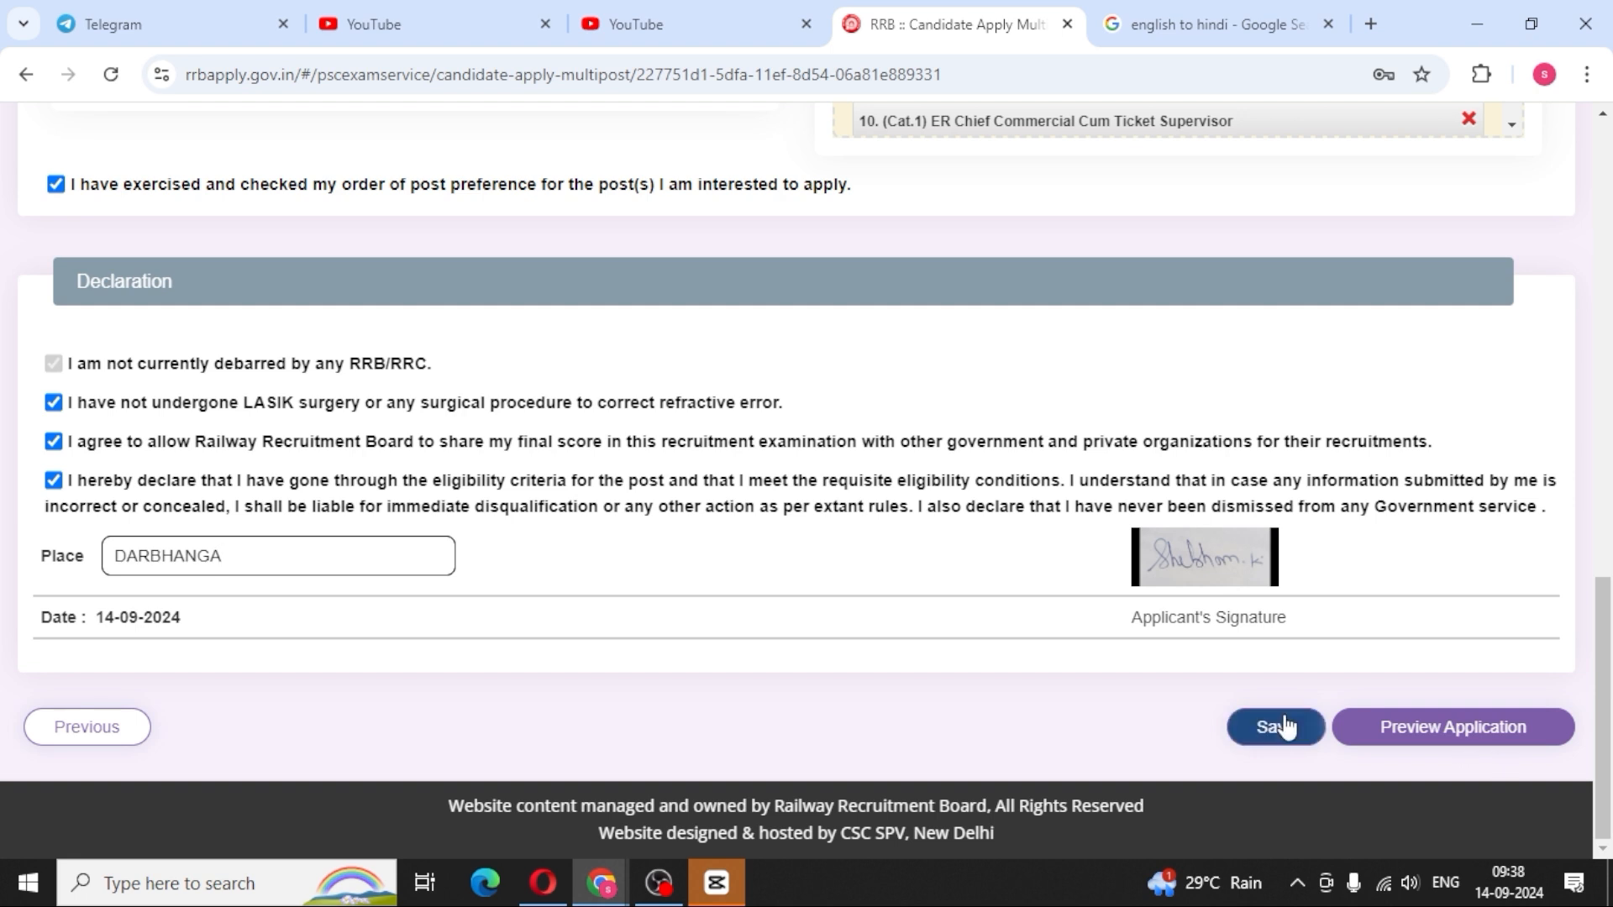
click(1285, 727)
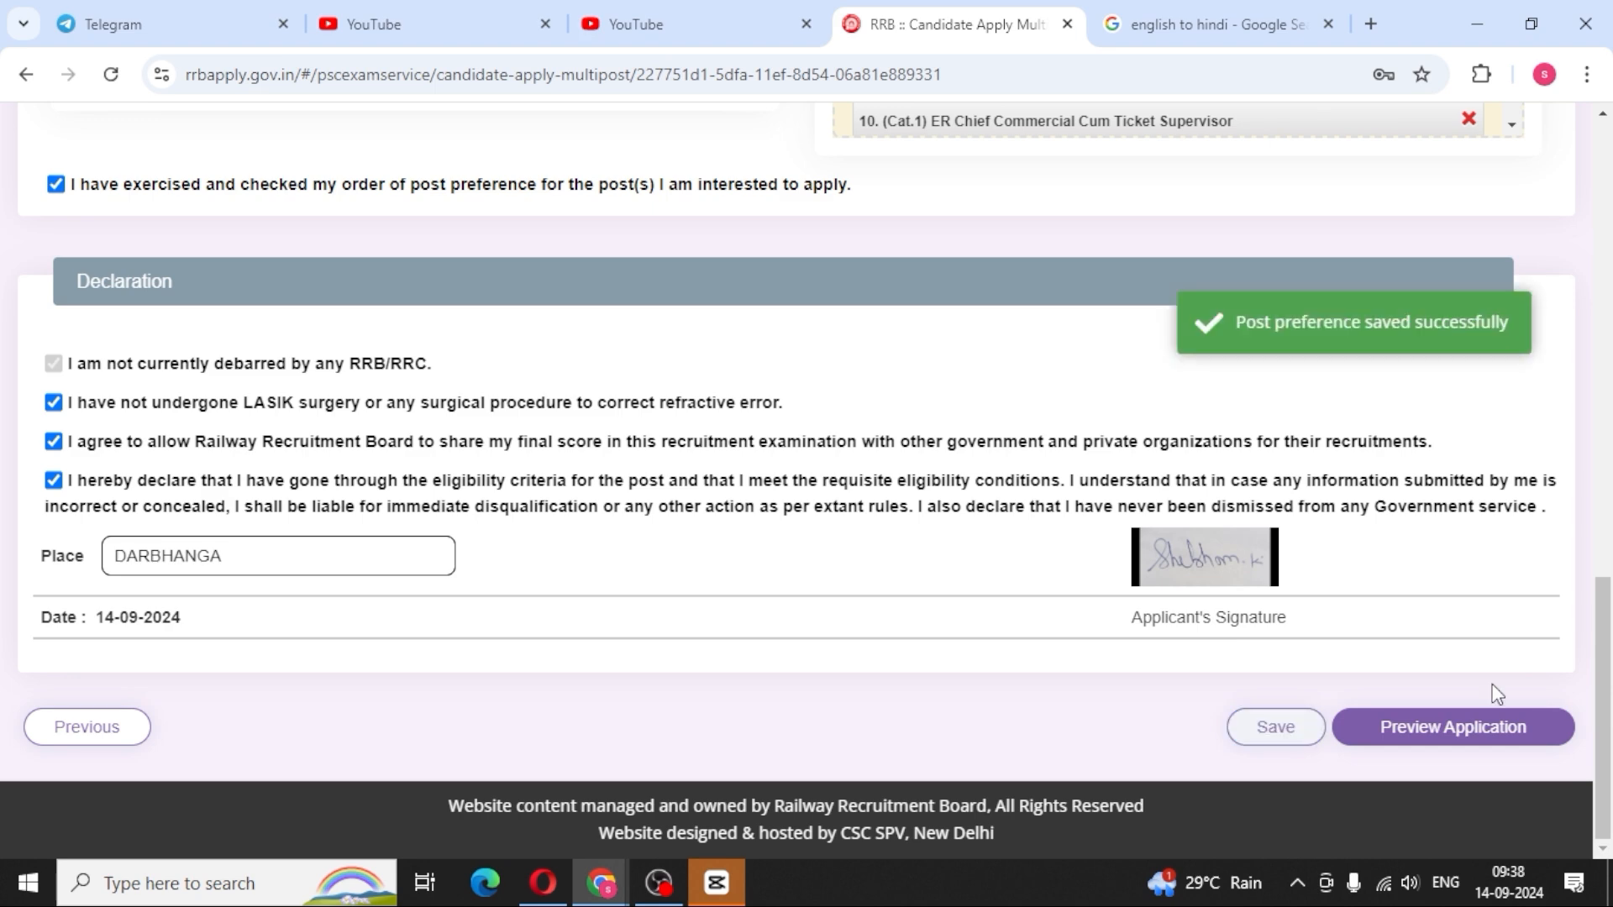
- Preview the application and review all its sections, from personal details and qualifications to bank details, post preferences and declaration
click(1492, 725)
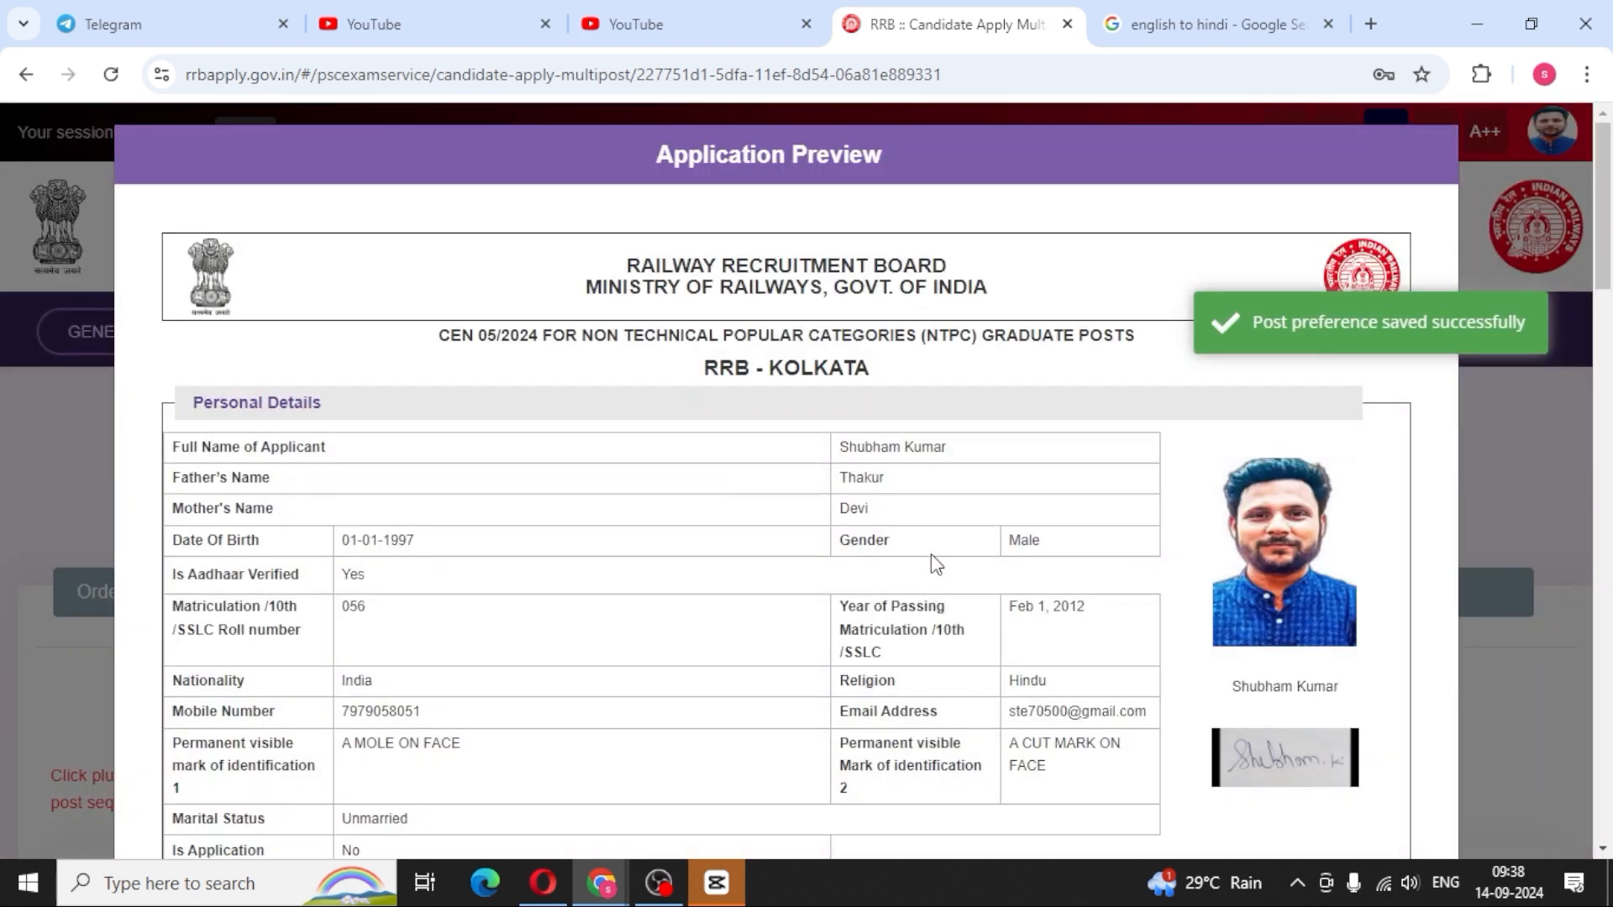
scroll(935, 563, down, 3)
scroll(931, 563, down, 3)
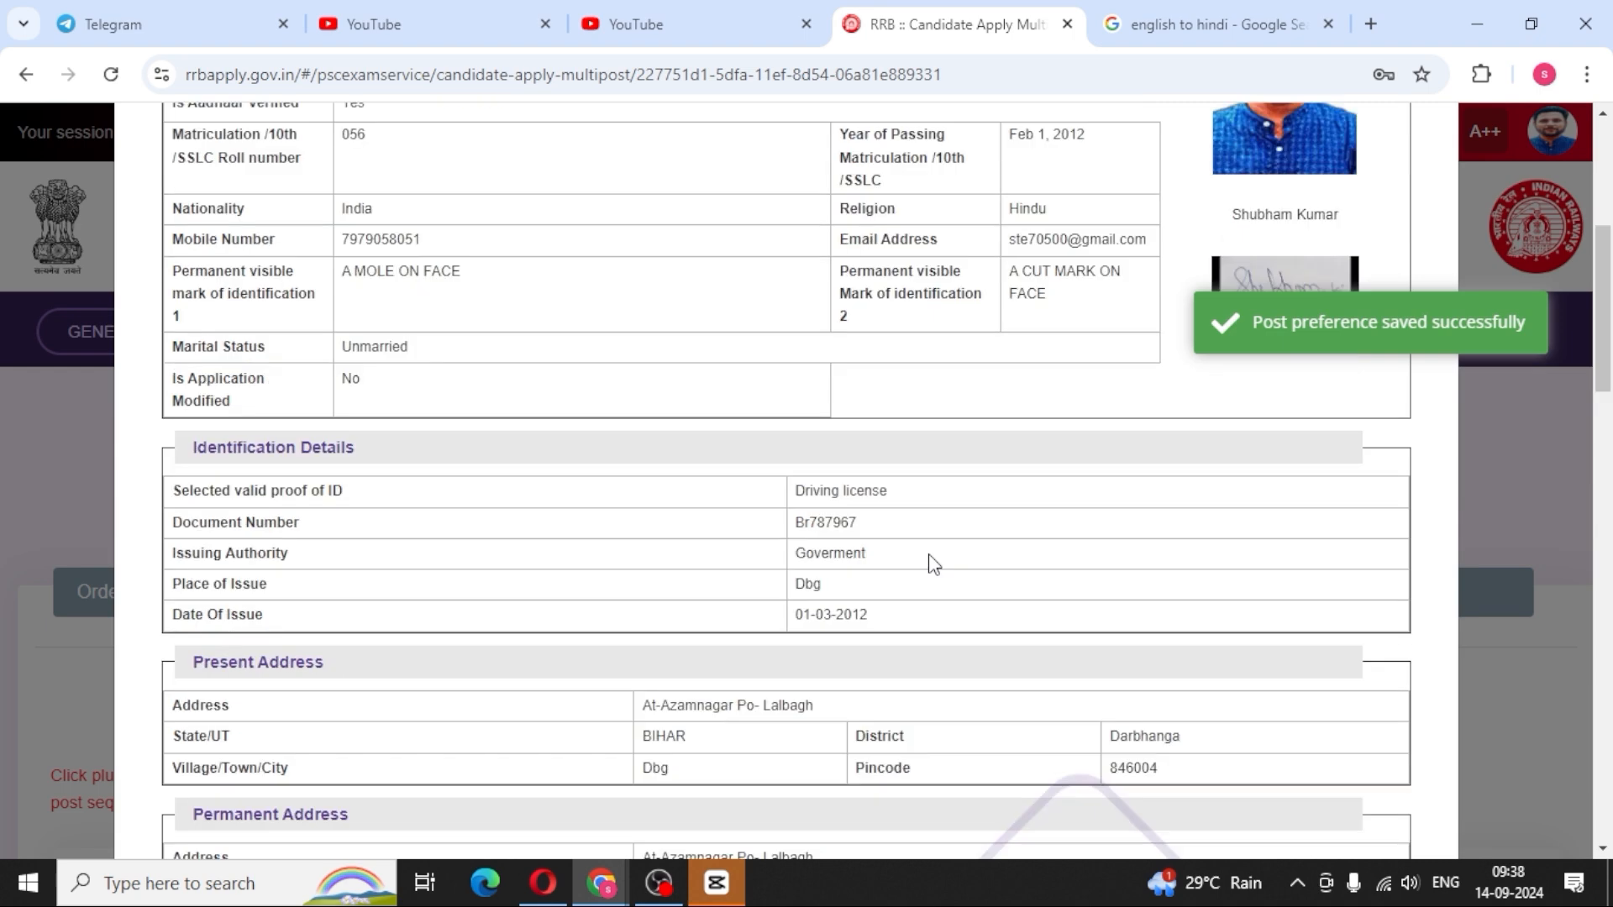
scroll(933, 564, down, 7)
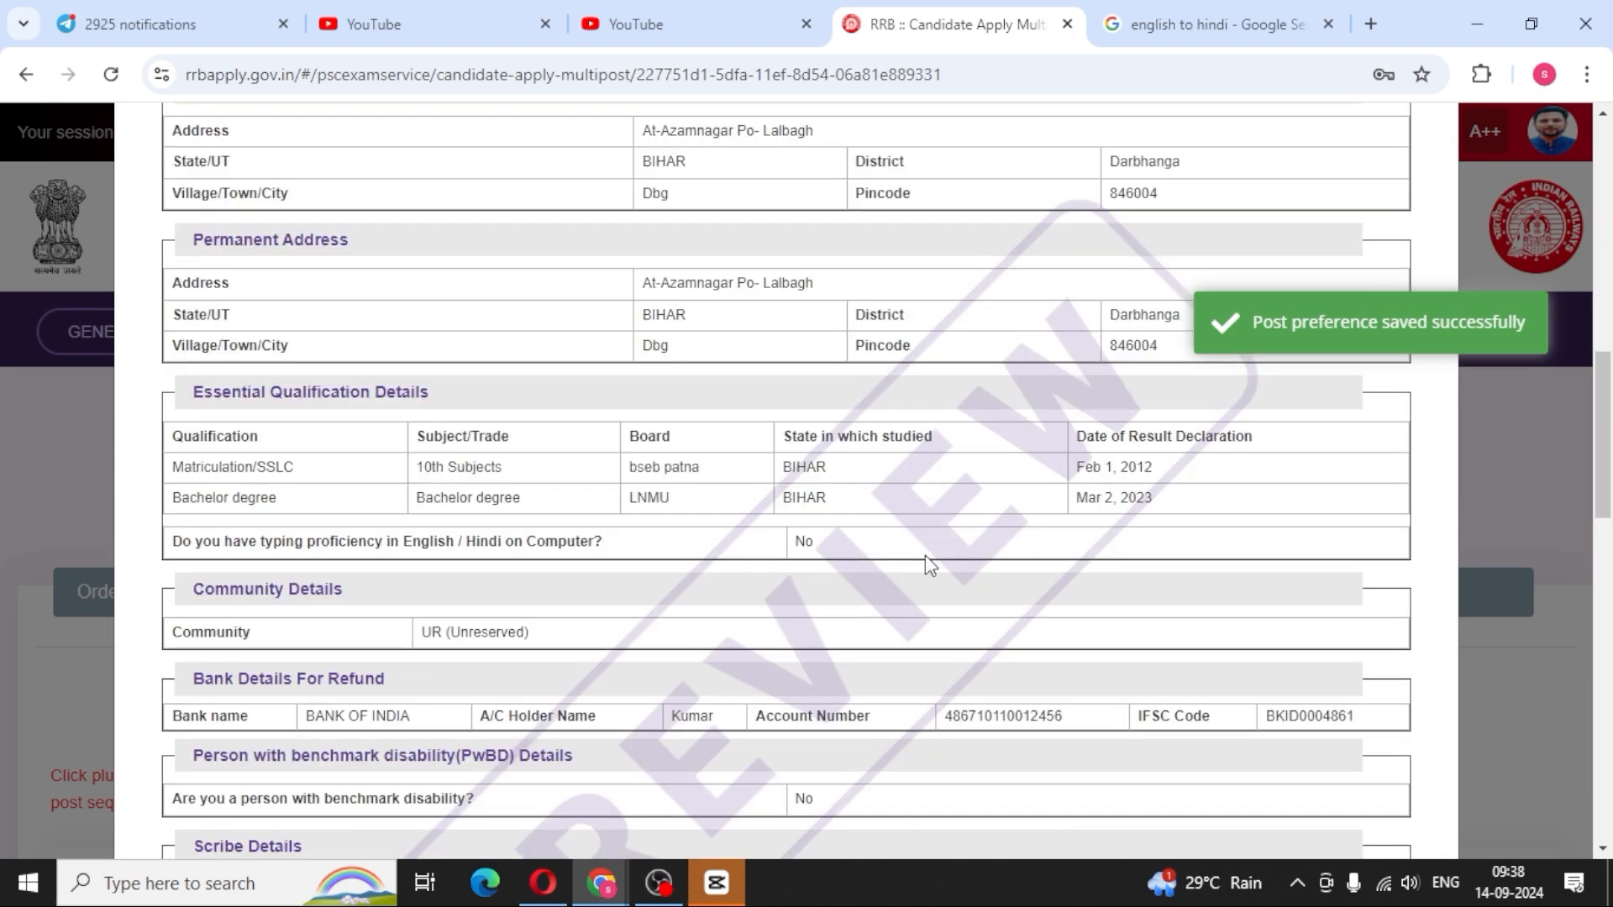
scroll(930, 564, down, 6)
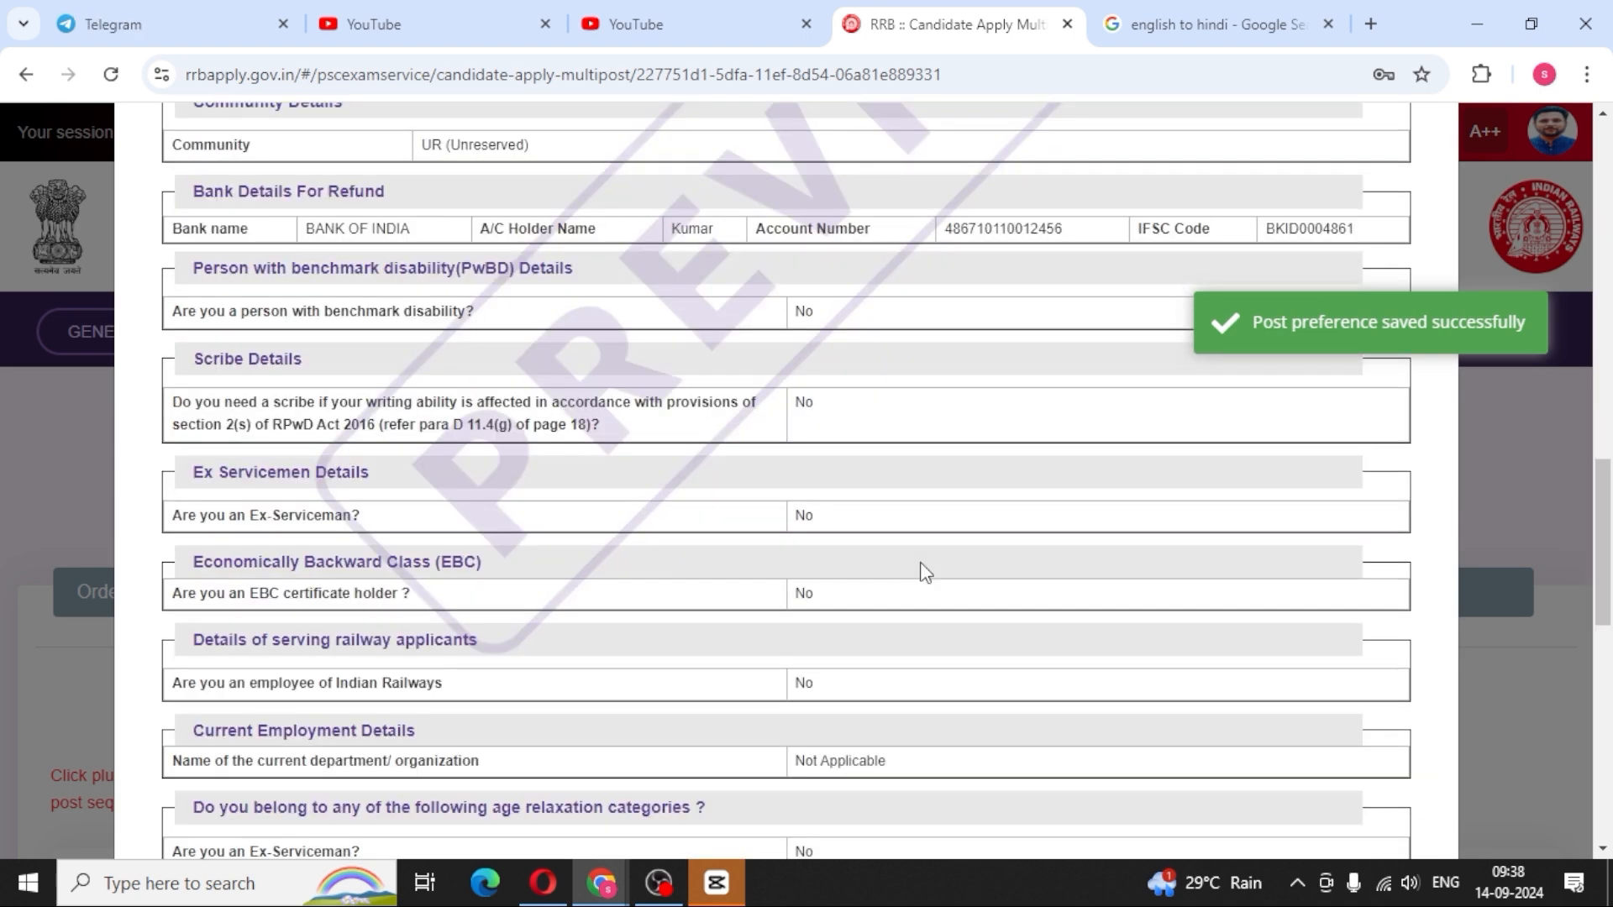
scroll(925, 573, down, 6)
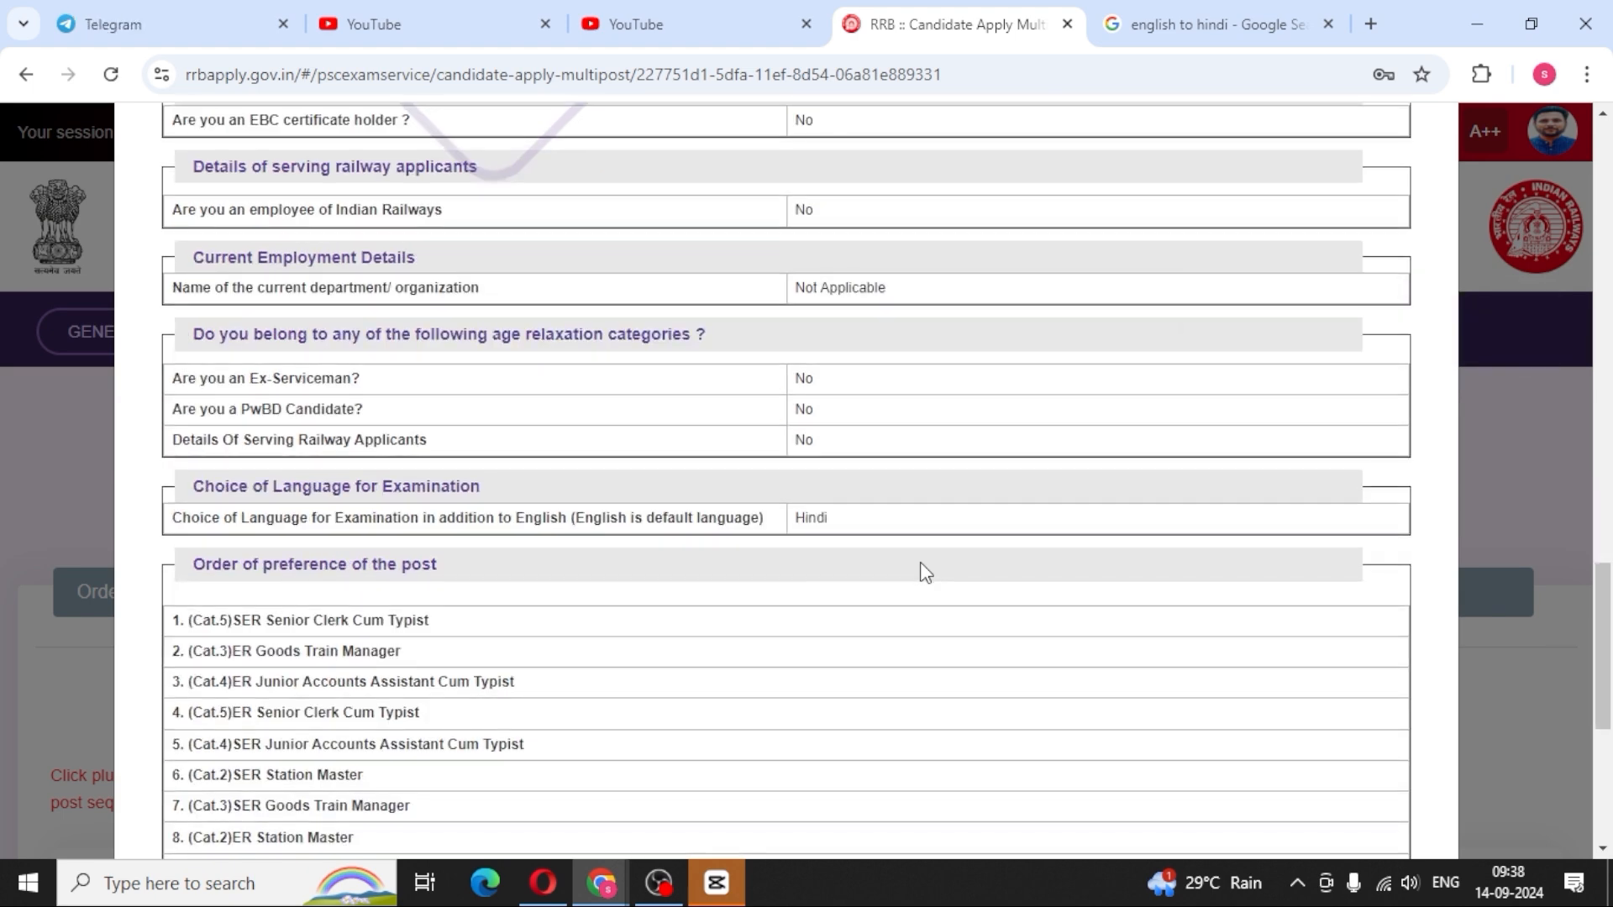
scroll(925, 573, down, 6)
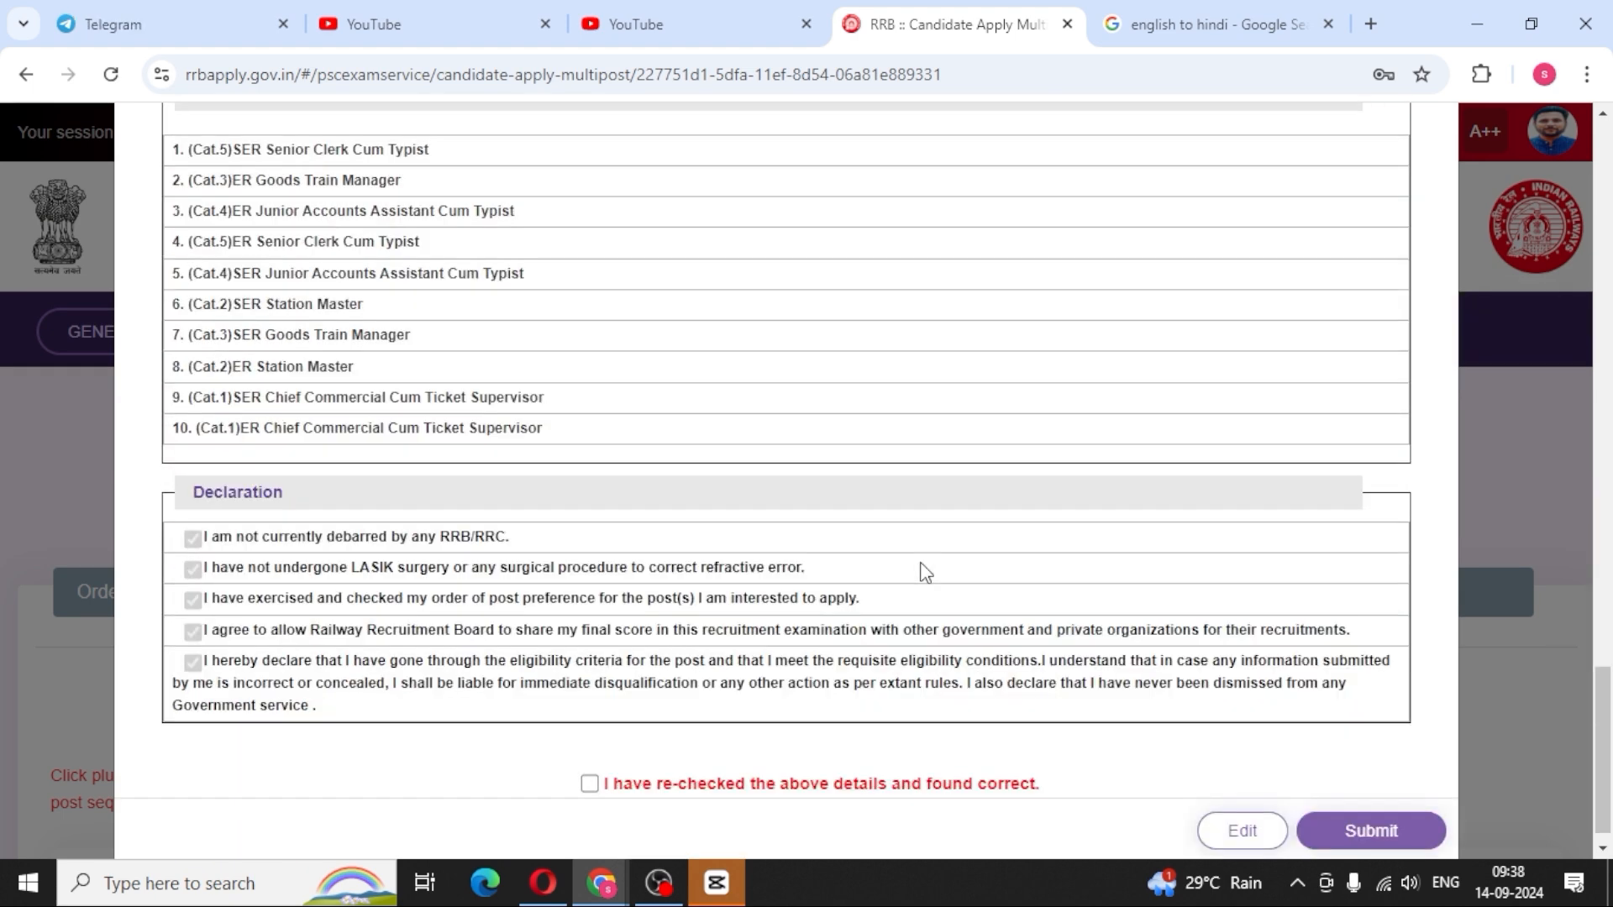
scroll(925, 573, up, 6)
scroll(924, 573, up, 10)
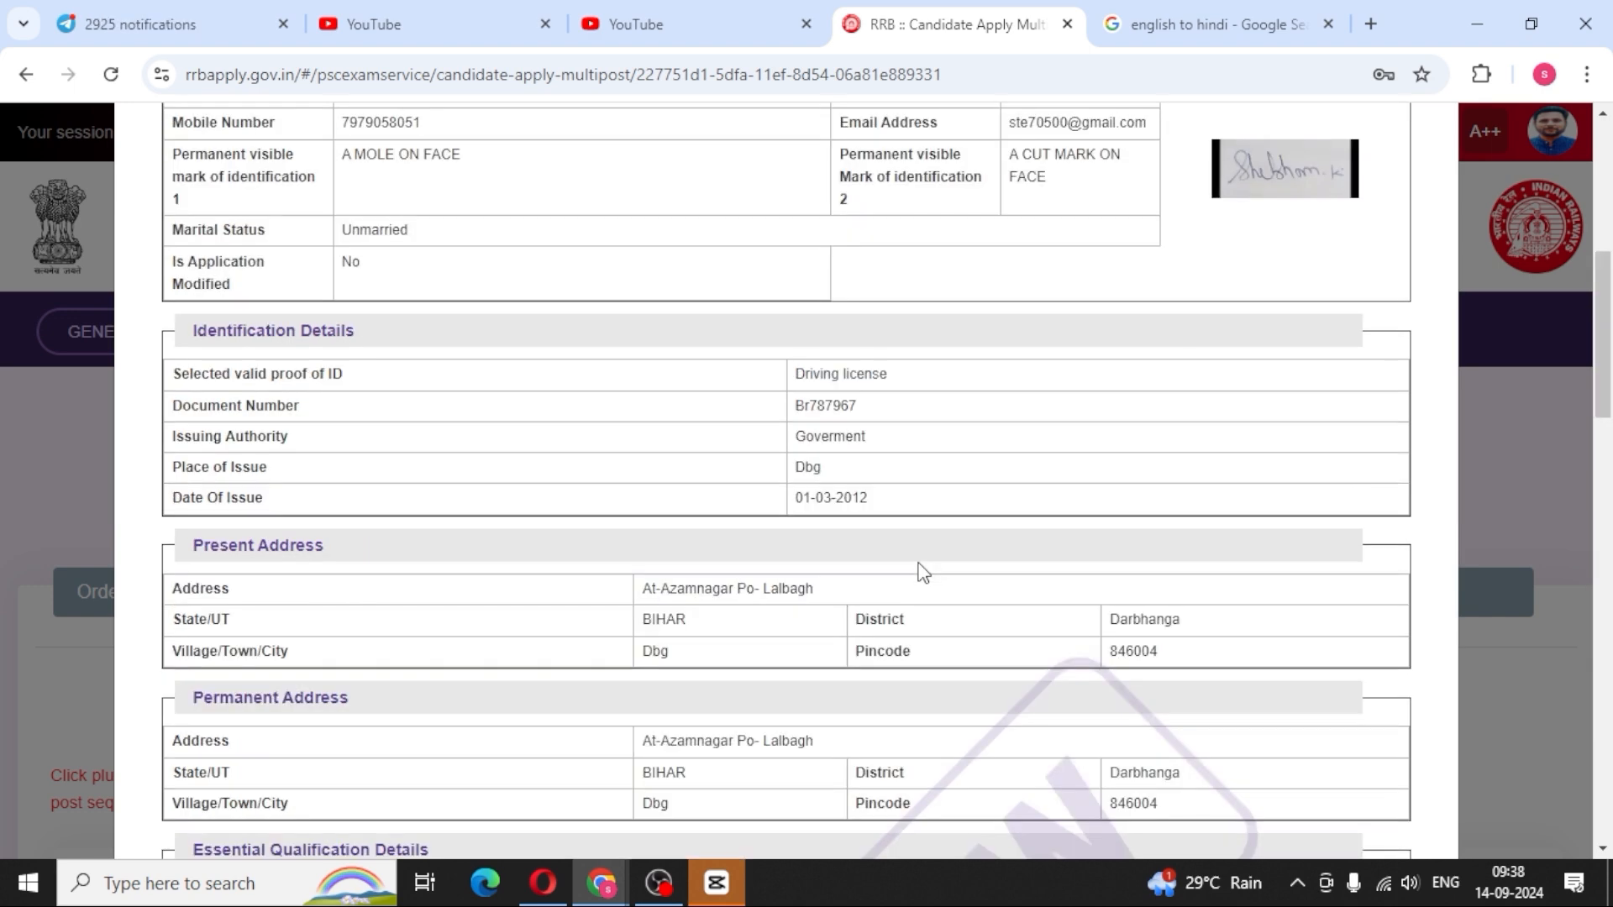
scroll(925, 573, up, 8)
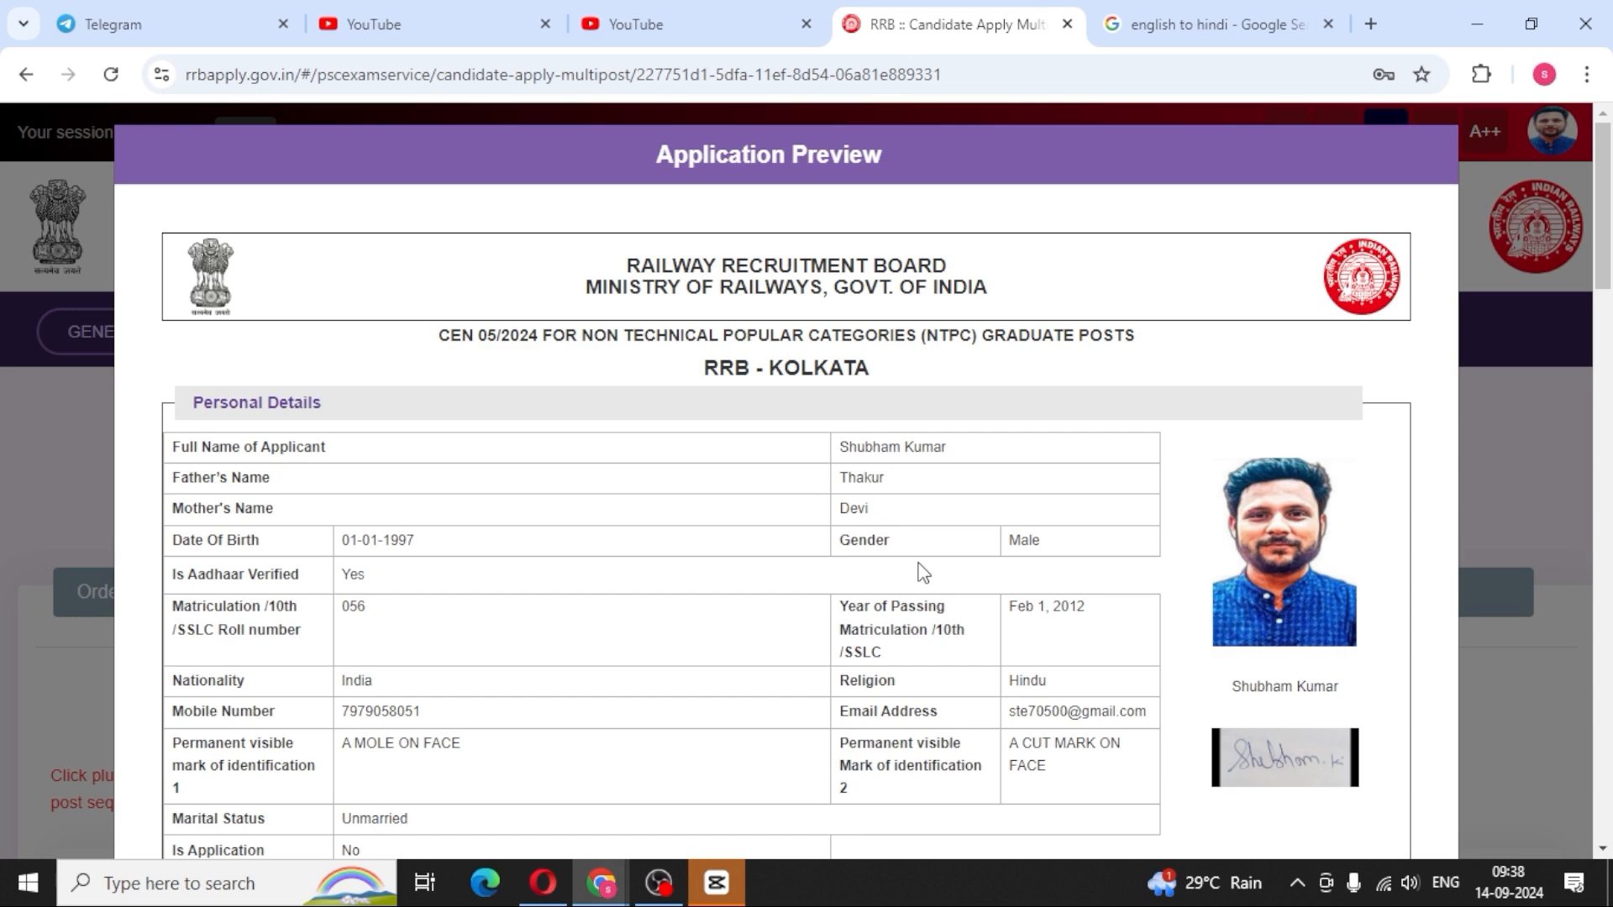
scroll(924, 577, down, 10)
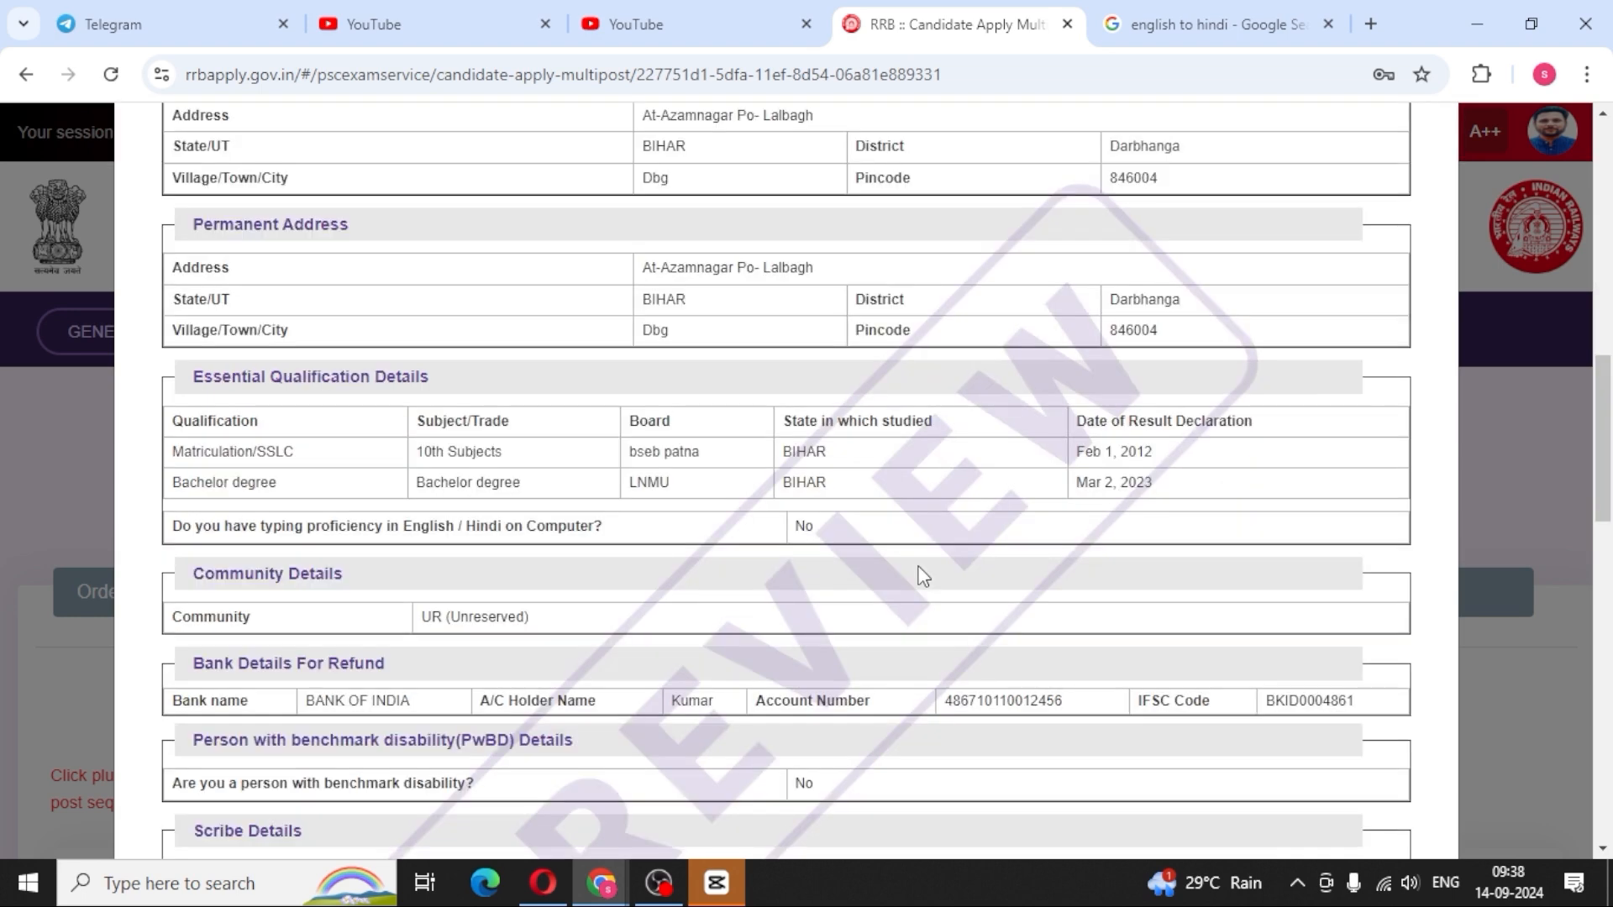
scroll(924, 577, down, 10)
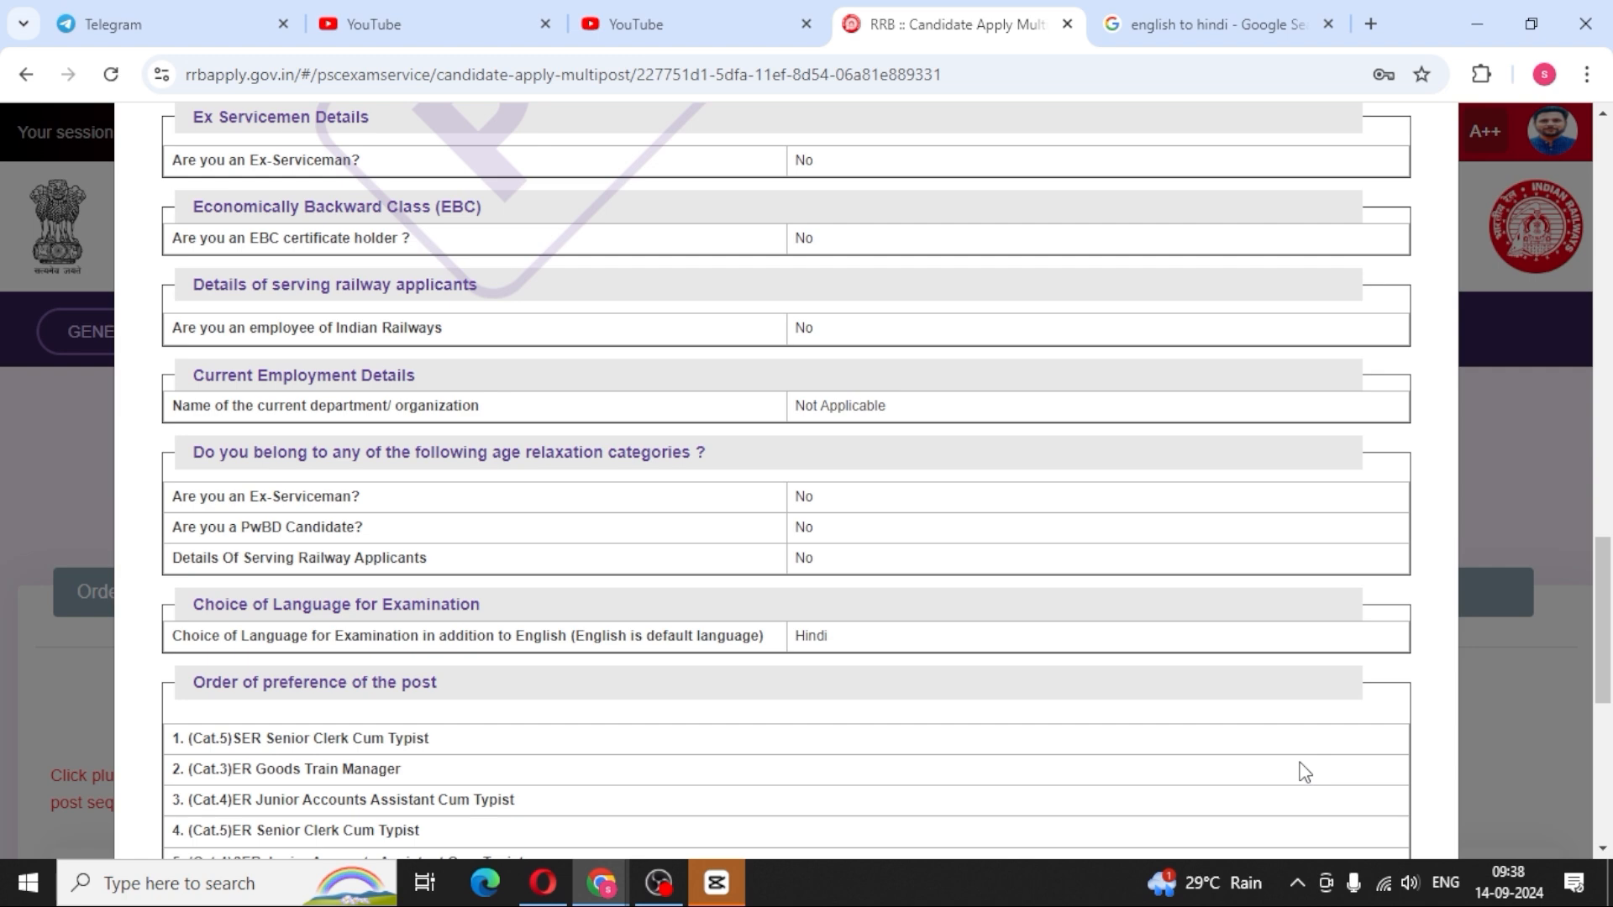
scroll(1305, 771, down, 8)
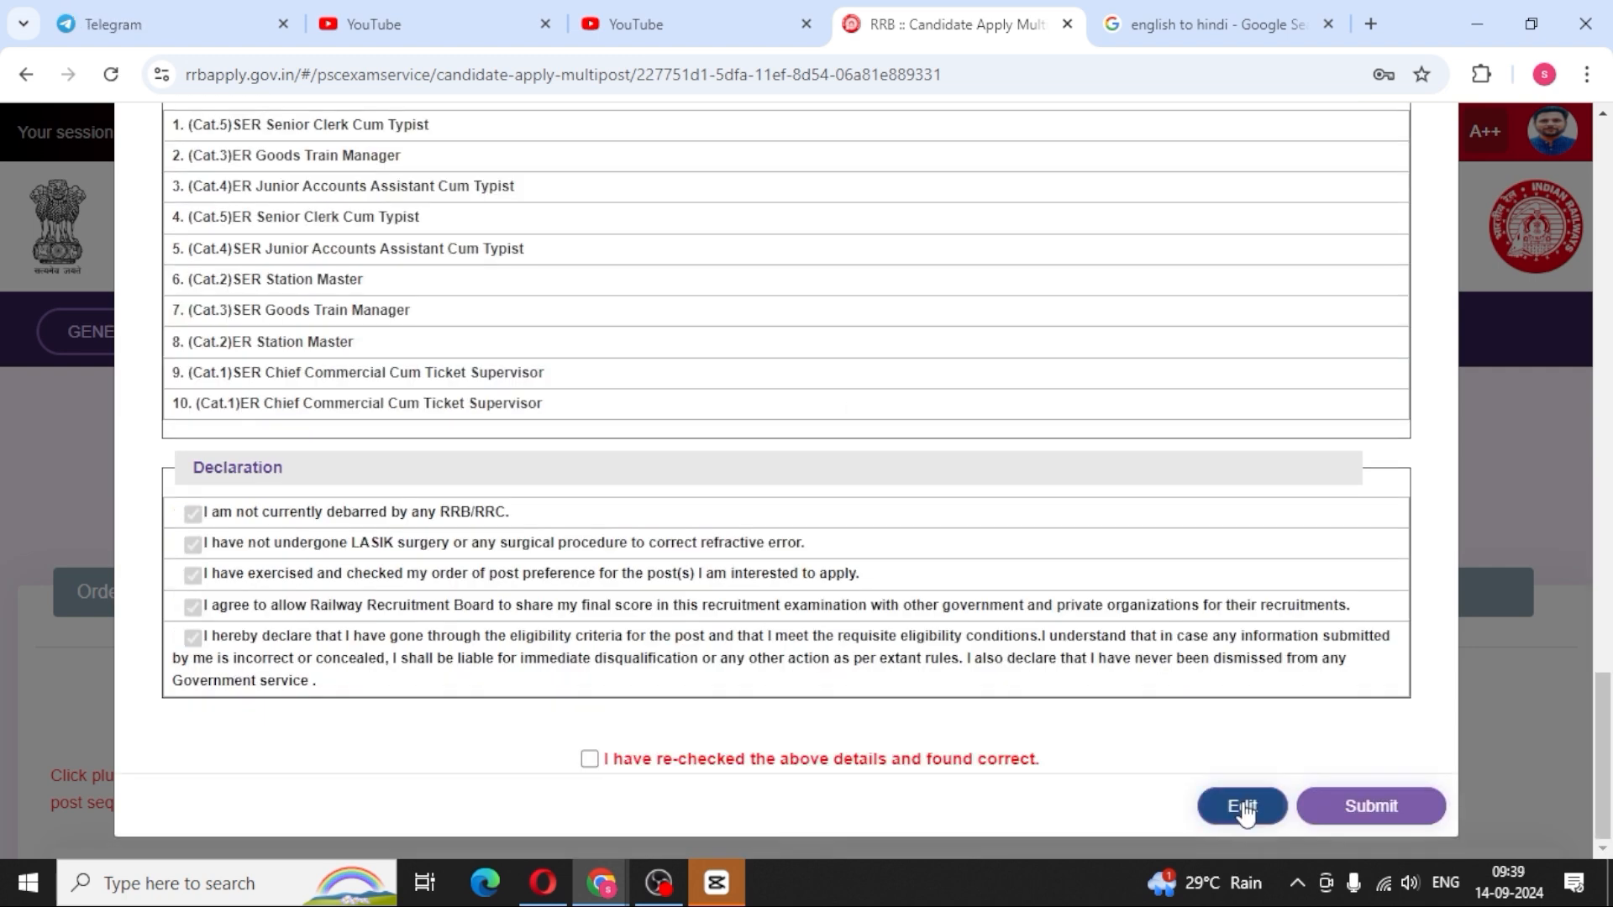
- Confirm that the previewed details are re-checked and found correct, and try to submit the application
click(591, 760)
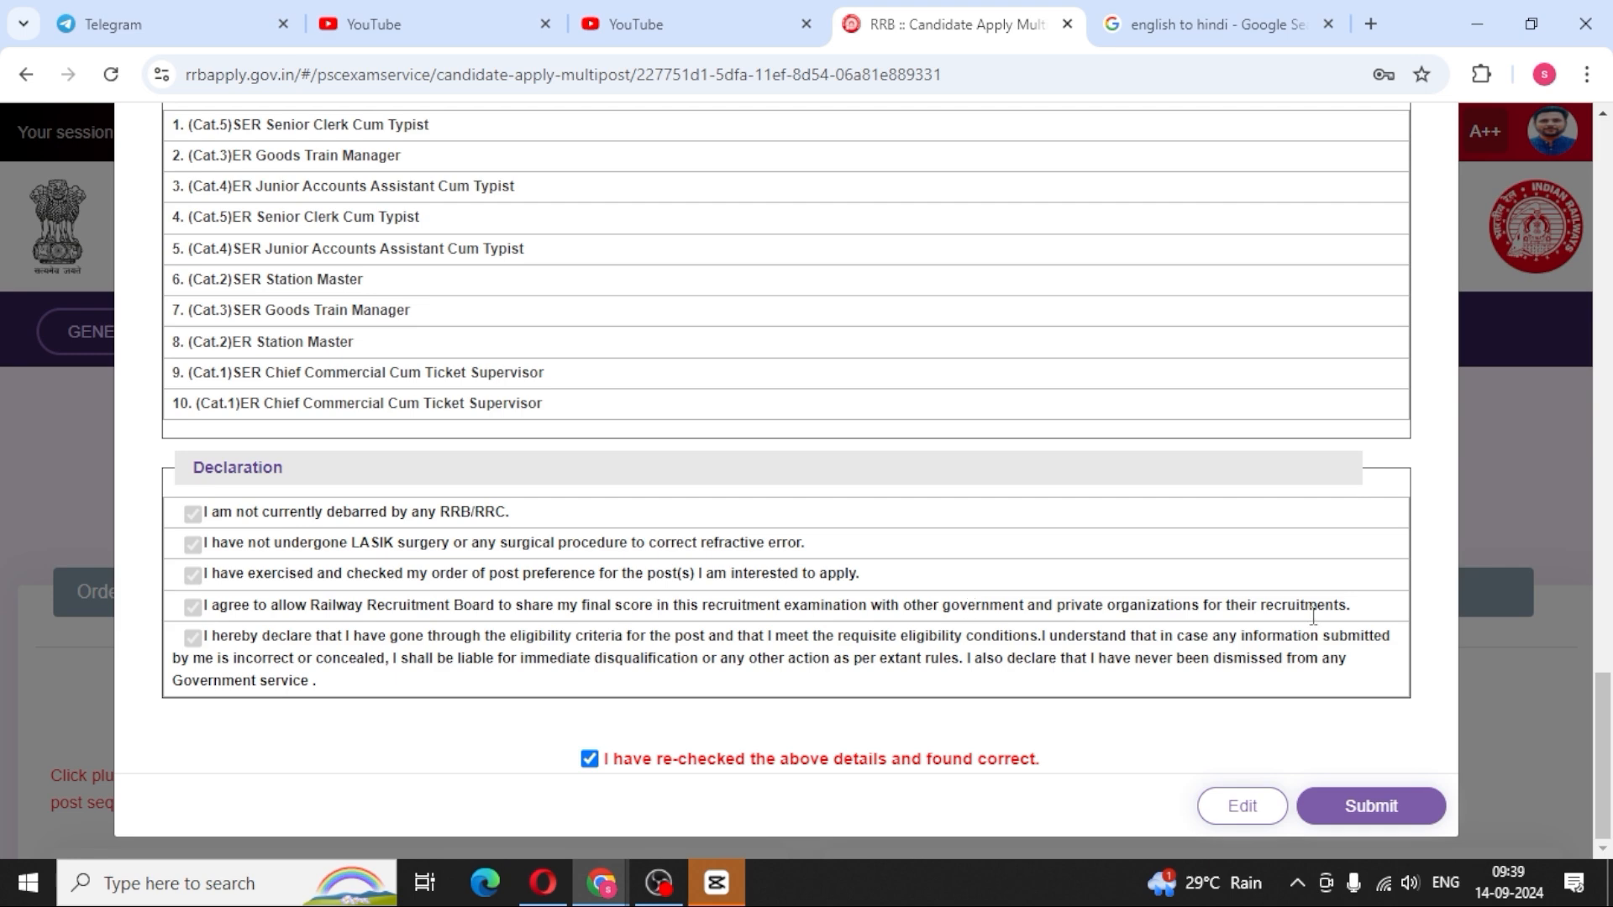
click(1371, 806)
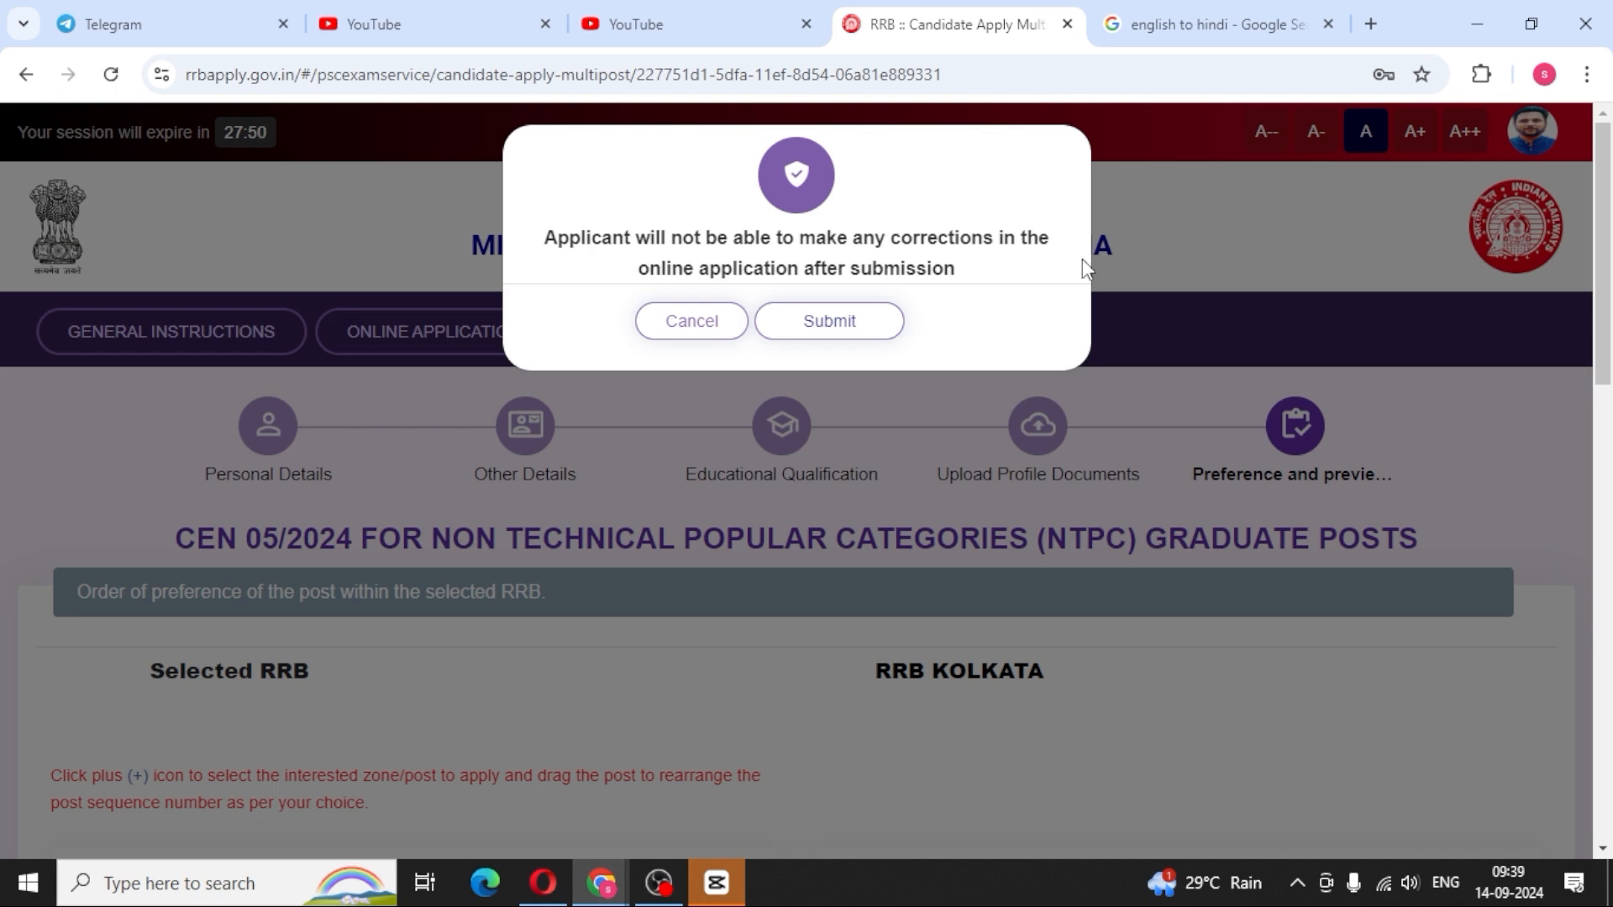
click(869, 323)
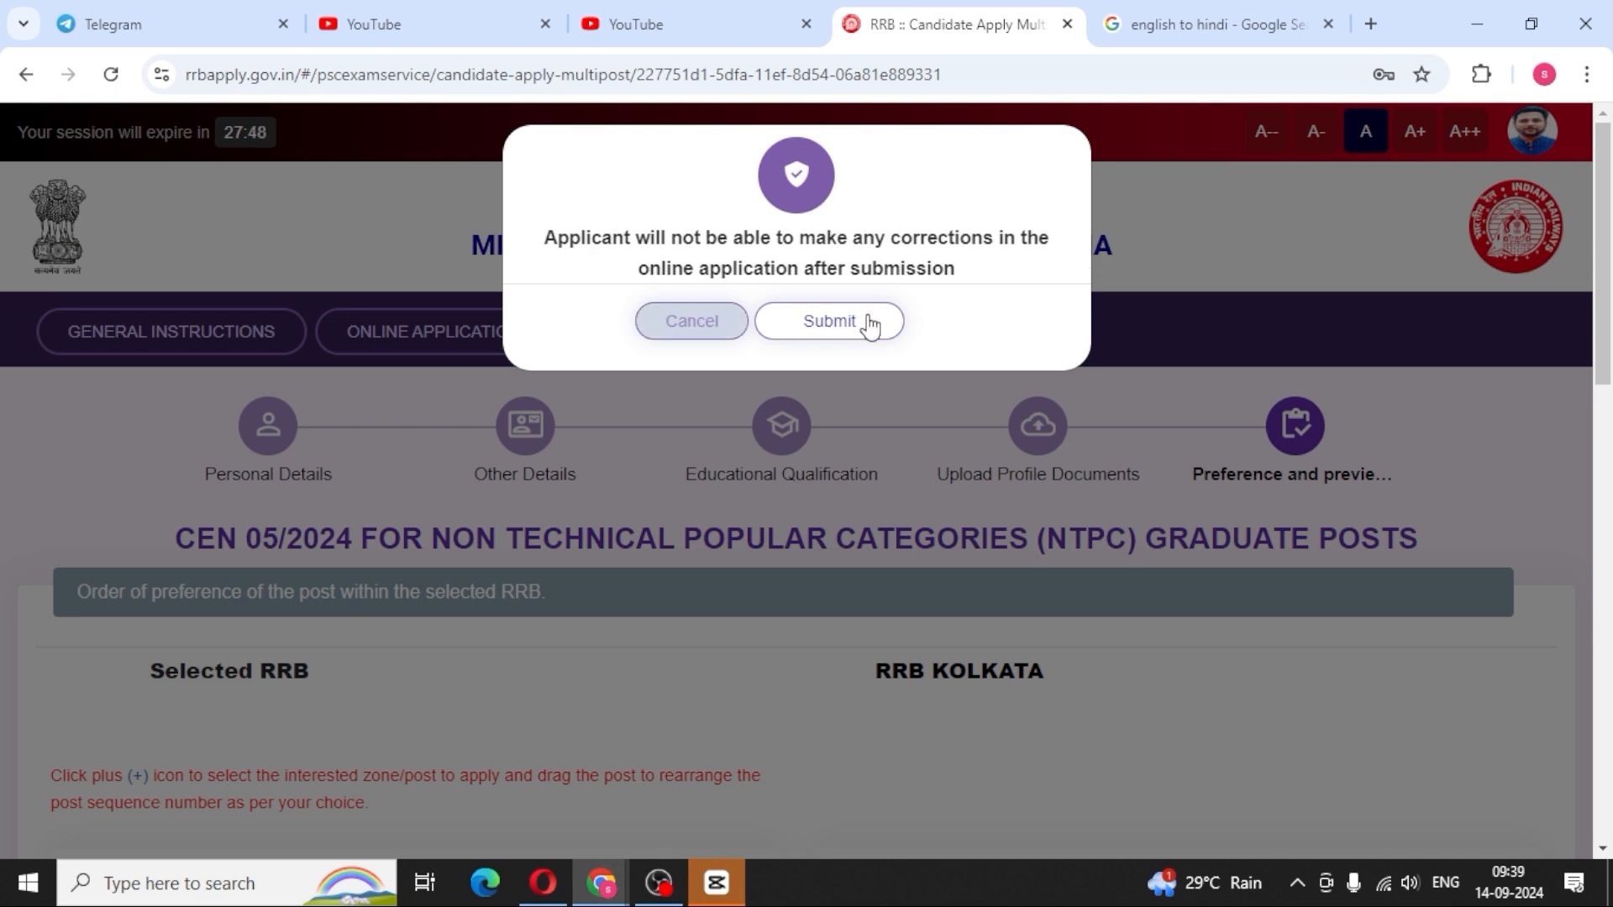
- Look over the post preferences and declaration behind the final confirmation, and cancel the submission
scroll(874, 511, down, 8)
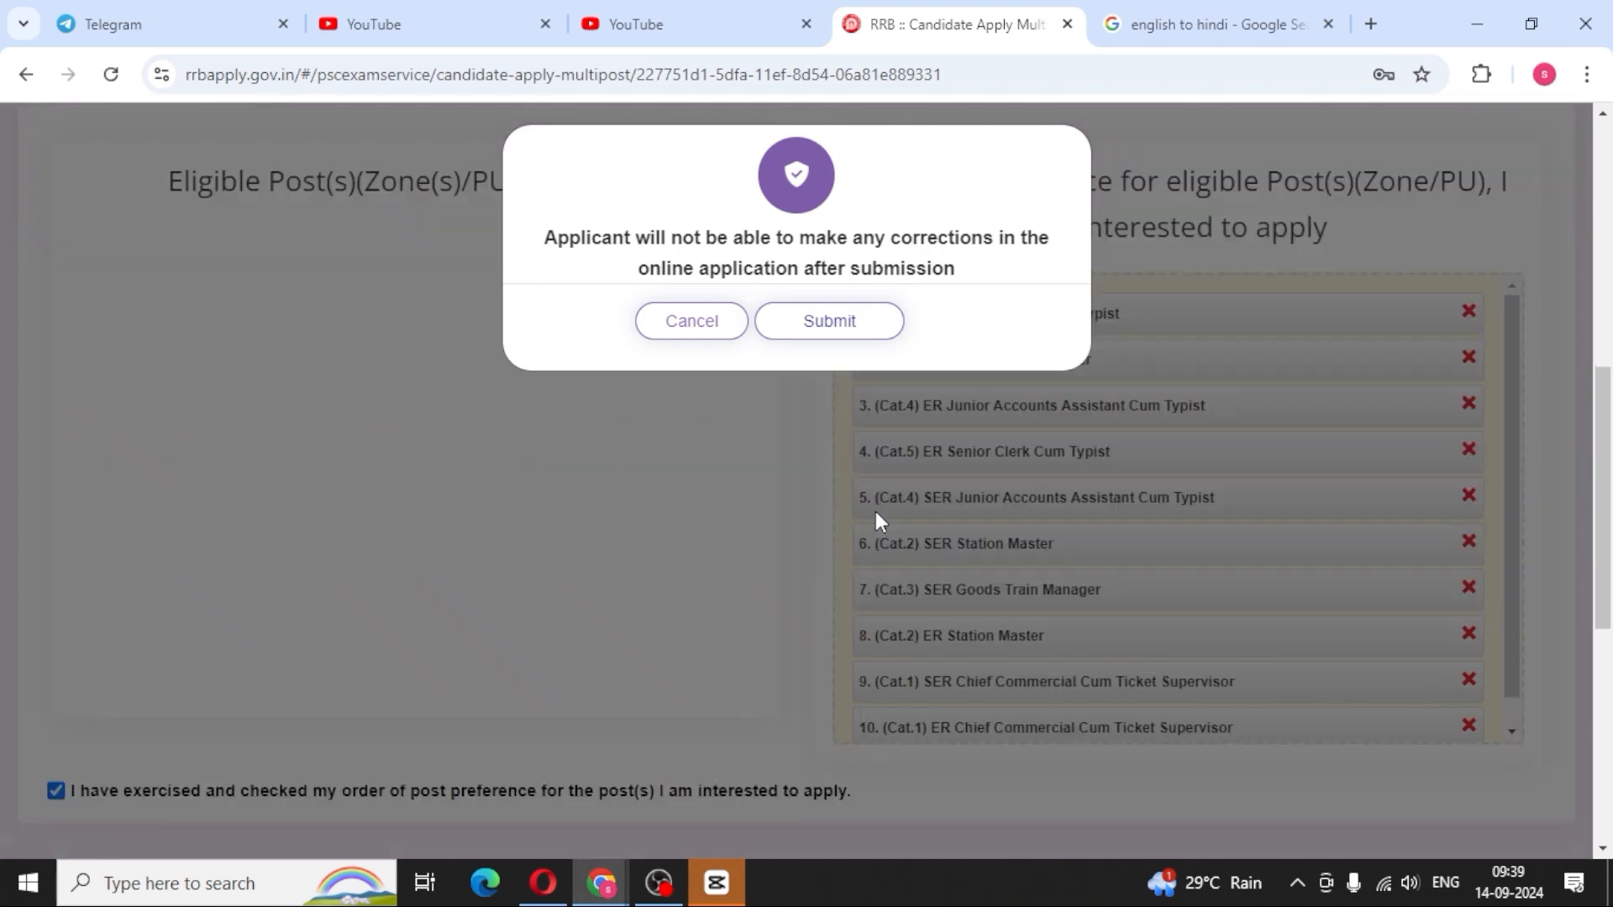
scroll(875, 511, down, 4)
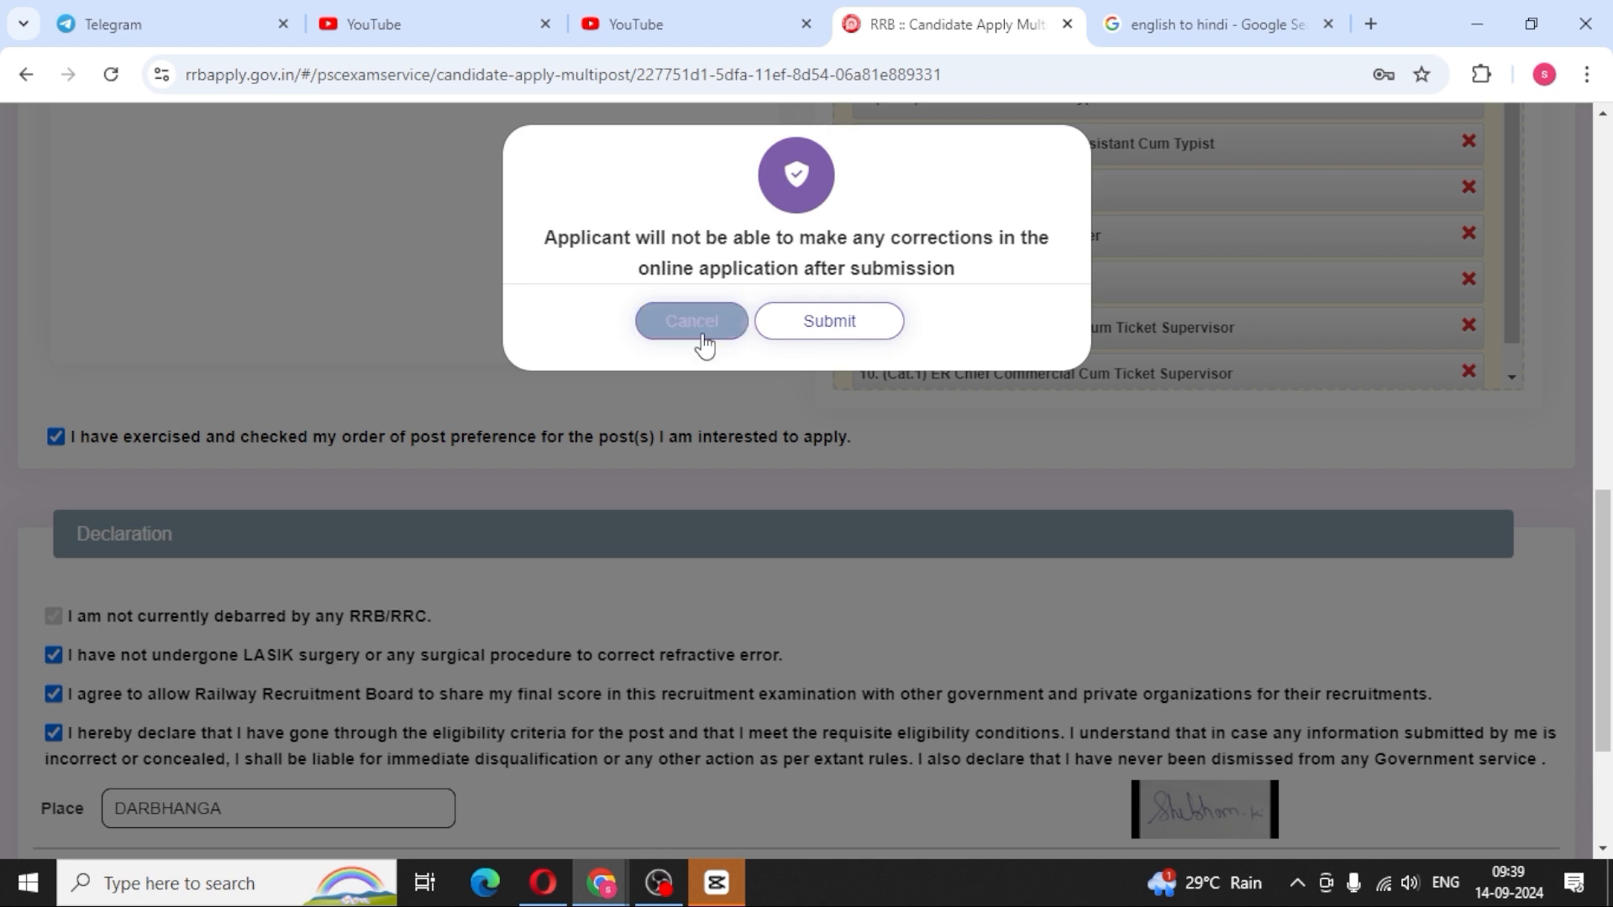
scroll(1453, 611, up, 1)
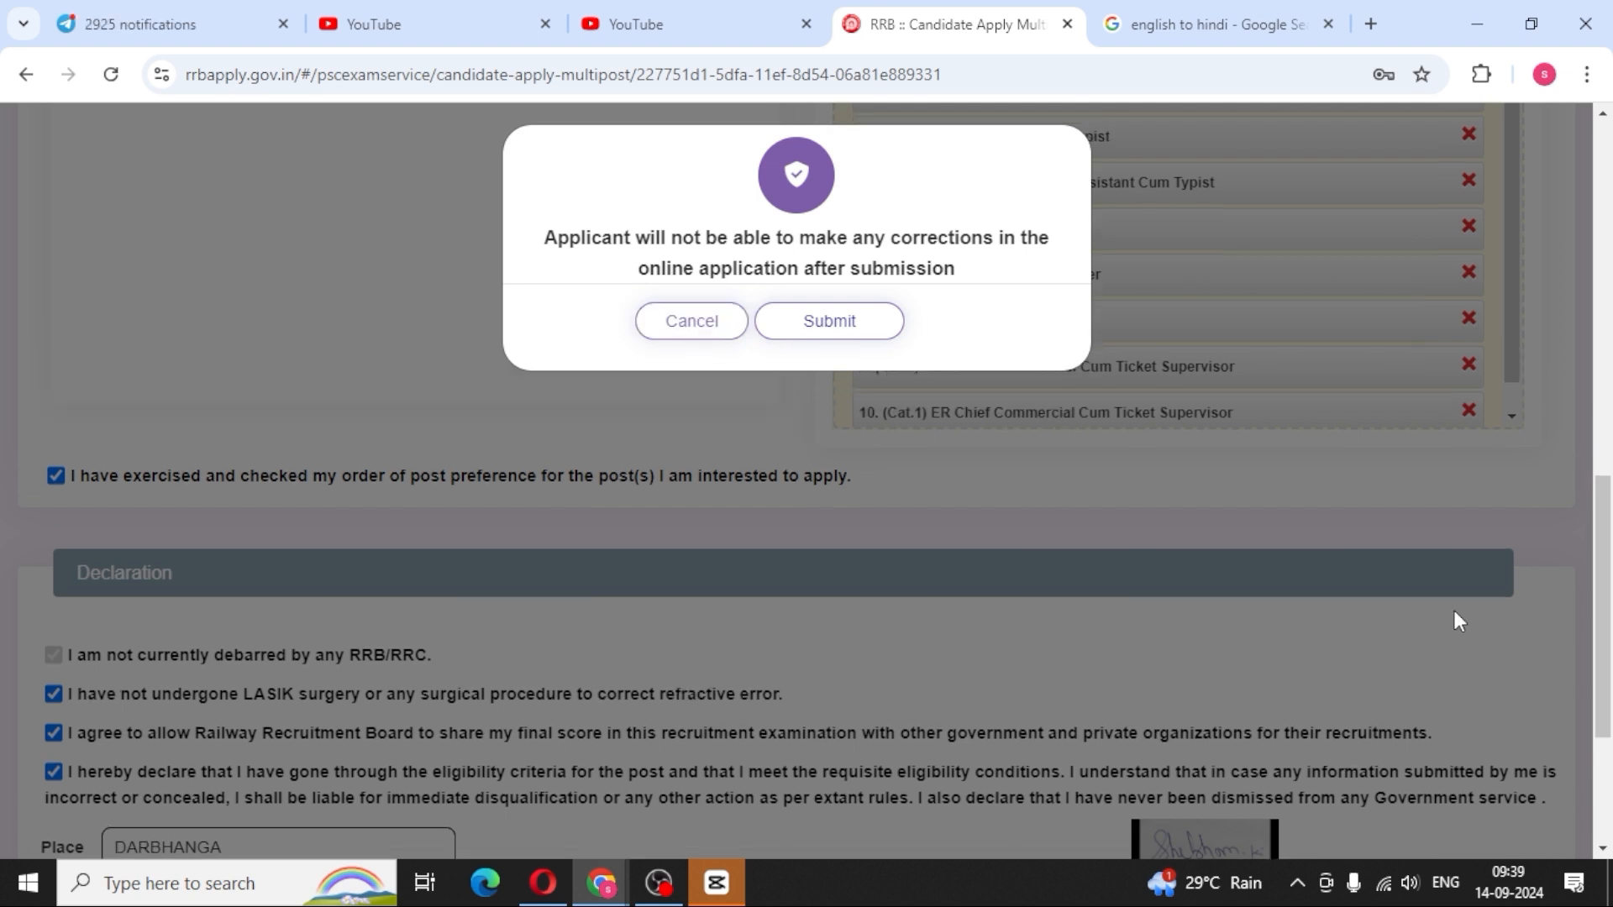
click(672, 332)
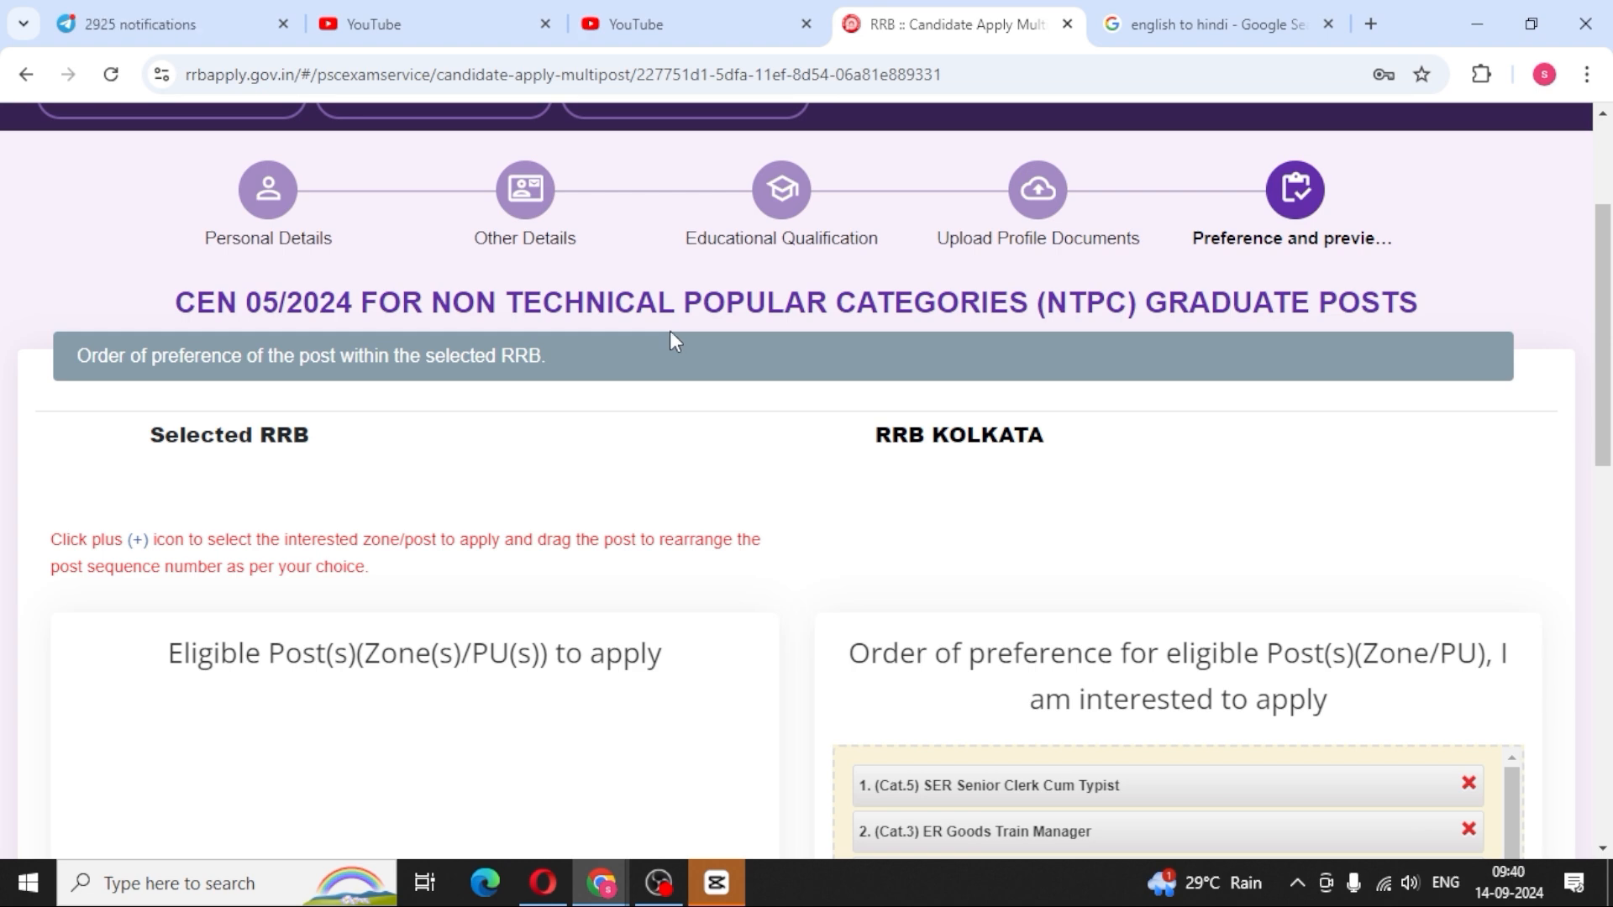
click(662, 882)
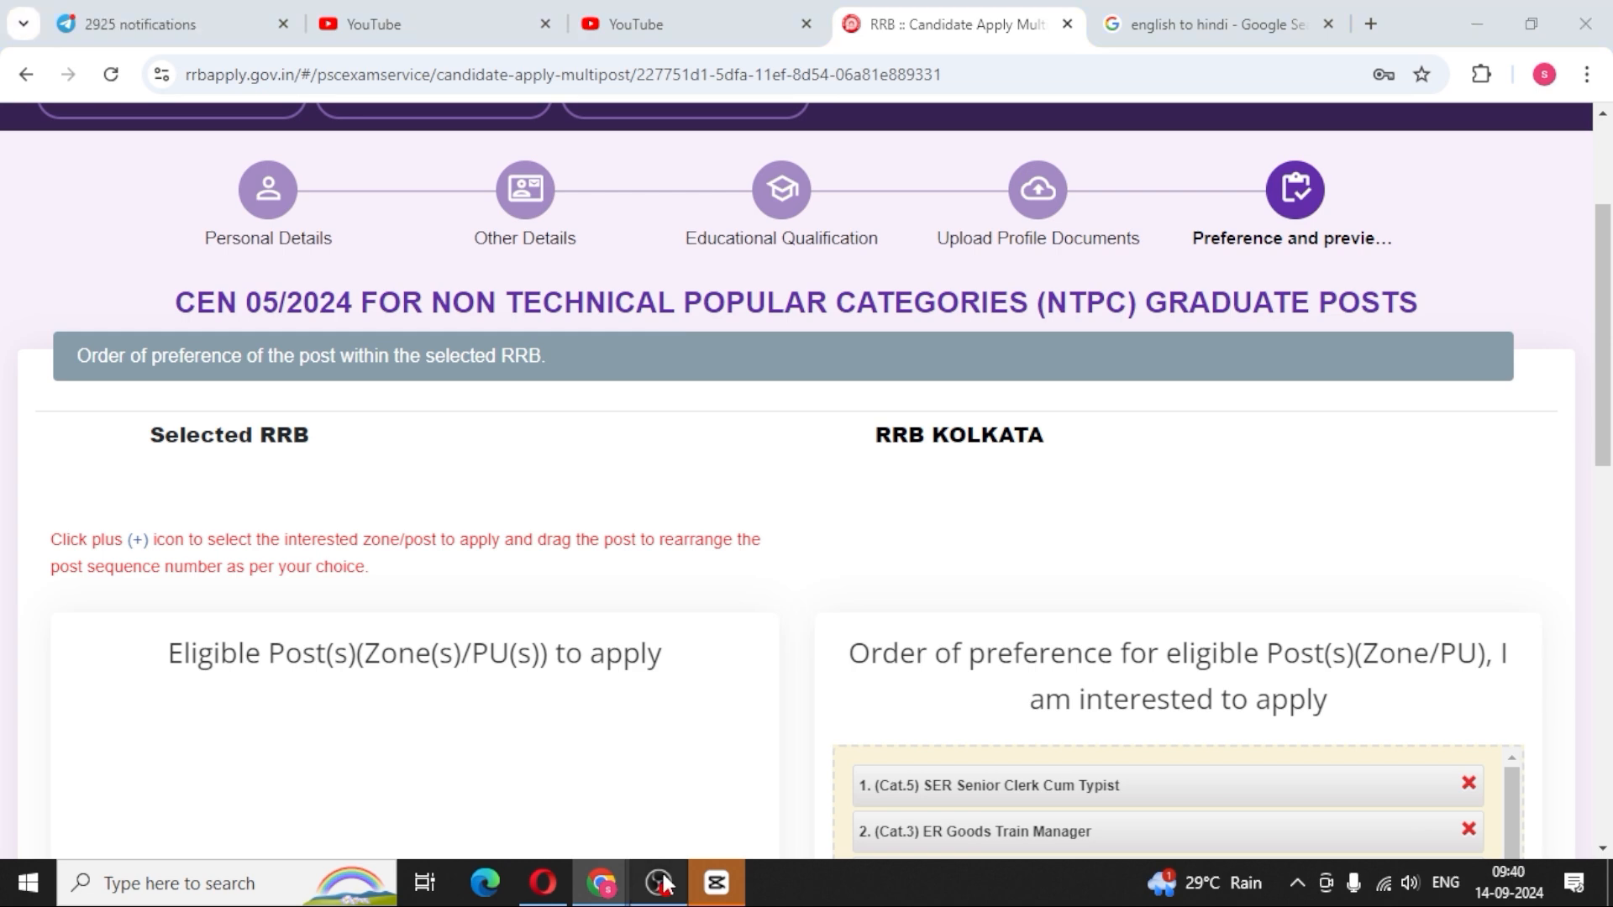